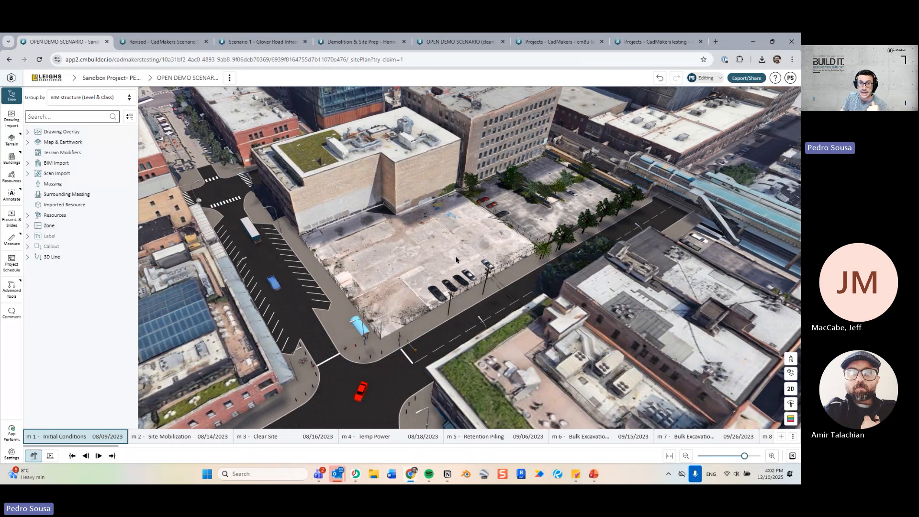
Orbit and zoom around the empty Initial Conditions lot to view it from its street corner.
{"action": "left_click_drag", "start_coordinate": [513, 250], "coordinate": [454, 252]}
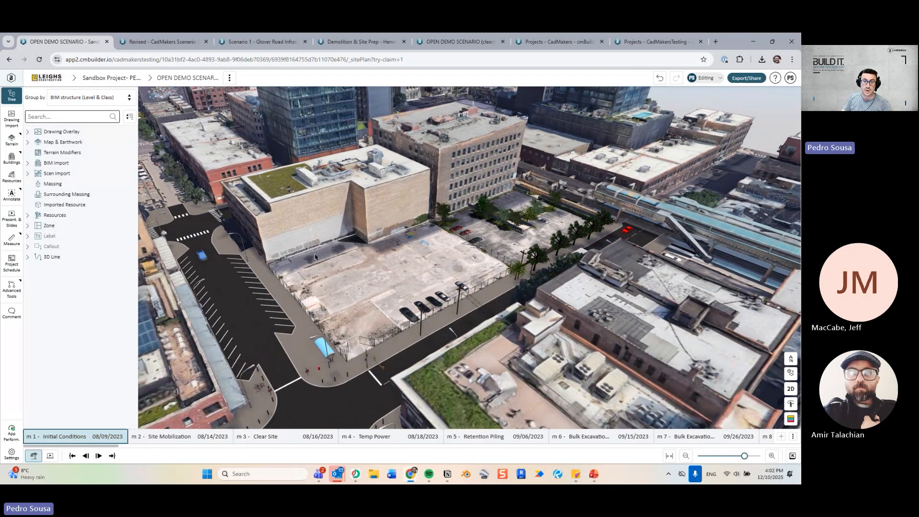
{"action": "scroll", "coordinate": [315, 257], "scroll_direction": "up", "scroll_amount": 5}
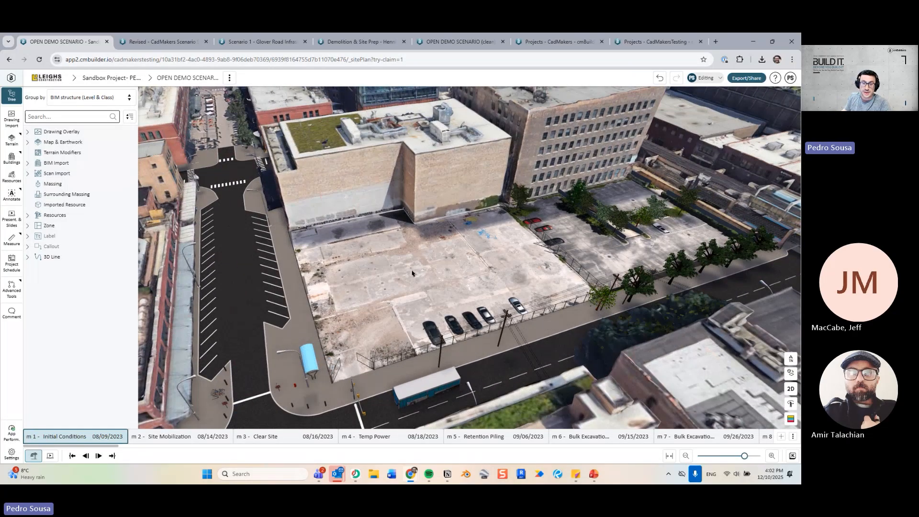
{"action": "left_click_drag", "start_coordinate": [538, 274], "coordinate": [460, 266]}
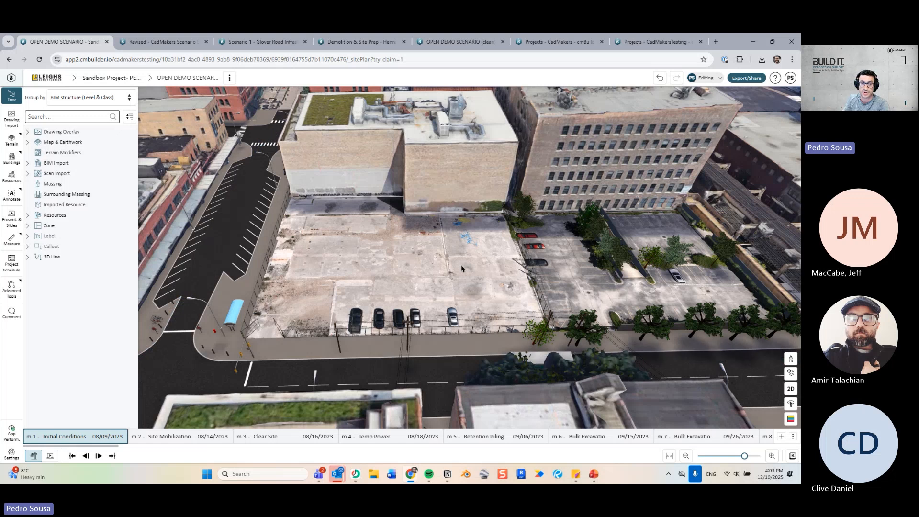
{"action": "left_click_drag", "start_coordinate": [364, 257], "coordinate": [408, 282]}
{"action": "scroll", "coordinate": [419, 268], "scroll_direction": "up", "scroll_amount": 3}
{"action": "scroll", "coordinate": [463, 252], "scroll_direction": "down", "scroll_amount": 4}
{"action": "scroll", "coordinate": [406, 283], "scroll_direction": "up", "scroll_amount": 2}
{"action": "scroll", "coordinate": [407, 283], "scroll_direction": "down", "scroll_amount": 5}
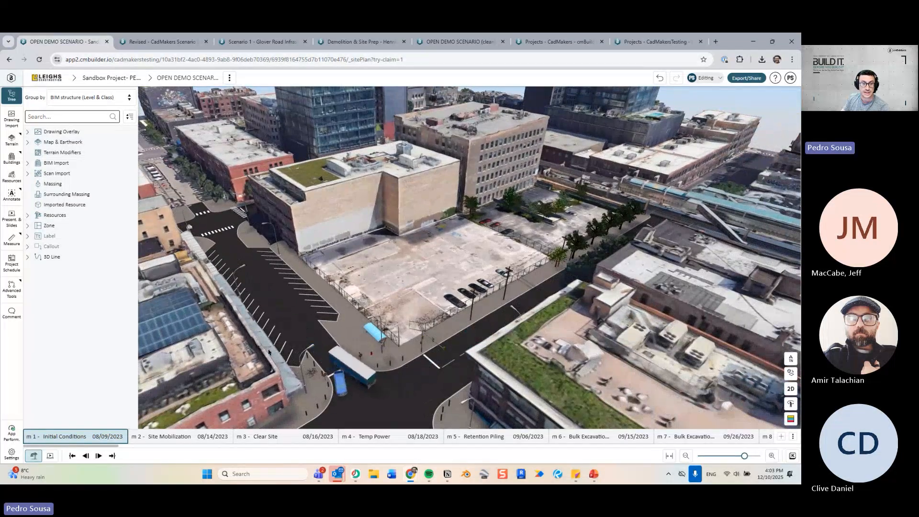
{"action": "left_click_drag", "start_coordinate": [268, 352], "coordinate": [214, 382]}
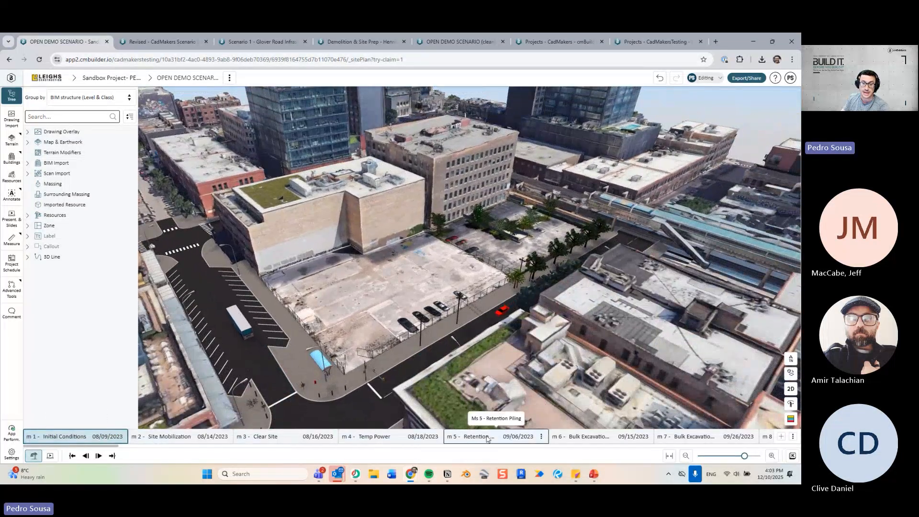
{"action": "scroll", "coordinate": [312, 354], "scroll_direction": "down", "scroll_amount": 4}
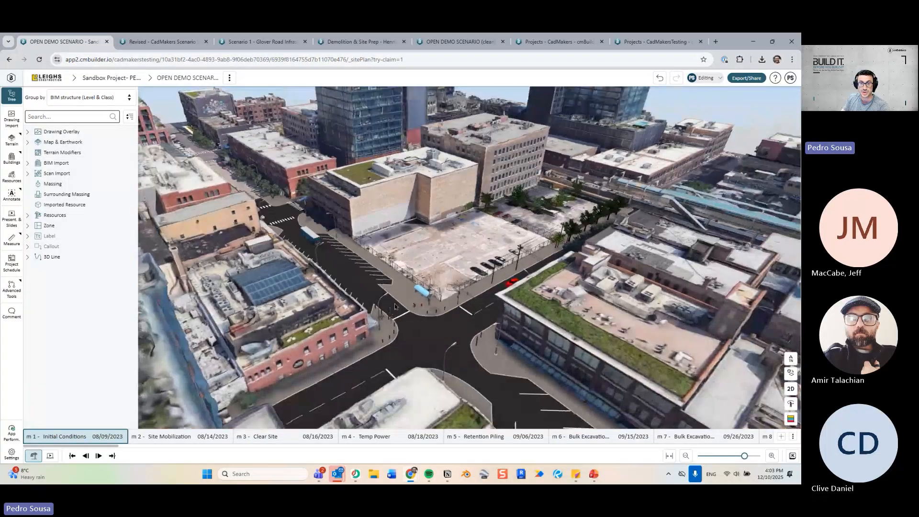
{"action": "left_click_drag", "start_coordinate": [445, 306], "coordinate": [387, 286]}
{"action": "scroll", "coordinate": [386, 286], "scroll_direction": "up", "scroll_amount": 3}
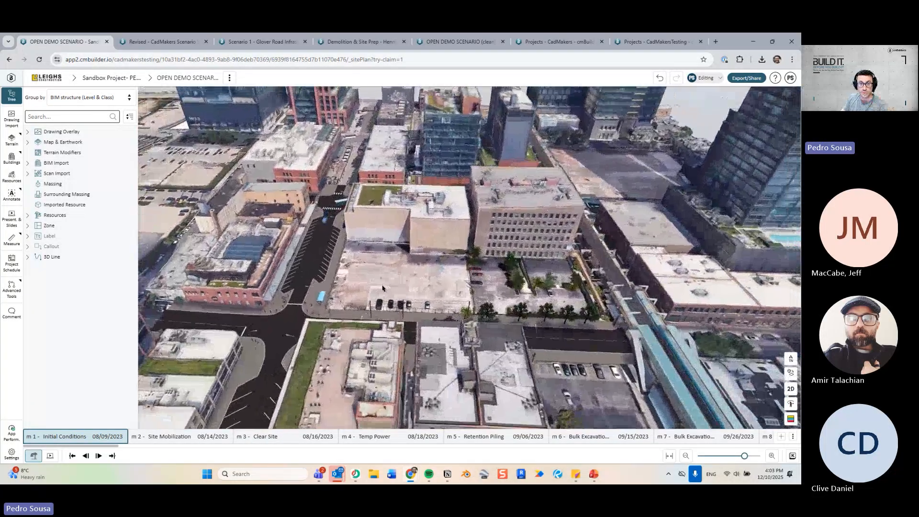
{"action": "scroll", "coordinate": [385, 290], "scroll_direction": "up", "scroll_amount": 1}
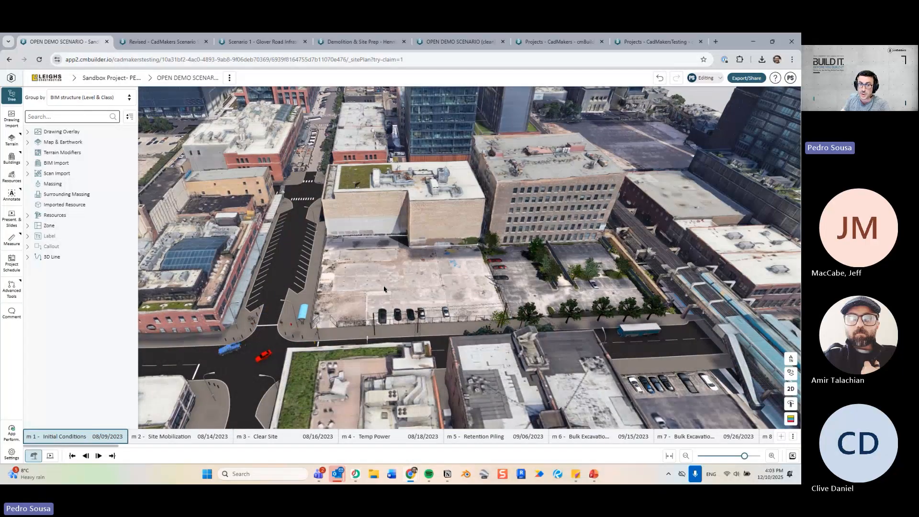
{"action": "left_click_drag", "start_coordinate": [441, 276], "coordinate": [424, 259]}
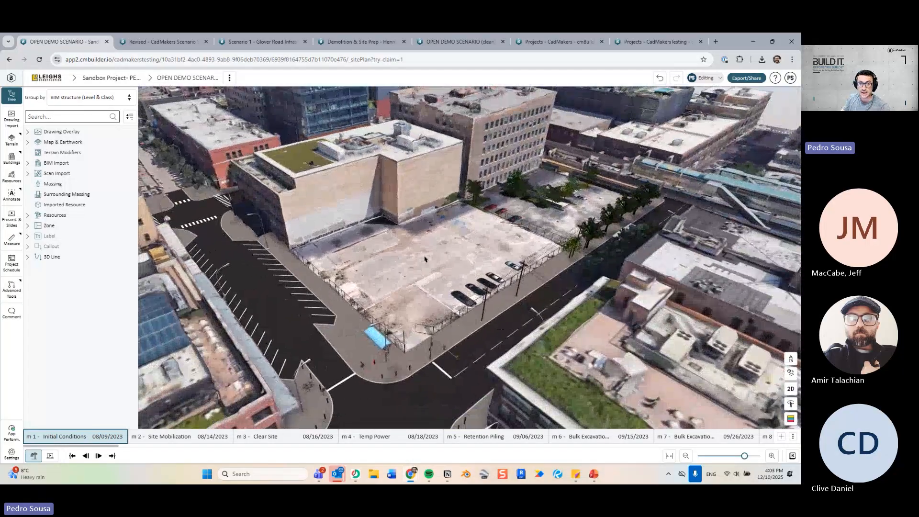
{"action": "scroll", "coordinate": [495, 248], "scroll_direction": "up", "scroll_amount": 4}
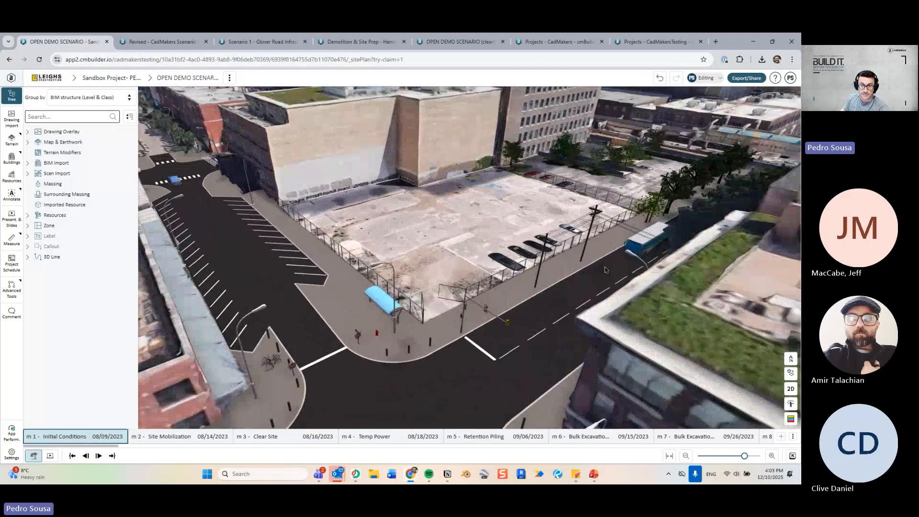
{"action": "right_click_drag", "start_coordinate": [605, 270], "coordinate": [569, 297]}
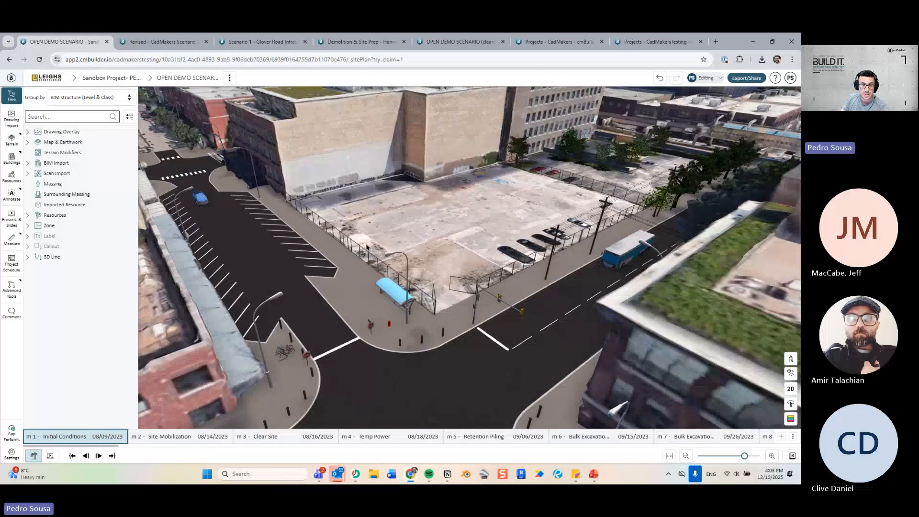
{"action": "scroll", "coordinate": [489, 255], "scroll_direction": "down", "scroll_amount": 6}
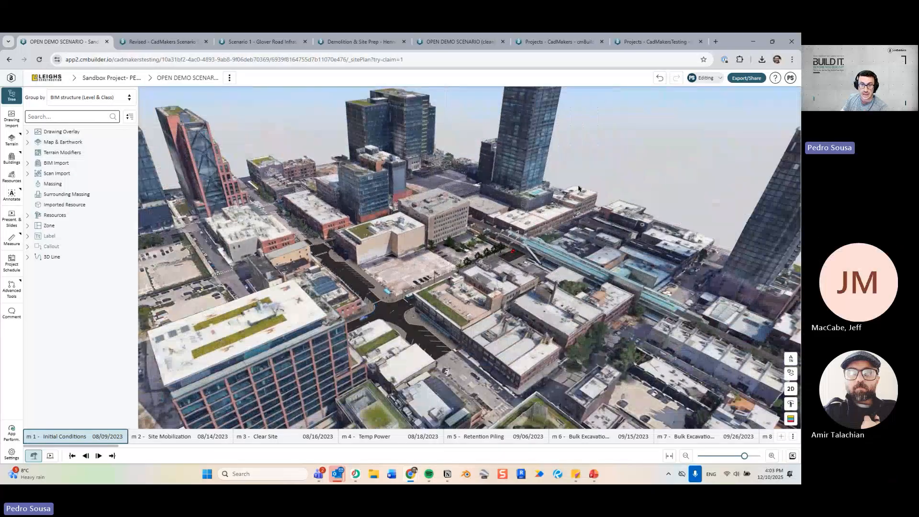
{"action": "scroll", "coordinate": [538, 290], "scroll_direction": "up", "scroll_amount": 6}
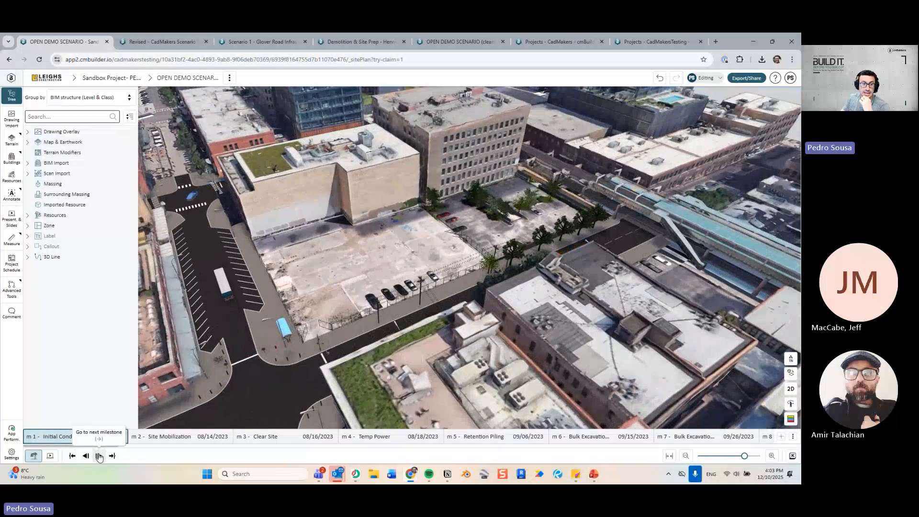
Preview Site Mobilization, then return to Initial Conditions and frame the lot more closely.
{"action": "left_click", "coordinate": [99, 456]}
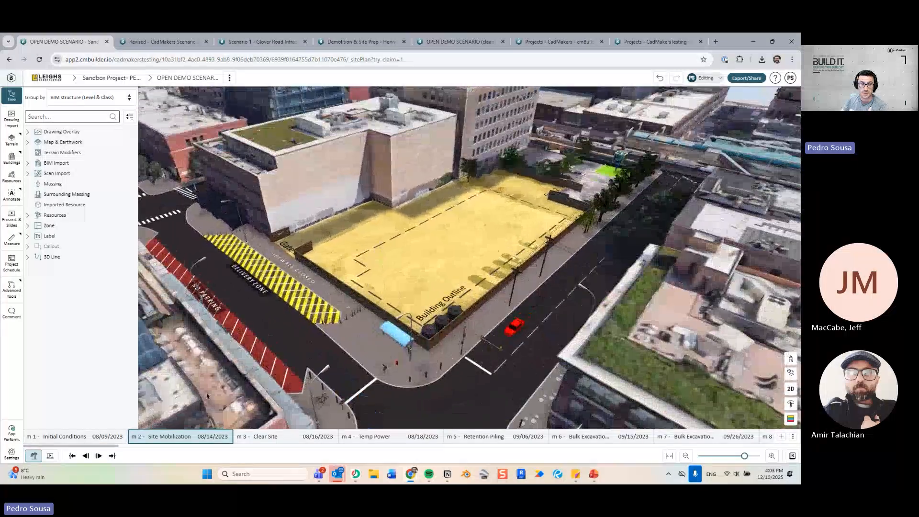
{"action": "key", "text": "Left"}
{"action": "scroll", "coordinate": [449, 293], "scroll_direction": "up", "scroll_amount": 8}
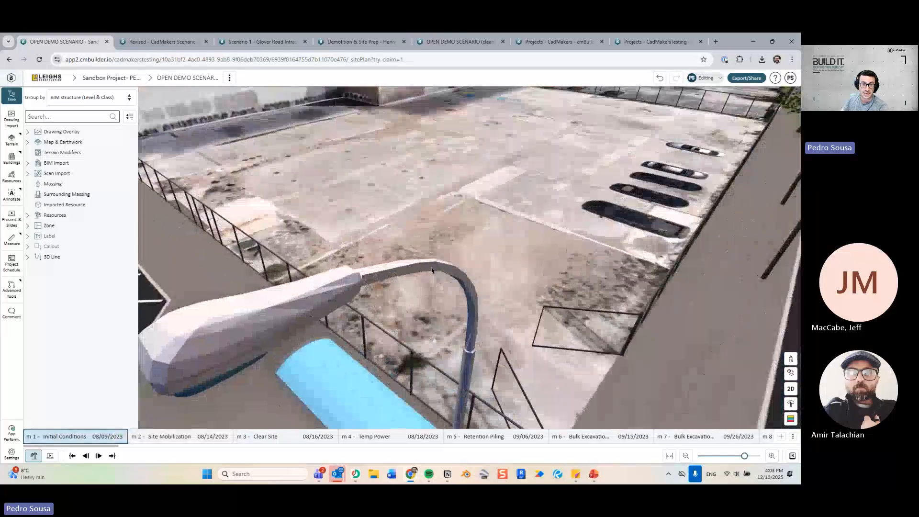
{"action": "left_click_drag", "start_coordinate": [450, 293], "coordinate": [593, 266]}
{"action": "right_click_drag", "start_coordinate": [395, 357], "coordinate": [432, 304]}
{"action": "scroll", "coordinate": [432, 303], "scroll_direction": "down", "scroll_amount": 4}
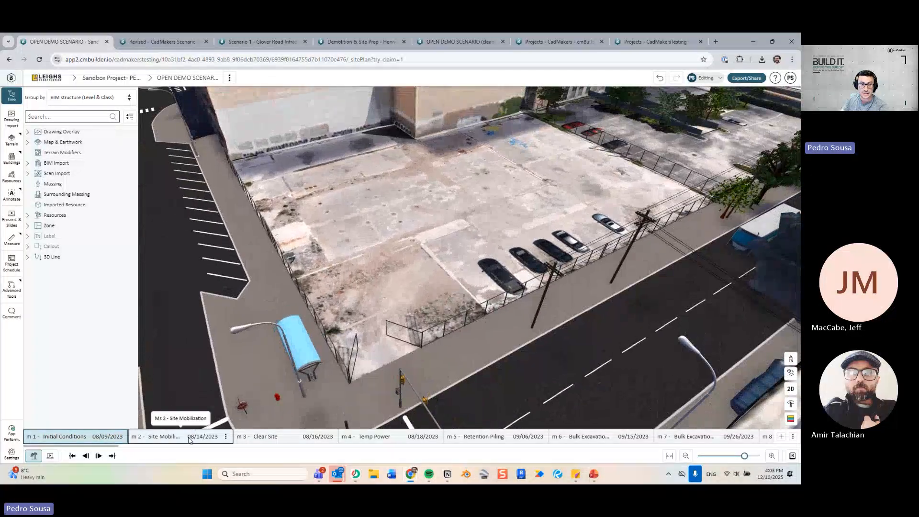
Switch to Site Mobilization and select the first 3000 GAL Round Tank in the resource tree.
{"action": "left_click", "coordinate": [189, 439]}
{"action": "scroll", "coordinate": [524, 175], "scroll_direction": "down", "scroll_amount": 2}
{"action": "mouse_move", "coordinate": [524, 175]}
{"action": "left_mouse_down"}
{"action": "mouse_move", "coordinate": [544, 148]}
{"action": "mouse_move", "coordinate": [527, 171]}
{"action": "left_mouse_up"}
{"action": "left_click_drag", "start_coordinate": [407, 228], "coordinate": [421, 228]}
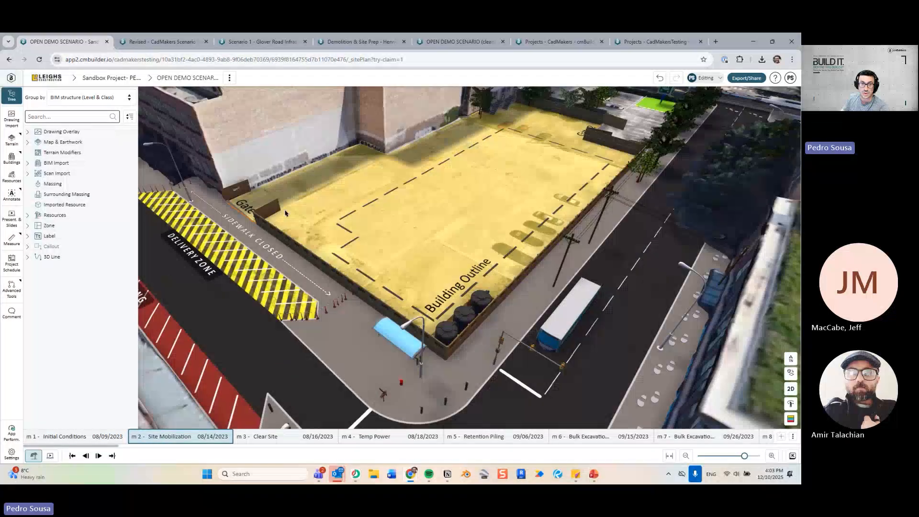
{"action": "left_click_drag", "start_coordinate": [469, 289], "coordinate": [508, 304]}
{"action": "left_click", "coordinate": [415, 296]}
{"action": "left_click", "coordinate": [370, 323]}
Inspect Gate 2, the green muster area and the yellow lot, then advance to Clear Site.
{"action": "left_click_drag", "start_coordinate": [335, 306], "coordinate": [414, 260]}
{"action": "scroll", "coordinate": [419, 286], "scroll_direction": "up", "scroll_amount": 4}
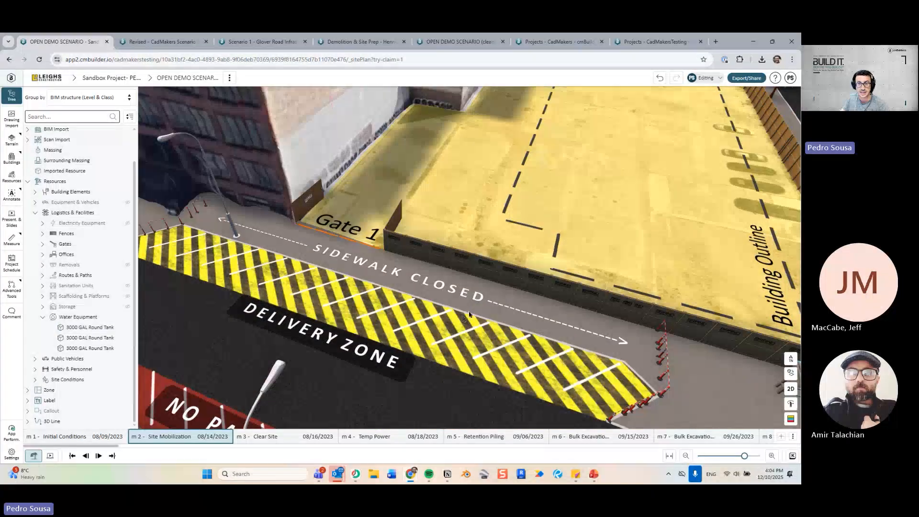
{"action": "scroll", "coordinate": [469, 314], "scroll_direction": "down", "scroll_amount": 3}
{"action": "left_click_drag", "start_coordinate": [329, 276], "coordinate": [212, 203]}
{"action": "right_click_drag", "start_coordinate": [483, 301], "coordinate": [386, 294]}
{"action": "scroll", "coordinate": [641, 155], "scroll_direction": "up", "scroll_amount": 5}
{"action": "right_click_drag", "start_coordinate": [653, 162], "coordinate": [588, 235]}
{"action": "scroll", "coordinate": [588, 234], "scroll_direction": "up", "scroll_amount": 2}
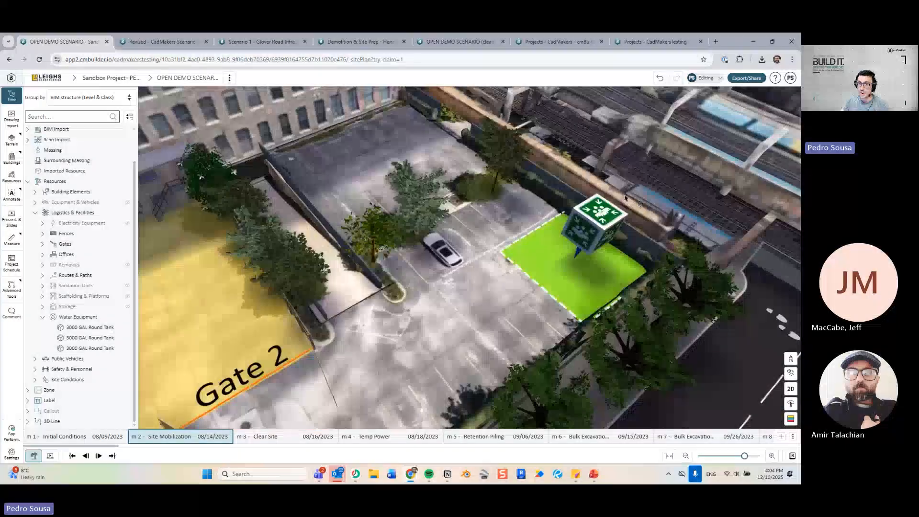
{"action": "left_click_drag", "start_coordinate": [641, 252], "coordinate": [645, 226]}
{"action": "scroll", "coordinate": [536, 260], "scroll_direction": "down", "scroll_amount": 8}
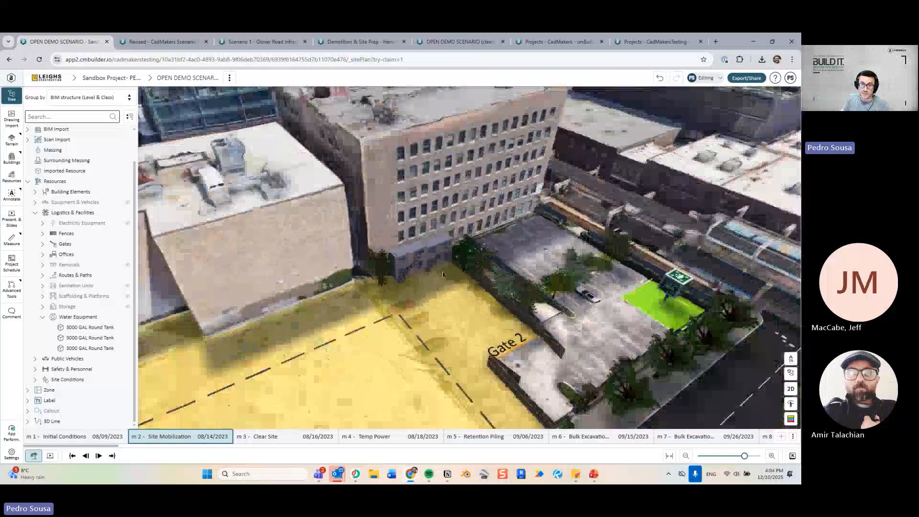
{"action": "left_click_drag", "start_coordinate": [440, 343], "coordinate": [574, 271]}
{"action": "scroll", "coordinate": [479, 297], "scroll_direction": "down", "scroll_amount": 6}
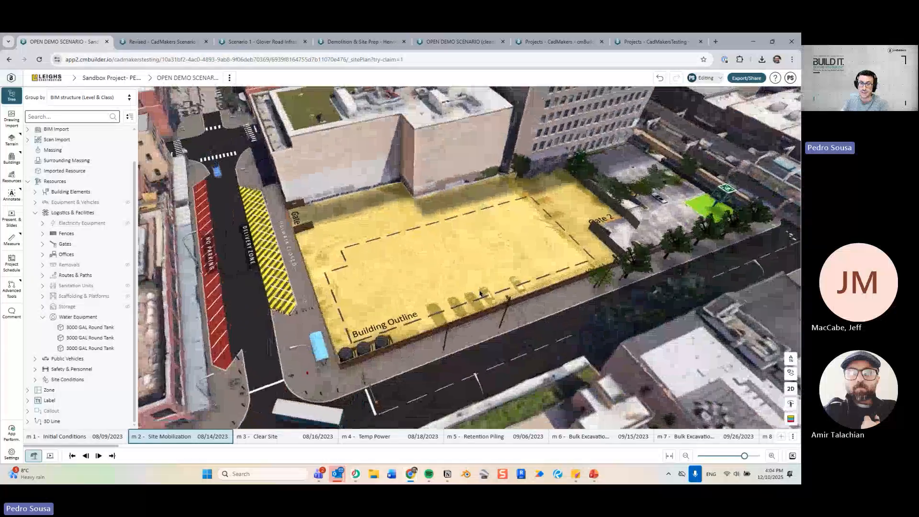
{"action": "right_click_drag", "start_coordinate": [480, 293], "coordinate": [475, 288]}
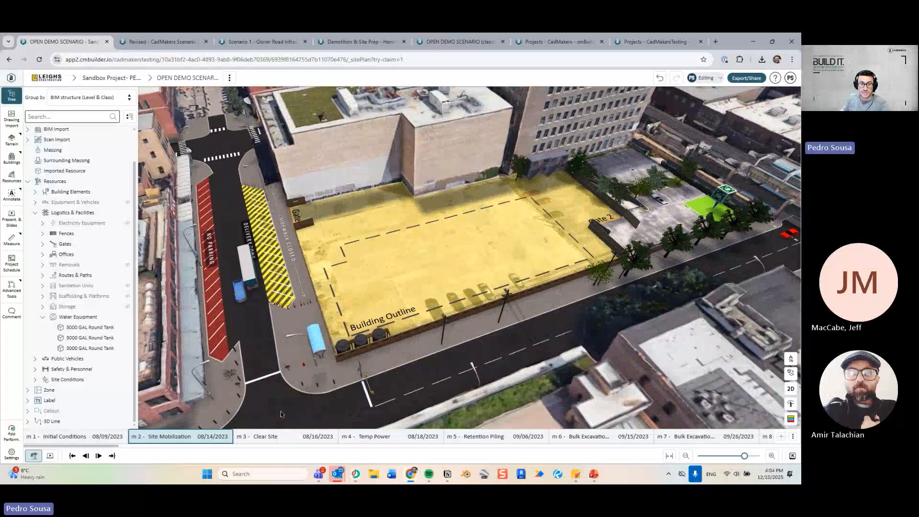
{"action": "key", "text": "Right"}
Orbit low around the cleared lot and bring up the Resources library.
{"action": "left_click_drag", "start_coordinate": [453, 237], "coordinate": [433, 249]}
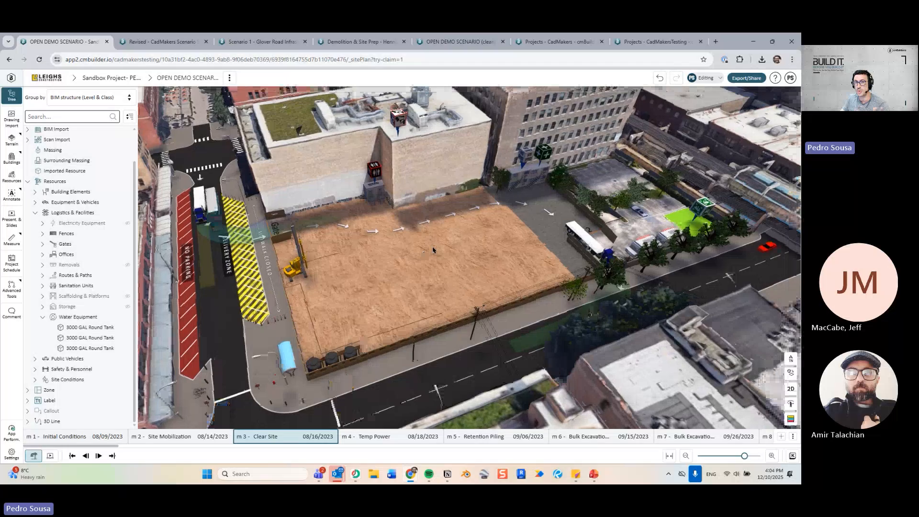
{"action": "right_click_drag", "start_coordinate": [433, 250], "coordinate": [410, 258]}
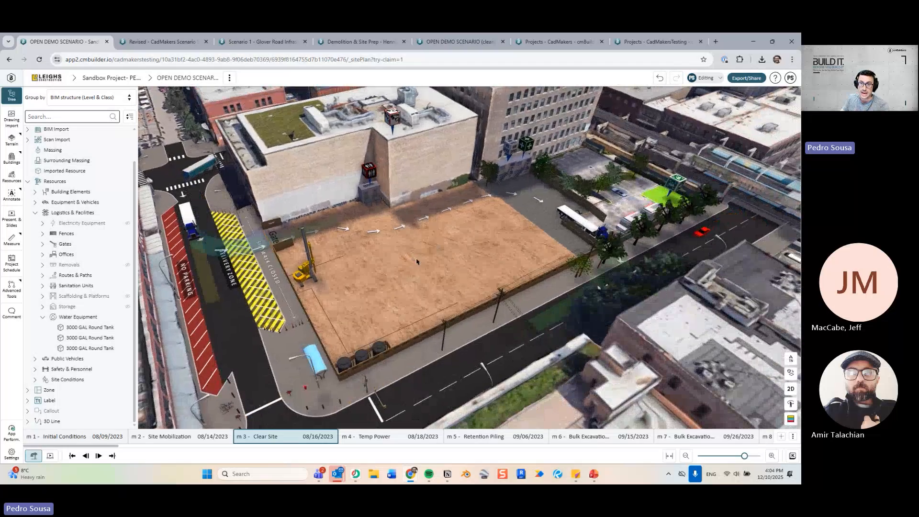
{"action": "left_click_drag", "start_coordinate": [416, 260], "coordinate": [416, 281]}
{"action": "right_click_drag", "start_coordinate": [416, 281], "coordinate": [397, 264]}
{"action": "left_click_drag", "start_coordinate": [396, 264], "coordinate": [435, 260]}
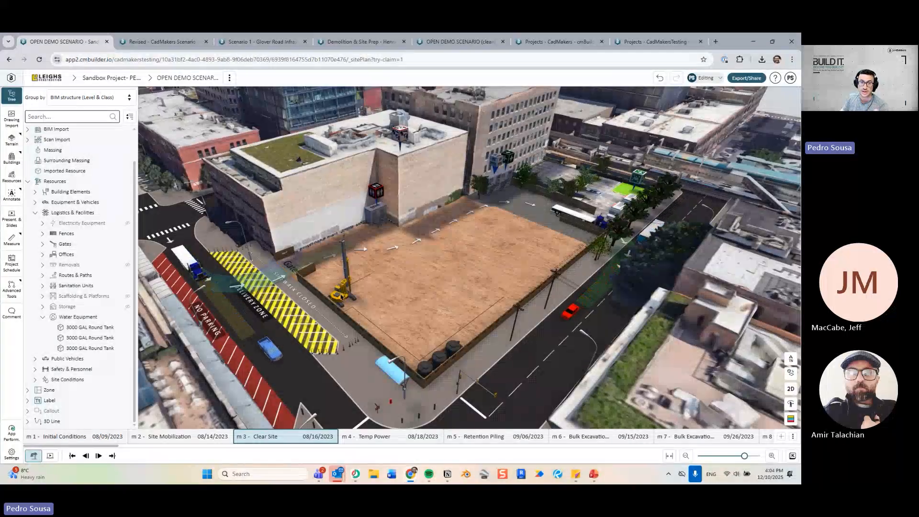
{"action": "right_click_drag", "start_coordinate": [344, 291], "coordinate": [401, 270]}
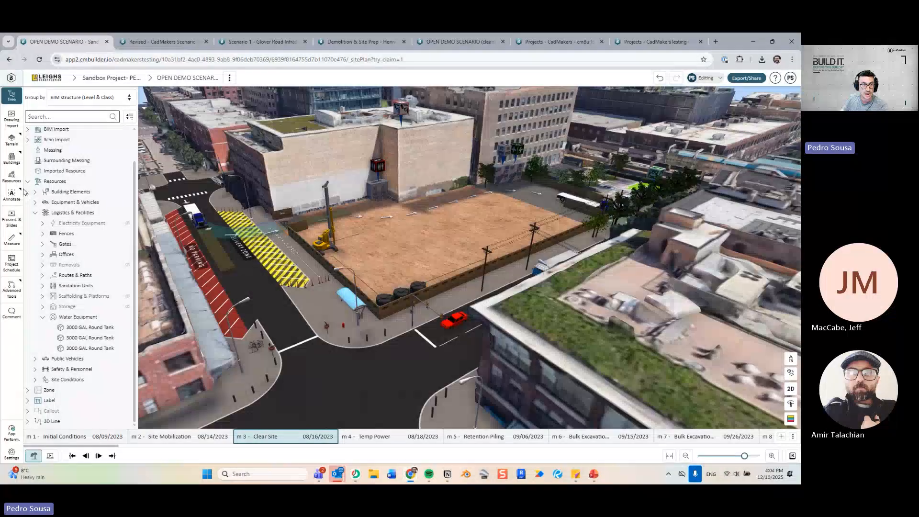
{"action": "left_click", "coordinate": [18, 180]}
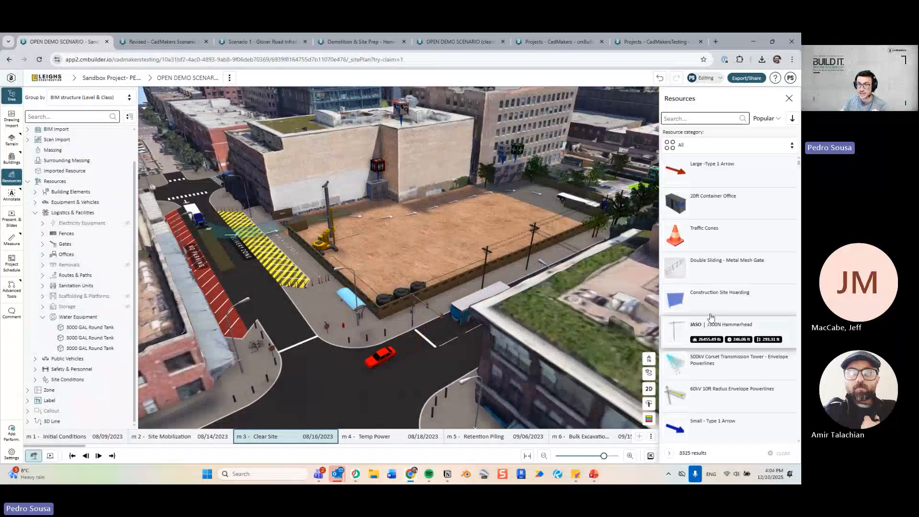
Select the International AF80 Pile Driver / Drill Rig on the cleared lot.
{"action": "left_click_drag", "start_coordinate": [403, 242], "coordinate": [357, 302]}
{"action": "scroll", "coordinate": [371, 300], "scroll_direction": "up", "scroll_amount": 2}
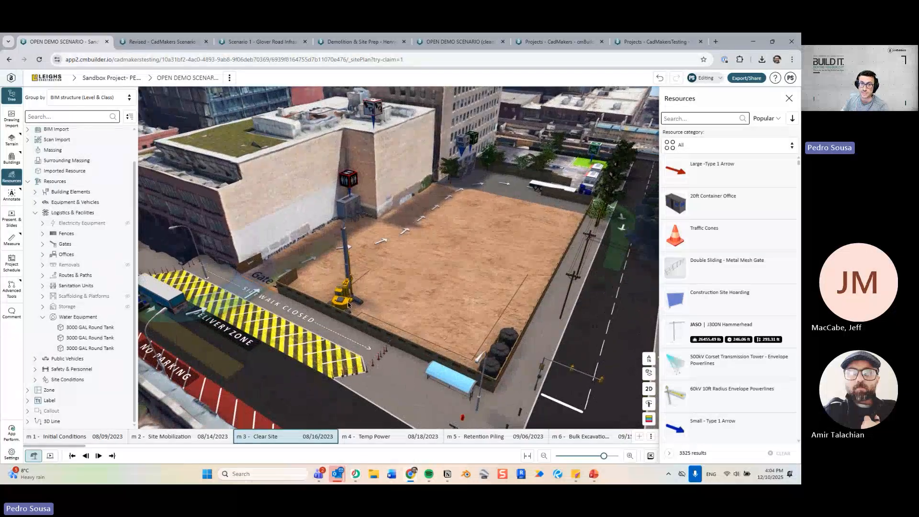
{"action": "left_click", "coordinate": [348, 305]}
Orbit and zoom around the selected AF80 pile driver from several angles.
{"action": "scroll", "coordinate": [418, 294], "scroll_direction": "up", "scroll_amount": 4}
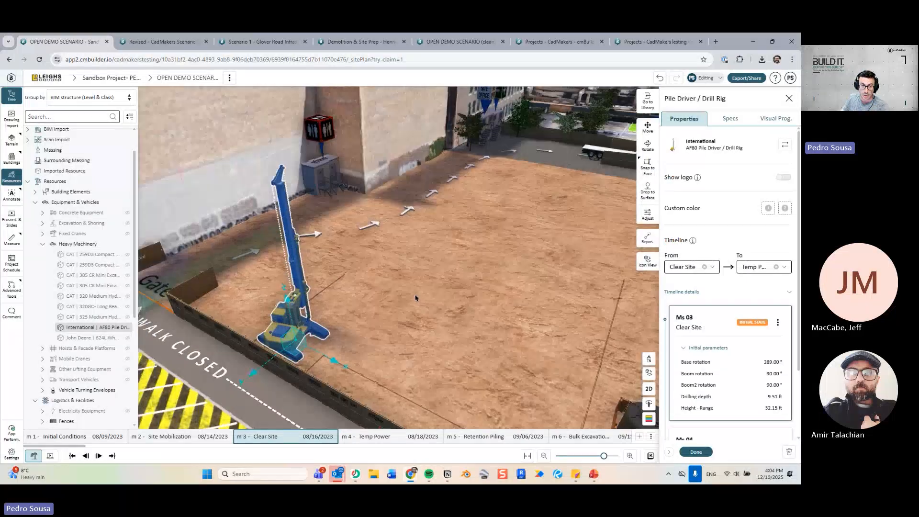
{"action": "left_click_drag", "start_coordinate": [416, 297], "coordinate": [443, 286]}
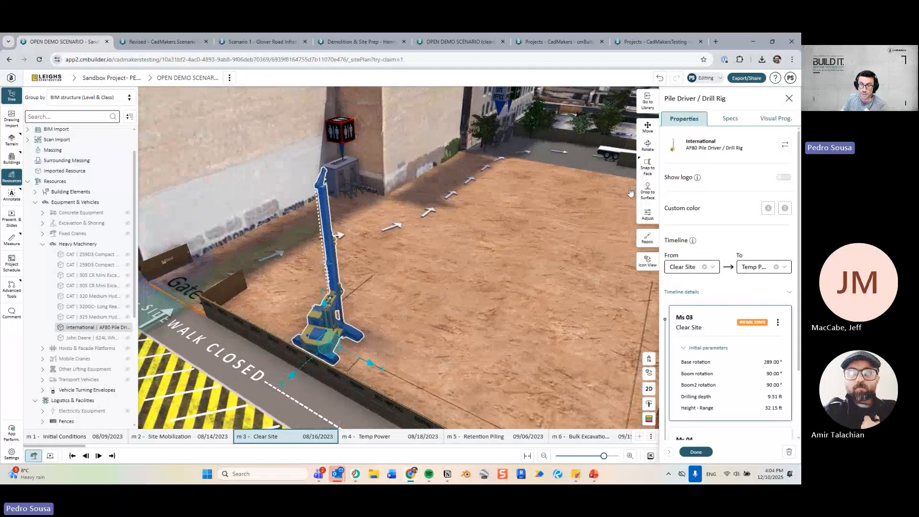
{"action": "left_click_drag", "start_coordinate": [381, 305], "coordinate": [425, 280]}
{"action": "scroll", "coordinate": [426, 282], "scroll_direction": "up", "scroll_amount": 2}
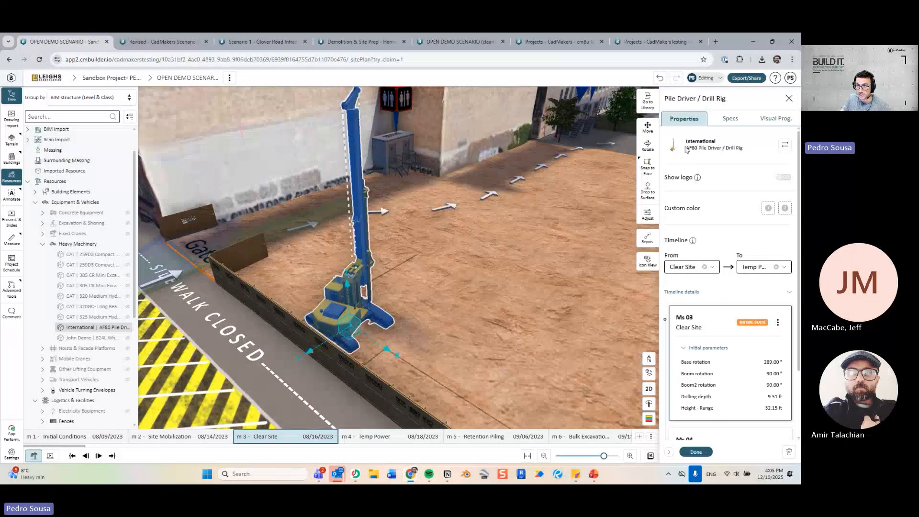
{"action": "left_click_drag", "start_coordinate": [555, 217], "coordinate": [422, 288]}
{"action": "scroll", "coordinate": [423, 288], "scroll_direction": "down", "scroll_amount": 5}
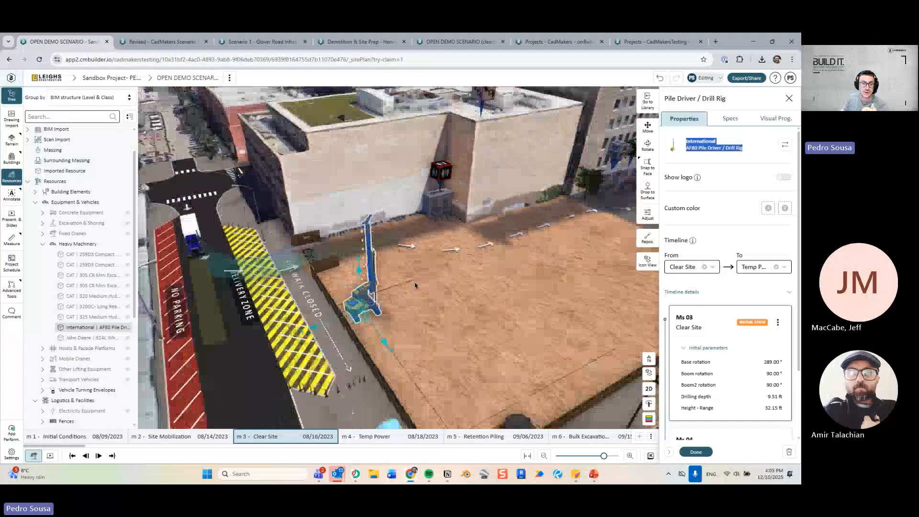
{"action": "scroll", "coordinate": [407, 277], "scroll_direction": "up", "scroll_amount": 1}
{"action": "scroll", "coordinate": [412, 285], "scroll_direction": "up", "scroll_amount": 3}
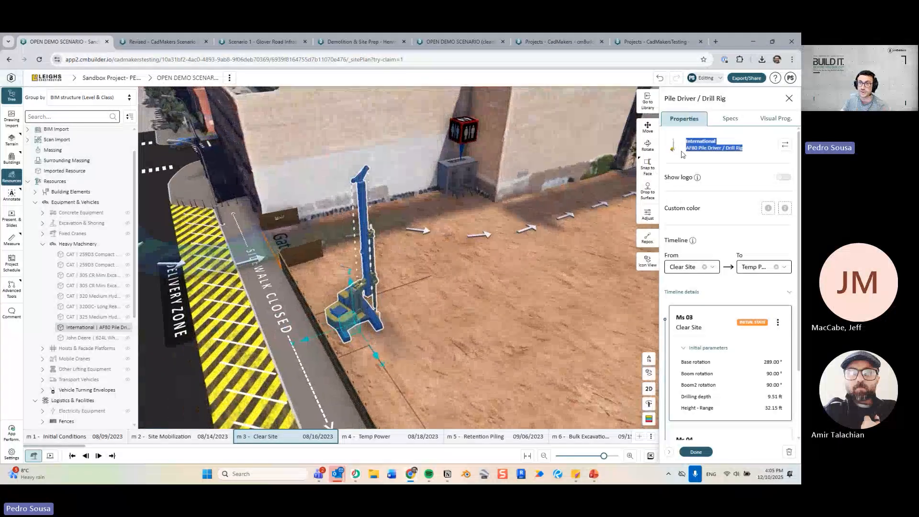
{"action": "scroll", "coordinate": [442, 296], "scroll_direction": "up", "scroll_amount": 2}
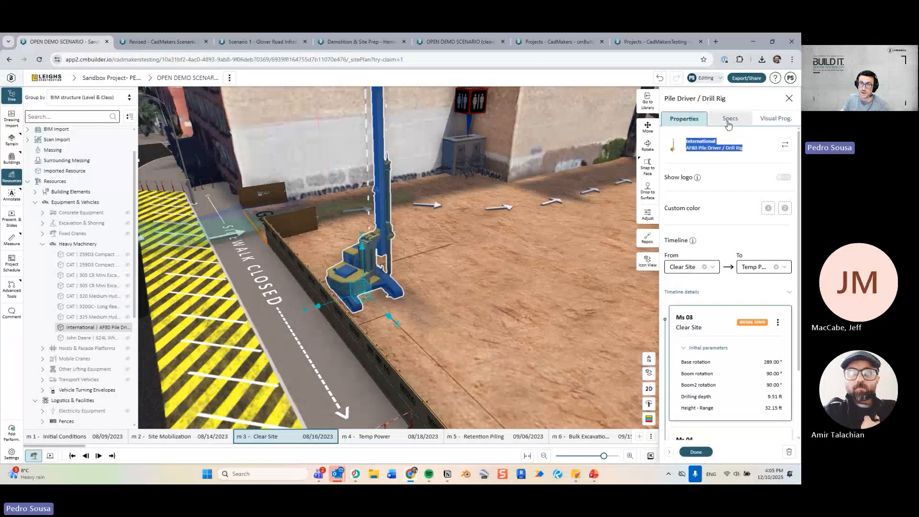
Preview page 2 of International AF80.pdf, then close it and the rig's details.
{"action": "left_click", "coordinate": [729, 119]}
{"action": "left_click", "coordinate": [724, 237]}
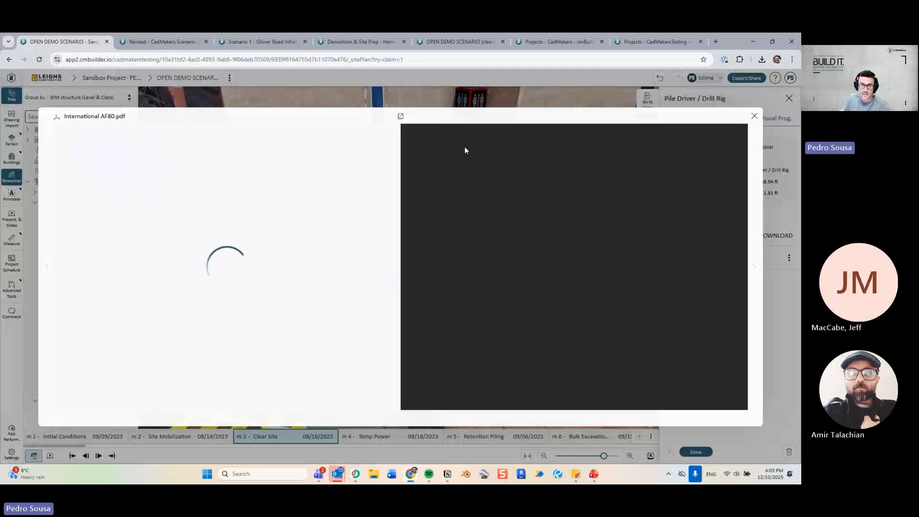
{"action": "scroll", "coordinate": [385, 268], "scroll_direction": "down", "scroll_amount": 15}
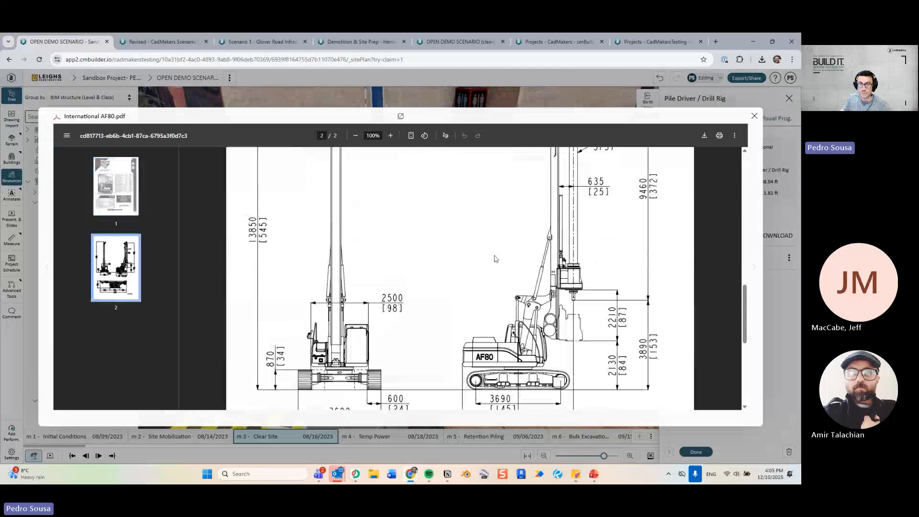
{"action": "left_click", "coordinate": [755, 117]}
{"action": "left_click", "coordinate": [789, 98]}
{"action": "scroll", "coordinate": [512, 240], "scroll_direction": "down", "scroll_amount": 5}
{"action": "left_click_drag", "start_coordinate": [507, 248], "coordinate": [292, 214]}
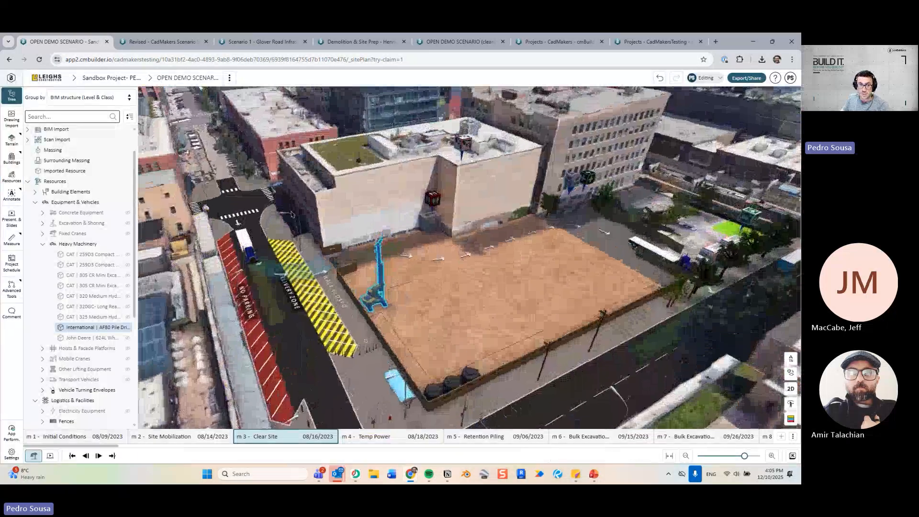
Deselect the pile driver and bring up the resource library.
{"action": "left_click", "coordinate": [422, 287]}
{"action": "left_click_drag", "start_coordinate": [421, 288], "coordinate": [265, 279]}
{"action": "left_click", "coordinate": [11, 177]}
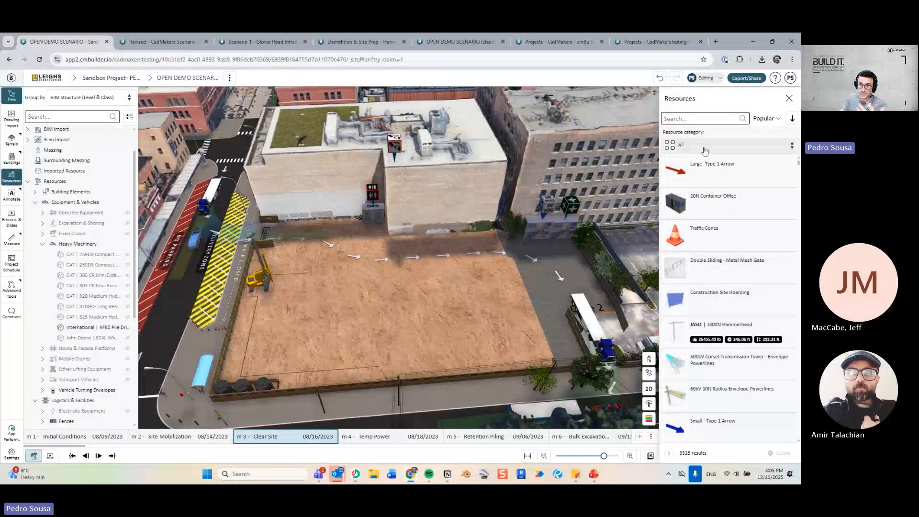
Filter to Safety & Personnel, browse Traffic Controls, then return to the category list.
{"action": "left_click", "coordinate": [705, 149]}
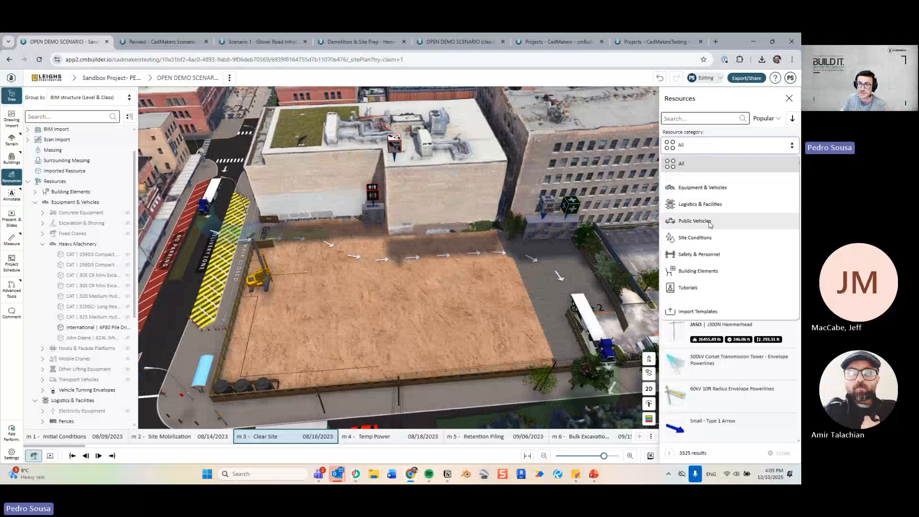
{"action": "left_click", "coordinate": [708, 255]}
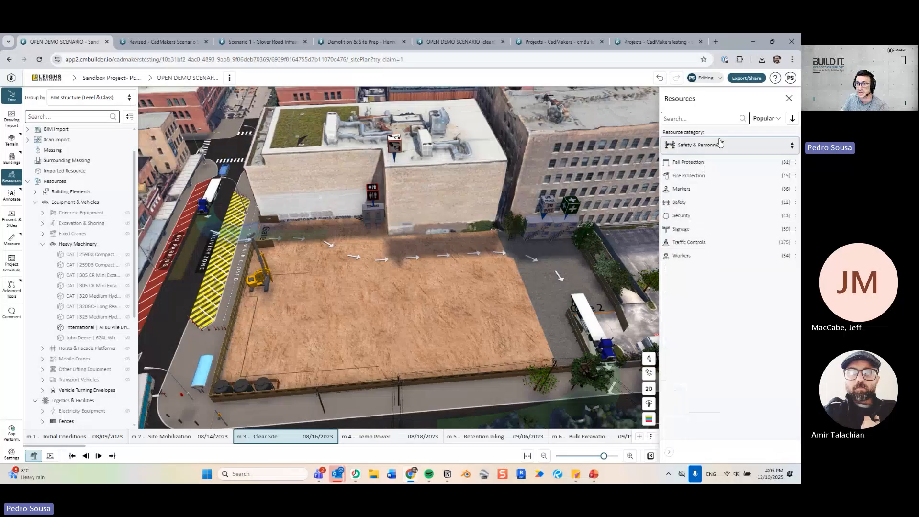
{"action": "left_click", "coordinate": [706, 243]}
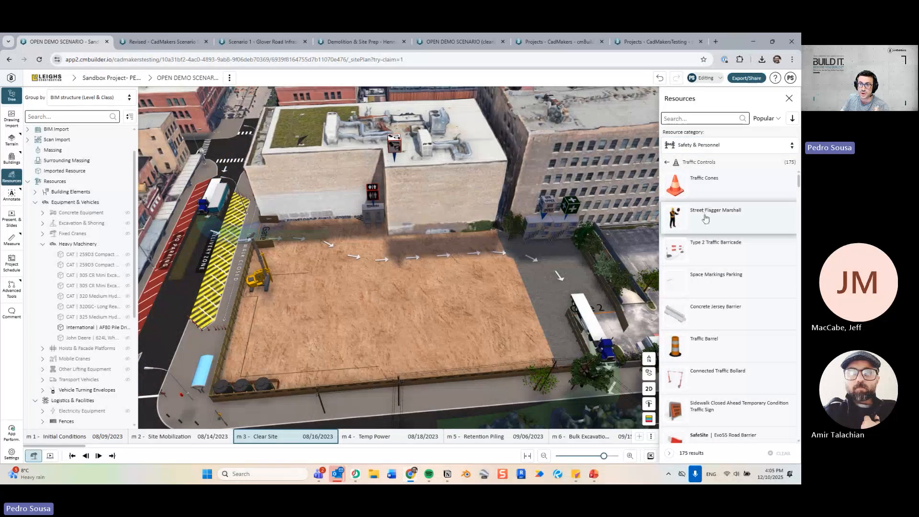
{"action": "scroll", "coordinate": [699, 249], "scroll_direction": "down", "scroll_amount": 3}
{"action": "left_click", "coordinate": [675, 164]}
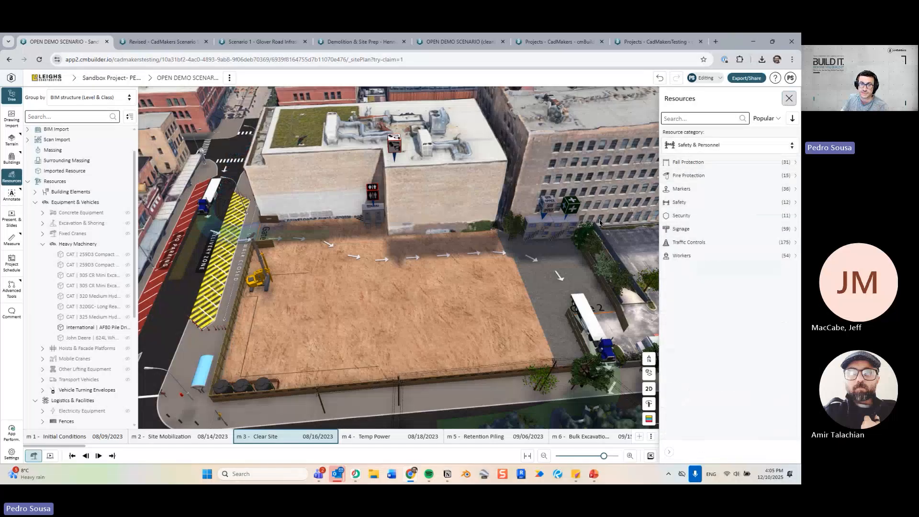
{"action": "scroll", "coordinate": [406, 304], "scroll_direction": "down", "scroll_amount": 3}
{"action": "left_click_drag", "start_coordinate": [407, 304], "coordinate": [488, 285]}
Zoom and pan the view across the Clear Site dirt lot.
{"action": "scroll", "coordinate": [475, 294], "scroll_direction": "up", "scroll_amount": 1}
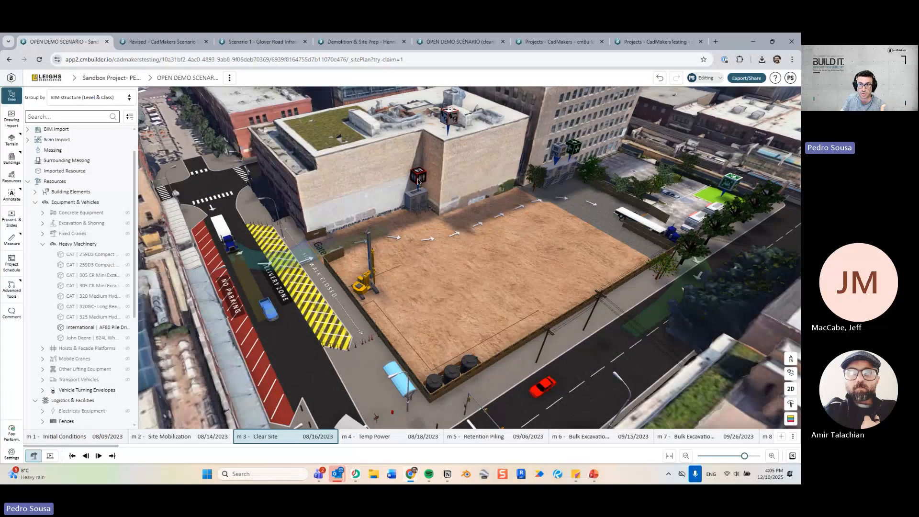
{"action": "scroll", "coordinate": [428, 213], "scroll_direction": "up", "scroll_amount": 5}
{"action": "scroll", "coordinate": [430, 224], "scroll_direction": "down", "scroll_amount": 5}
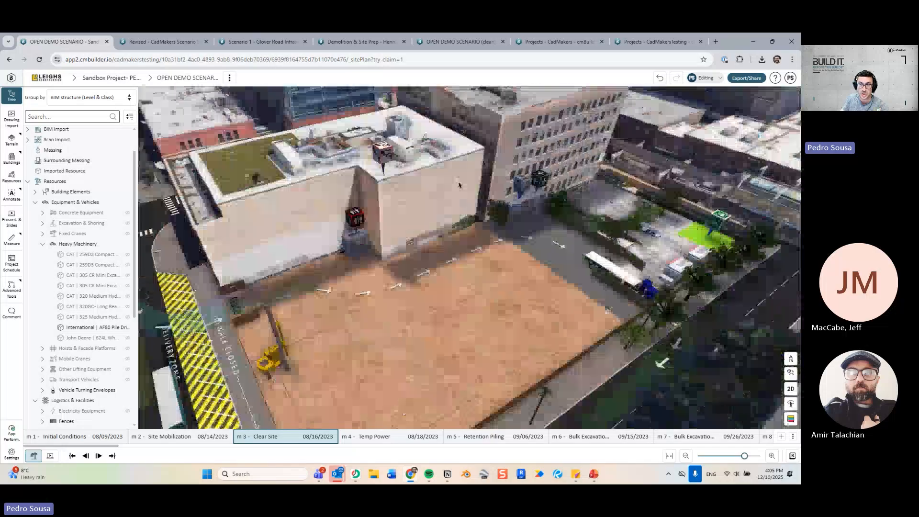
{"action": "scroll", "coordinate": [342, 317], "scroll_direction": "up", "scroll_amount": 3}
{"action": "middle_click_drag", "start_coordinate": [342, 317], "coordinate": [438, 234]}
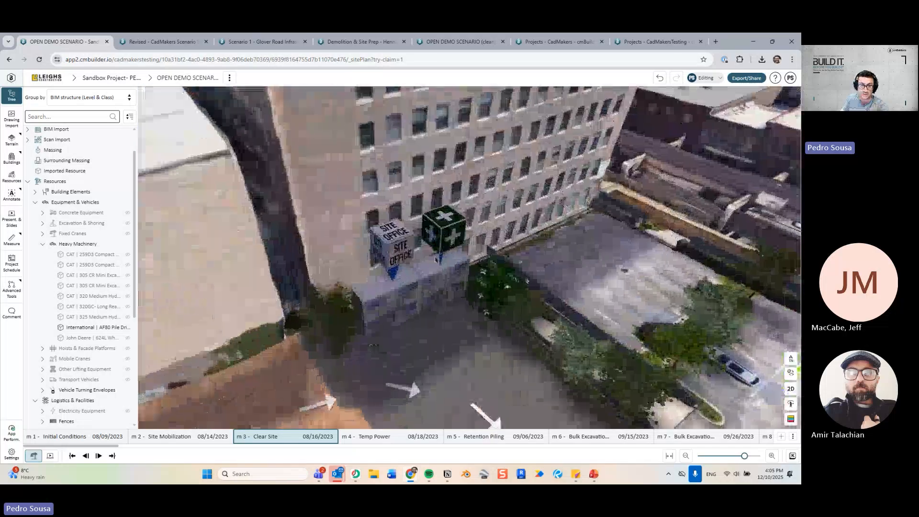
{"action": "scroll", "coordinate": [413, 257], "scroll_direction": "down", "scroll_amount": 5}
{"action": "middle_click_drag", "start_coordinate": [331, 333], "coordinate": [383, 287]}
{"action": "scroll", "coordinate": [383, 286], "scroll_direction": "down", "scroll_amount": 5}
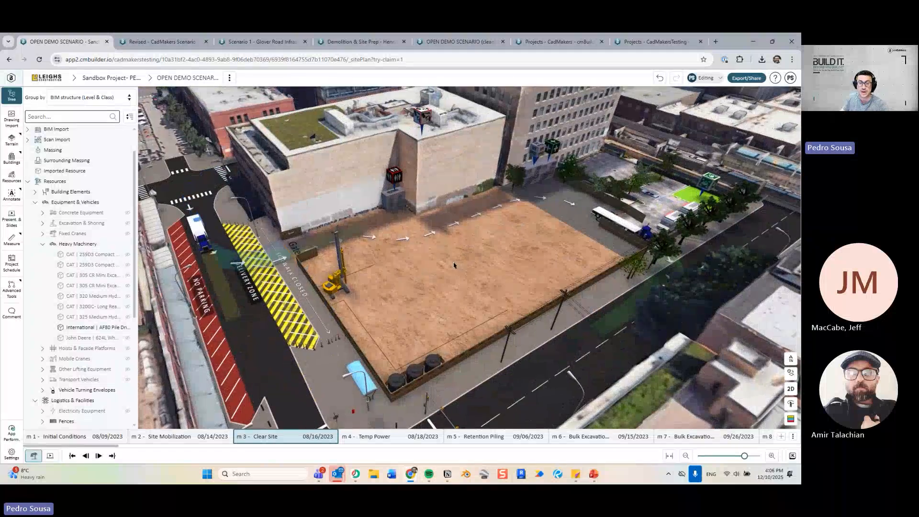
Step through m 4 Temp Power and m 5 Retention Piling to m 6 Bulk Excavation.
{"action": "left_click", "coordinate": [356, 439]}
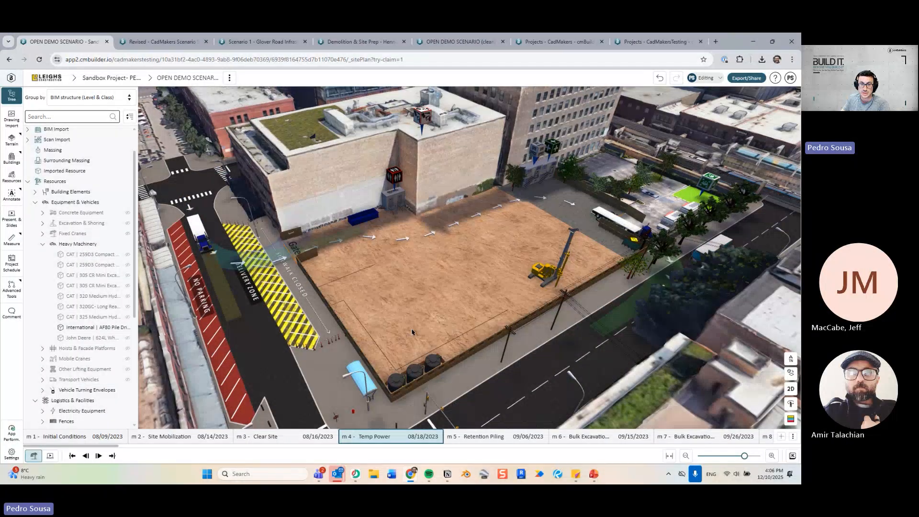
{"action": "mouse_move", "coordinate": [412, 332]}
{"action": "left_mouse_down"}
{"action": "mouse_move", "coordinate": [437, 326]}
{"action": "mouse_move", "coordinate": [436, 337]}
{"action": "mouse_move", "coordinate": [422, 338]}
{"action": "left_mouse_up"}
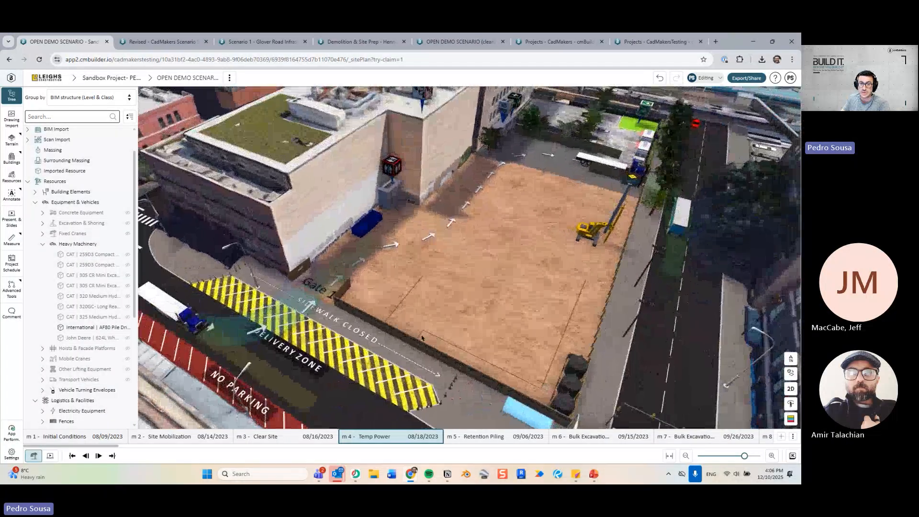
{"action": "left_click", "coordinate": [498, 437]}
{"action": "left_click_drag", "start_coordinate": [502, 353], "coordinate": [397, 242]}
{"action": "left_click_drag", "start_coordinate": [447, 317], "coordinate": [383, 323]}
{"action": "left_click_drag", "start_coordinate": [476, 260], "coordinate": [522, 287]}
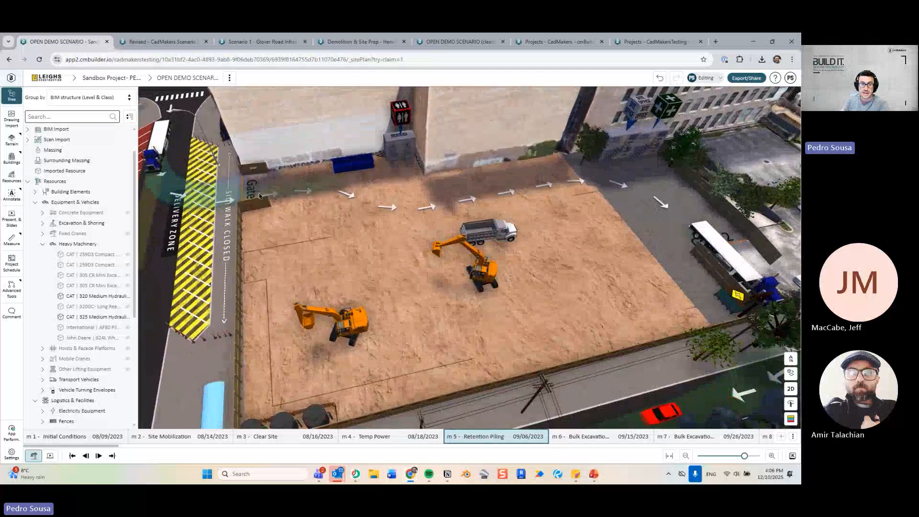
{"action": "key", "text": "Right"}
Orbit to a near top-down view of the excavation and pan across toward Gate 2.
{"action": "left_click_drag", "start_coordinate": [281, 219], "coordinate": [452, 197]}
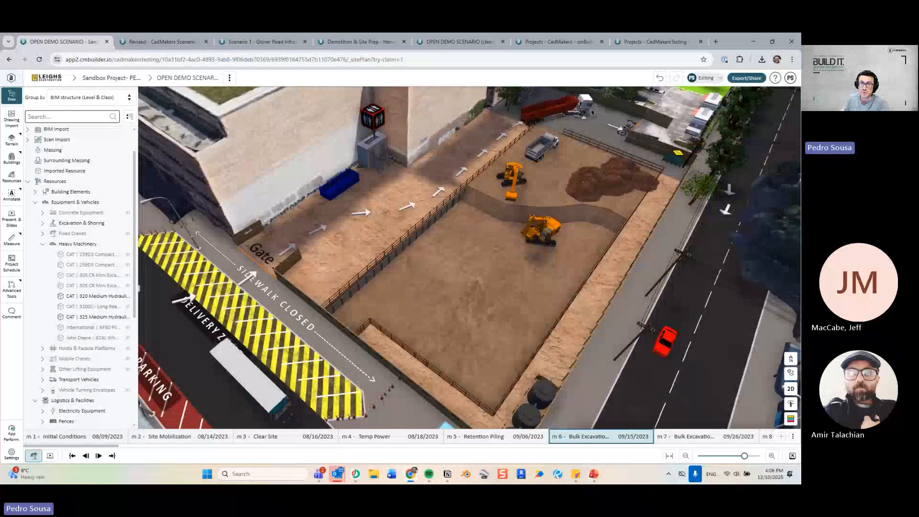
{"action": "left_click_drag", "start_coordinate": [592, 113], "coordinate": [690, 192]}
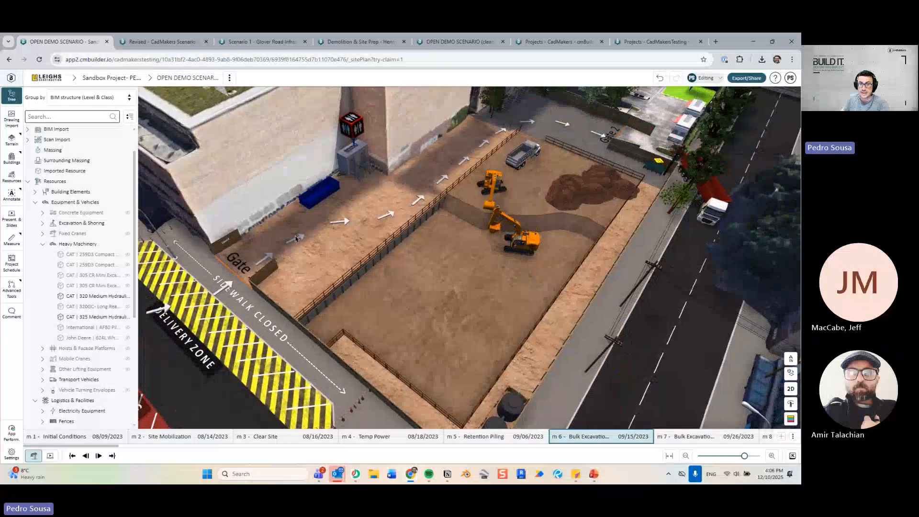
{"action": "left_click_drag", "start_coordinate": [355, 247], "coordinate": [261, 188]}
{"action": "left_click_drag", "start_coordinate": [495, 249], "coordinate": [502, 315]}
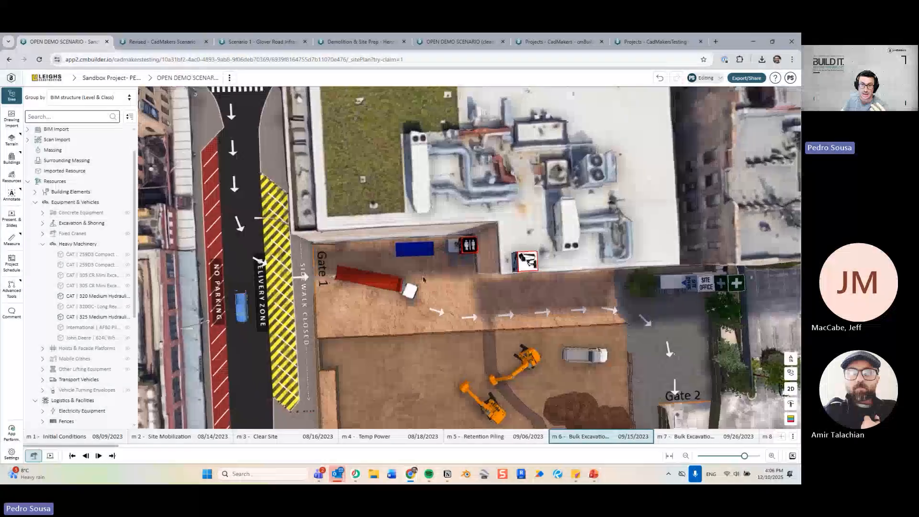
{"action": "right_click_drag", "start_coordinate": [502, 315], "coordinate": [280, 204]}
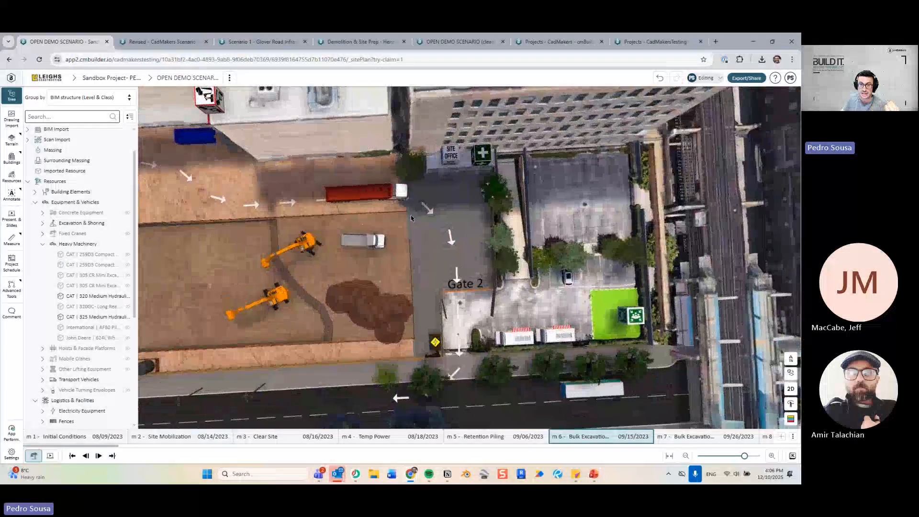
{"action": "right_click_drag", "start_coordinate": [315, 307], "coordinate": [389, 289]}
{"action": "right_click_drag", "start_coordinate": [512, 334], "coordinate": [689, 325]}
{"action": "scroll", "coordinate": [443, 251], "scroll_direction": "up", "scroll_amount": 3}
Orbit back to a tilted diagonal perspective showing the whole excavation pit and excavators.
{"action": "left_click_drag", "start_coordinate": [443, 250], "coordinate": [266, 215]}
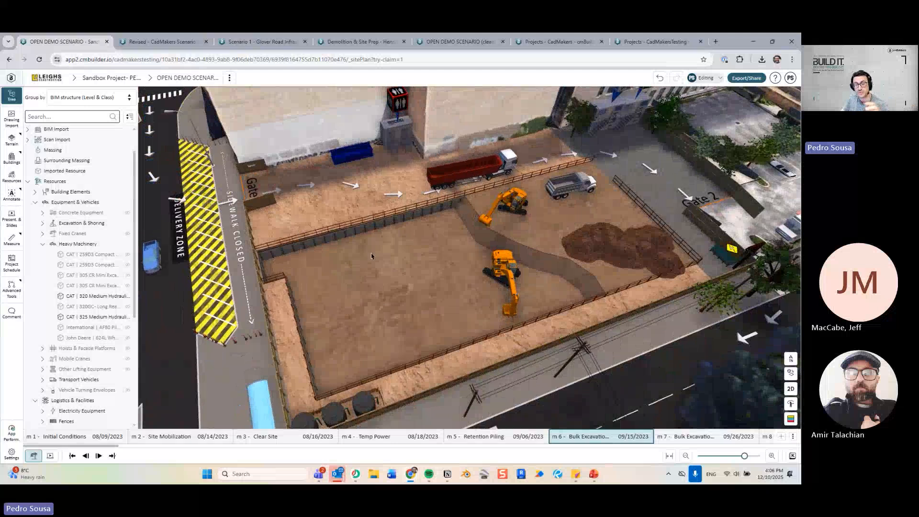
{"action": "right_click_drag", "start_coordinate": [392, 258], "coordinate": [359, 259]}
{"action": "left_click_drag", "start_coordinate": [359, 259], "coordinate": [459, 218]}
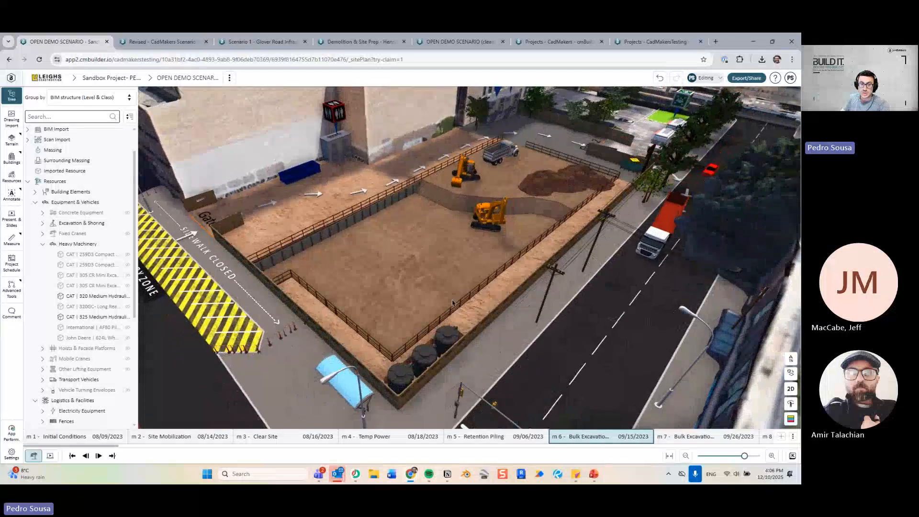
{"action": "left_click_drag", "start_coordinate": [484, 208], "coordinate": [443, 219]}
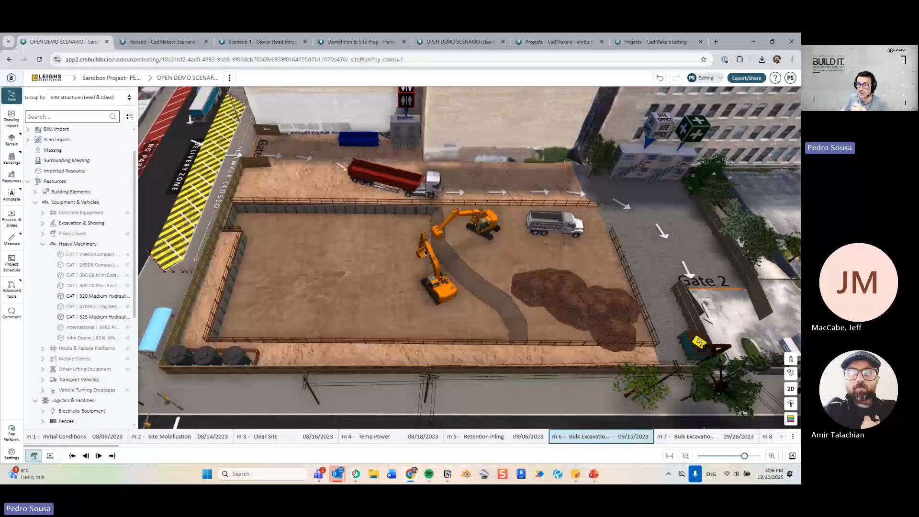
{"action": "scroll", "coordinate": [409, 250], "scroll_direction": "up", "scroll_amount": 2}
{"action": "left_click_drag", "start_coordinate": [407, 249], "coordinate": [268, 218]}
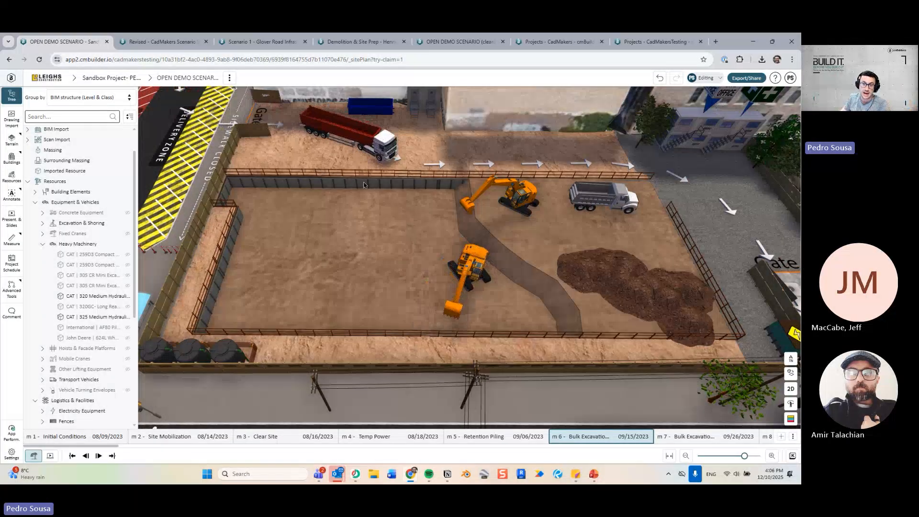
{"action": "left_click_drag", "start_coordinate": [365, 185], "coordinate": [288, 151]}
{"action": "scroll", "coordinate": [439, 211], "scroll_direction": "up", "scroll_amount": 3}
{"action": "right_click_drag", "start_coordinate": [287, 151], "coordinate": [315, 151]}
{"action": "scroll", "coordinate": [306, 180], "scroll_direction": "down", "scroll_amount": 3}
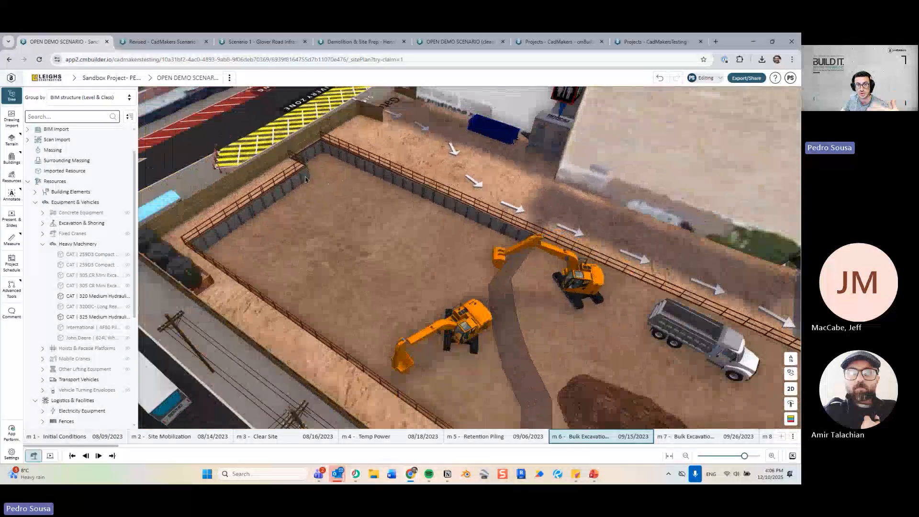
{"action": "left_click_drag", "start_coordinate": [306, 180], "coordinate": [314, 171]}
{"action": "left_click_drag", "start_coordinate": [329, 284], "coordinate": [424, 197]}
{"action": "scroll", "coordinate": [407, 223], "scroll_direction": "up", "scroll_amount": 3}
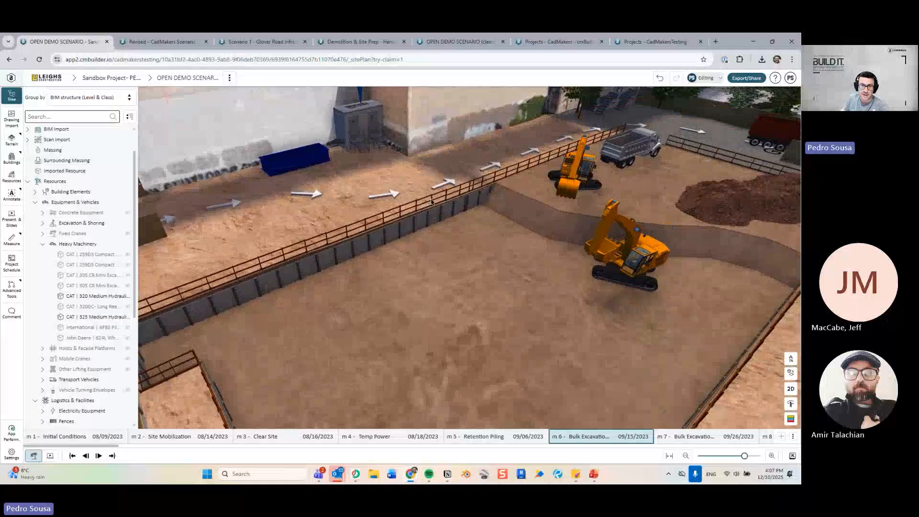
{"action": "scroll", "coordinate": [472, 248], "scroll_direction": "down", "scroll_amount": 2}
{"action": "scroll", "coordinate": [472, 249], "scroll_direction": "down", "scroll_amount": 3}
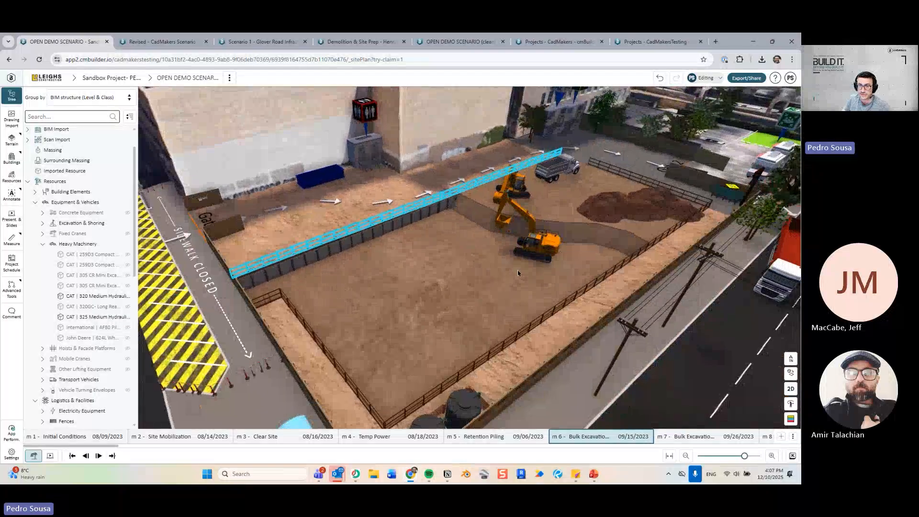
{"action": "scroll", "coordinate": [592, 235], "scroll_direction": "up", "scroll_amount": 2}
{"action": "scroll", "coordinate": [591, 235], "scroll_direction": "up", "scroll_amount": 2}
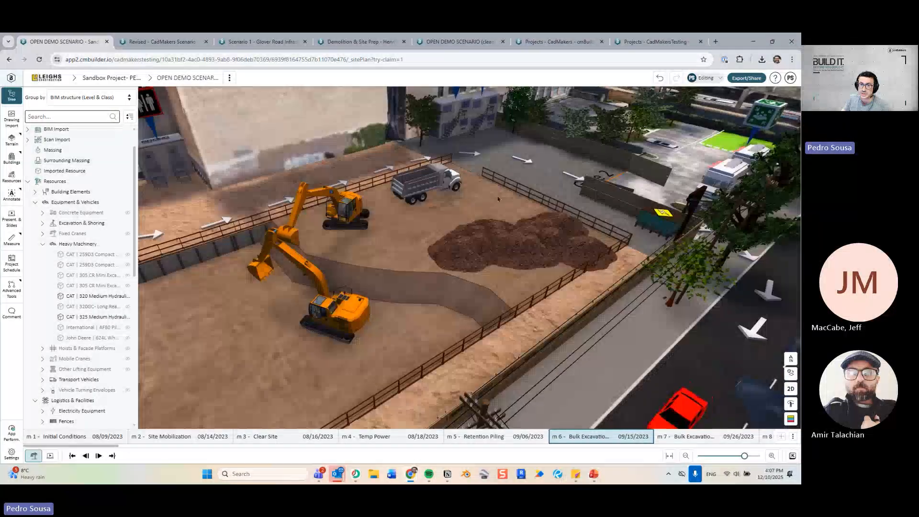
{"action": "left_click_drag", "start_coordinate": [502, 227], "coordinate": [418, 273]}
{"action": "right_click_drag", "start_coordinate": [418, 273], "coordinate": [449, 262]}
{"action": "key", "text": "Right"}
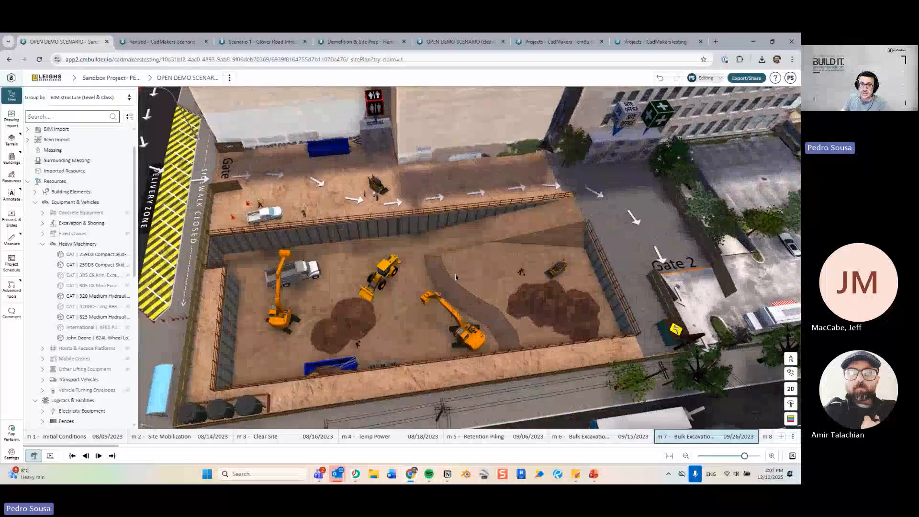
{"action": "mouse_move", "coordinate": [455, 274]}
{"action": "left_mouse_down"}
{"action": "mouse_move", "coordinate": [429, 265]}
{"action": "mouse_move", "coordinate": [444, 266]}
{"action": "left_mouse_up"}
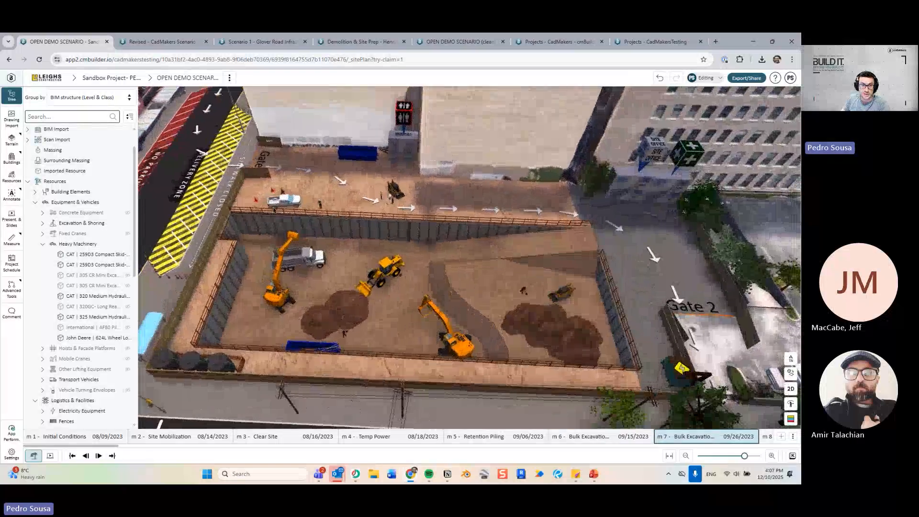
{"action": "scroll", "coordinate": [417, 261], "scroll_direction": "up", "scroll_amount": 3}
{"action": "right_click_drag", "start_coordinate": [245, 183], "coordinate": [313, 192]}
{"action": "scroll", "coordinate": [430, 261], "scroll_direction": "up", "scroll_amount": 2}
{"action": "left_click_drag", "start_coordinate": [431, 239], "coordinate": [376, 278]}
Check the excavator's properties and timeline, then view the site from a steeper overhead angle.
{"action": "left_click", "coordinate": [435, 302]}
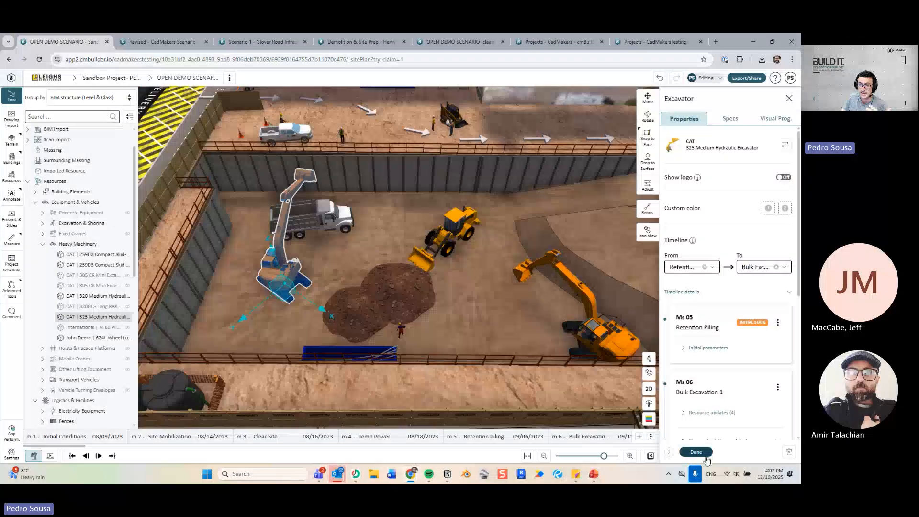
{"action": "left_click", "coordinate": [706, 455]}
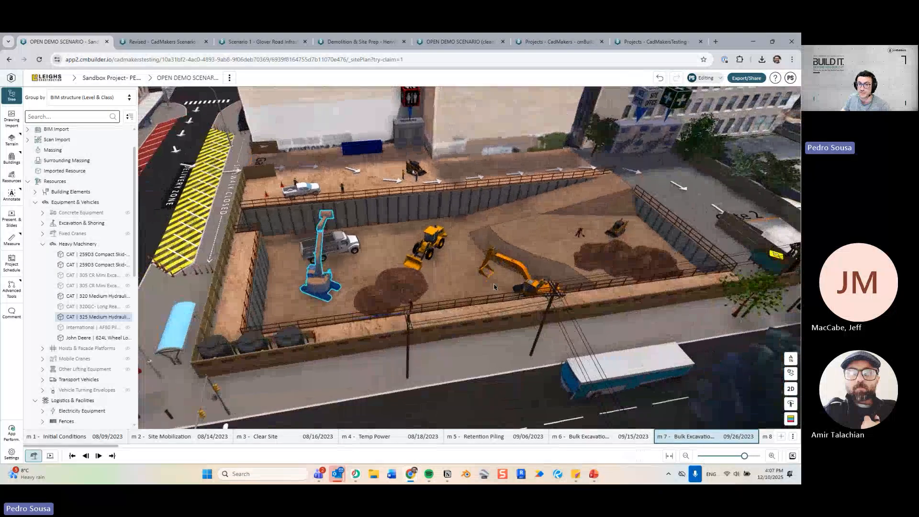
{"action": "left_click_drag", "start_coordinate": [487, 278], "coordinate": [468, 308]}
{"action": "scroll", "coordinate": [468, 308], "scroll_direction": "down", "scroll_amount": 5}
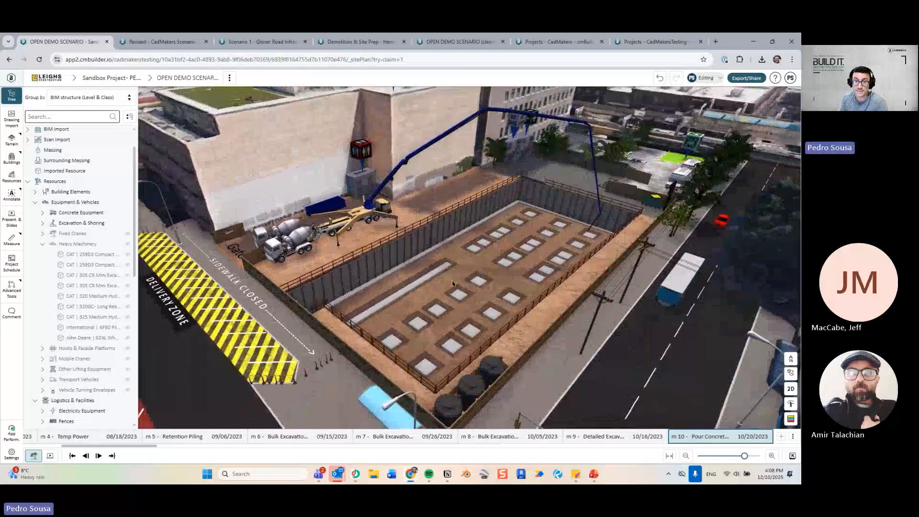
Compare milestone m 9 with m 10 and return to m 10.
{"action": "key", "text": "Left"}
{"action": "key", "text": "Right"}
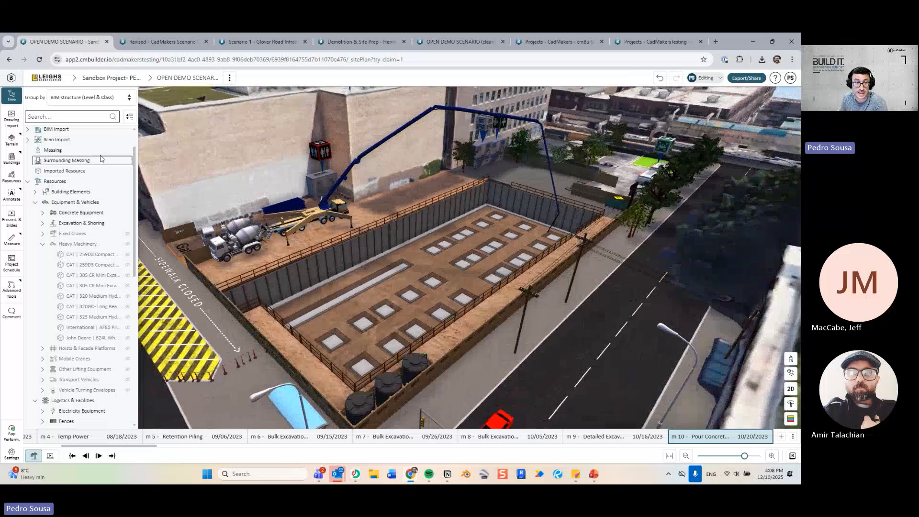
{"action": "scroll", "coordinate": [84, 187], "scroll_direction": "up", "scroll_amount": 1}
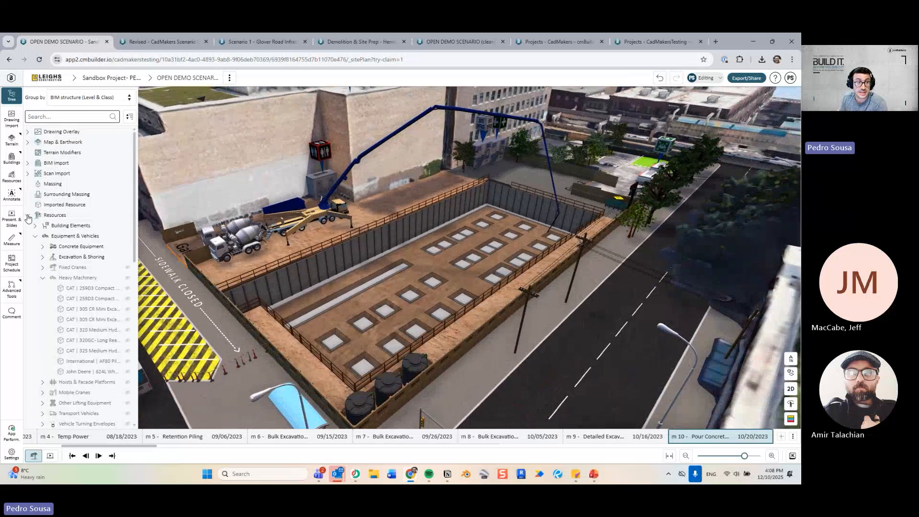
Preview the STRUCT and ARCH BIM Import models, then hide them to reveal the pit.
{"action": "left_click", "coordinate": [27, 216]}
{"action": "left_click", "coordinate": [60, 184]}
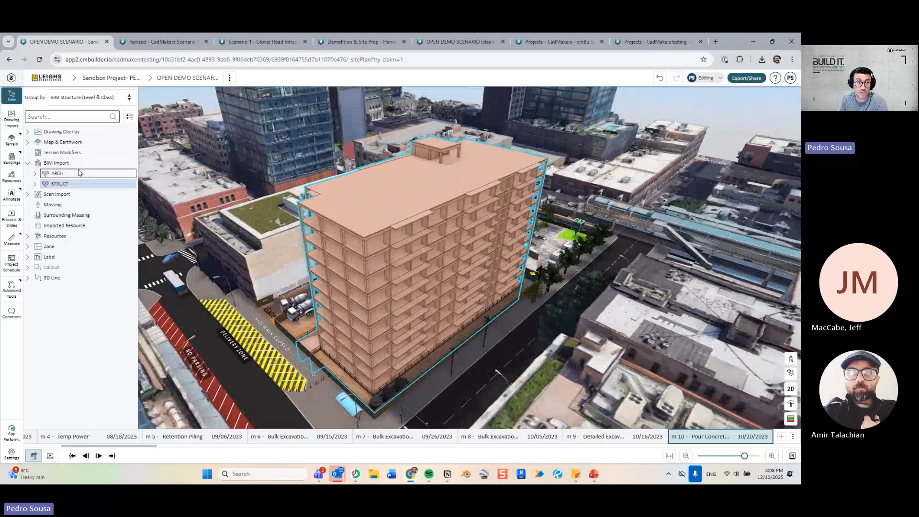
{"action": "left_click", "coordinate": [79, 173]}
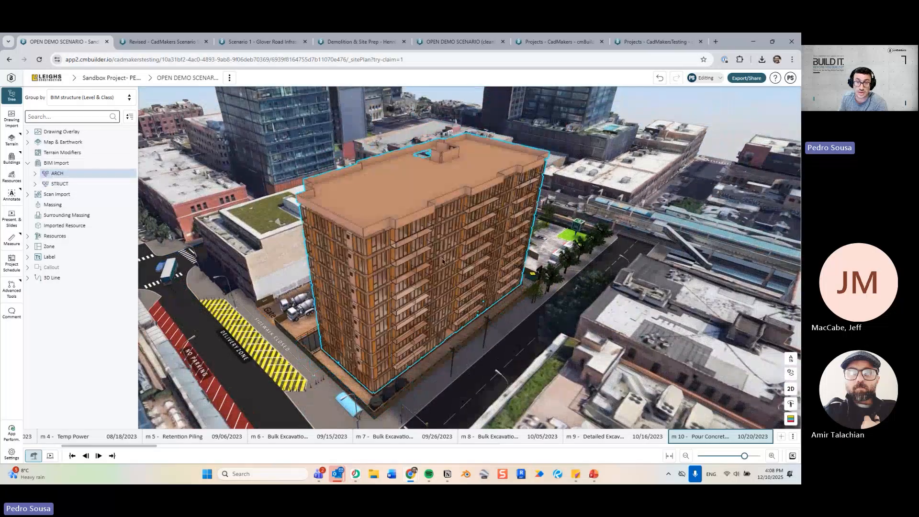
{"action": "key", "text": "Escape"}
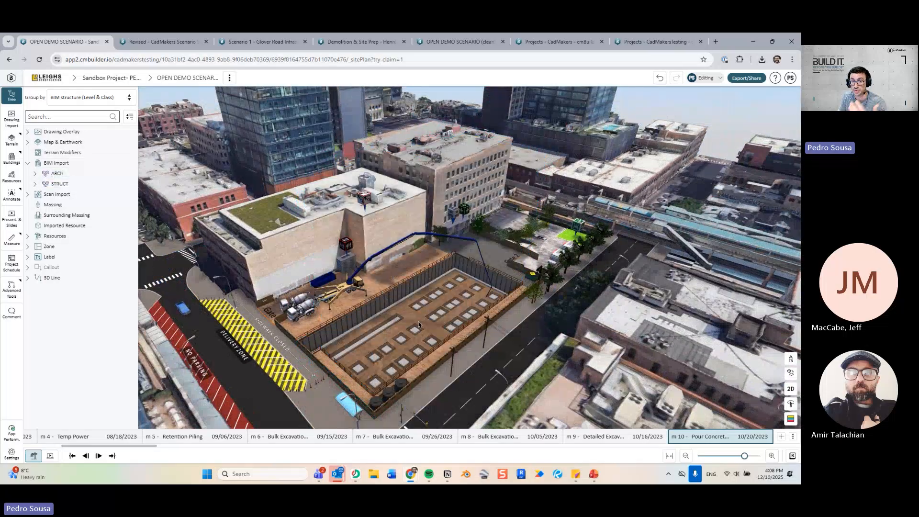
{"action": "scroll", "coordinate": [379, 324], "scroll_direction": "up", "scroll_amount": 5}
{"action": "middle_click_drag", "start_coordinate": [378, 324], "coordinate": [377, 272]}
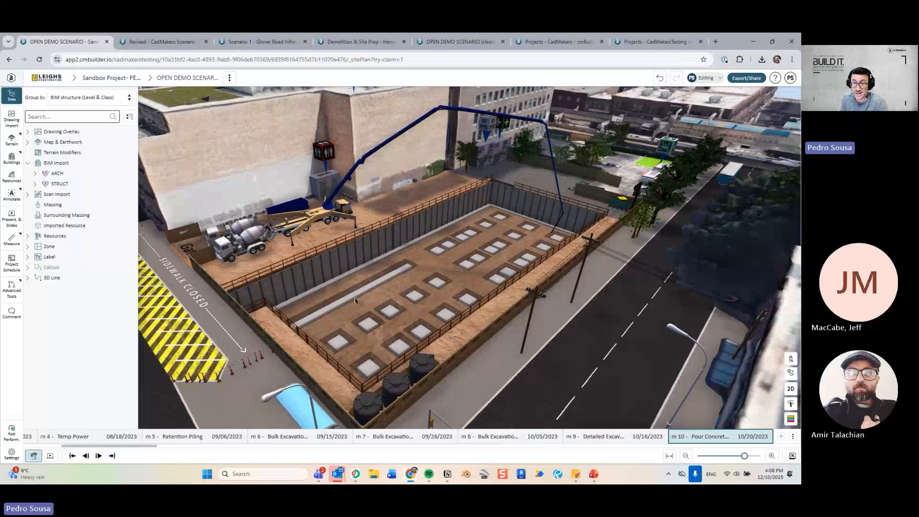
Step from m 11 through backfill m 12, m 15 and m 16 Pour L2 Slab to m 17 Pour L2 Columns.
{"action": "key", "text": "Right"}
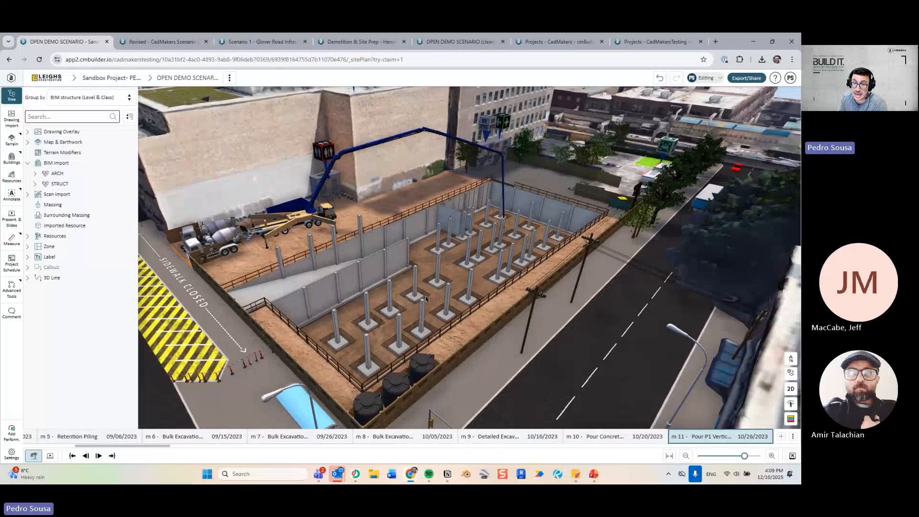
{"action": "key", "text": "Left"}
{"action": "key", "text": "Right"}
{"action": "key", "text": "Right"}
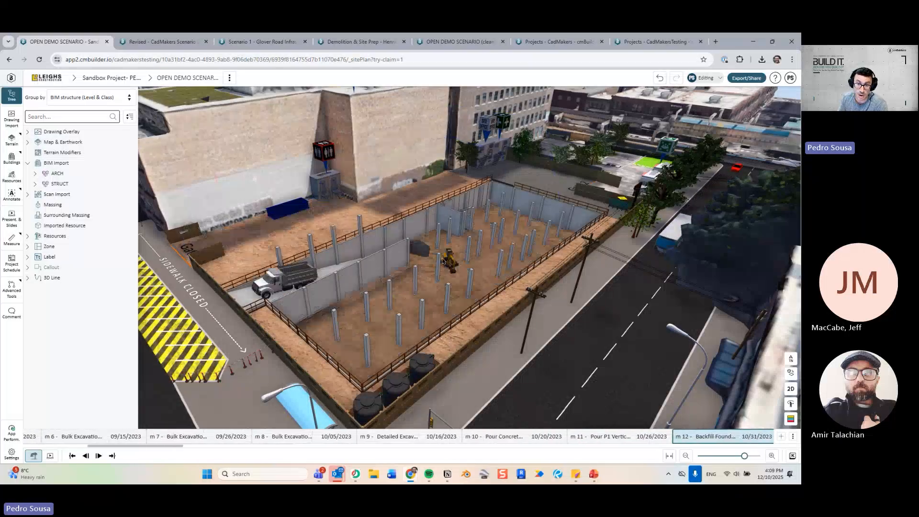
{"action": "key", "text": "Right"}
{"action": "key", "text": "Right"}
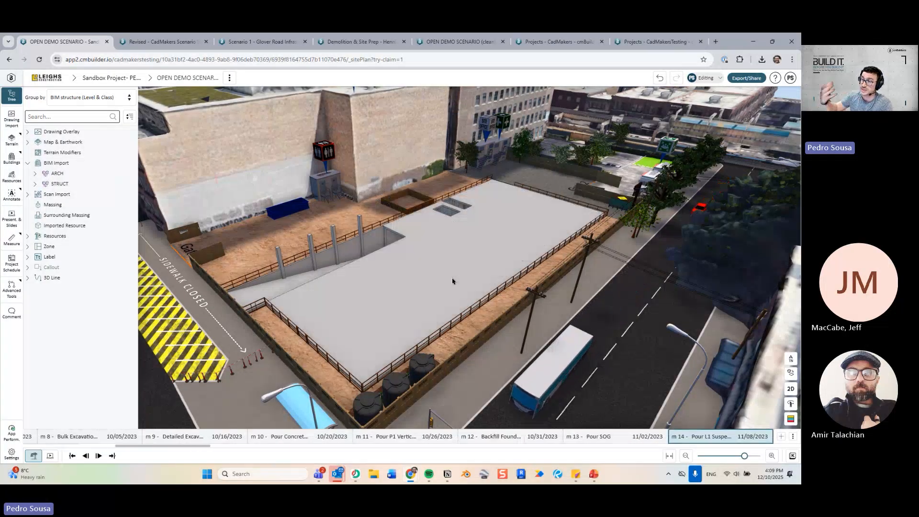
{"action": "key", "text": "Right"}
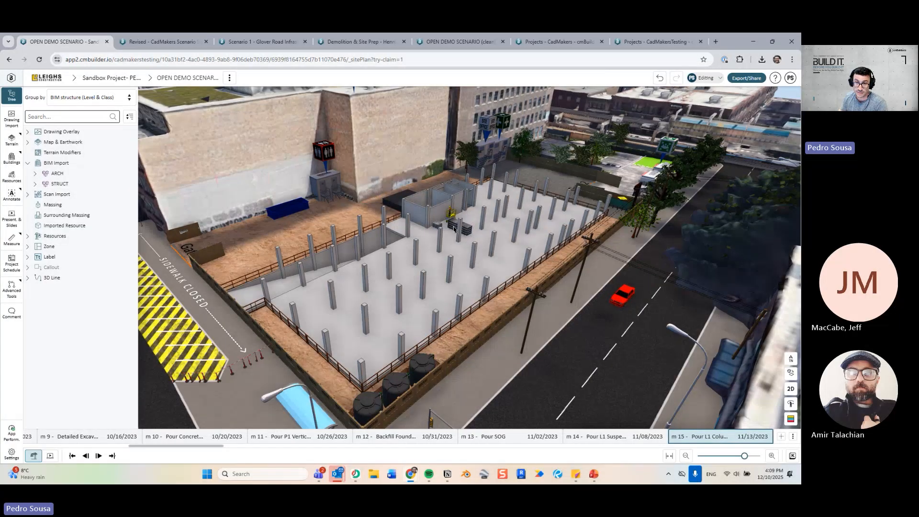
{"action": "key", "text": "Right"}
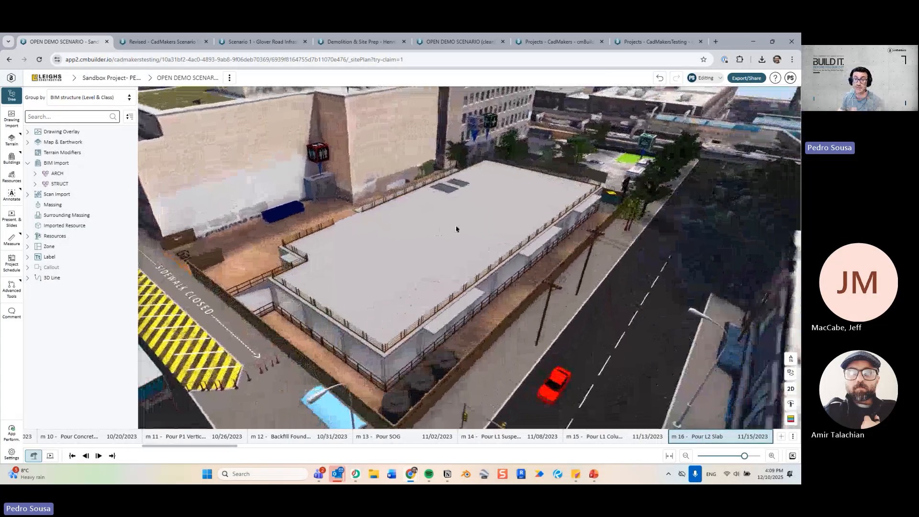
{"action": "key", "text": "Right"}
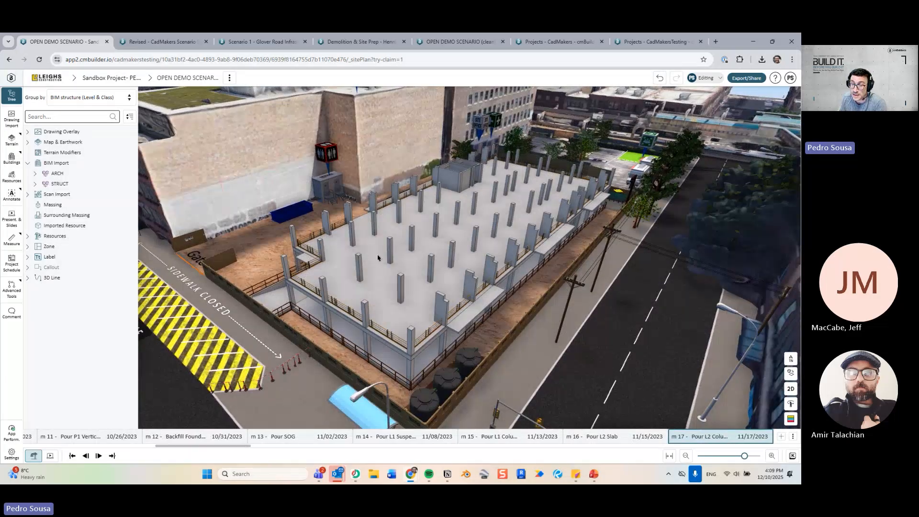
{"action": "scroll", "coordinate": [381, 238], "scroll_direction": "down", "scroll_amount": 5}
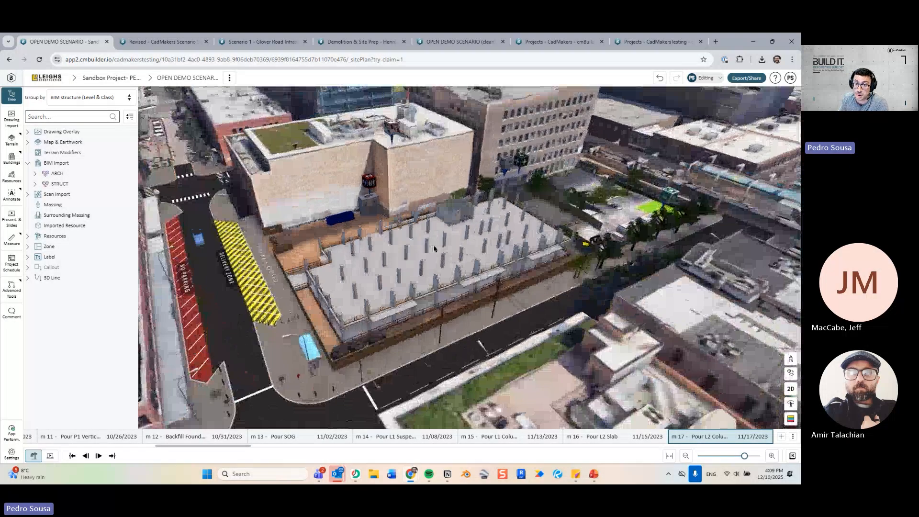
{"action": "scroll", "coordinate": [425, 246], "scroll_direction": "up", "scroll_amount": 3}
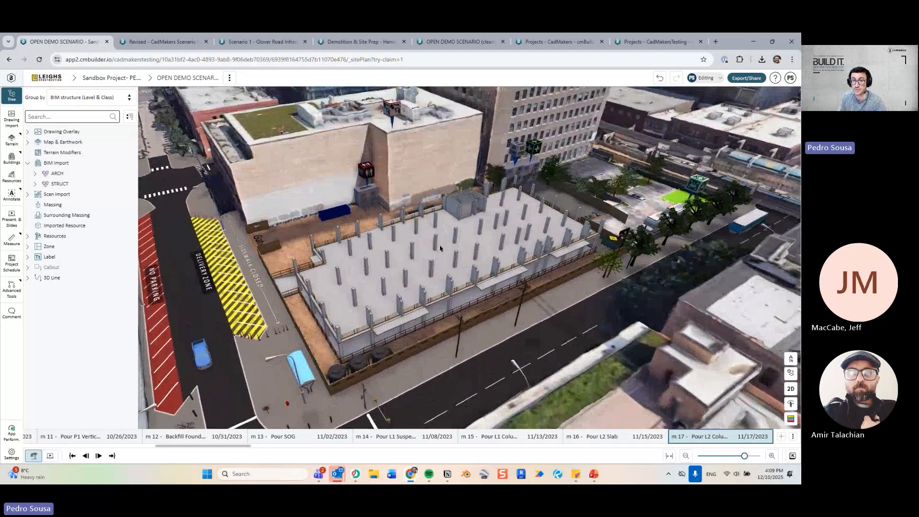
Switch to the Revised CadMakers Scenario and select the imported BIM site model under BIM Import.
{"action": "left_click", "coordinate": [163, 42]}
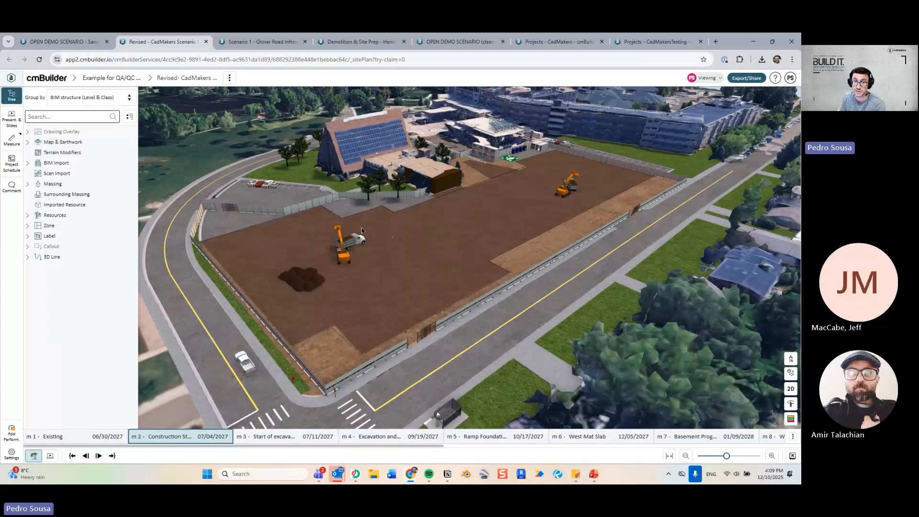
{"action": "left_click", "coordinate": [27, 164]}
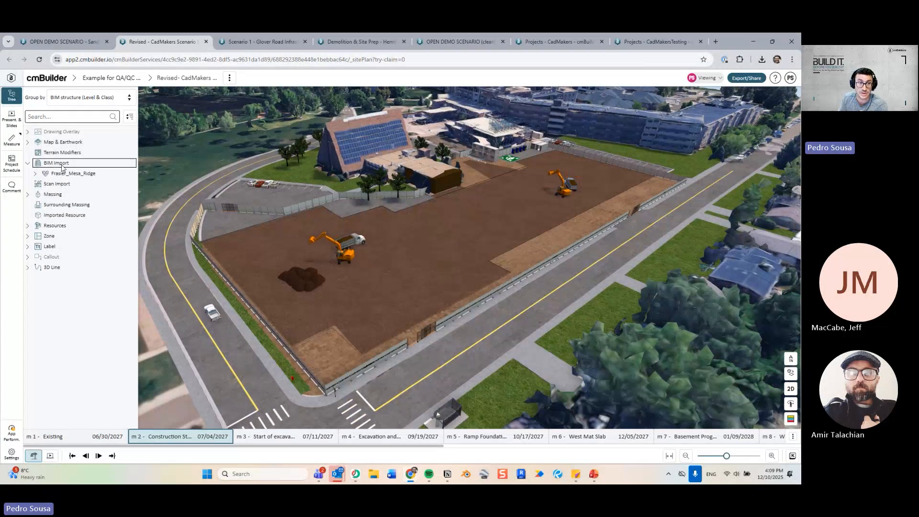
{"action": "left_click", "coordinate": [62, 166]}
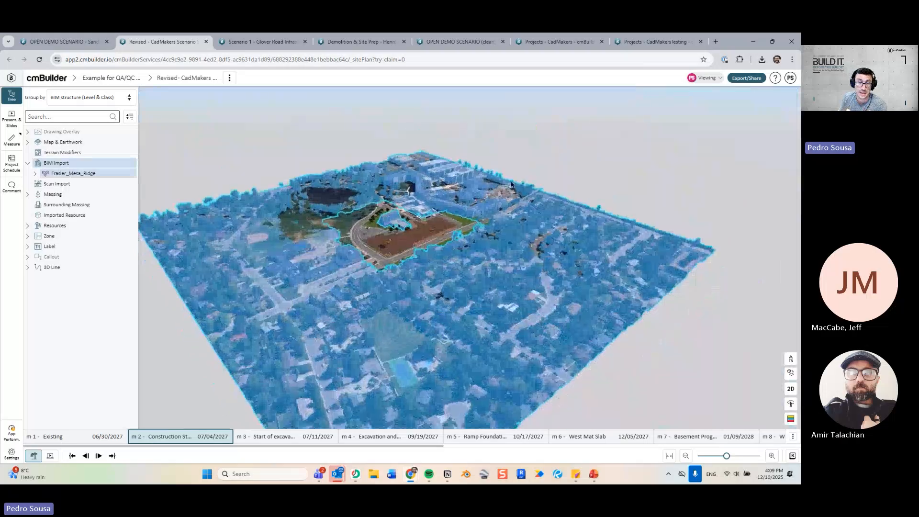
Clear the selection, then zoom in and orbit to a low angle over the site.
{"action": "scroll", "coordinate": [542, 186], "scroll_direction": "up", "scroll_amount": 4}
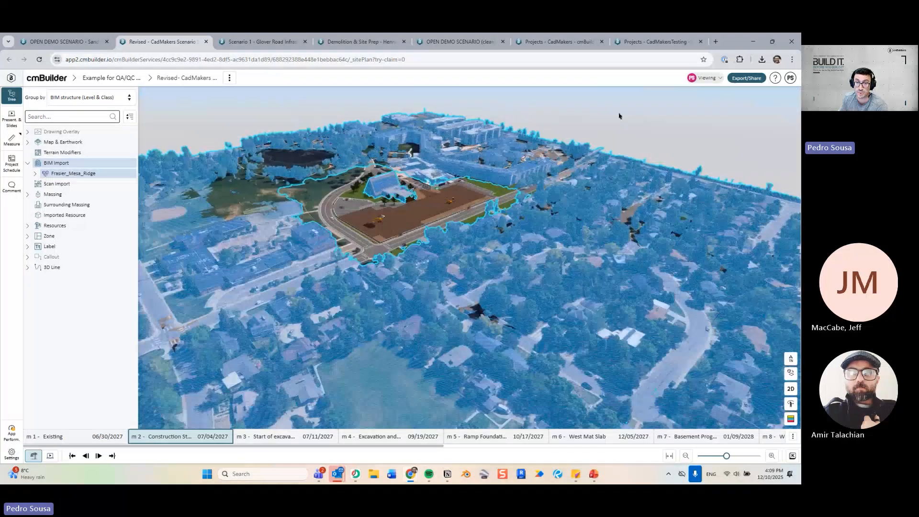
{"action": "left_click", "coordinate": [620, 117]}
{"action": "scroll", "coordinate": [484, 258], "scroll_direction": "up", "scroll_amount": 4}
{"action": "scroll", "coordinate": [485, 258], "scroll_direction": "up", "scroll_amount": 5}
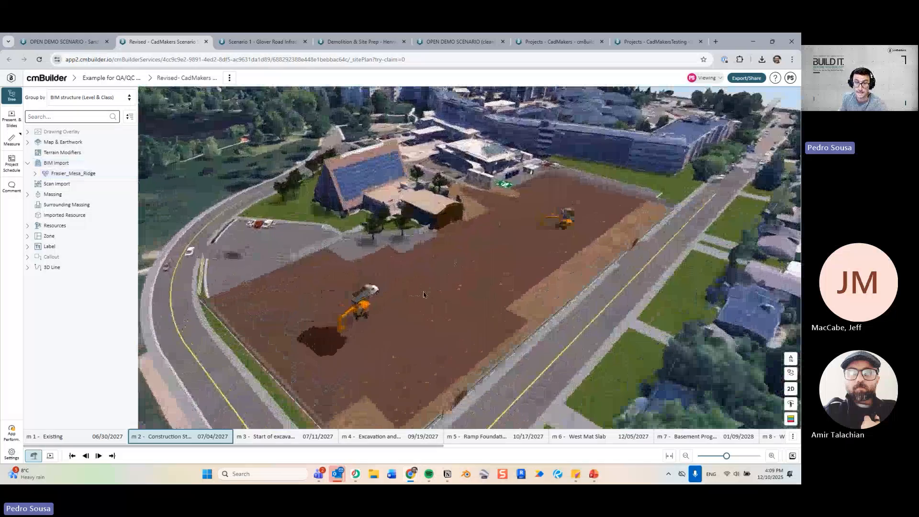
{"action": "left_click_drag", "start_coordinate": [424, 294], "coordinate": [319, 287]}
{"action": "scroll", "coordinate": [426, 303], "scroll_direction": "up", "scroll_amount": 3}
{"action": "key", "text": "Right"}
{"action": "key", "text": "Right"}
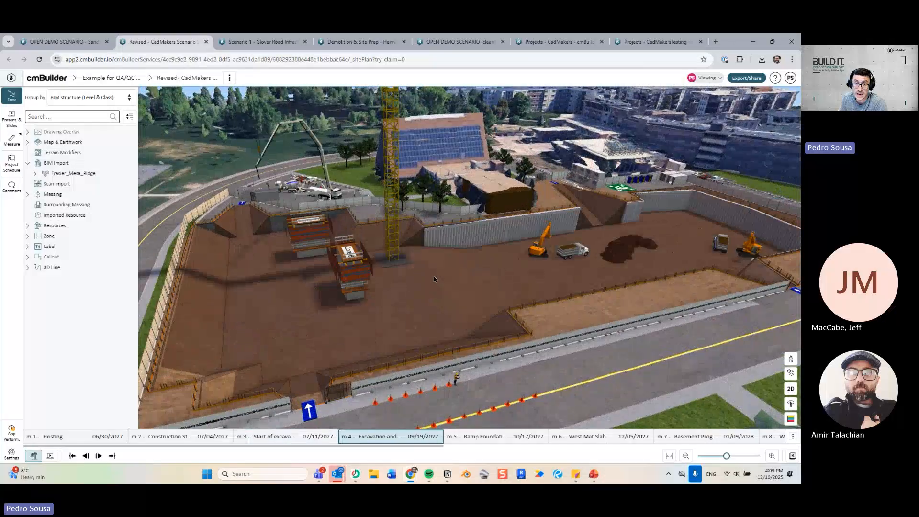
{"action": "left_click_drag", "start_coordinate": [406, 285], "coordinate": [315, 301]}
{"action": "scroll", "coordinate": [240, 262], "scroll_direction": "up", "scroll_amount": 1}
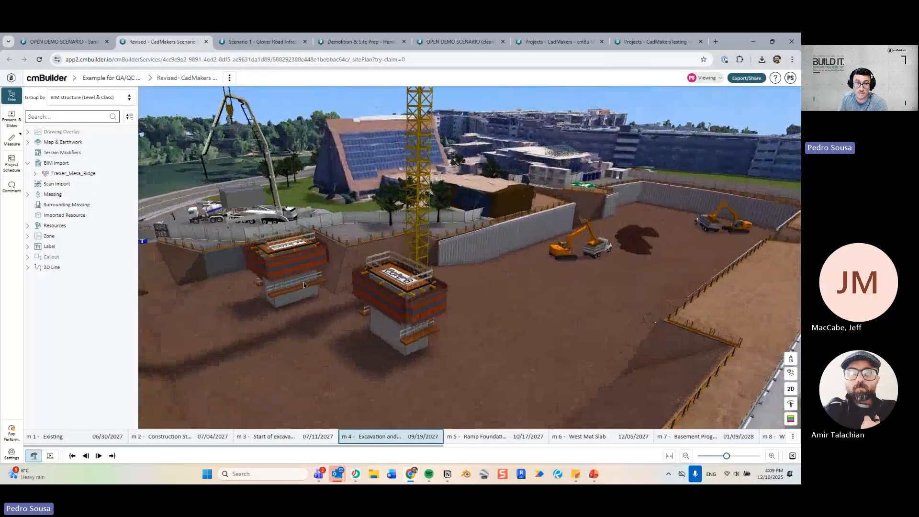
{"action": "scroll", "coordinate": [401, 275], "scroll_direction": "up", "scroll_amount": 3}
{"action": "left_click_drag", "start_coordinate": [401, 275], "coordinate": [360, 256]}
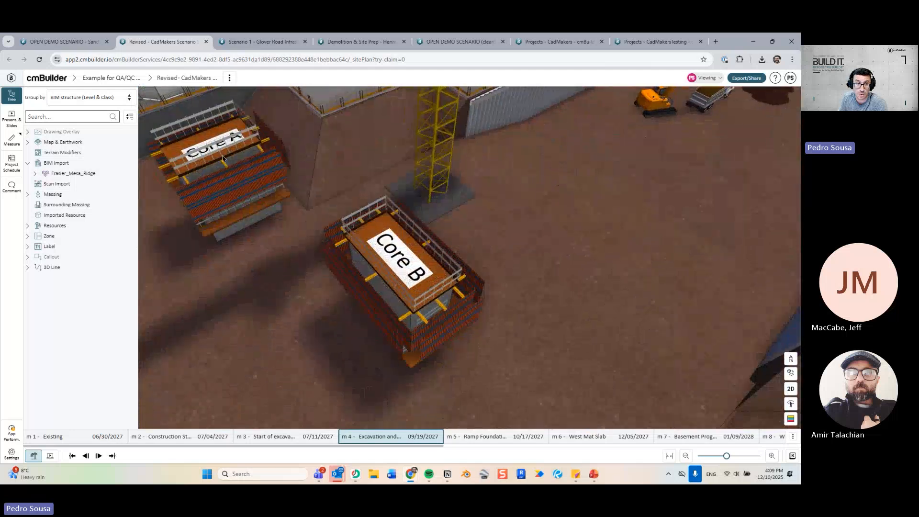
{"action": "left_click_drag", "start_coordinate": [223, 158], "coordinate": [308, 231]}
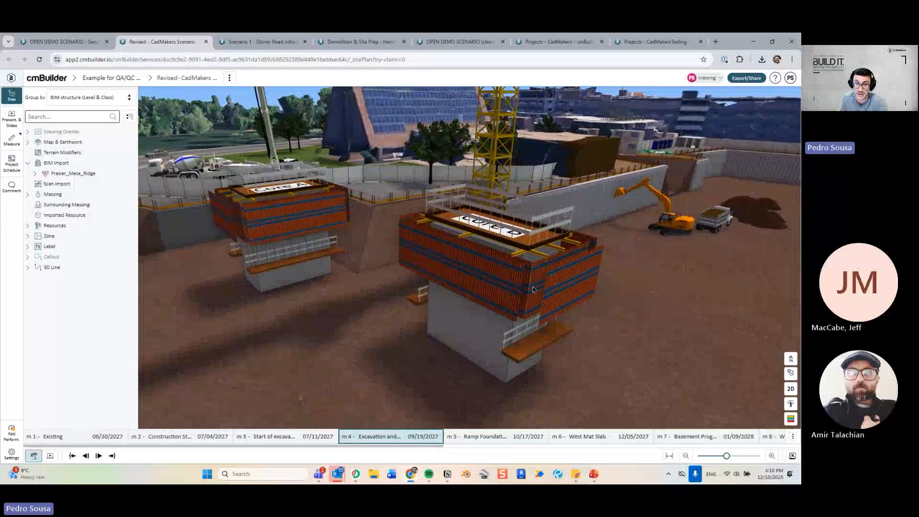
{"action": "scroll", "coordinate": [479, 288], "scroll_direction": "down", "scroll_amount": 3}
{"action": "left_click_drag", "start_coordinate": [570, 289], "coordinate": [498, 305]}
{"action": "scroll", "coordinate": [398, 290], "scroll_direction": "down", "scroll_amount": 2}
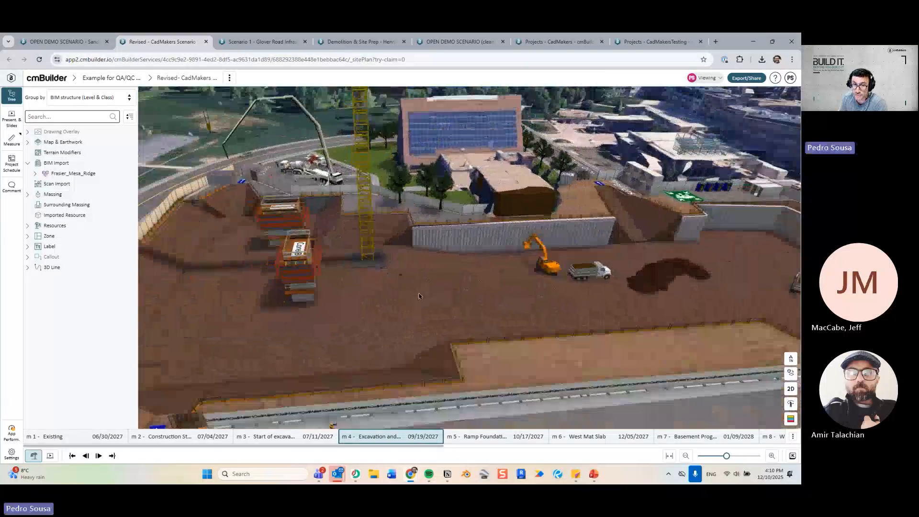
{"action": "left_click_drag", "start_coordinate": [402, 293], "coordinate": [423, 301]}
{"action": "scroll", "coordinate": [393, 239], "scroll_direction": "up", "scroll_amount": 3}
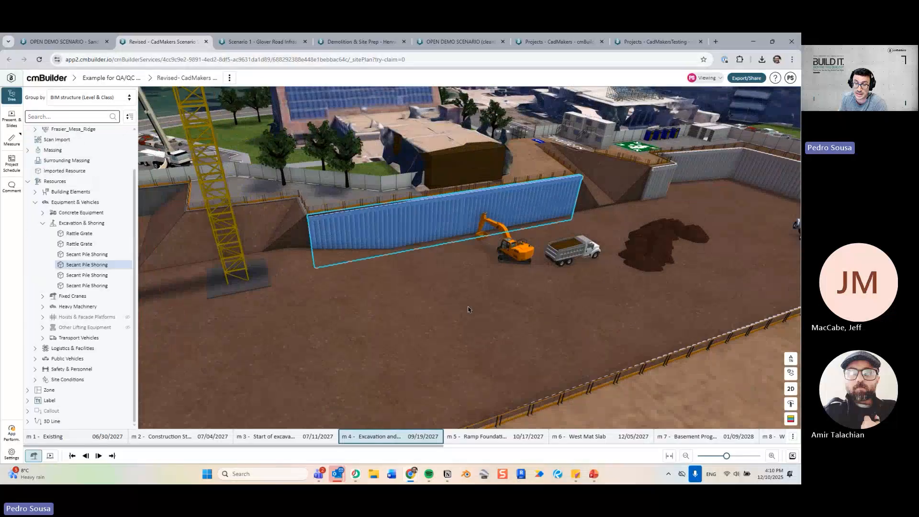
{"action": "scroll", "coordinate": [473, 304], "scroll_direction": "down", "scroll_amount": 4}
{"action": "left_click_drag", "start_coordinate": [436, 241], "coordinate": [501, 227]}
Advance to the Ramp Foundation milestone and orbit around the parking lot and concrete pump truck.
{"action": "key", "text": "Right"}
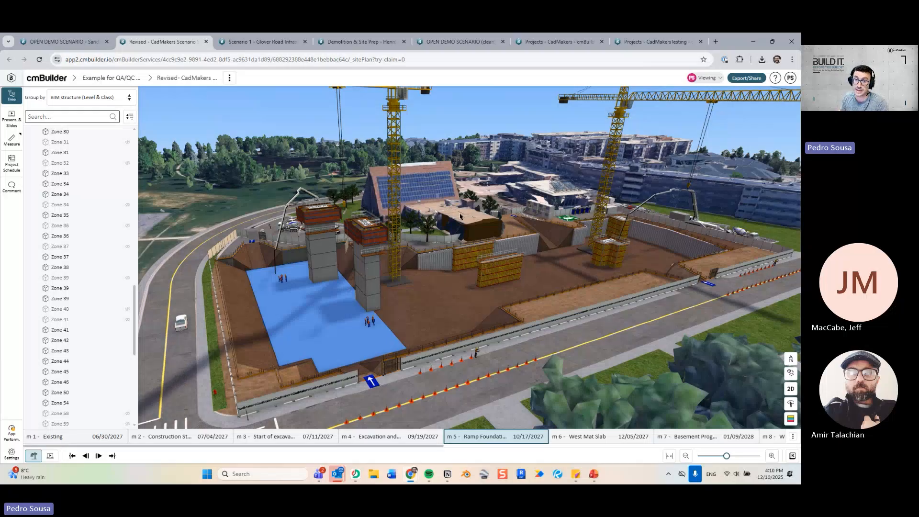
{"action": "left_click_drag", "start_coordinate": [660, 252], "coordinate": [623, 279]}
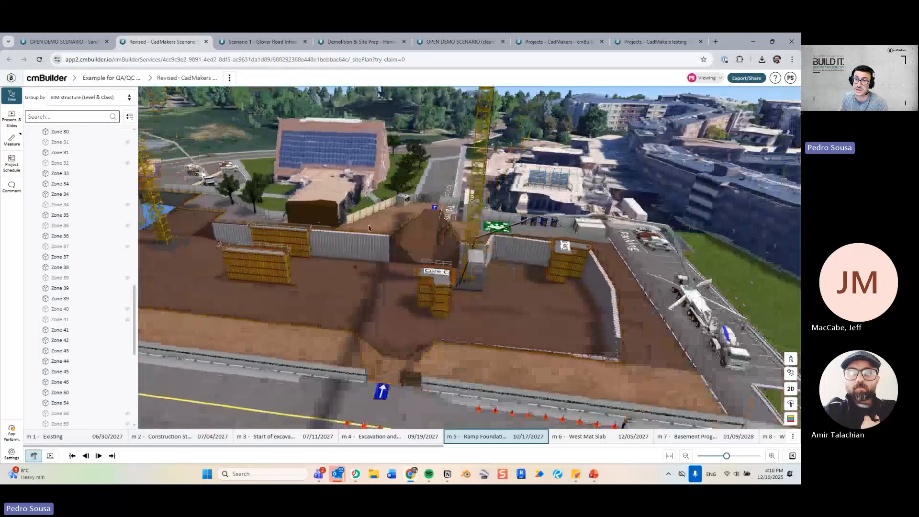
{"action": "right_click_drag", "start_coordinate": [656, 281], "coordinate": [446, 248]}
{"action": "left_click_drag", "start_coordinate": [428, 306], "coordinate": [453, 321]}
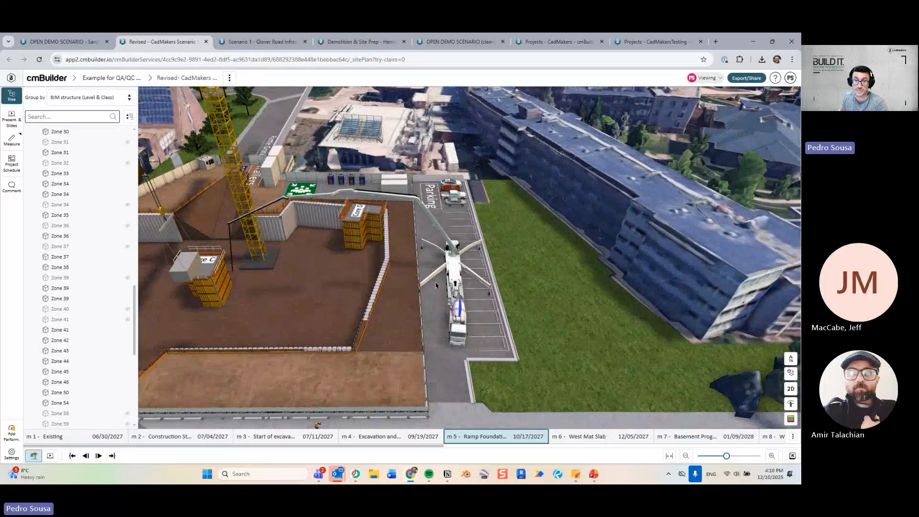
{"action": "left_click_drag", "start_coordinate": [516, 317], "coordinate": [338, 293]}
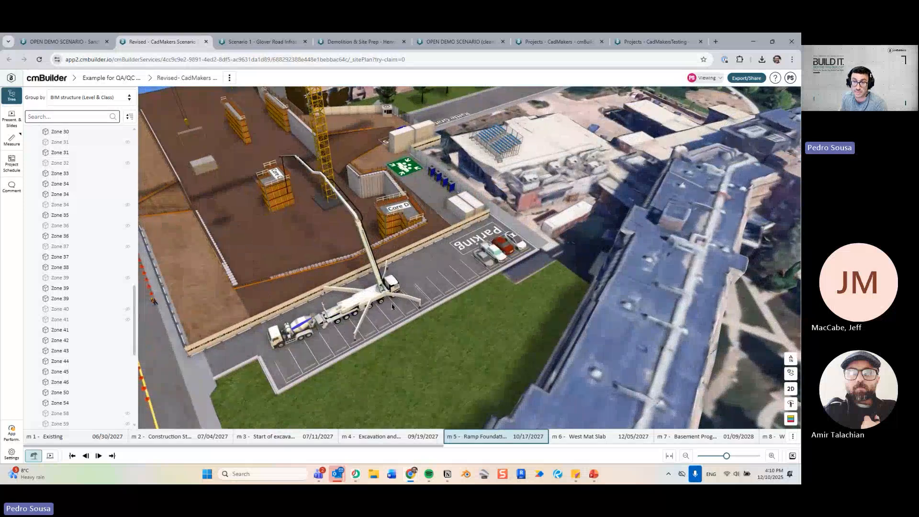
{"action": "left_click_drag", "start_coordinate": [451, 293], "coordinate": [321, 330]}
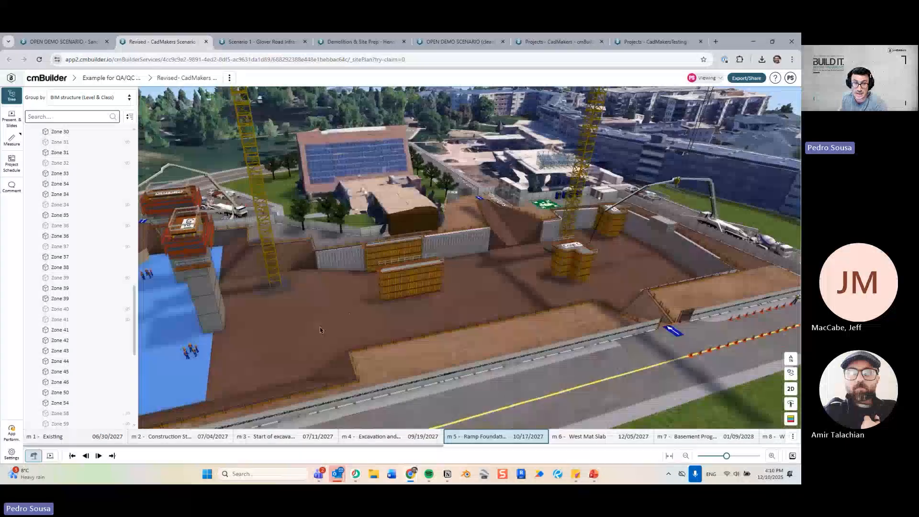
Advance to the West Mat Slab milestone, framing the left road and foreground.
{"action": "key", "text": "Right"}
{"action": "scroll", "coordinate": [365, 320], "scroll_direction": "down", "scroll_amount": 4}
{"action": "left_click_drag", "start_coordinate": [373, 317], "coordinate": [382, 311]}
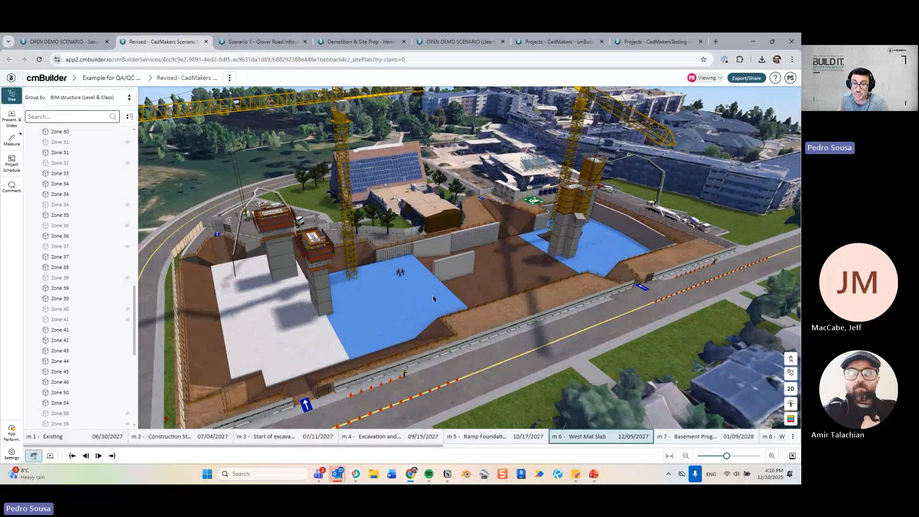
{"action": "mouse_move", "coordinate": [434, 298]}
{"action": "left_mouse_down"}
{"action": "mouse_move", "coordinate": [455, 260]}
{"action": "mouse_move", "coordinate": [441, 312]}
{"action": "left_mouse_up"}
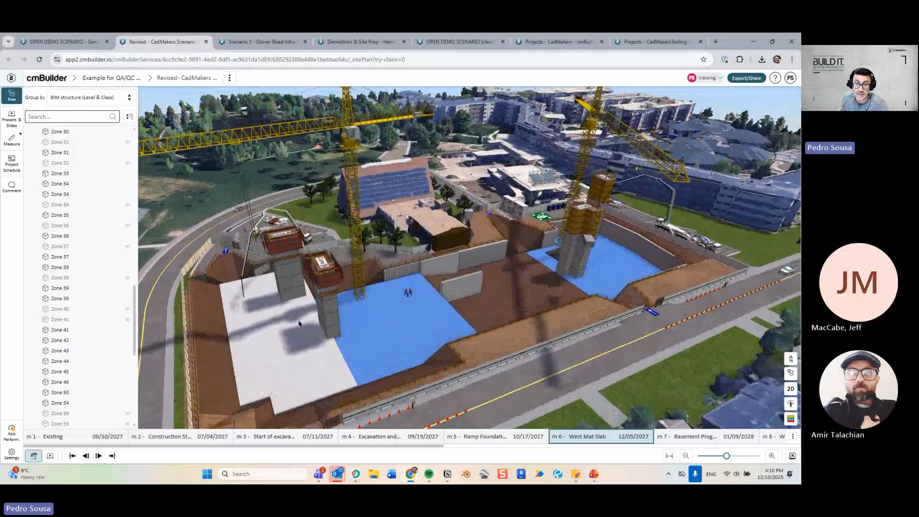
Step through basement progress and Infinity walls, returning to West L1 Slab to view the fenced slab.
{"action": "key", "text": "Right"}
{"action": "key", "text": "Right"}
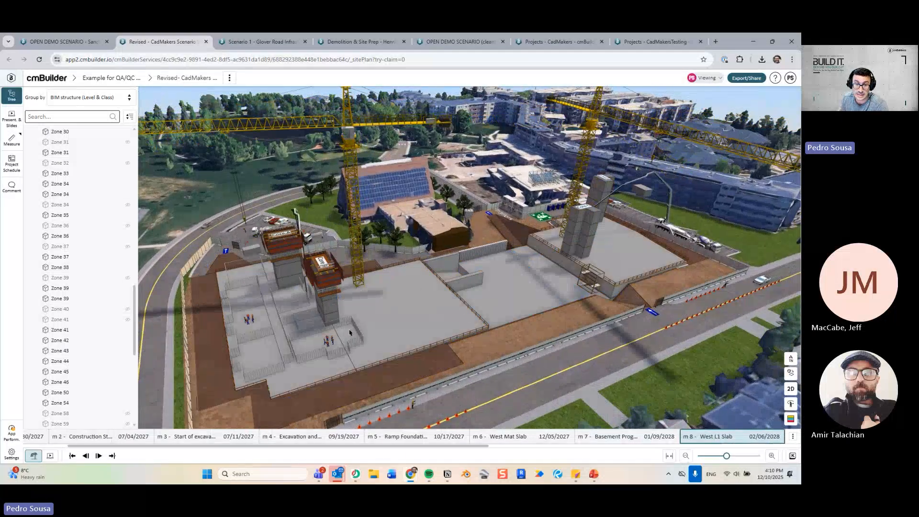
{"action": "key", "text": "Right"}
{"action": "key", "text": "Right"}
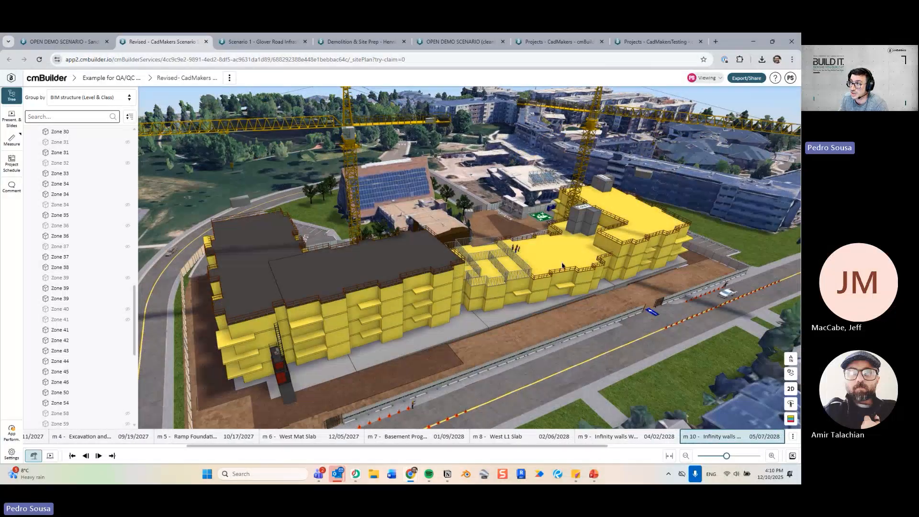
{"action": "key", "text": "Right"}
{"action": "key", "text": "Left"}
{"action": "key", "text": "Left"}
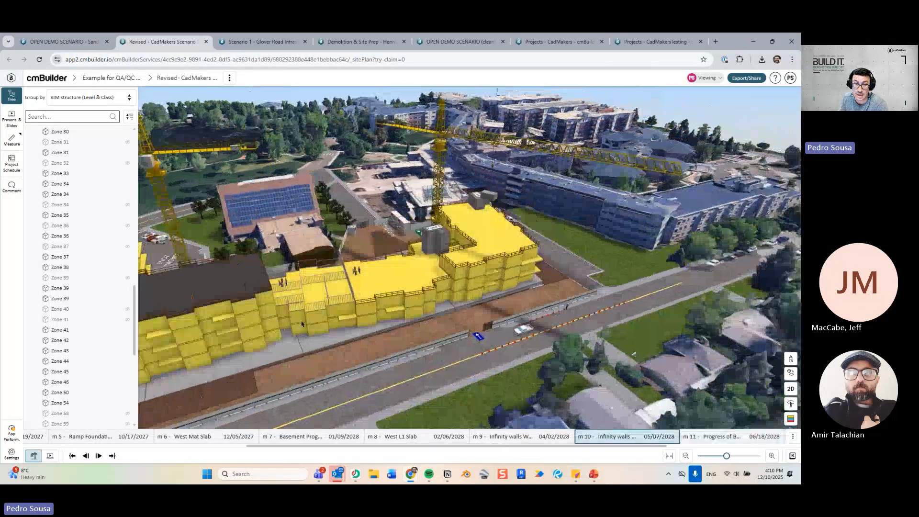
{"action": "key", "text": "Left"}
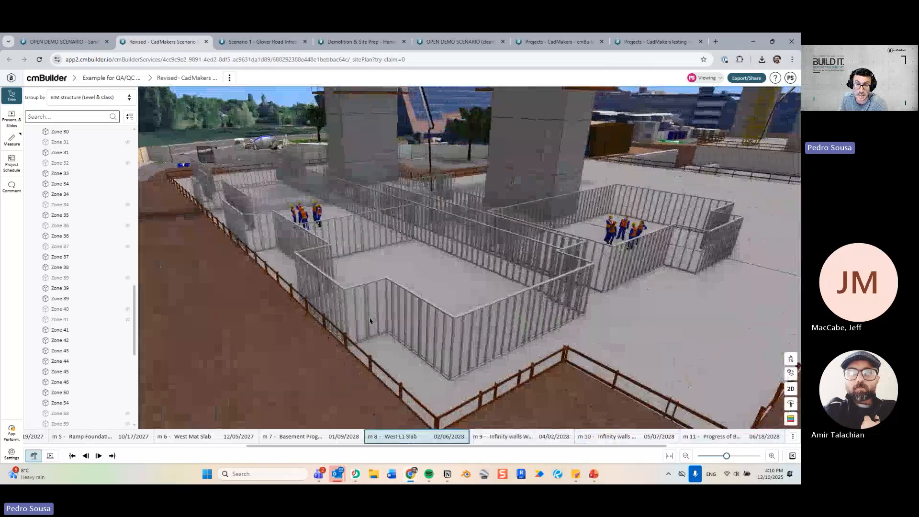
{"action": "left_click_drag", "start_coordinate": [432, 264], "coordinate": [376, 268]}
{"action": "scroll", "coordinate": [388, 265], "scroll_direction": "down", "scroll_amount": 4}
Advance through both Infinity walls milestones and building progress to the finished building.
{"action": "key", "text": "Right"}
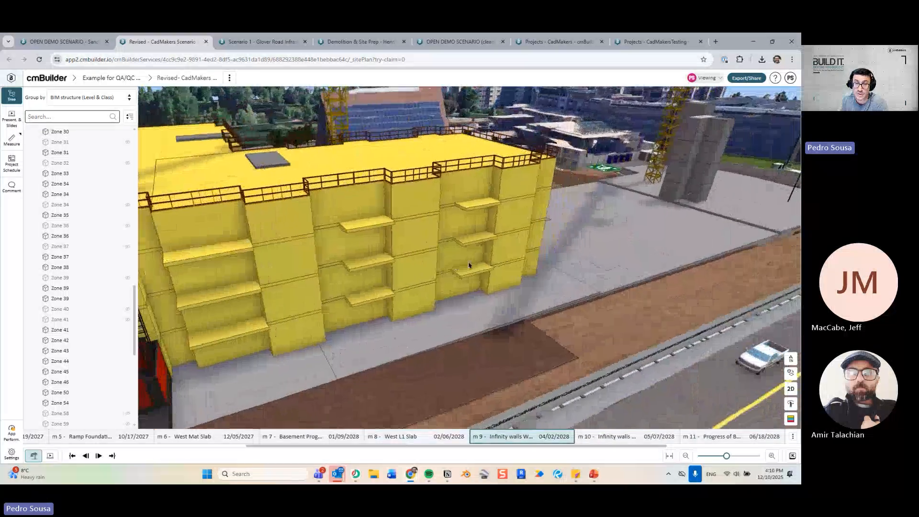
{"action": "key", "text": "Right"}
{"action": "key", "text": "Right"}
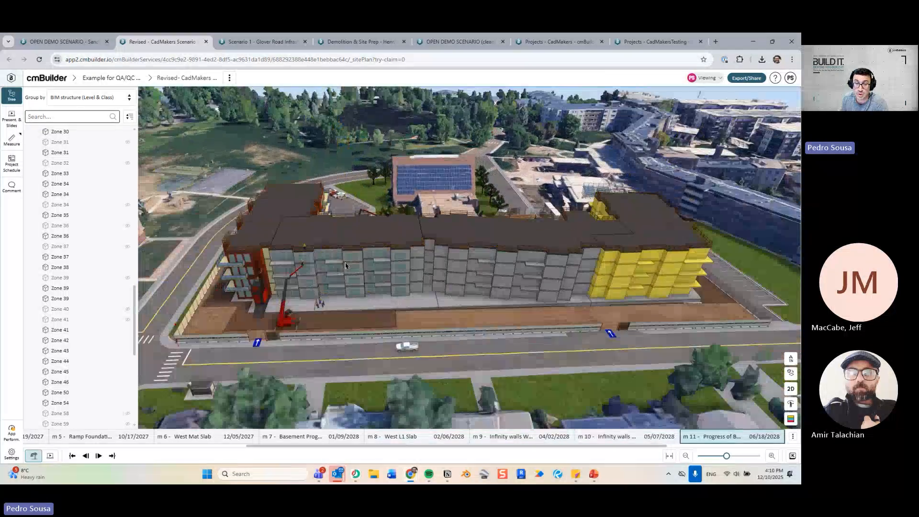
{"action": "key", "text": "Right"}
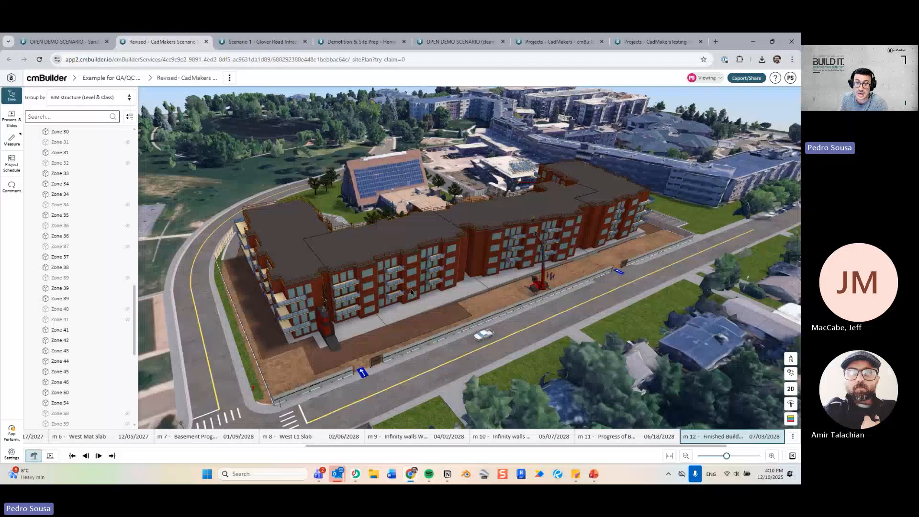
{"action": "key", "text": "Right"}
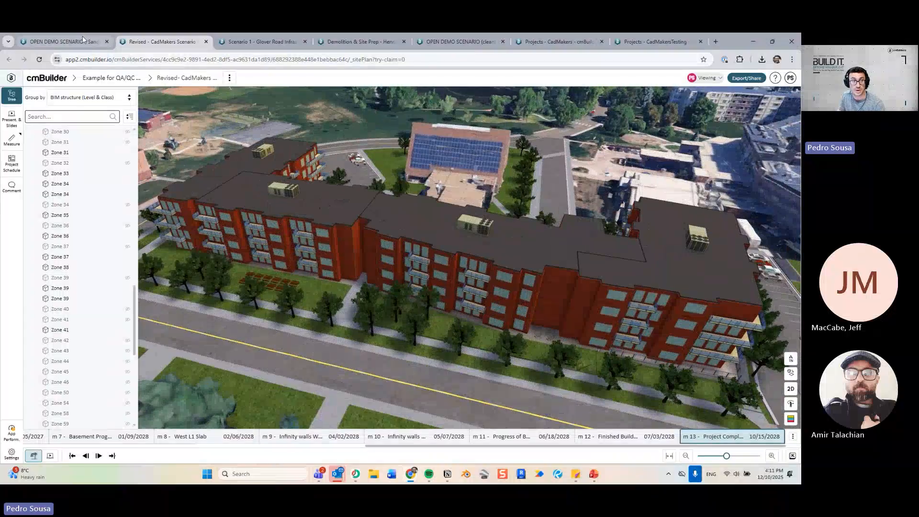
{"action": "left_click", "coordinate": [82, 40]}
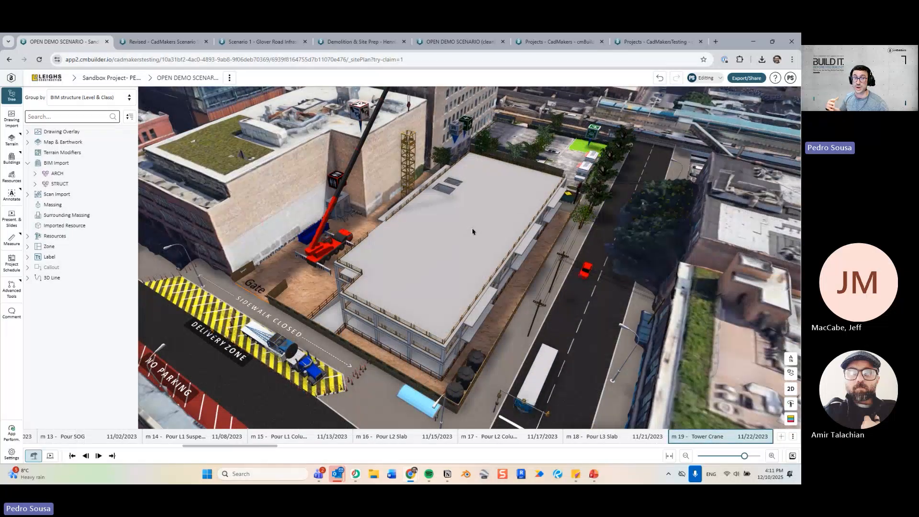
Open the STRUCT model's context menu in the tree, then dismiss it without choosing anything.
{"action": "right_click", "coordinate": [70, 187]}
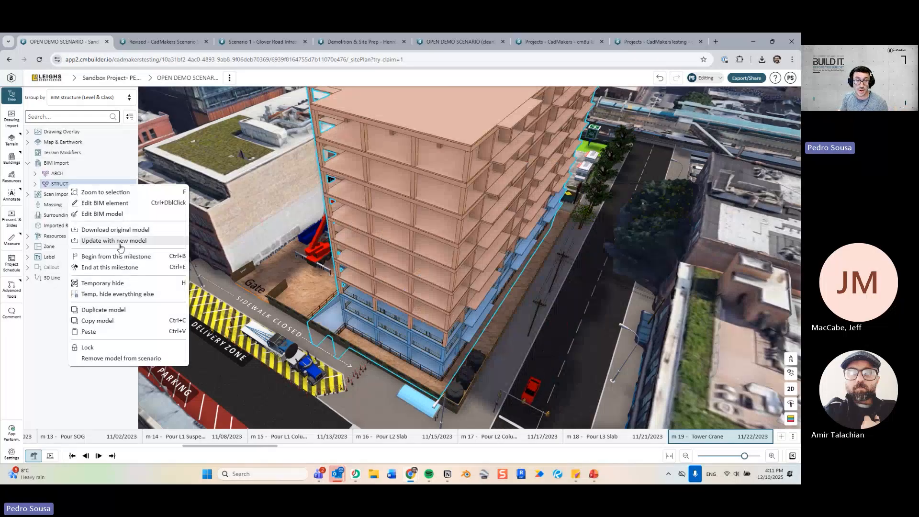
{"action": "key", "text": "ctrl"}
{"action": "key", "text": "ctrl"}
{"action": "left_click", "coordinate": [428, 276]}
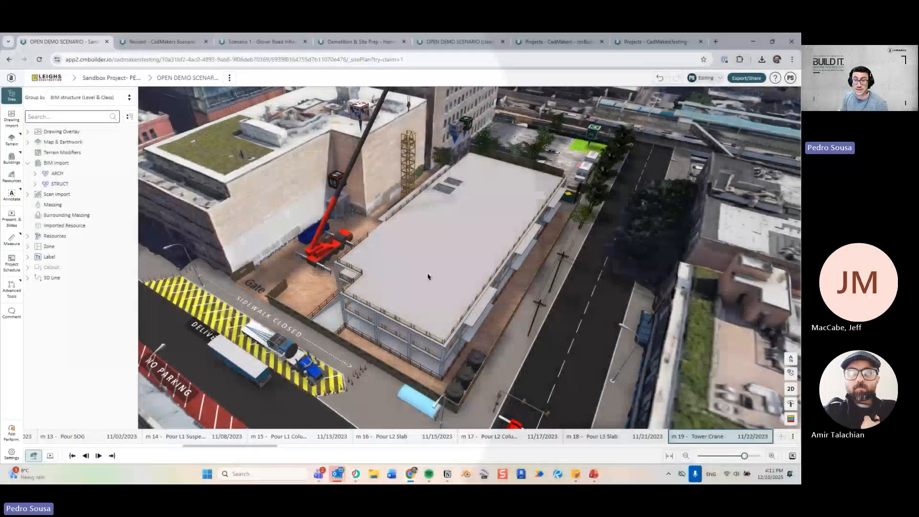
{"action": "scroll", "coordinate": [429, 276], "scroll_direction": "down", "scroll_amount": 5}
{"action": "left_click_drag", "start_coordinate": [469, 253], "coordinate": [450, 210]}
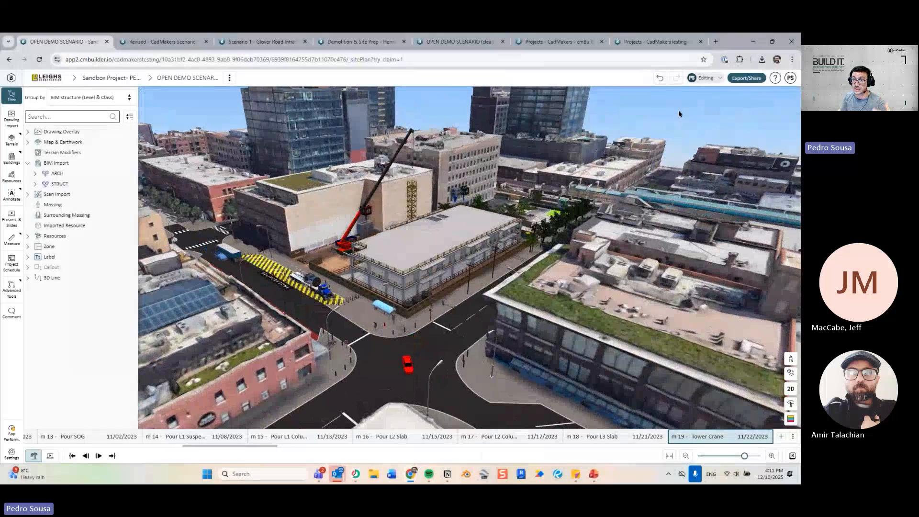
{"action": "left_click_drag", "start_coordinate": [680, 114], "coordinate": [676, 122]}
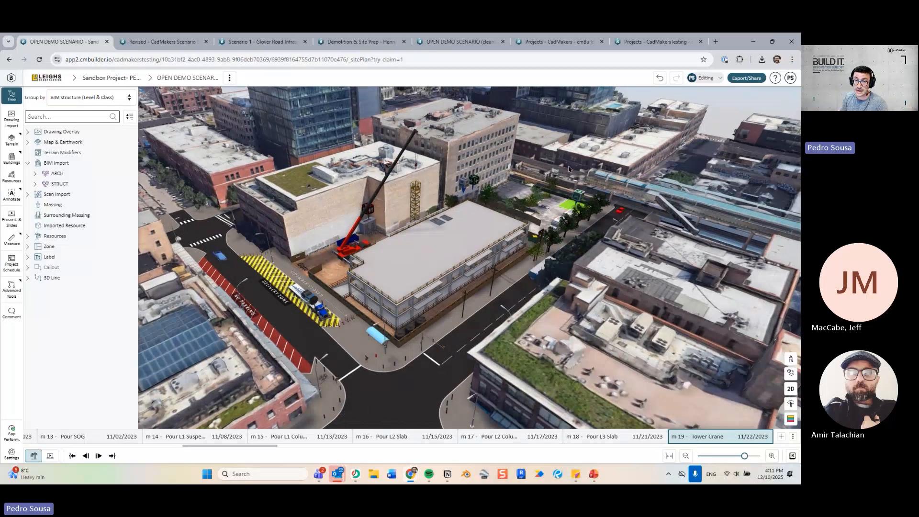
{"action": "middle_click_drag", "start_coordinate": [538, 265], "coordinate": [287, 342]}
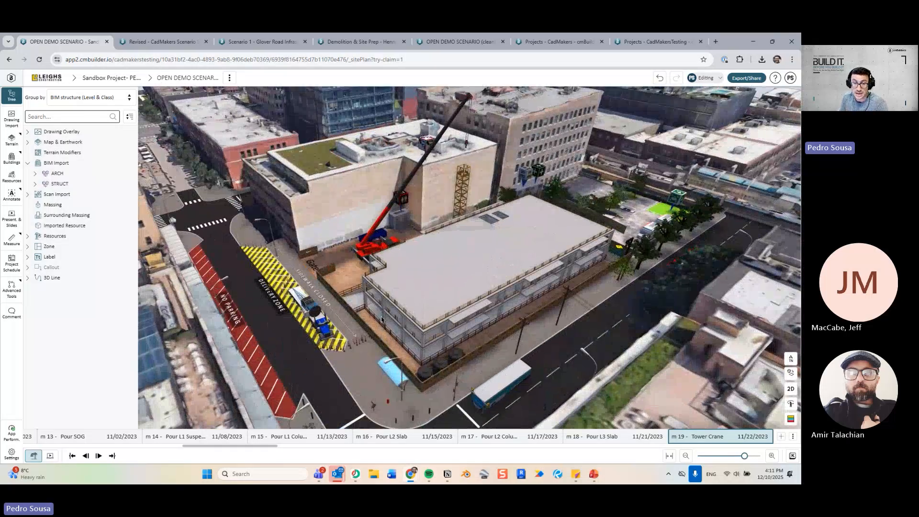
{"action": "middle_click_drag", "start_coordinate": [393, 287], "coordinate": [435, 254]}
{"action": "middle_click_drag", "start_coordinate": [435, 216], "coordinate": [400, 305]}
{"action": "middle_click_drag", "start_coordinate": [346, 339], "coordinate": [391, 379]}
{"action": "middle_click_drag", "start_coordinate": [383, 250], "coordinate": [276, 330]}
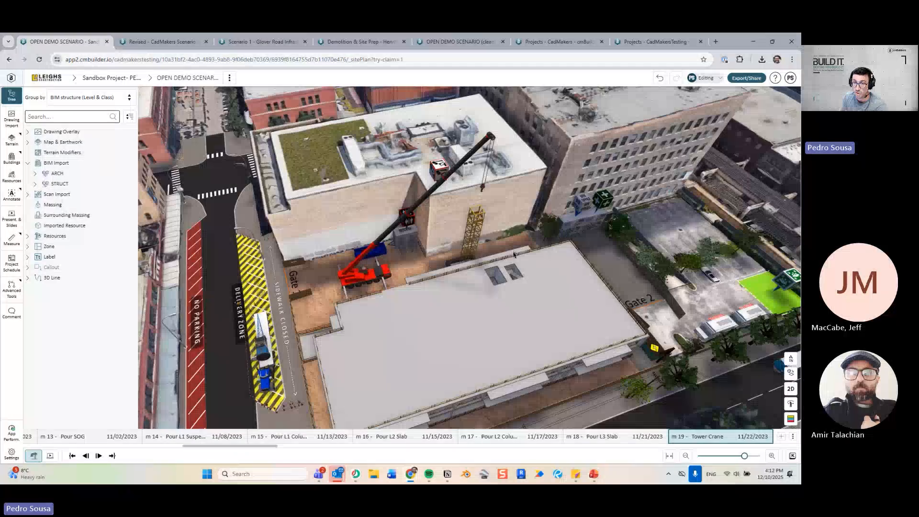
Advance to the Pour L3 Columns milestone and orbit lower over the new columns.
{"action": "key", "text": "Right"}
{"action": "scroll", "coordinate": [490, 240], "scroll_direction": "down", "scroll_amount": 5}
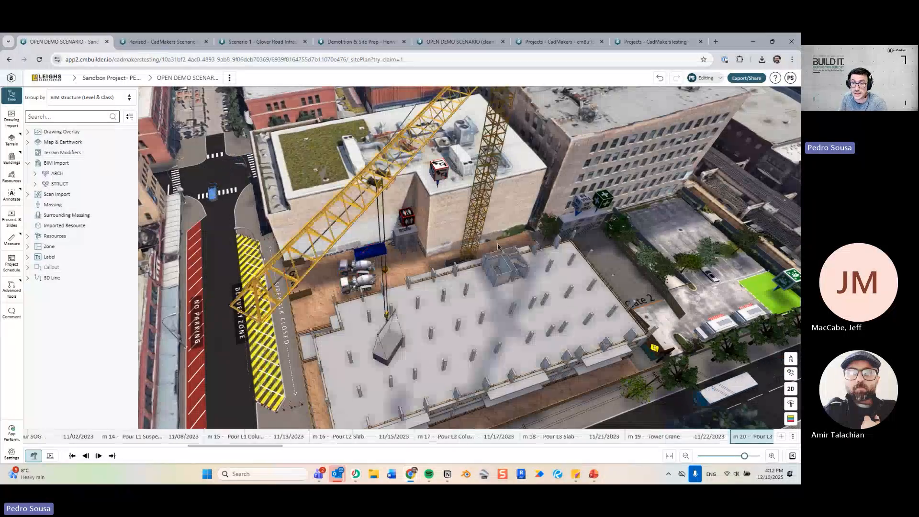
{"action": "middle_click_drag", "start_coordinate": [519, 259], "coordinate": [449, 284]}
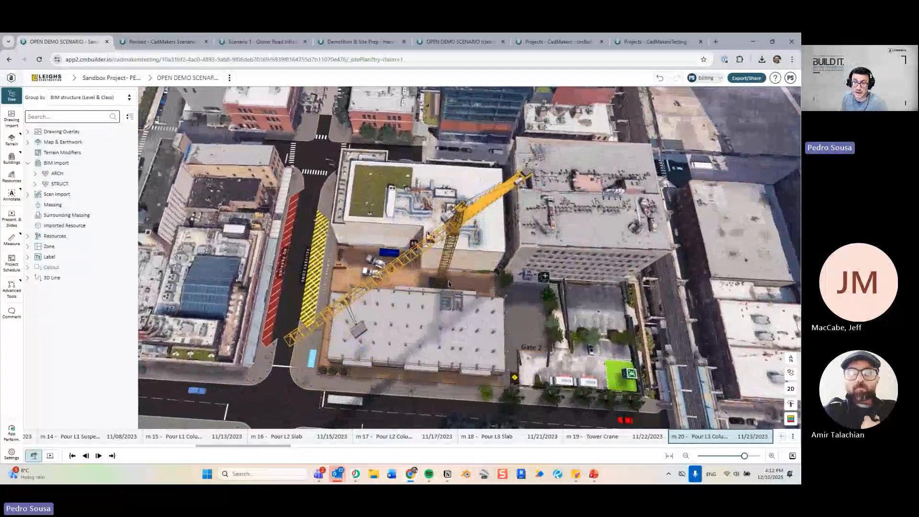
Select the tower crane and turn on its Jib Length Envelope in Adjust.
{"action": "left_click", "coordinate": [444, 278]}
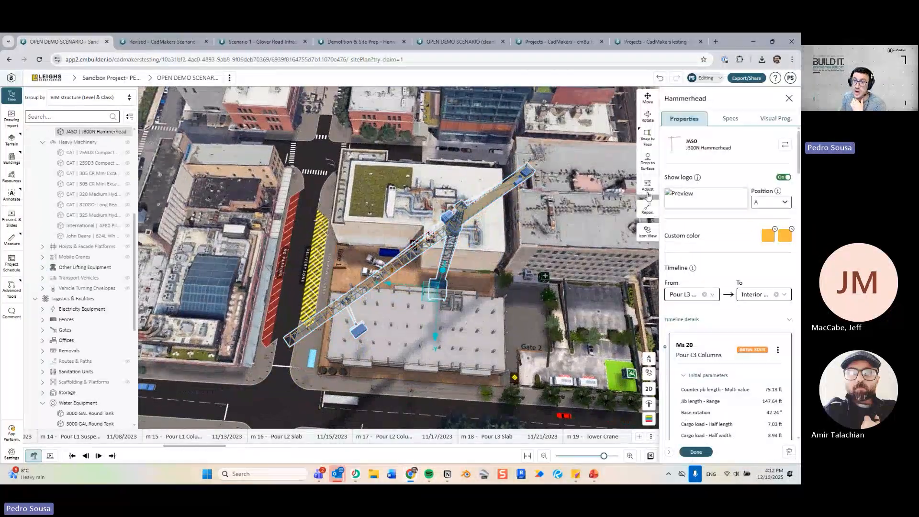
{"action": "left_click", "coordinate": [647, 186]}
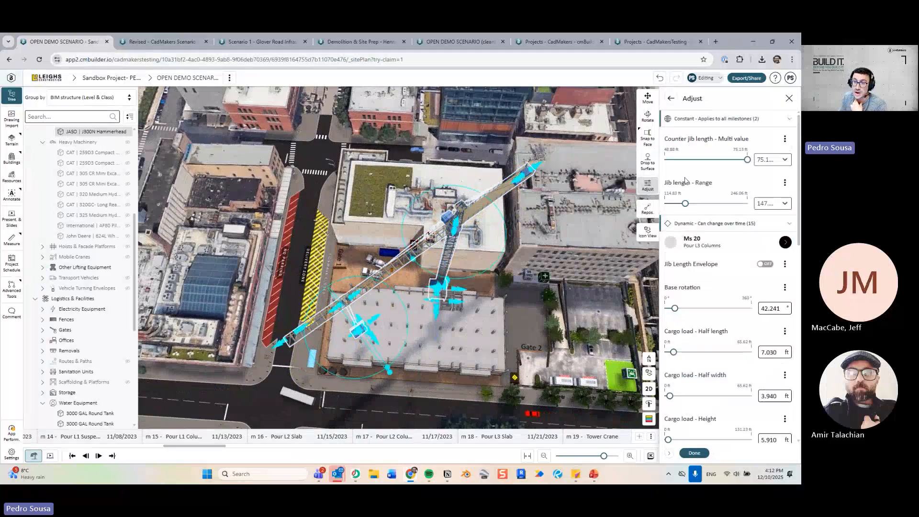
{"action": "left_click", "coordinate": [765, 264]}
Switch to the top-down 2D plan view and zoom toward the crane.
{"action": "left_click", "coordinate": [652, 404]}
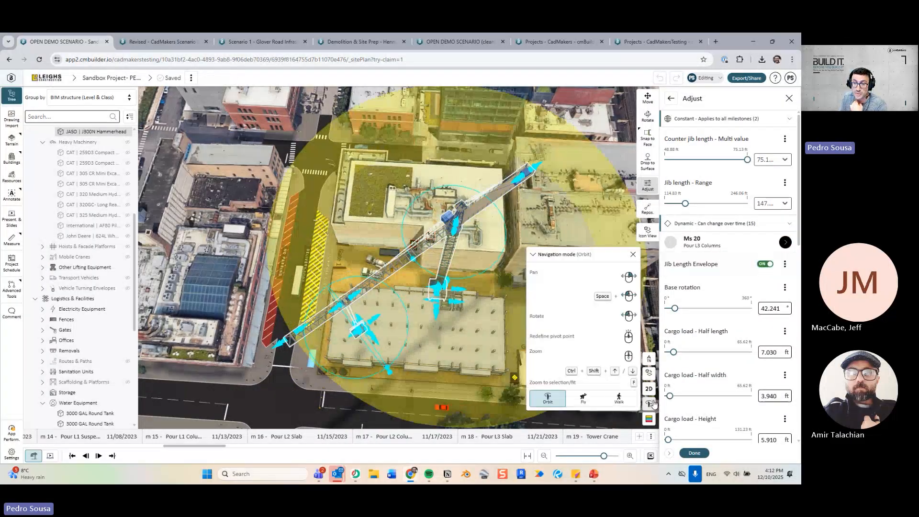
{"action": "left_click", "coordinate": [650, 389]}
{"action": "right_click_drag", "start_coordinate": [481, 333], "coordinate": [412, 276]}
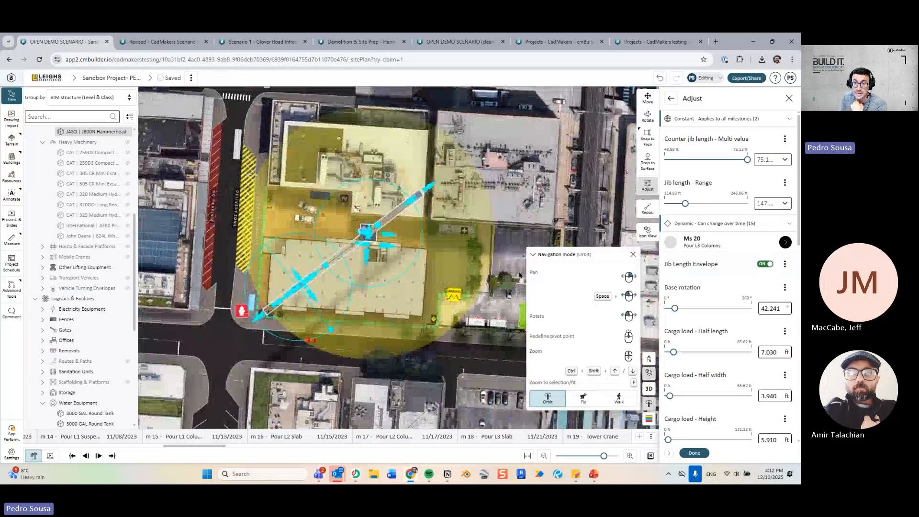
{"action": "left_click", "coordinate": [649, 410]}
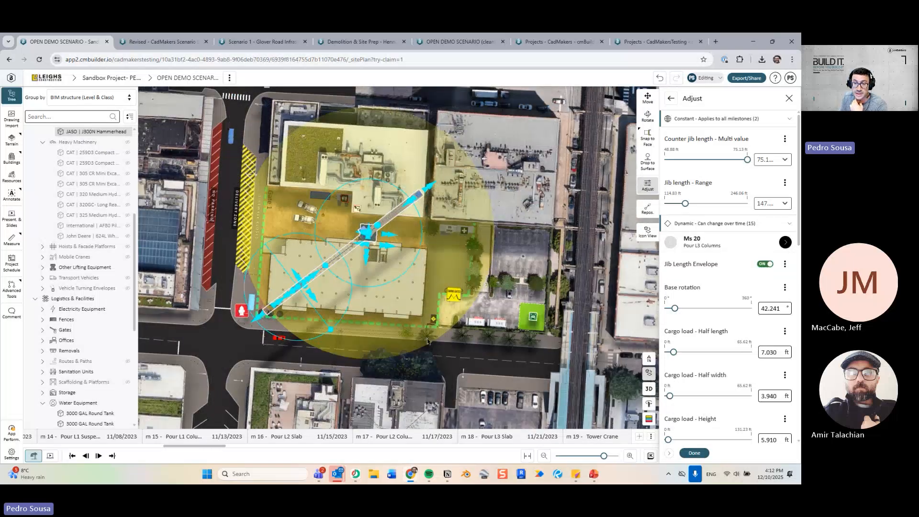
{"action": "scroll", "coordinate": [441, 317], "scroll_direction": "up", "scroll_amount": 5}
{"action": "scroll", "coordinate": [481, 277], "scroll_direction": "up", "scroll_amount": 4}
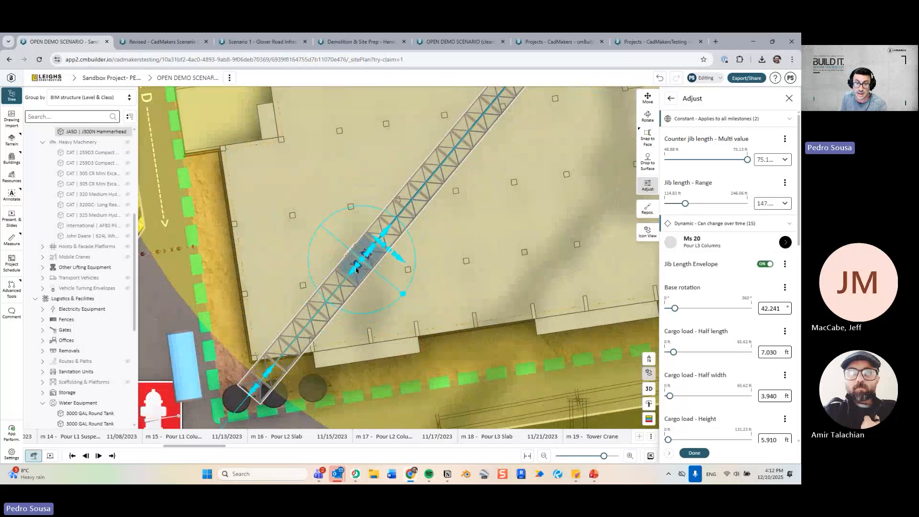
{"action": "scroll", "coordinate": [526, 268], "scroll_direction": "down", "scroll_amount": 6}
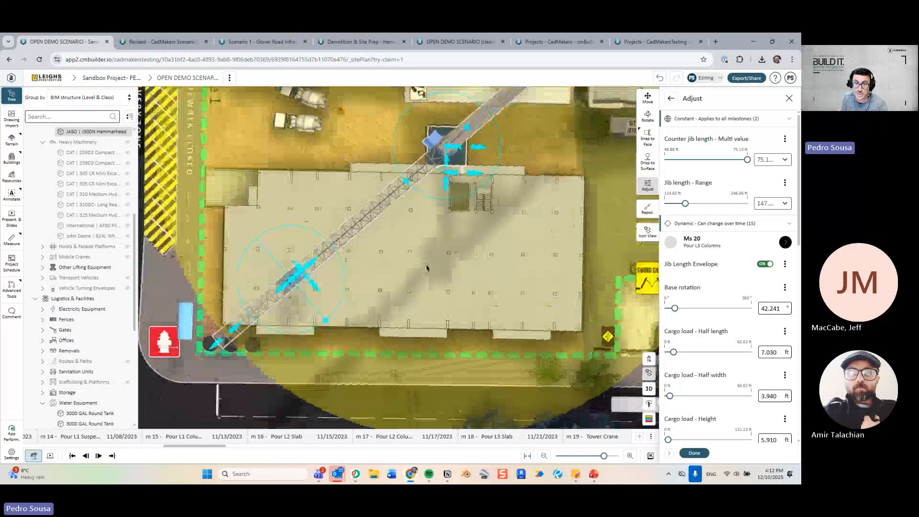
Rotate the jib to about 40.44° and slide the hook out to roughly 130 ft.
{"action": "left_click_drag", "start_coordinate": [301, 265], "coordinate": [236, 300]}
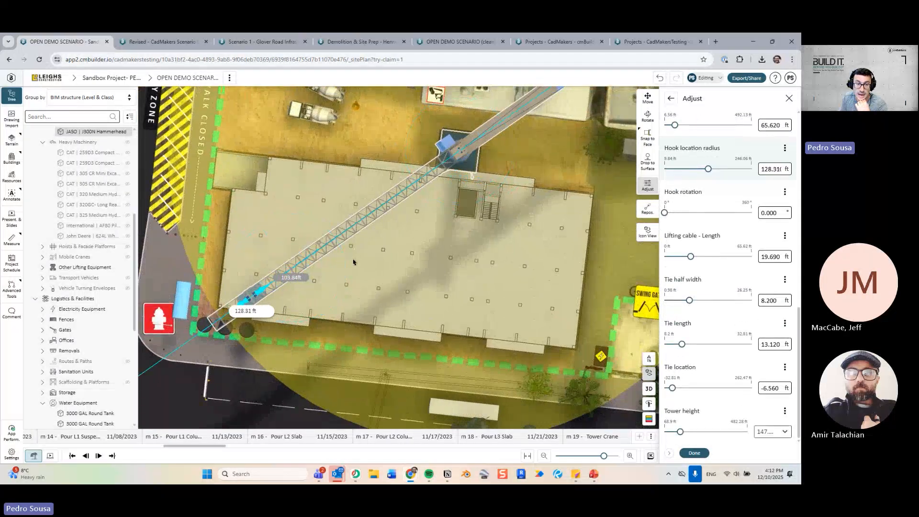
{"action": "left_click", "coordinate": [273, 281]}
{"action": "left_click_drag", "start_coordinate": [414, 184], "coordinate": [407, 192]}
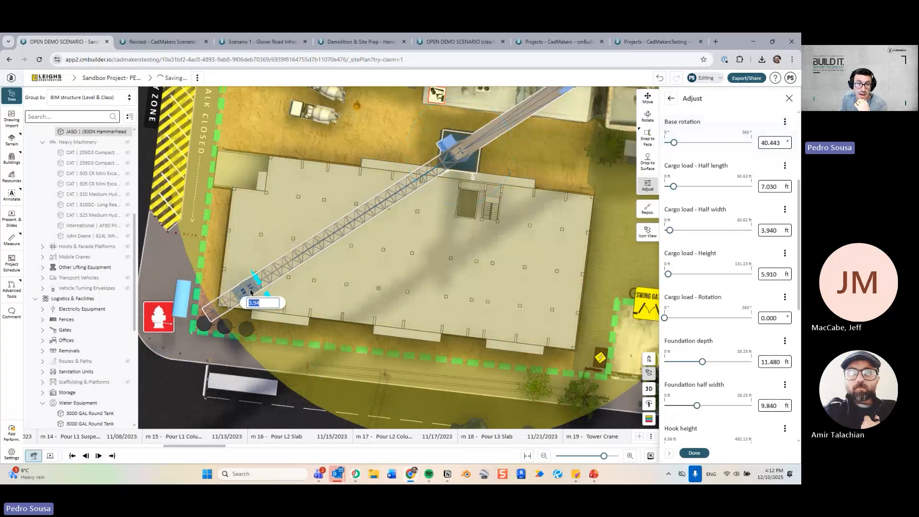
{"action": "left_click_drag", "start_coordinate": [243, 293], "coordinate": [234, 298]}
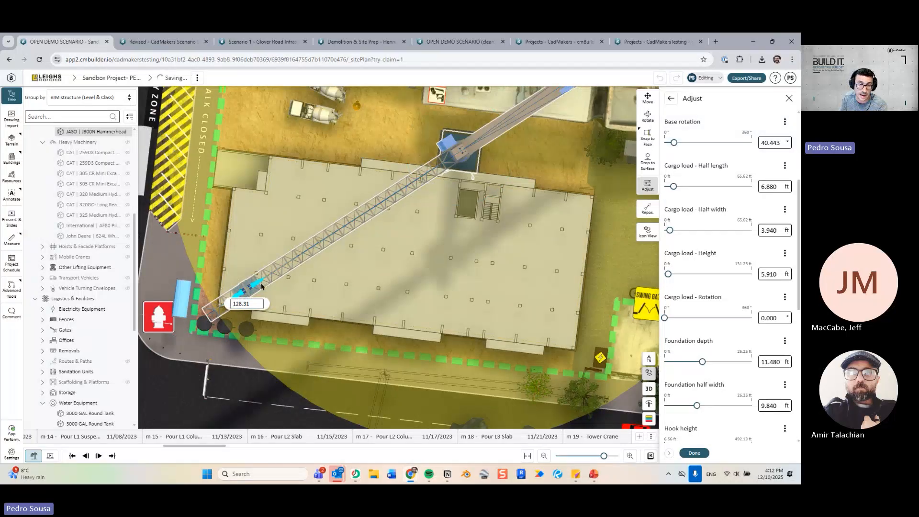
{"action": "left_click_drag", "start_coordinate": [262, 286], "coordinate": [257, 288]}
{"action": "left_click", "coordinate": [239, 306]}
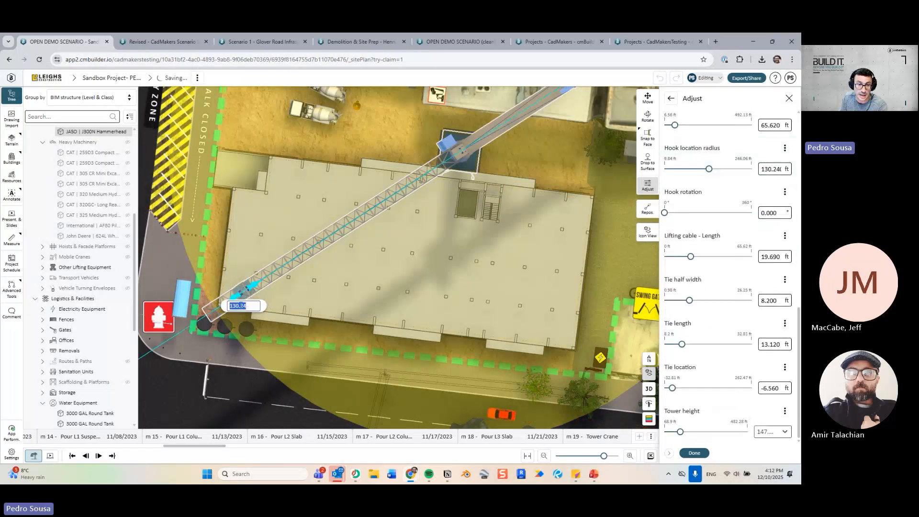
{"action": "left_click", "coordinate": [790, 78]}
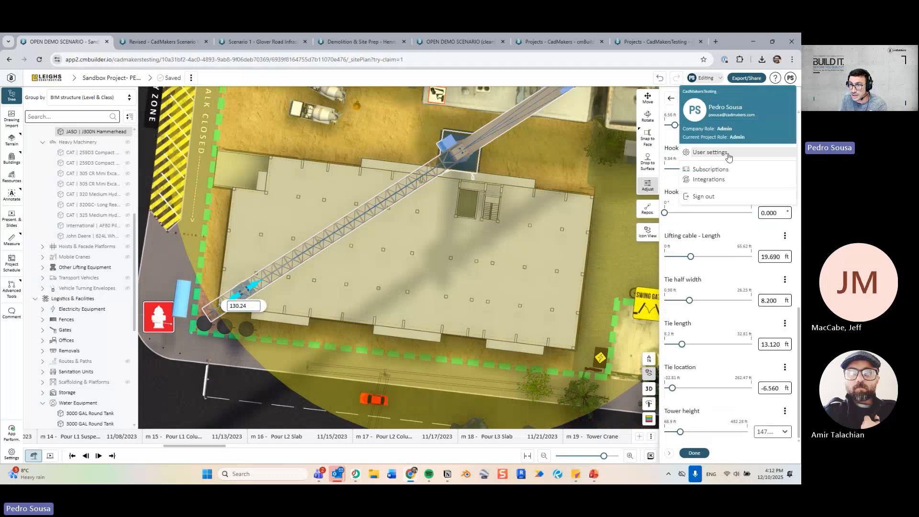
Set Unit Preferences to Metric in User settings and confirm.
{"action": "left_click", "coordinate": [727, 157]}
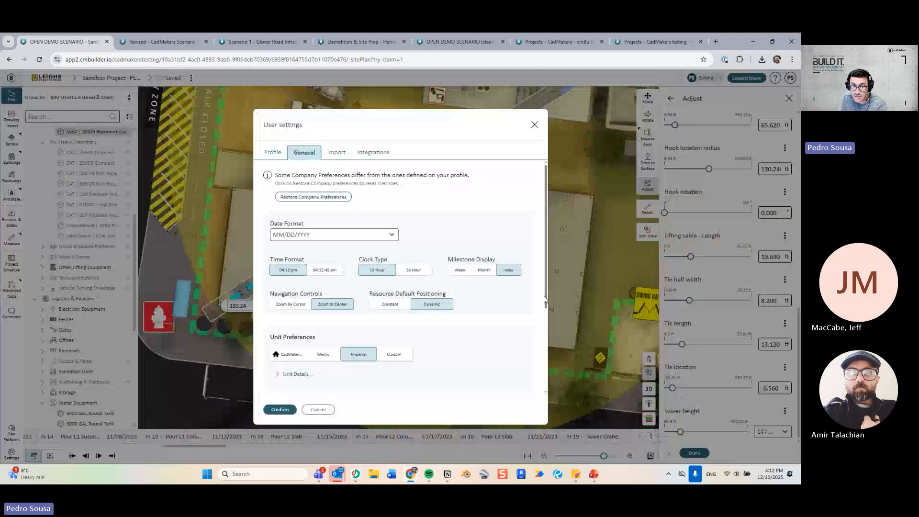
{"action": "left_click", "coordinate": [326, 354]}
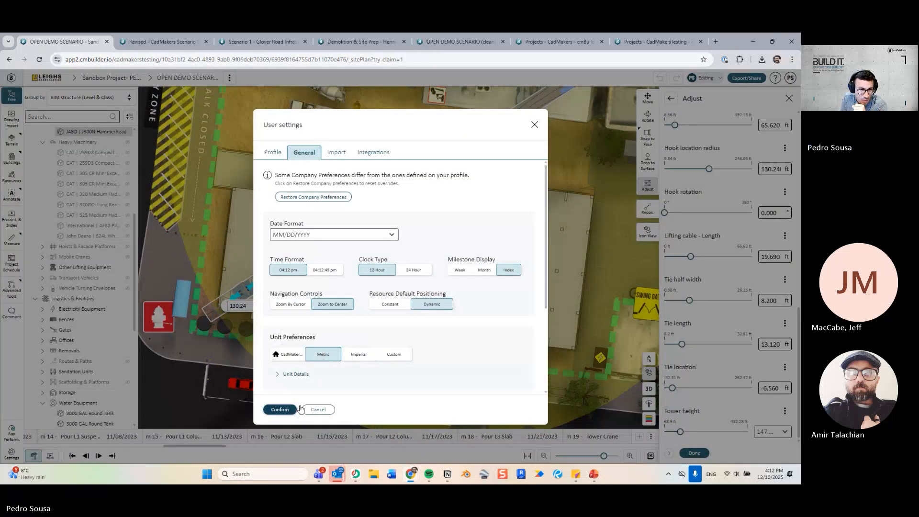
{"action": "left_click", "coordinate": [292, 410]}
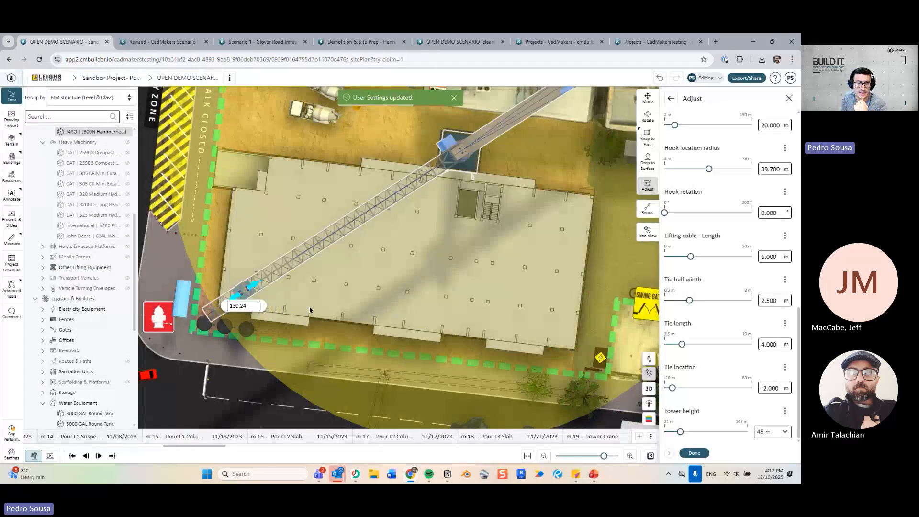
Pan to the crane's hook and pick it to show its 39.68 m radius.
{"action": "right_click_drag", "start_coordinate": [310, 310], "coordinate": [352, 303]}
{"action": "left_click_drag", "start_coordinate": [331, 304], "coordinate": [359, 302]}
{"action": "scroll", "coordinate": [269, 338], "scroll_direction": "up", "scroll_amount": 4}
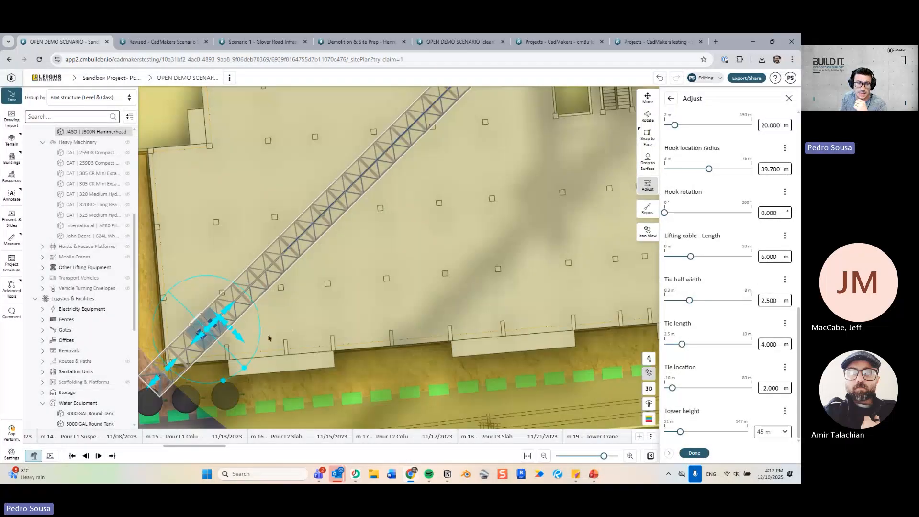
{"action": "right_click_drag", "start_coordinate": [269, 338], "coordinate": [343, 312]}
{"action": "scroll", "coordinate": [412, 299], "scroll_direction": "up", "scroll_amount": 2}
{"action": "left_click", "coordinate": [335, 297]}
{"action": "scroll", "coordinate": [403, 282], "scroll_direction": "down", "scroll_amount": 3}
{"action": "scroll", "coordinate": [476, 175], "scroll_direction": "down", "scroll_amount": 2}
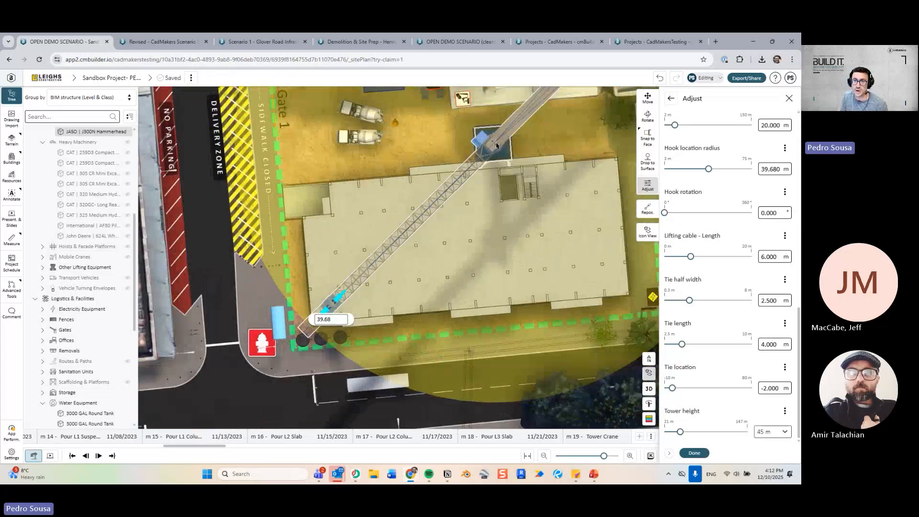
Preview the crane's load-chart PDF from its Specs, then close it and click Done.
{"action": "left_click", "coordinate": [671, 99]}
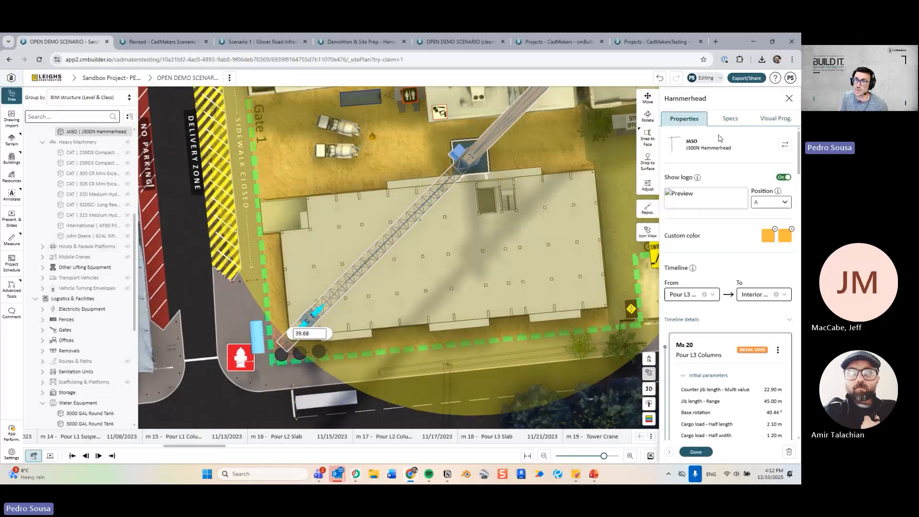
{"action": "left_click", "coordinate": [719, 119]}
{"action": "left_click", "coordinate": [716, 277]}
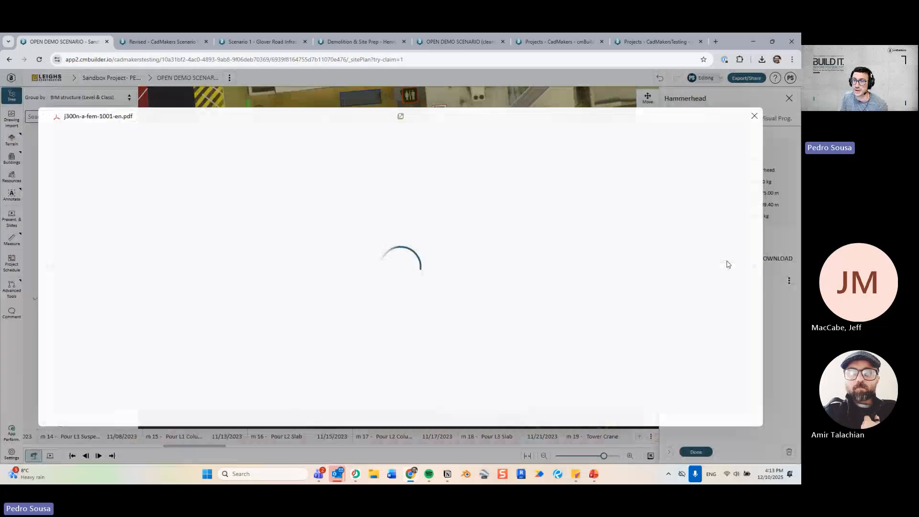
{"action": "scroll", "coordinate": [415, 255], "scroll_direction": "down", "scroll_amount": 15}
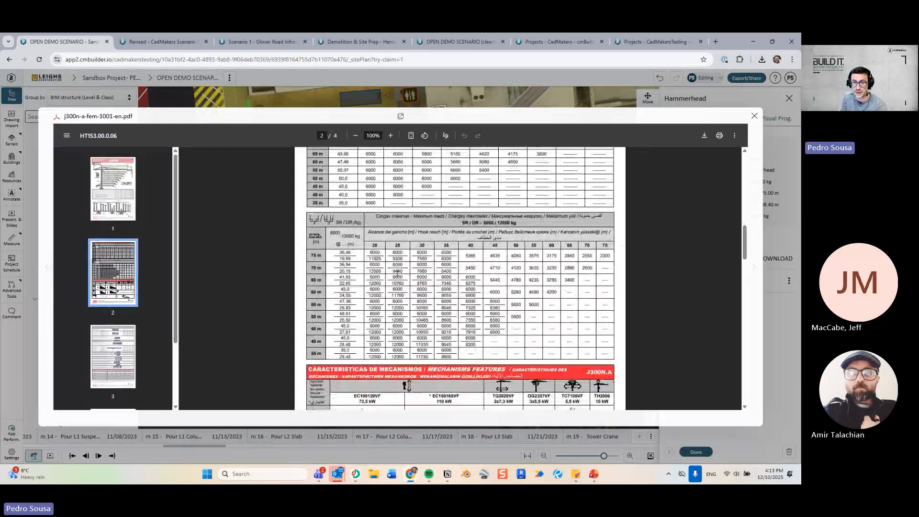
{"action": "scroll", "coordinate": [415, 255], "scroll_direction": "up", "scroll_amount": 2}
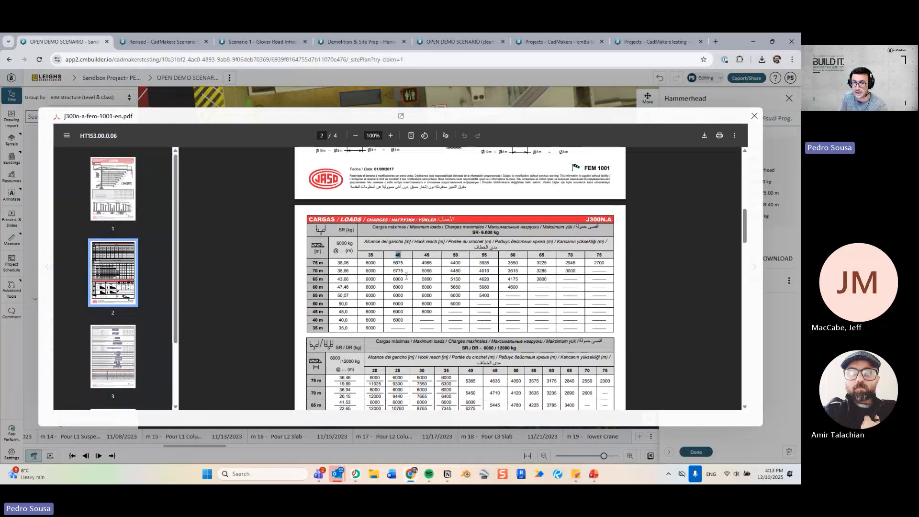
{"action": "left_click", "coordinate": [756, 116]}
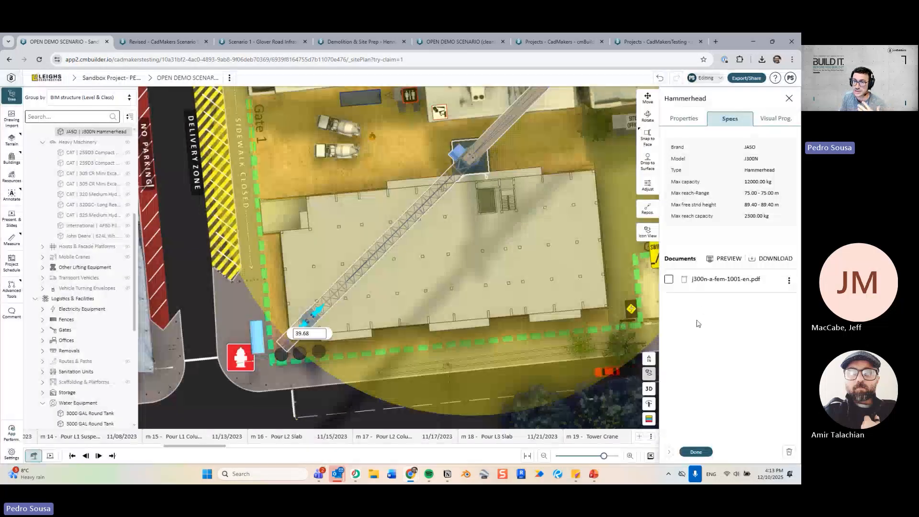
{"action": "left_click", "coordinate": [697, 452]}
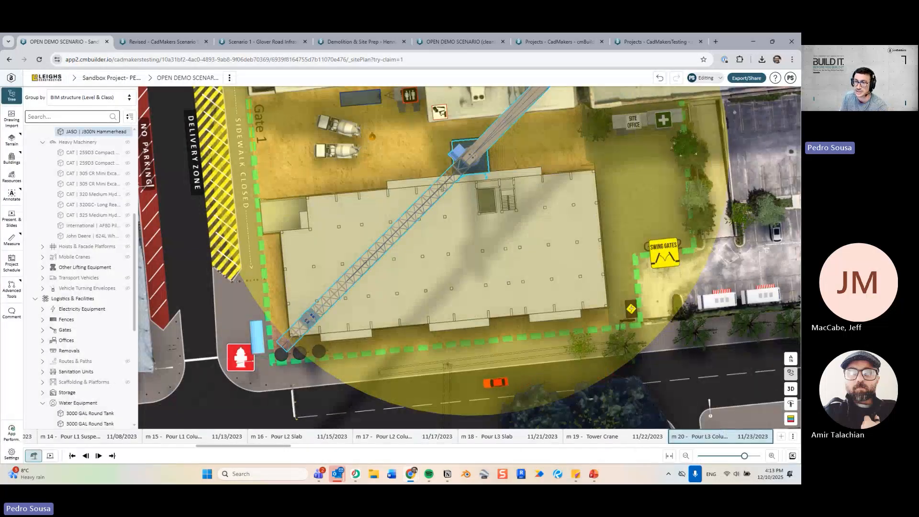
Switch back to 3D, select the crane and turn off its Jib Length Envelope.
{"action": "left_click", "coordinate": [790, 389]}
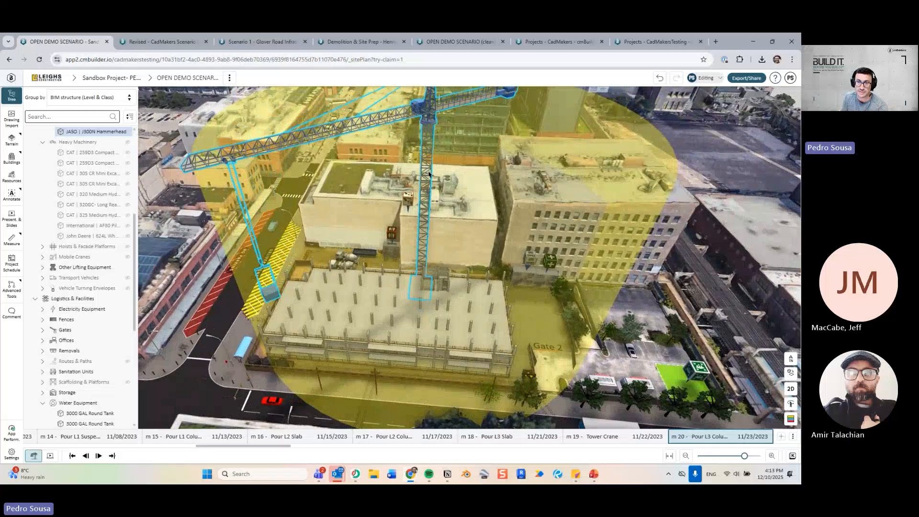
{"action": "left_click", "coordinate": [429, 173]}
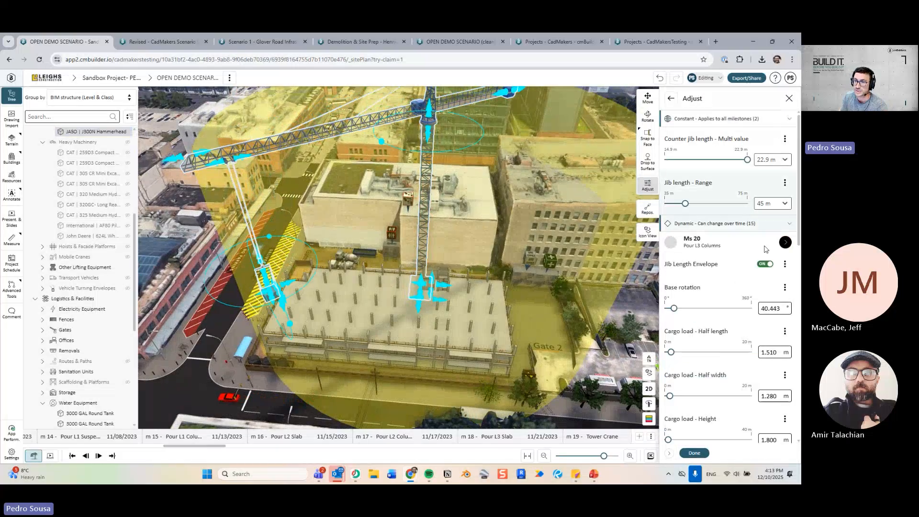
{"action": "left_click", "coordinate": [766, 264]}
Close the crane panel, orbit lower, and step to the Pour L4 Columns milestone.
{"action": "left_click", "coordinate": [697, 454]}
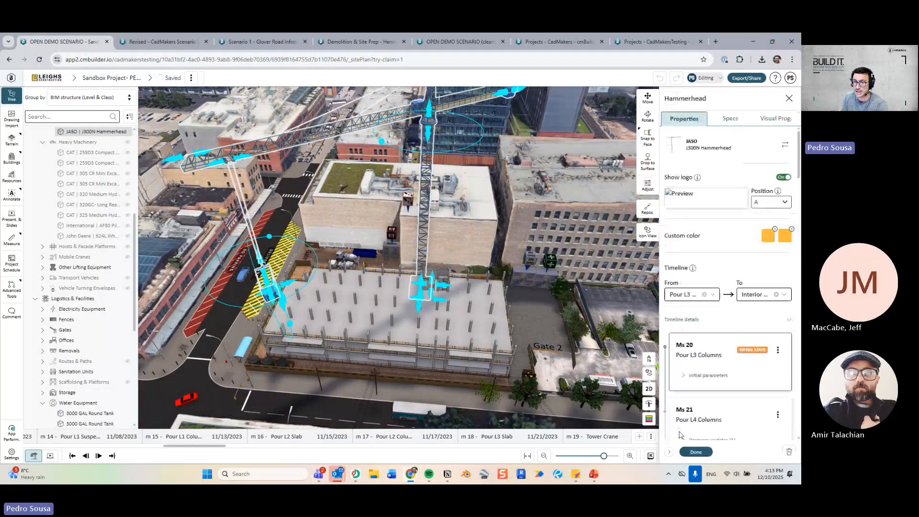
{"action": "left_click", "coordinate": [695, 452]}
{"action": "left_click_drag", "start_coordinate": [424, 331], "coordinate": [452, 309]}
{"action": "key", "text": "Right"}
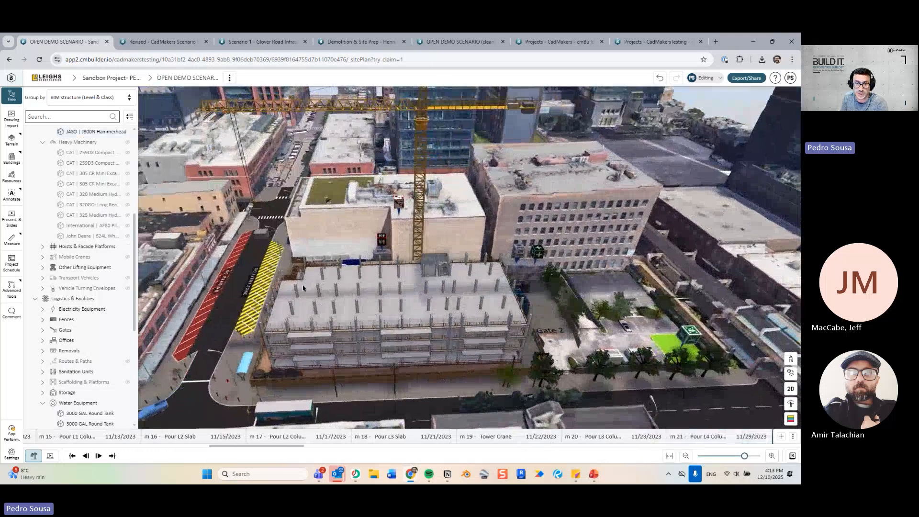
{"action": "left_click_drag", "start_coordinate": [425, 341], "coordinate": [394, 338]}
{"action": "key", "text": "Left"}
{"action": "key", "text": "Left"}
{"action": "left_click_drag", "start_coordinate": [525, 355], "coordinate": [449, 333]}
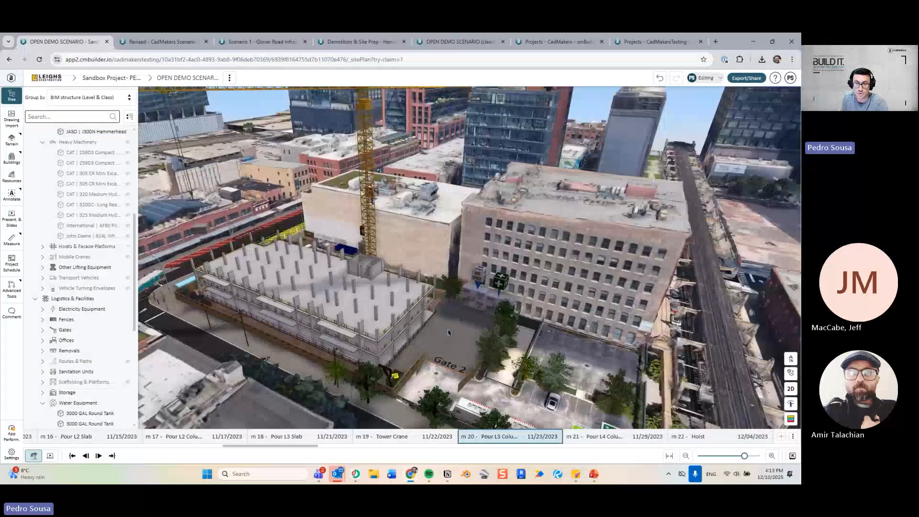
{"action": "key", "text": "Right"}
{"action": "scroll", "coordinate": [455, 317], "scroll_direction": "up", "scroll_amount": 6}
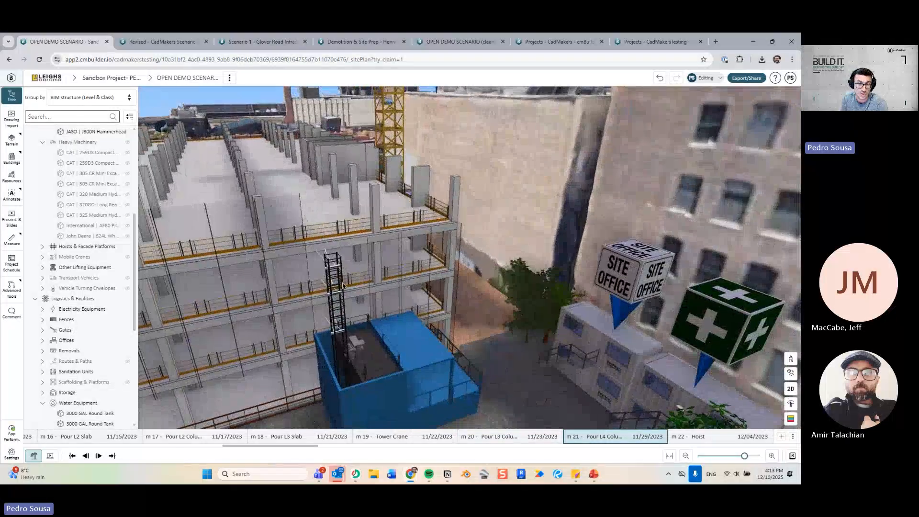
Advance through Hoist, Pour L5, L6 and L7 Columns to the m 29 Envelope milestone.
{"action": "key", "text": "Right"}
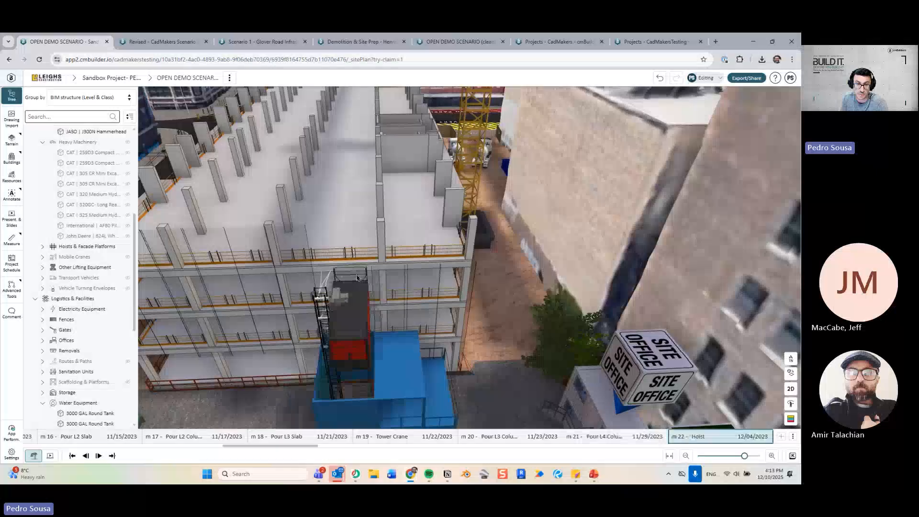
{"action": "key", "text": "Right"}
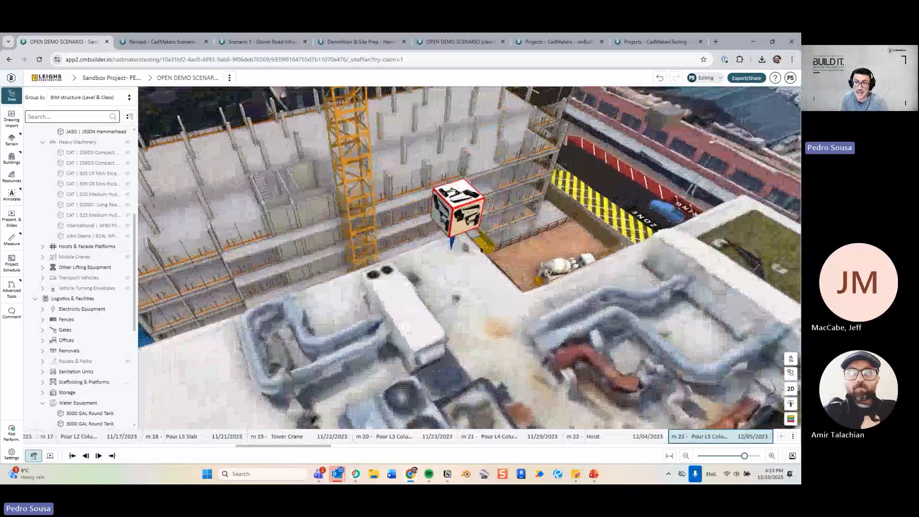
{"action": "key", "text": "Right"}
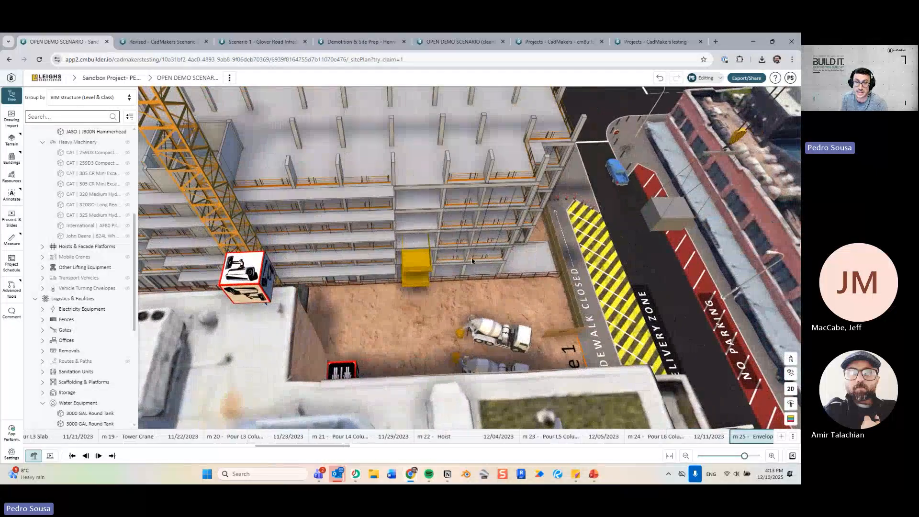
{"action": "key", "text": "Right"}
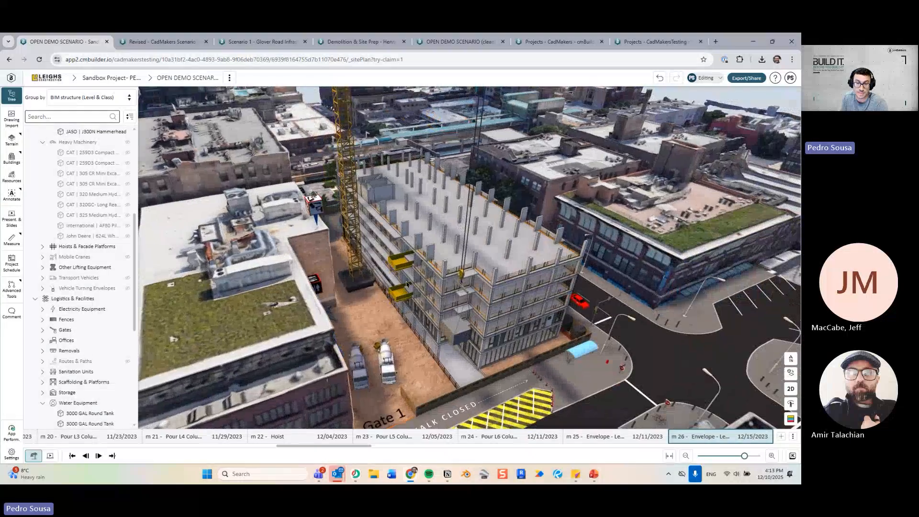
{"action": "key", "text": "Right"}
{"action": "key", "text": "Right"}
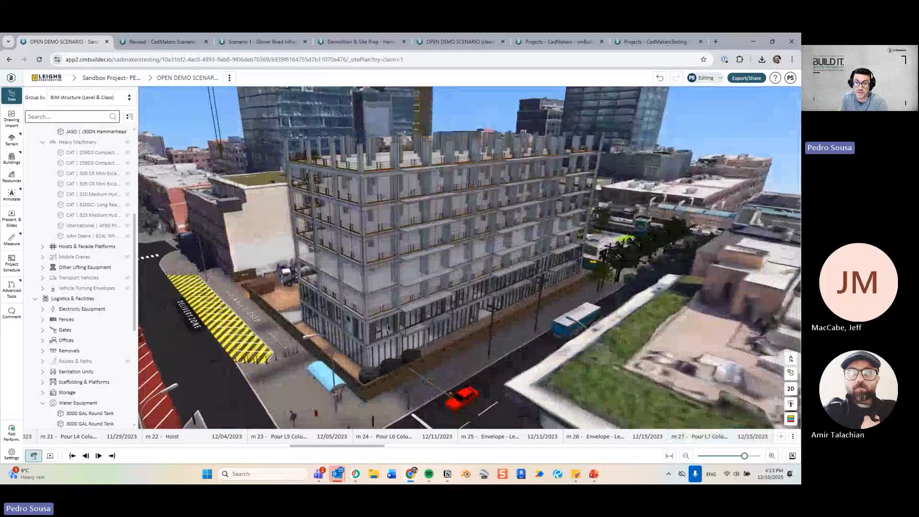
{"action": "key", "text": "Right"}
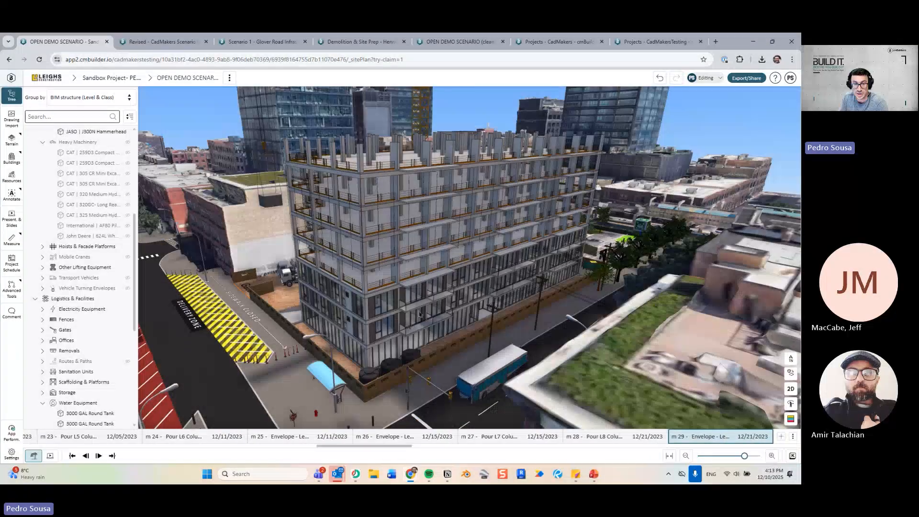
Continue through Pour L9, Pour L10 Columns and Envelope milestones m 33–m 44, orbiting the finished facade.
{"action": "key", "text": "Right"}
{"action": "key", "text": "Right"}
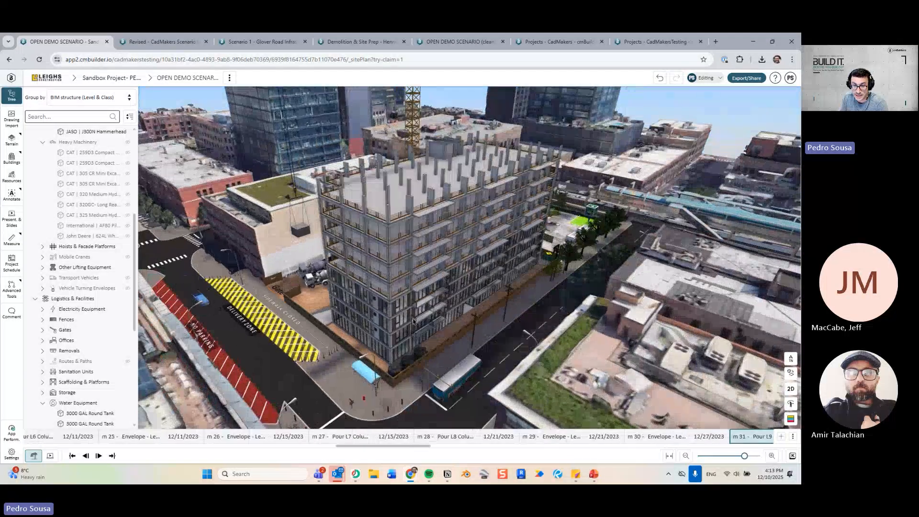
{"action": "key", "text": "Right"}
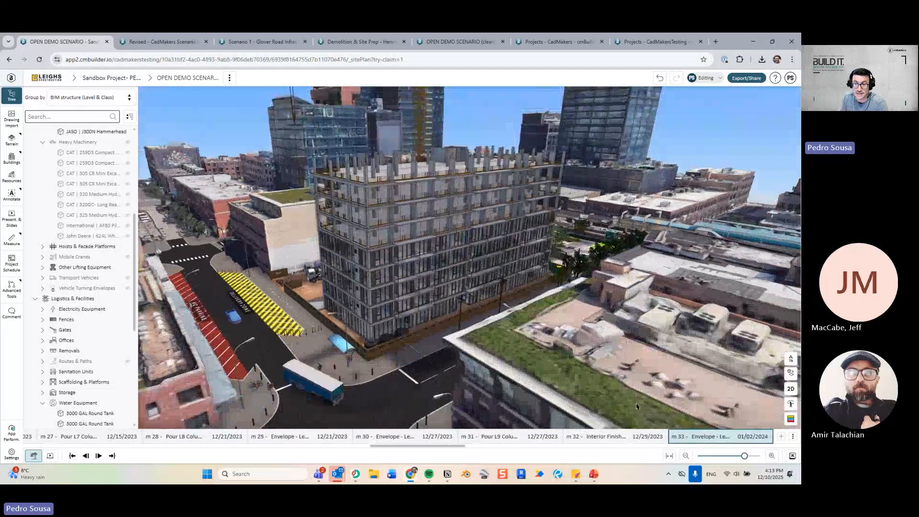
{"action": "key", "text": "Right"}
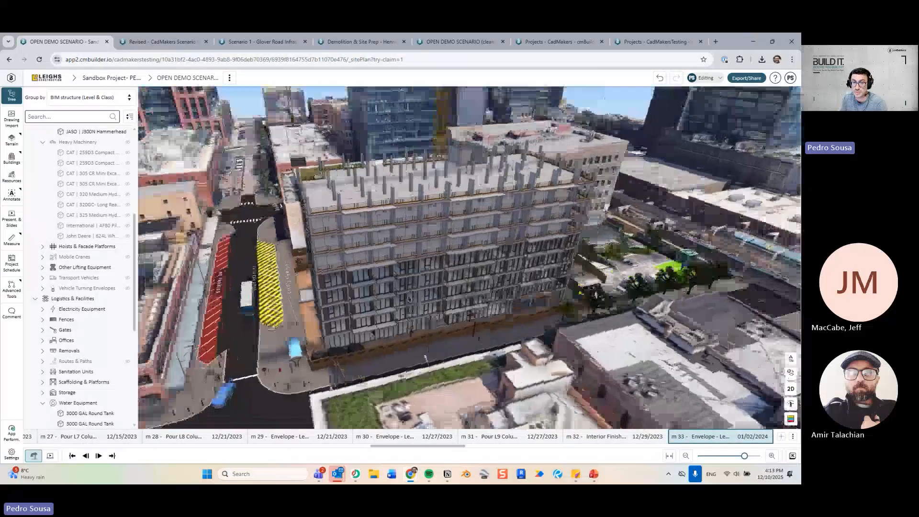
{"action": "key", "text": "Right"}
{"action": "key", "text": "Right"}
{"action": "key", "text": "Right"}
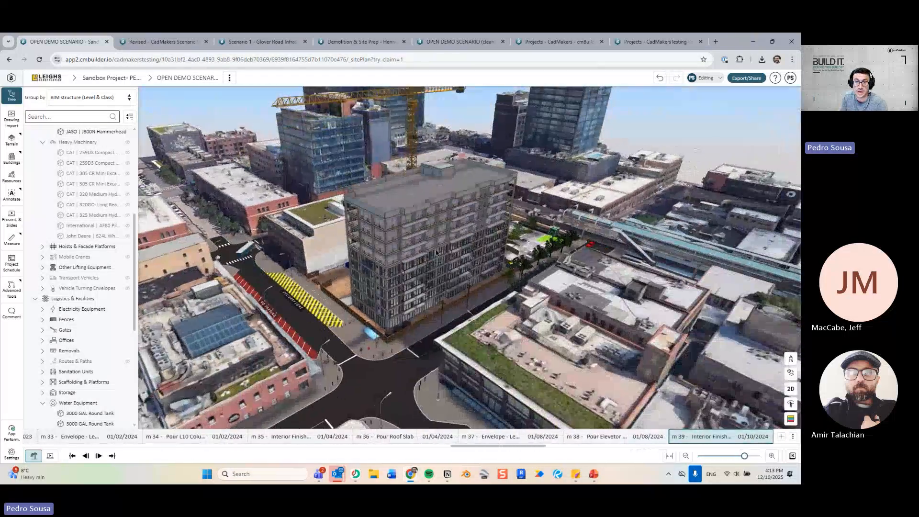
{"action": "key", "text": "Right"}
{"action": "key", "text": "Right"}
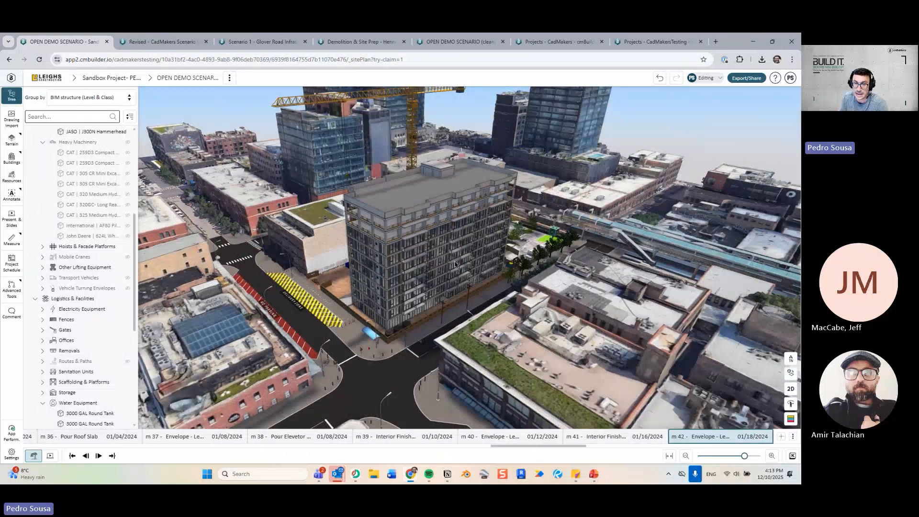
{"action": "key", "text": "Right"}
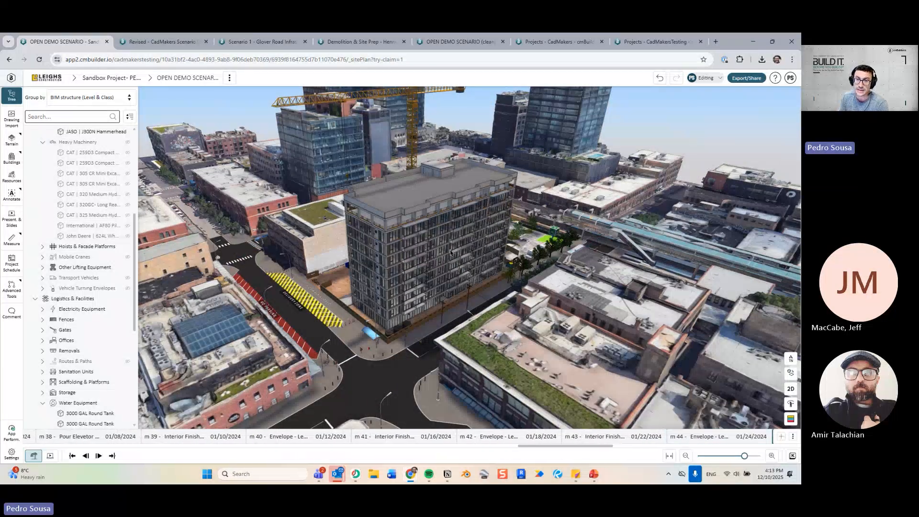
{"action": "key", "text": "Right"}
{"action": "key", "text": "Right"}
{"action": "key", "text": "Right"}
{"action": "key", "text": "Right"}
{"action": "key", "text": "Right"}
{"action": "key", "text": "Right"}
{"action": "key", "text": "Right"}
{"action": "key", "text": "Right"}
{"action": "key", "text": "Right"}
{"action": "key", "text": "Right"}
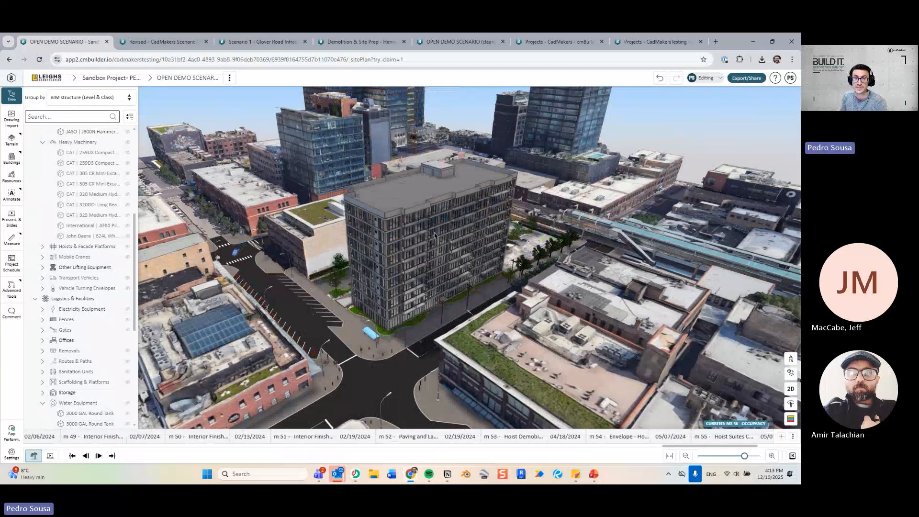
{"action": "left_click_drag", "start_coordinate": [423, 246], "coordinate": [397, 253]}
{"action": "scroll", "coordinate": [437, 245], "scroll_direction": "up", "scroll_amount": 2}
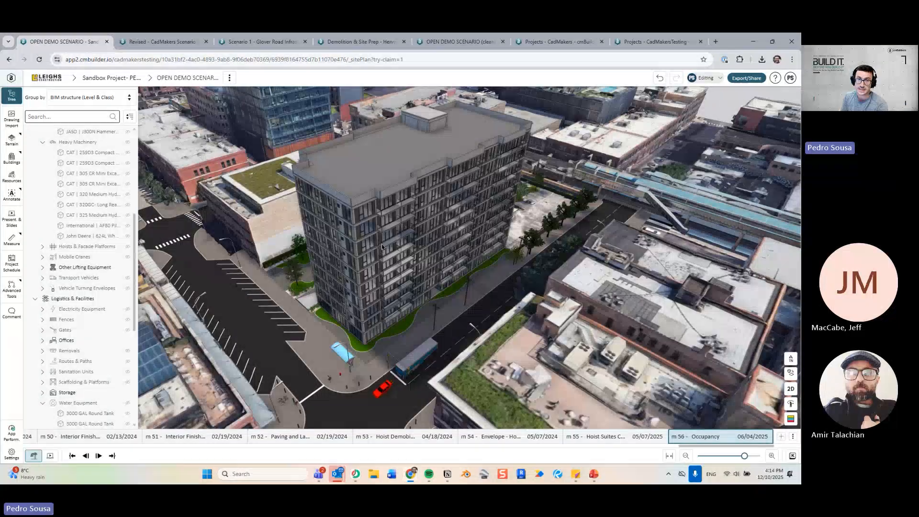
In presentation mode, rewind and replay the slide preview from the start, then play it full screen.
{"action": "left_click", "coordinate": [50, 455]}
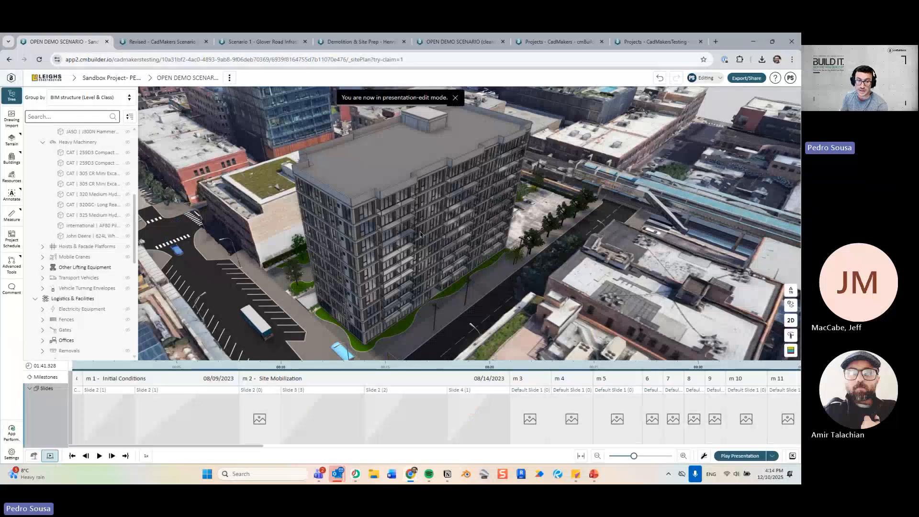
{"action": "left_click", "coordinate": [99, 456]}
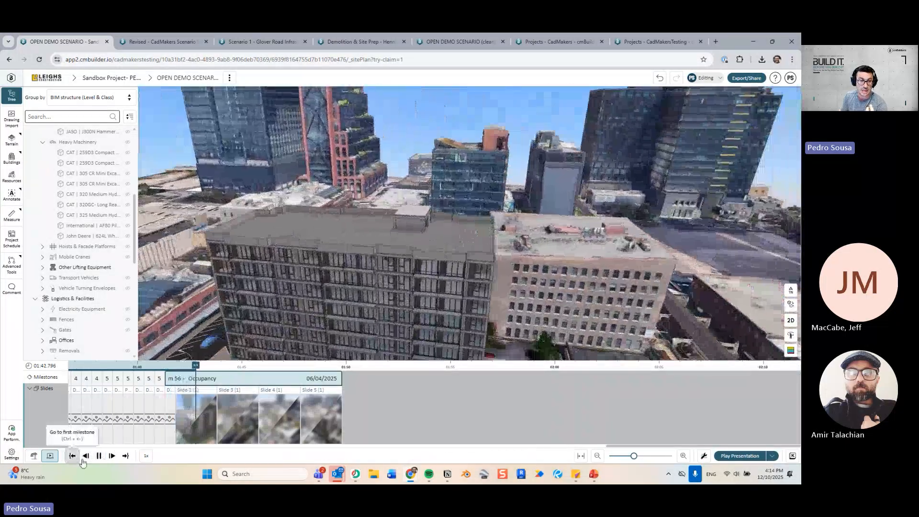
{"action": "left_click", "coordinate": [82, 460]}
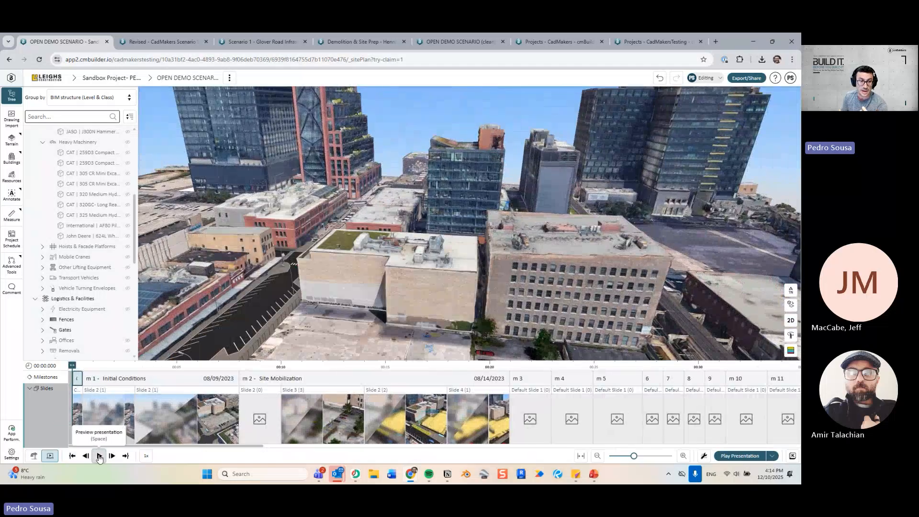
{"action": "left_click", "coordinate": [99, 456]}
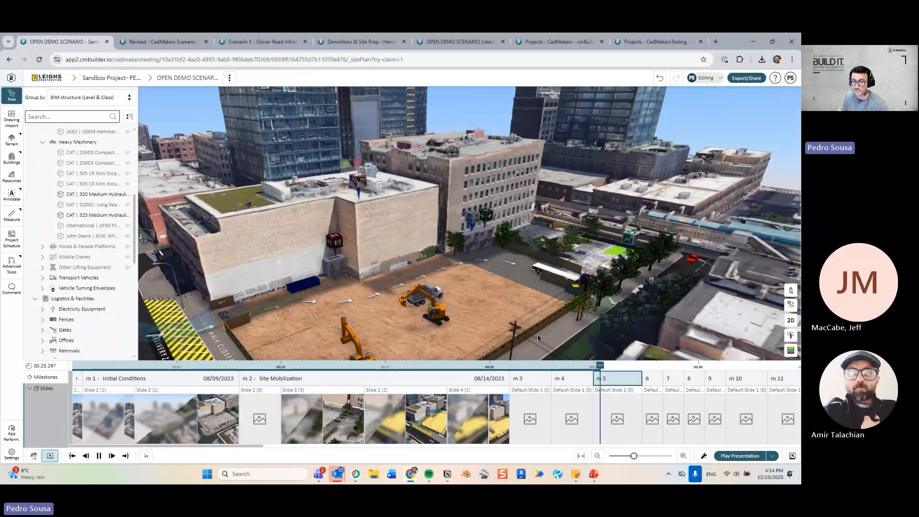
{"action": "left_click", "coordinate": [726, 455]}
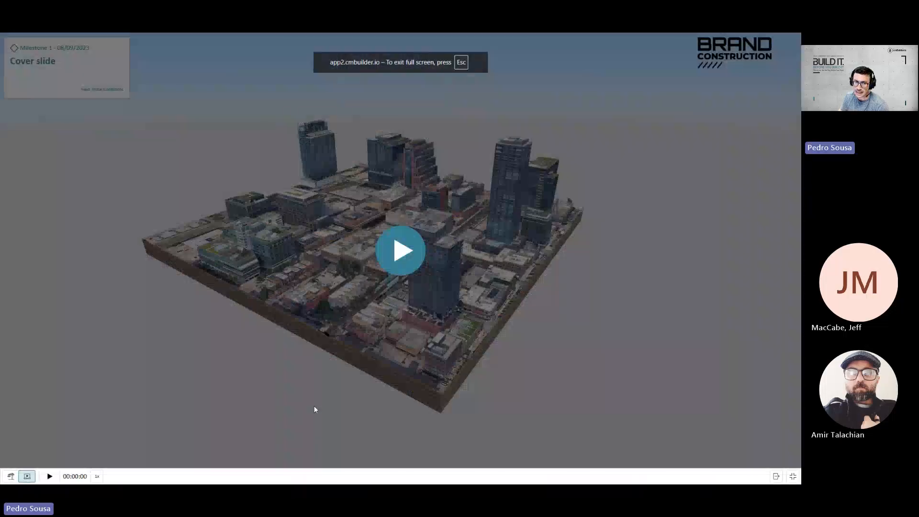
Play the full-screen presentation, scrubbing the early milestones and pausing at Tower Crane.
{"action": "left_click", "coordinate": [414, 246]}
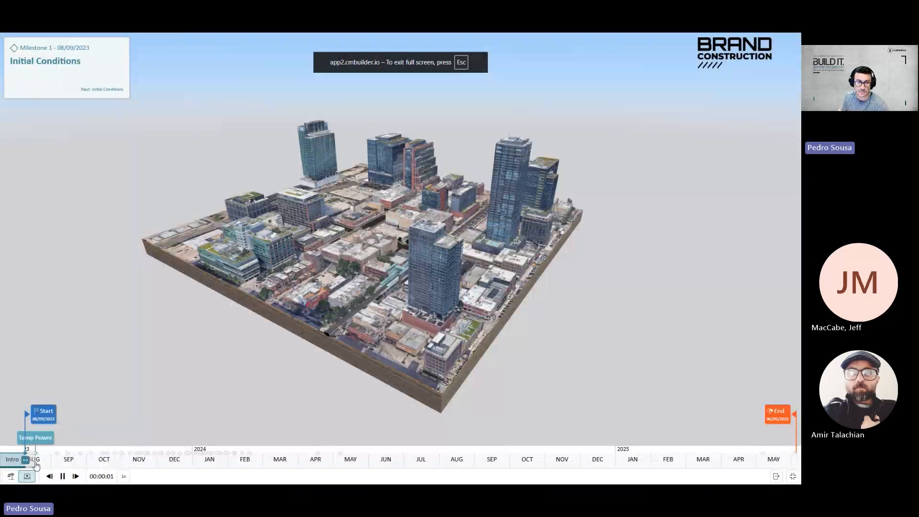
{"action": "left_click_drag", "start_coordinate": [29, 466], "coordinate": [75, 462]}
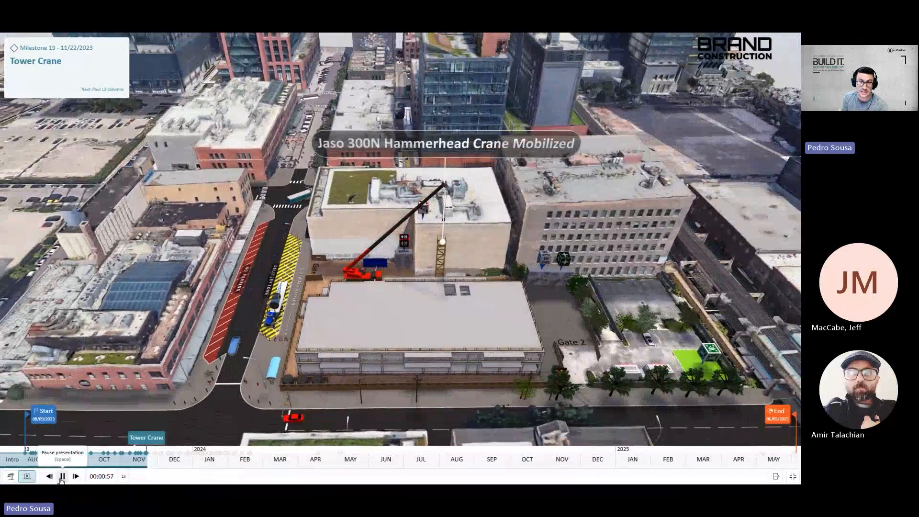
{"action": "left_click", "coordinate": [62, 477]}
Orbit around the crane, jump to the Hoist milestone, and exit to edit mode.
{"action": "mouse_move", "coordinate": [606, 300]}
{"action": "left_mouse_down"}
{"action": "mouse_move", "coordinate": [554, 299]}
{"action": "mouse_move", "coordinate": [512, 270]}
{"action": "mouse_move", "coordinate": [647, 303]}
{"action": "mouse_move", "coordinate": [605, 288]}
{"action": "left_mouse_up"}
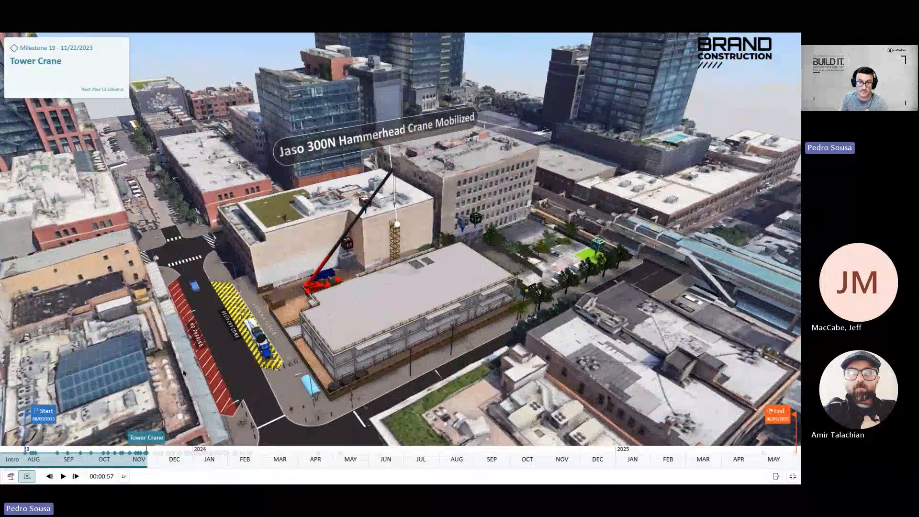
{"action": "left_click_drag", "start_coordinate": [347, 331], "coordinate": [327, 338]}
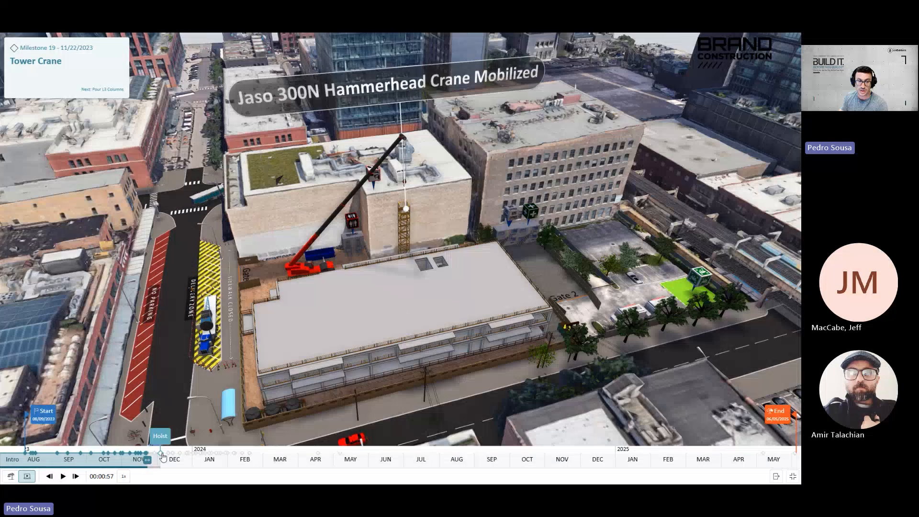
{"action": "left_click", "coordinate": [162, 455]}
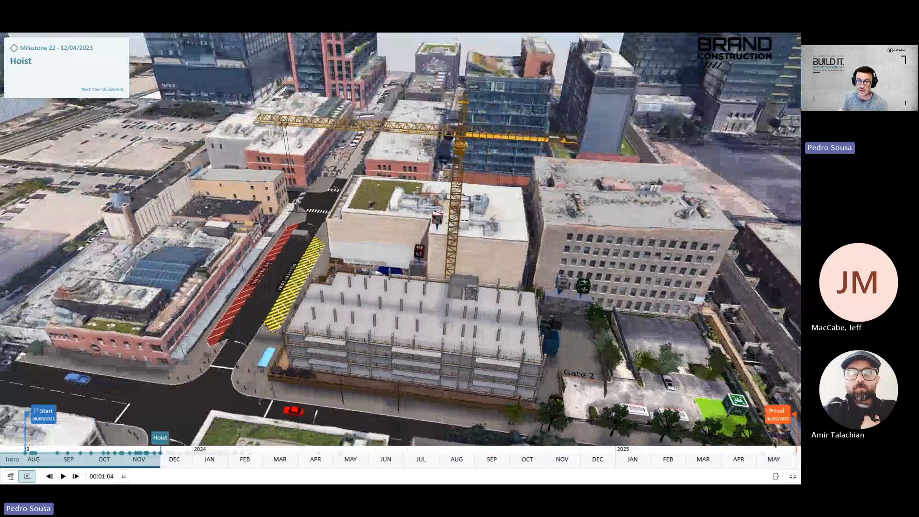
{"action": "left_click", "coordinate": [778, 477]}
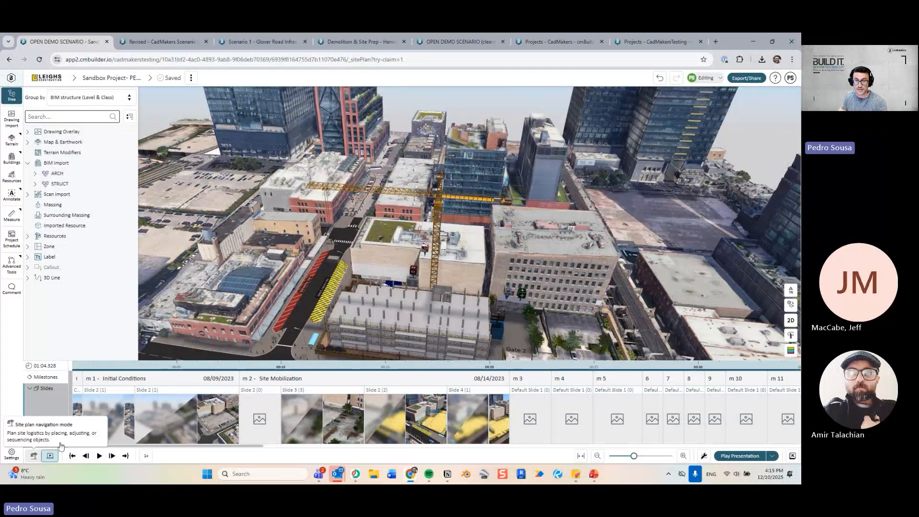
Return to site plan editing and bring up the Export/Share options, adjusting the site view.
{"action": "left_click", "coordinate": [34, 455]}
{"action": "left_click", "coordinate": [746, 79]}
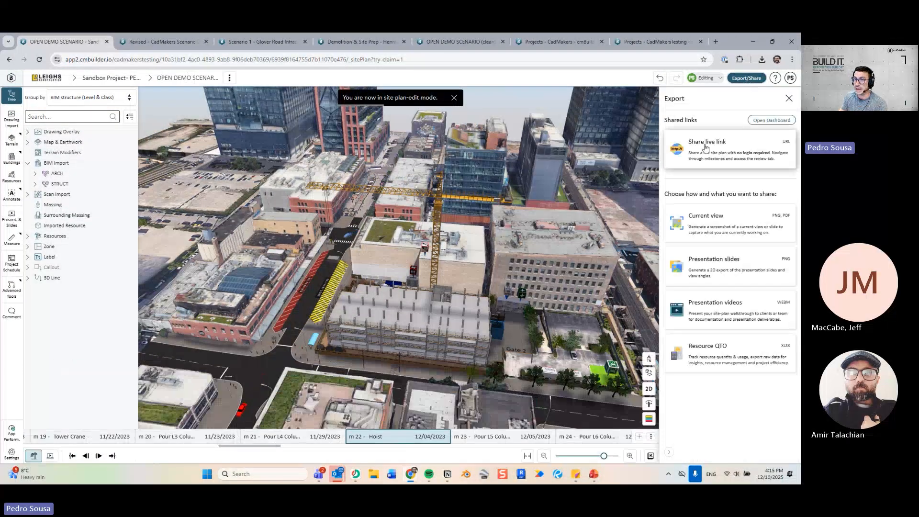
{"action": "left_click_drag", "start_coordinate": [481, 290], "coordinate": [446, 287]}
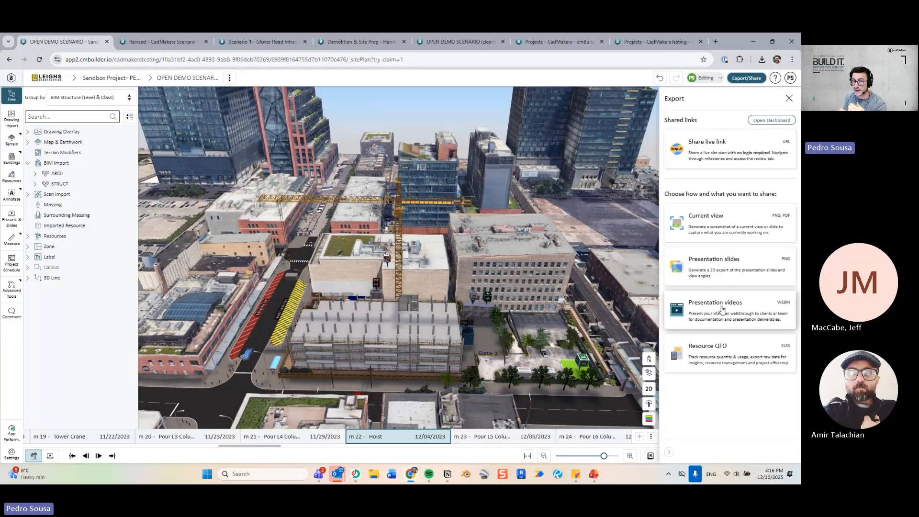
{"action": "left_click_drag", "start_coordinate": [512, 285], "coordinate": [503, 266]}
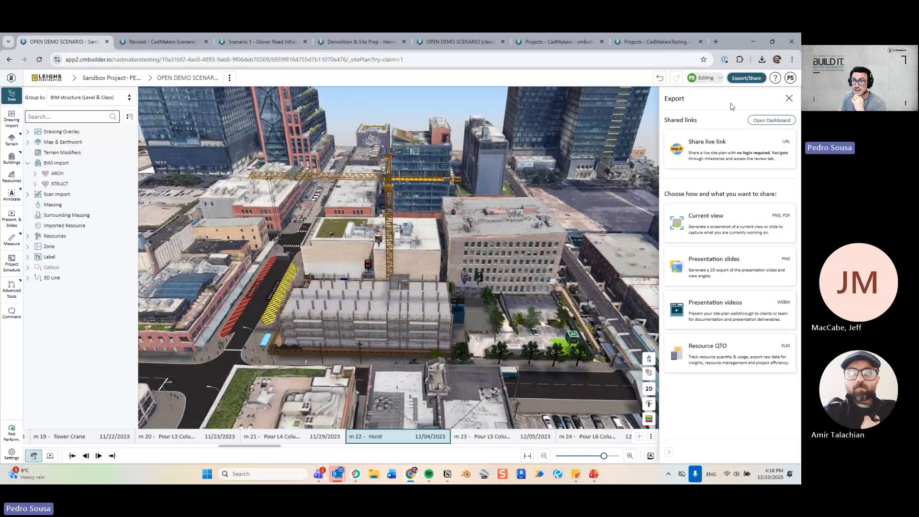
Close the export options and open the site plan's comments, viewing the area around Gate 2.
{"action": "left_click", "coordinate": [794, 99]}
{"action": "left_click_drag", "start_coordinate": [527, 275], "coordinate": [444, 297]}
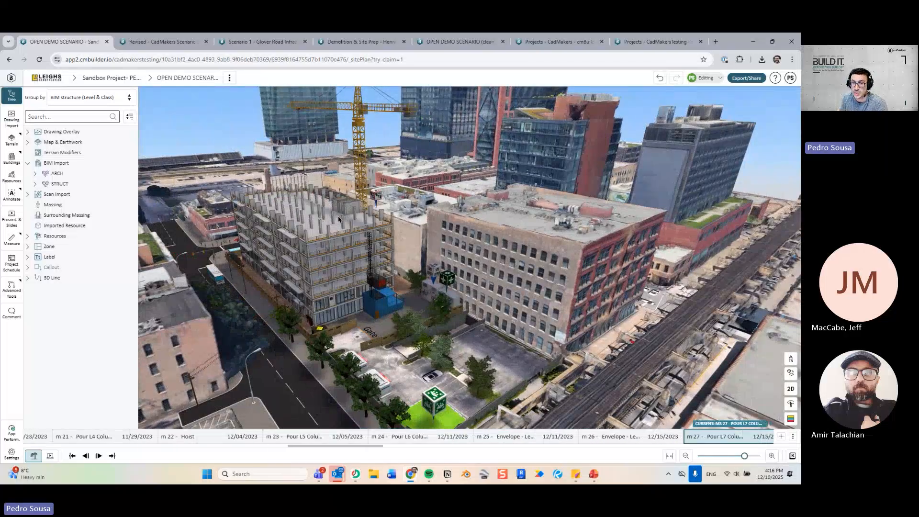
{"action": "middle_click_drag", "start_coordinate": [328, 222], "coordinate": [314, 283]}
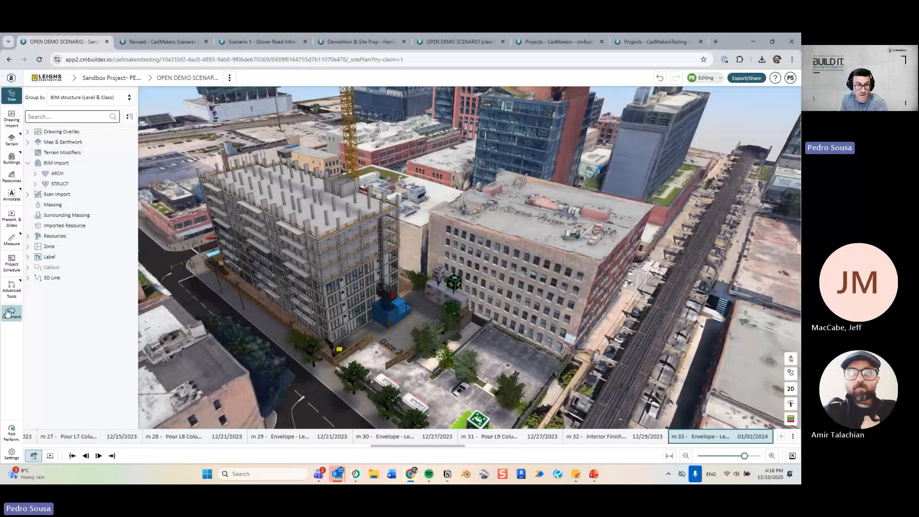
{"action": "left_click", "coordinate": [11, 314]}
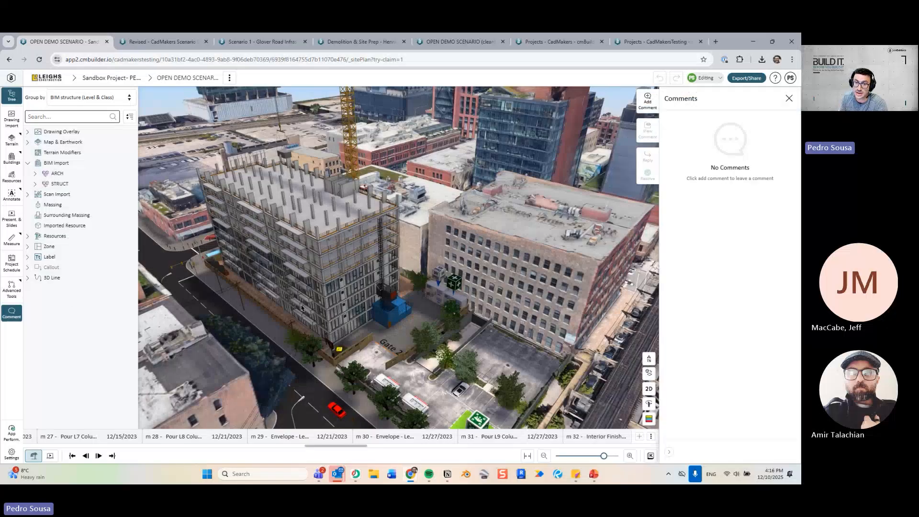
{"action": "scroll", "coordinate": [402, 326], "scroll_direction": "up", "scroll_amount": 10}
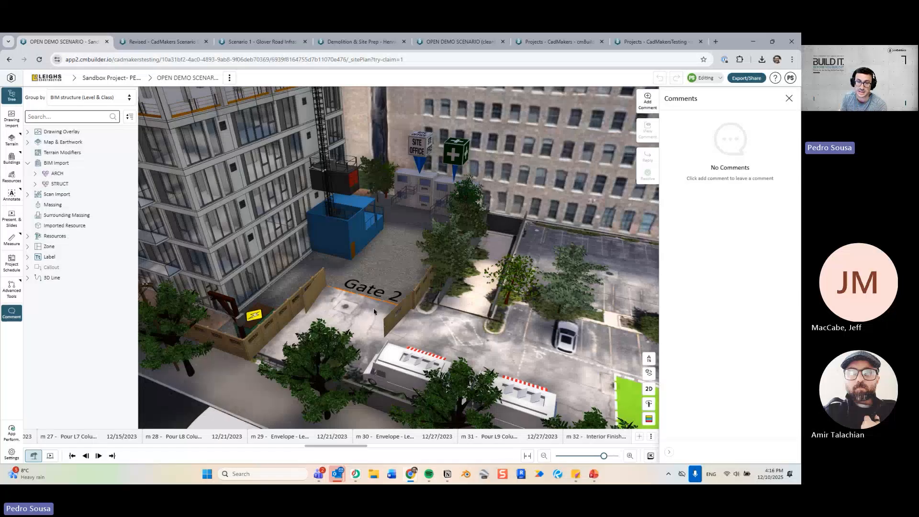
{"action": "mouse_move", "coordinate": [374, 311]}
{"action": "left_mouse_down"}
{"action": "mouse_move", "coordinate": [343, 328]}
{"action": "mouse_move", "coordinate": [380, 320]}
{"action": "left_mouse_up"}
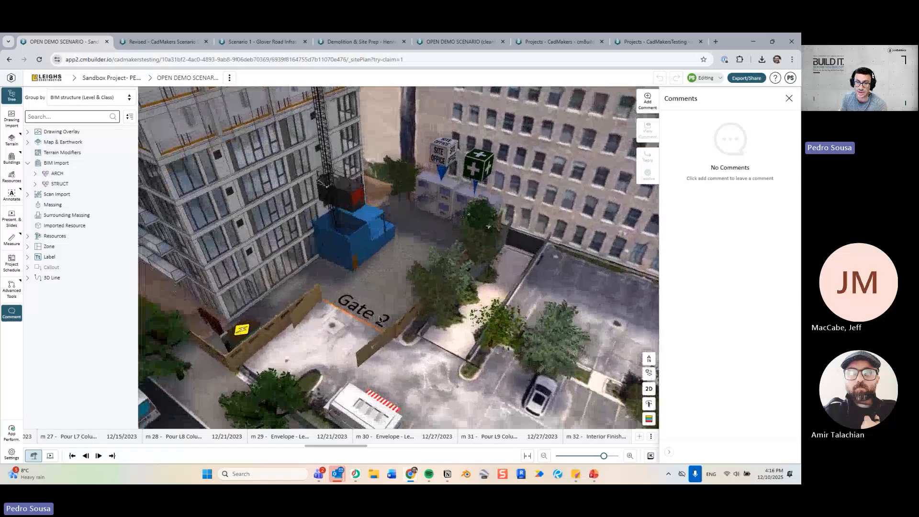
Post a comment pinned at Gate 2 tagging a teammate and asking whether the gate location is right.
{"action": "left_click", "coordinate": [647, 104]}
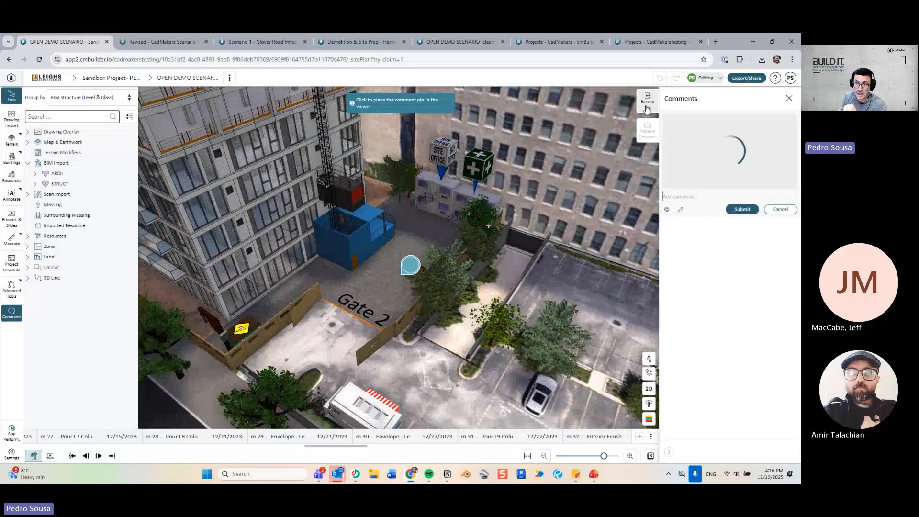
{"action": "left_click", "coordinate": [350, 319]}
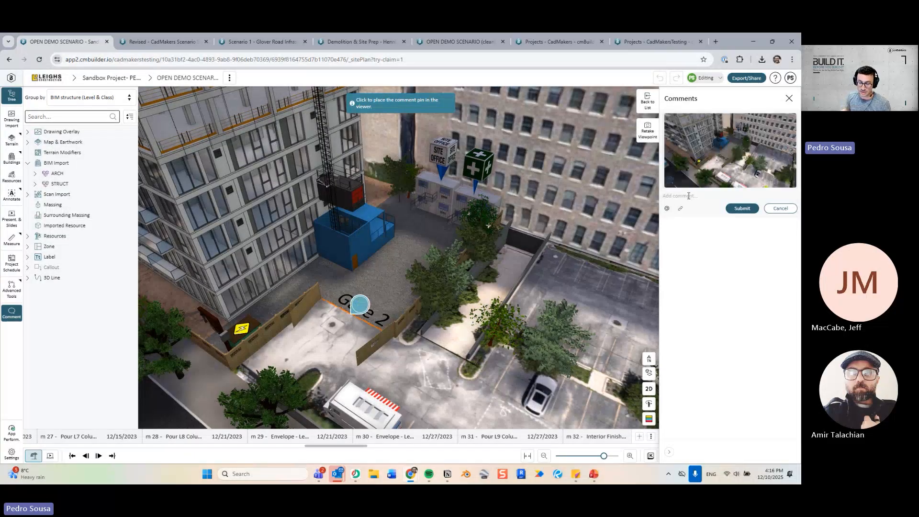
{"action": "type", "text": "e"}
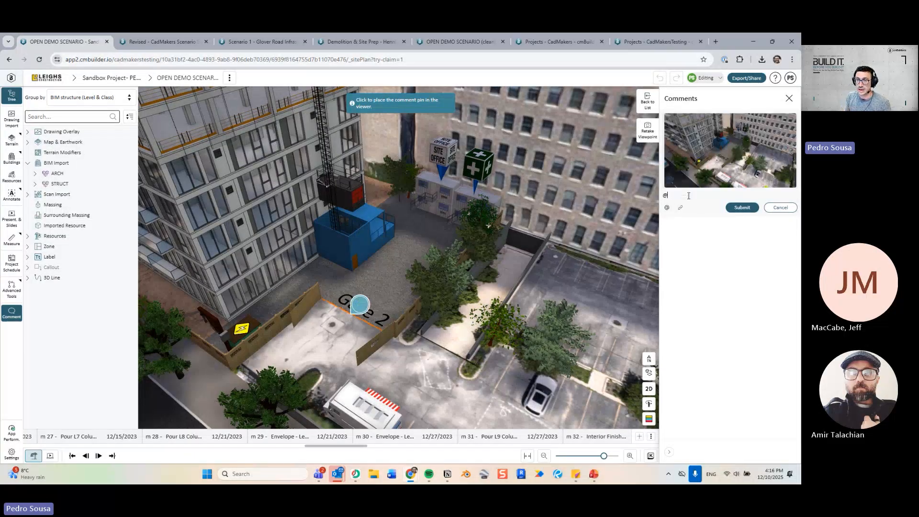
{"action": "type", "text": "jav"}
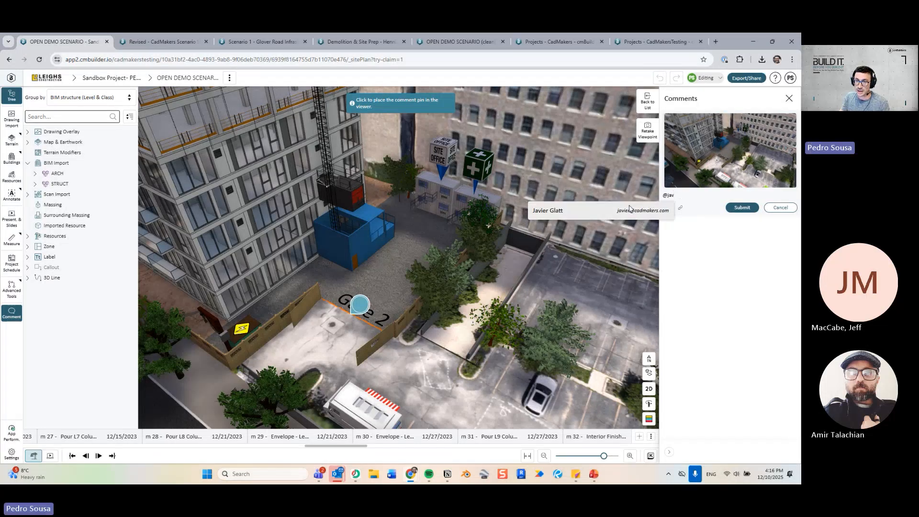
{"action": "left_click", "coordinate": [630, 209]}
{"action": "left_click", "coordinate": [362, 294]}
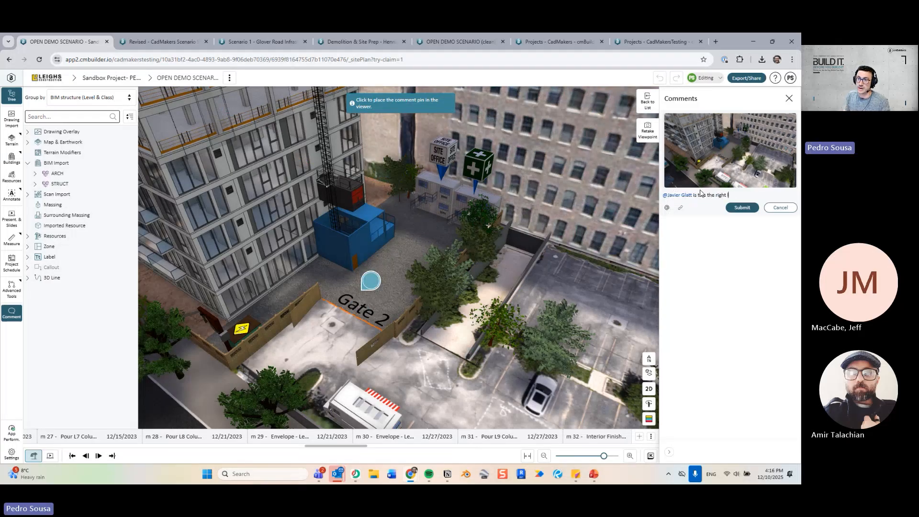
{"action": "type", "text": "for the gate?"}
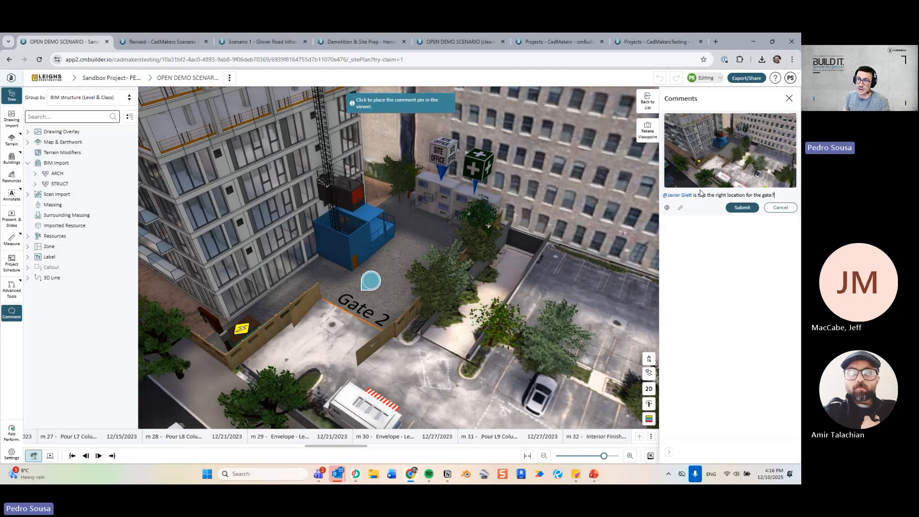
{"action": "left_click", "coordinate": [738, 209]}
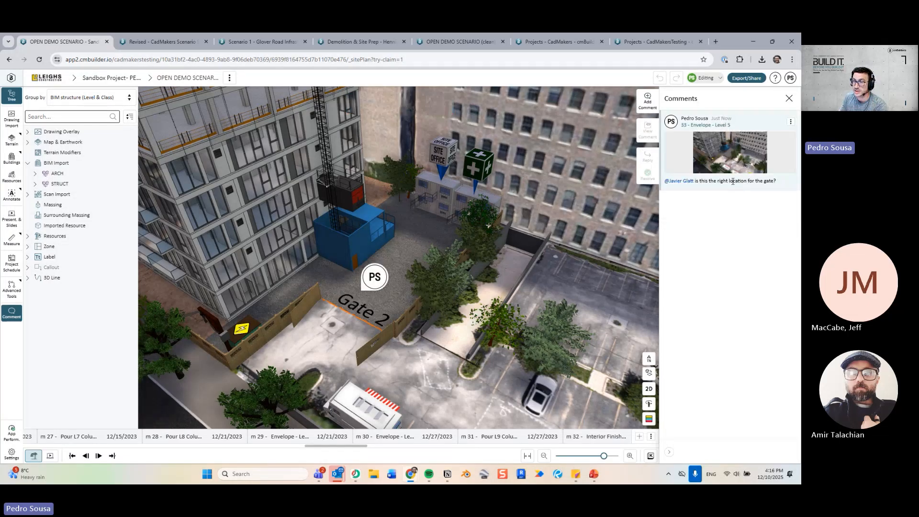
{"action": "scroll", "coordinate": [467, 276], "scroll_direction": "down", "scroll_amount": 2}
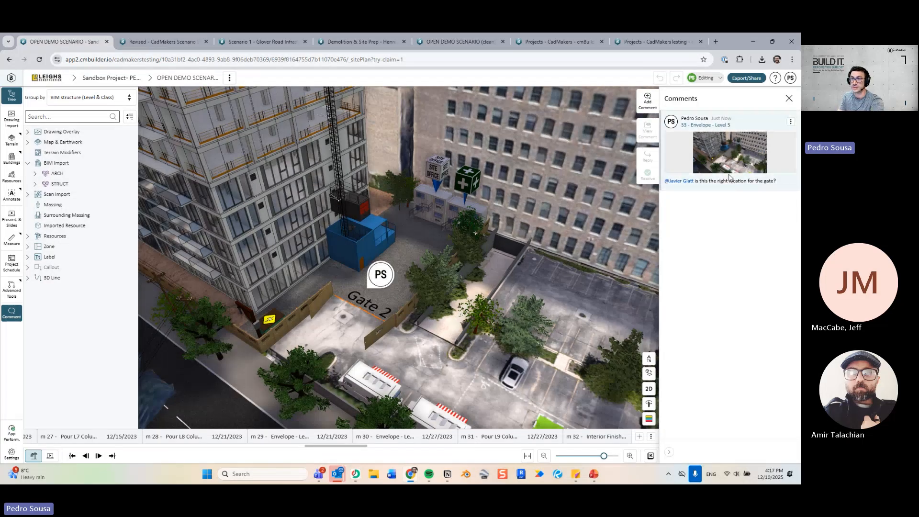
{"action": "left_click", "coordinate": [774, 124]}
Close the Comments panel and orbit low around the clad tower's long side at milestone 54.
{"action": "left_click", "coordinate": [789, 98]}
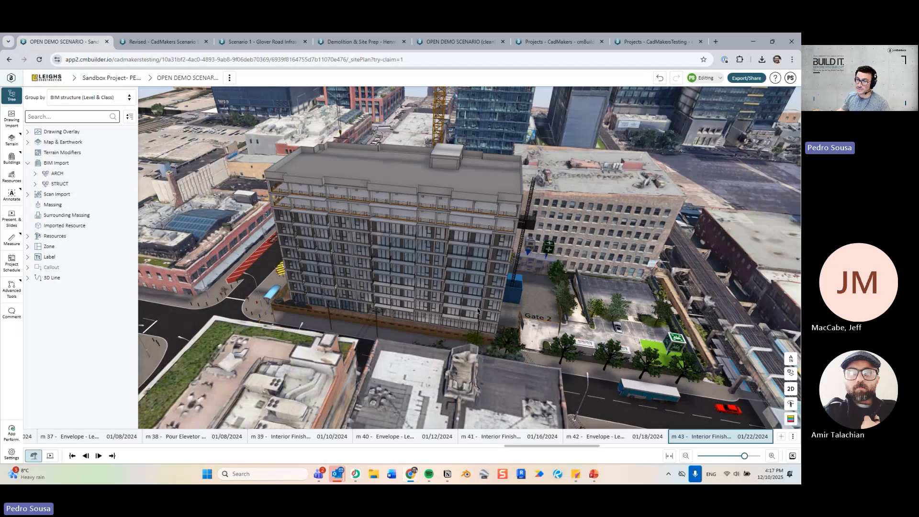
{"action": "left_click_drag", "start_coordinate": [365, 209], "coordinate": [427, 206]}
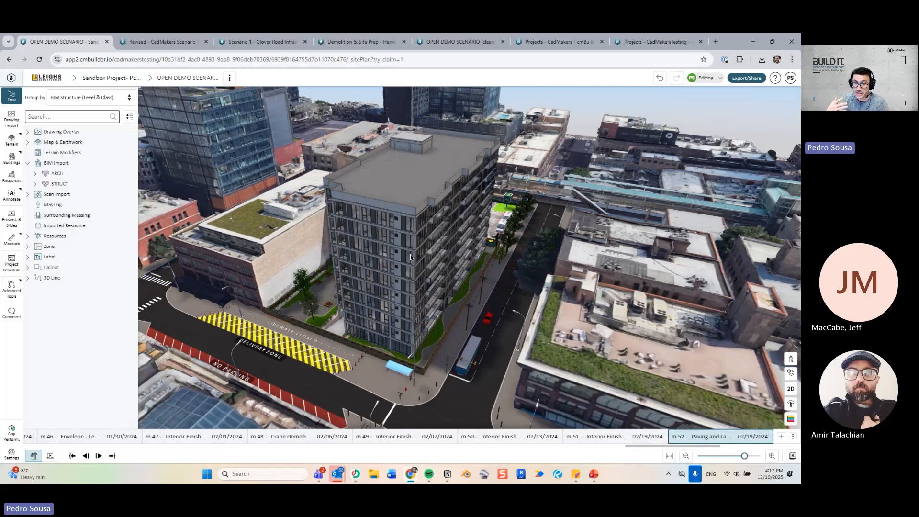
{"action": "left_click_drag", "start_coordinate": [378, 222], "coordinate": [366, 247]}
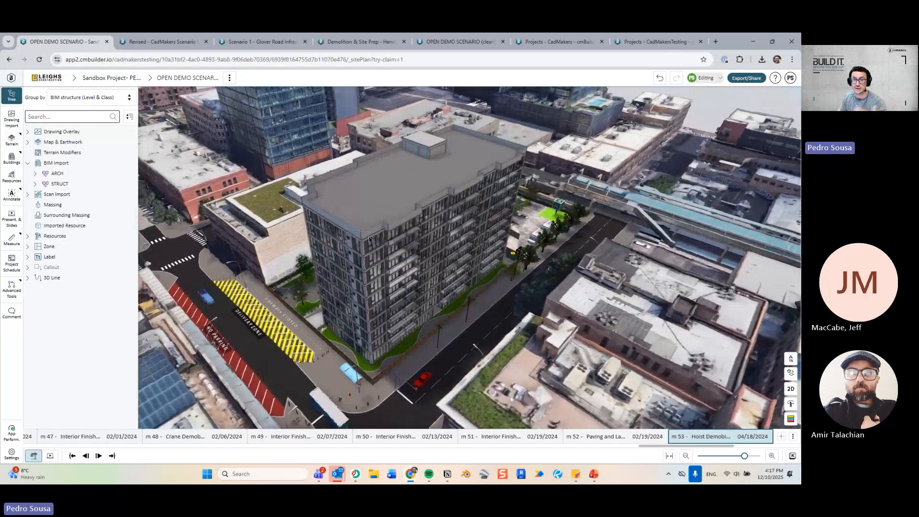
{"action": "left_click_drag", "start_coordinate": [454, 282], "coordinate": [430, 253]}
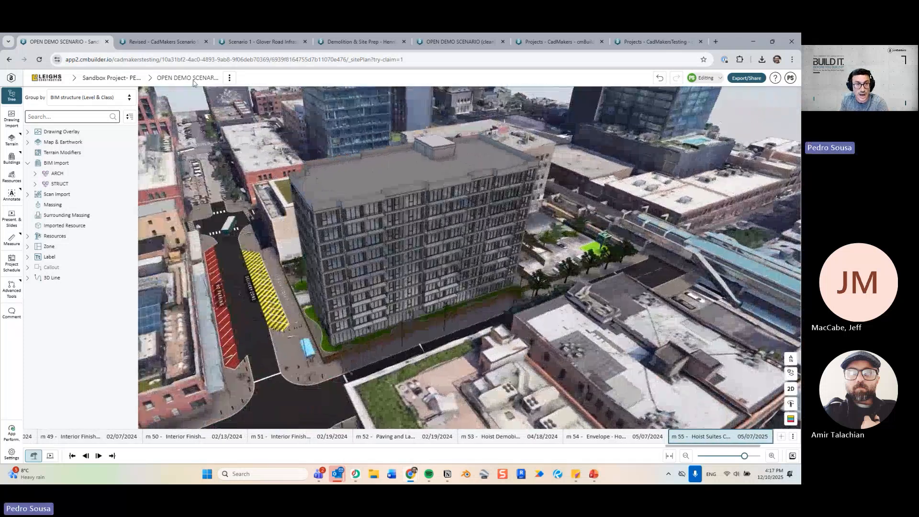
Open the Scenario 1 – Glover Road project and orbit so the overpass road runs diagonally.
{"action": "left_click", "coordinate": [163, 42]}
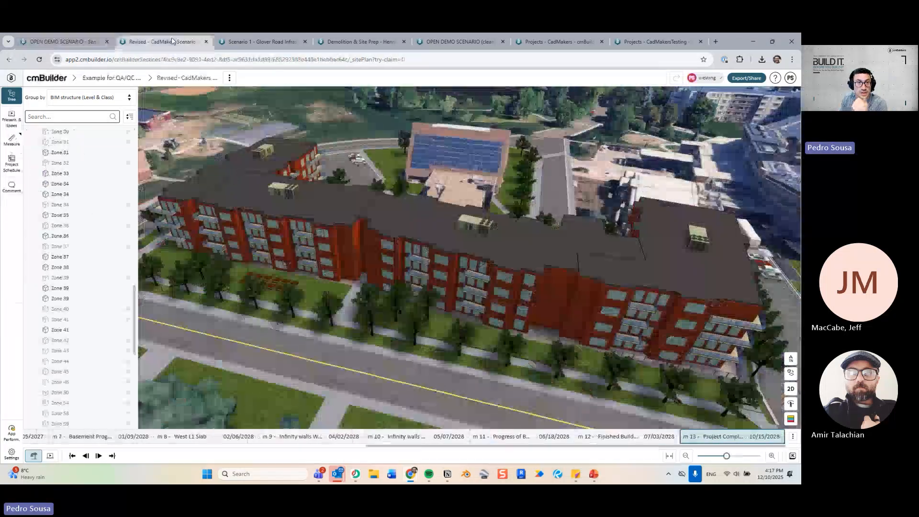
{"action": "left_click", "coordinate": [262, 42]}
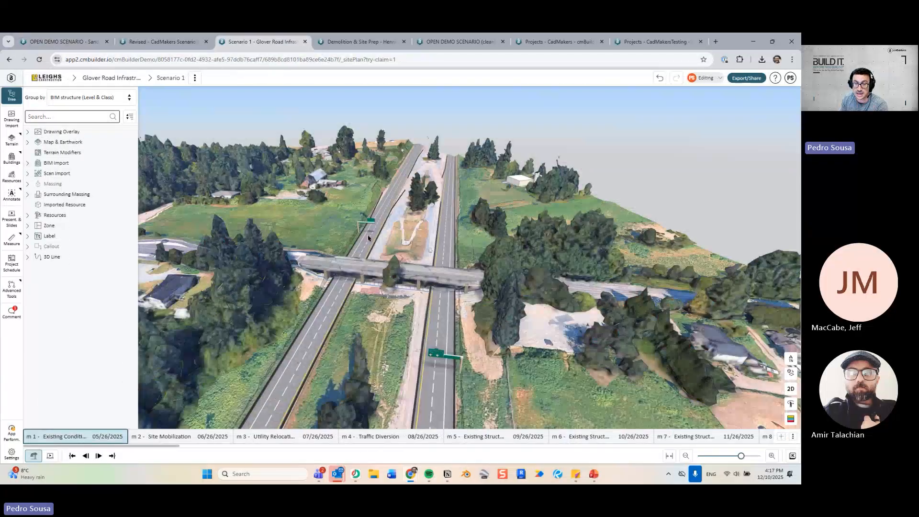
{"action": "scroll", "coordinate": [391, 250], "scroll_direction": "up", "scroll_amount": 3}
{"action": "left_click_drag", "start_coordinate": [390, 251], "coordinate": [357, 284]}
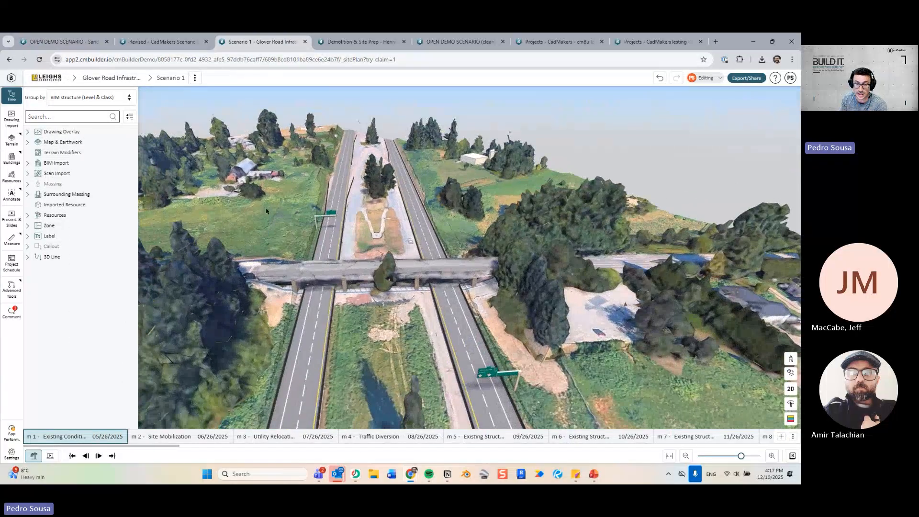
{"action": "left_click_drag", "start_coordinate": [393, 323], "coordinate": [384, 313]}
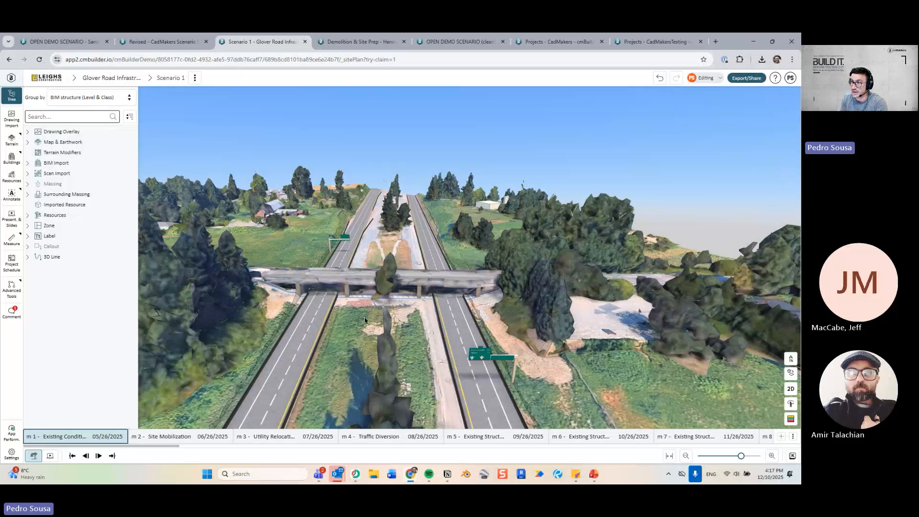
{"action": "scroll", "coordinate": [348, 309], "scroll_direction": "up", "scroll_amount": 2}
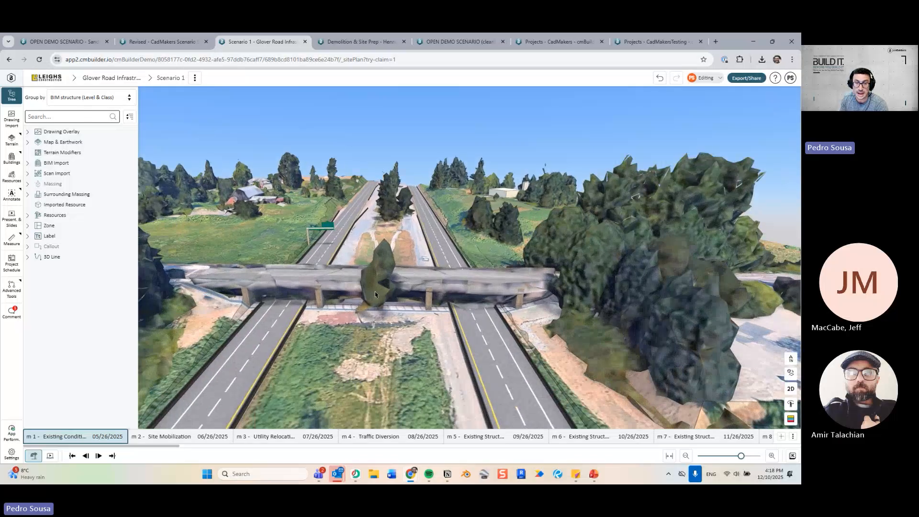
{"action": "scroll", "coordinate": [375, 294], "scroll_direction": "down", "scroll_amount": 3}
{"action": "left_click_drag", "start_coordinate": [532, 277], "coordinate": [492, 296]}
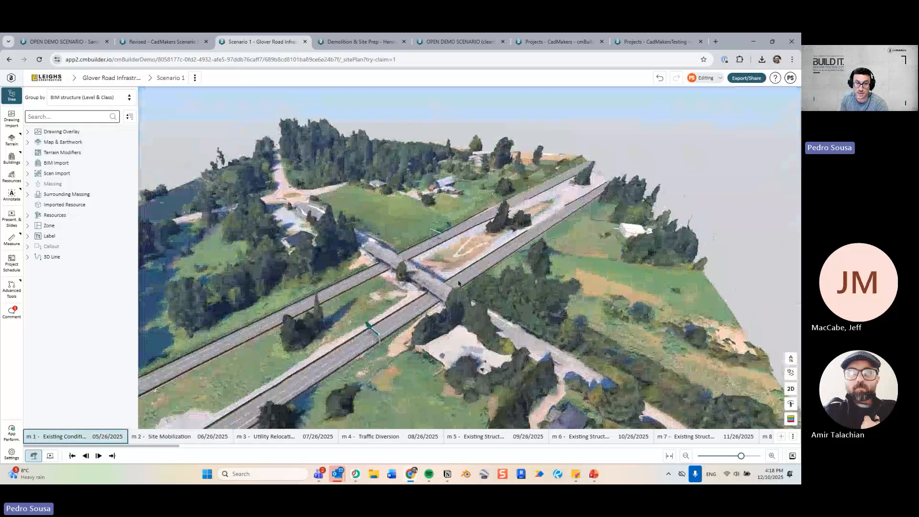
Expand the imported overpass model, clear the tile selection, and return to m 1 Existing Conditions.
{"action": "left_click", "coordinate": [495, 296]}
{"action": "left_click", "coordinate": [727, 164]}
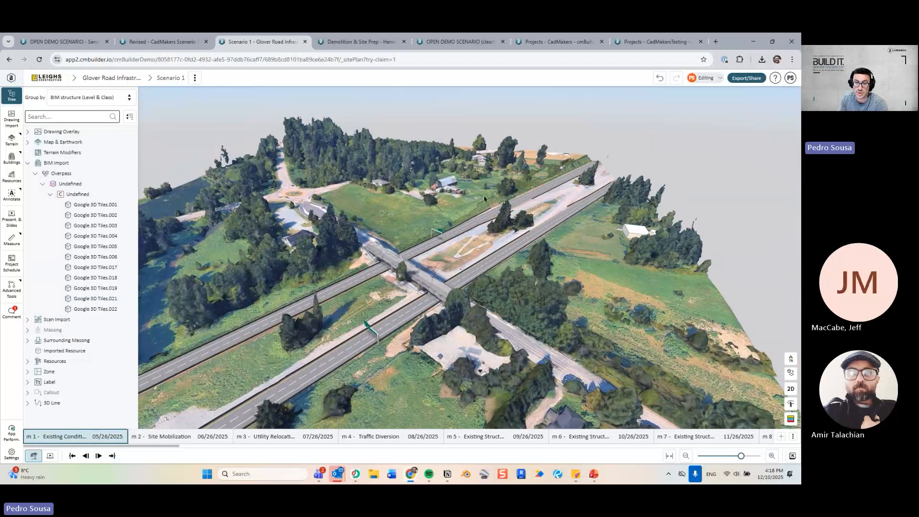
{"action": "left_click_drag", "start_coordinate": [484, 198], "coordinate": [522, 210]}
{"action": "scroll", "coordinate": [407, 284], "scroll_direction": "up", "scroll_amount": 3}
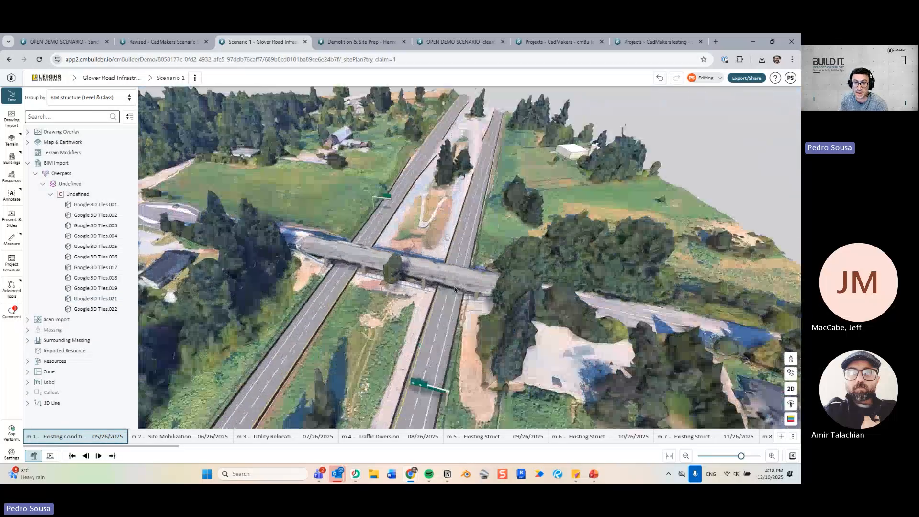
{"action": "left_click_drag", "start_coordinate": [390, 287], "coordinate": [439, 288]}
{"action": "key", "text": "Right"}
{"action": "key", "text": "Left"}
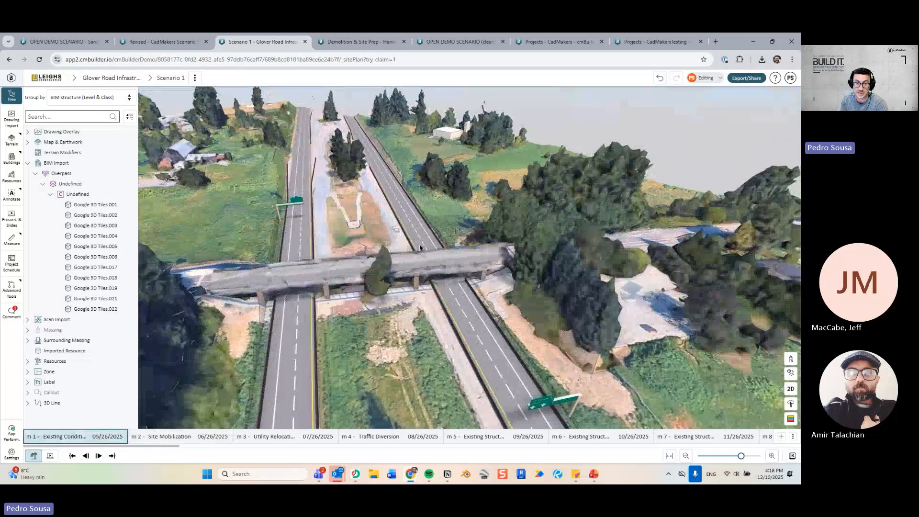
Collapse the imported model branch and tilt from a top-down to a low view along the highway.
{"action": "left_click_drag", "start_coordinate": [383, 314], "coordinate": [386, 215]}
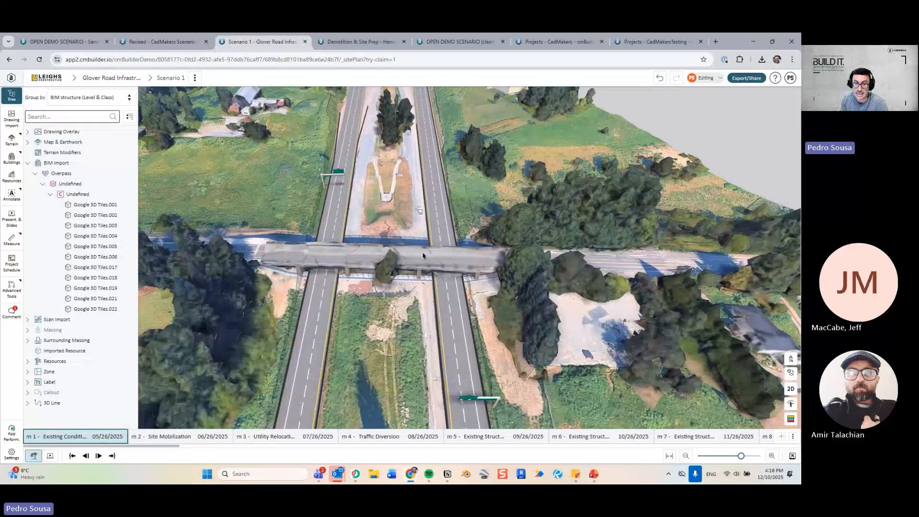
{"action": "left_click", "coordinate": [27, 163]}
{"action": "left_click", "coordinate": [26, 163]}
{"action": "left_click", "coordinate": [27, 163]}
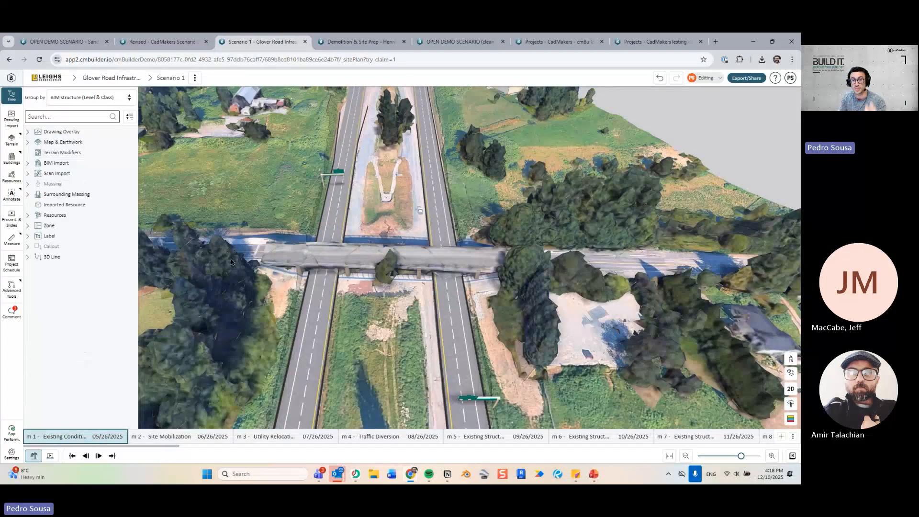
{"action": "scroll", "coordinate": [419, 381], "scroll_direction": "down", "scroll_amount": 3}
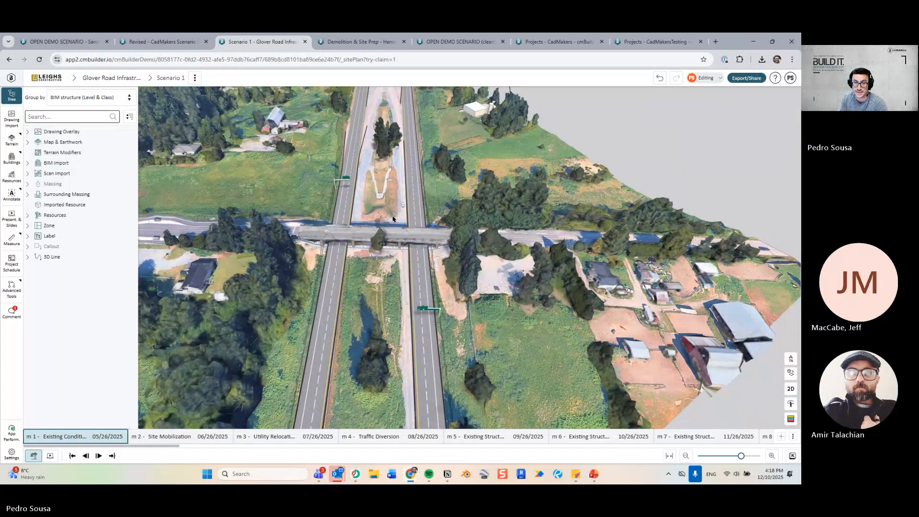
{"action": "left_click_drag", "start_coordinate": [398, 323], "coordinate": [398, 354]}
Step the overpass schedule through the early milestones, viewing the excavation pits, parking area and road cones.
{"action": "key", "text": "Right"}
{"action": "key", "text": "Right"}
{"action": "key", "text": "Right"}
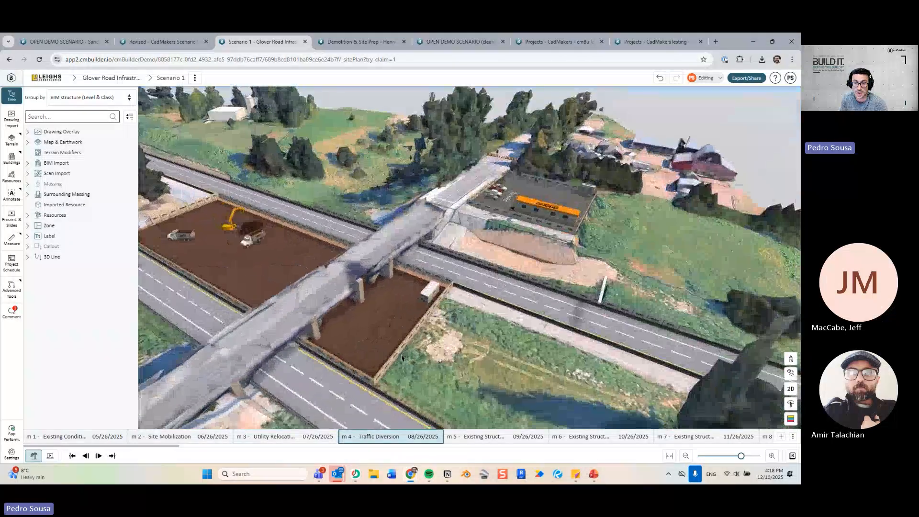
{"action": "key", "text": "Right"}
{"action": "mouse_move", "coordinate": [399, 269]}
{"action": "left_mouse_down"}
{"action": "mouse_move", "coordinate": [498, 266]}
{"action": "mouse_move", "coordinate": [395, 284]}
{"action": "left_mouse_up"}
{"action": "key", "text": "Right"}
{"action": "key", "text": "Right"}
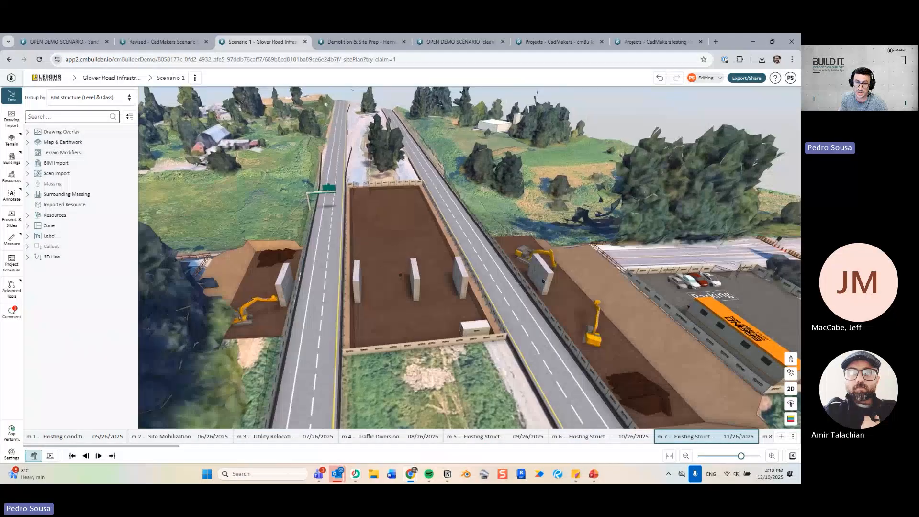
{"action": "key", "text": "Right"}
{"action": "key", "text": "Right"}
{"action": "key", "text": "Right"}
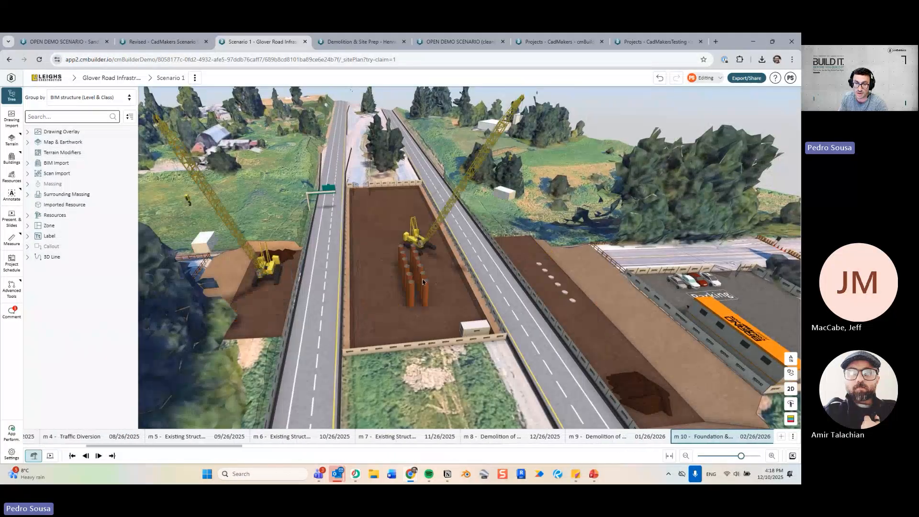
{"action": "left_click_drag", "start_coordinate": [482, 277], "coordinate": [440, 285]}
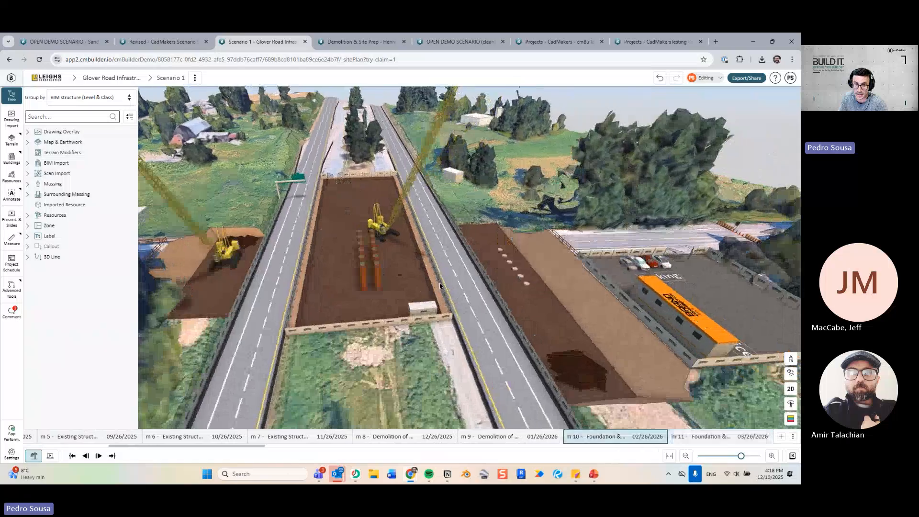
{"action": "left_click_drag", "start_coordinate": [246, 233], "coordinate": [243, 213]}
{"action": "left_click_drag", "start_coordinate": [613, 331], "coordinate": [414, 323]}
{"action": "left_click_drag", "start_coordinate": [656, 342], "coordinate": [368, 335]}
{"action": "scroll", "coordinate": [364, 339], "scroll_direction": "up", "scroll_amount": 5}
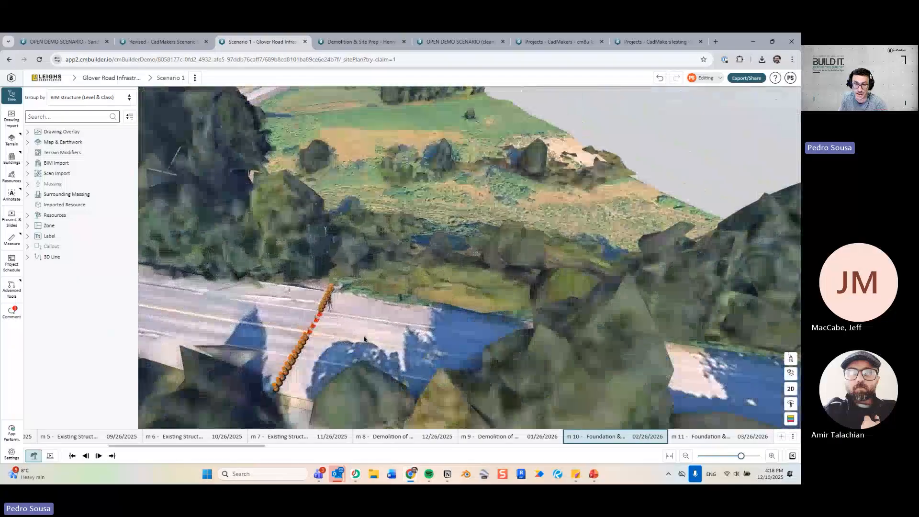
{"action": "scroll", "coordinate": [311, 324], "scroll_direction": "down", "scroll_amount": 10}
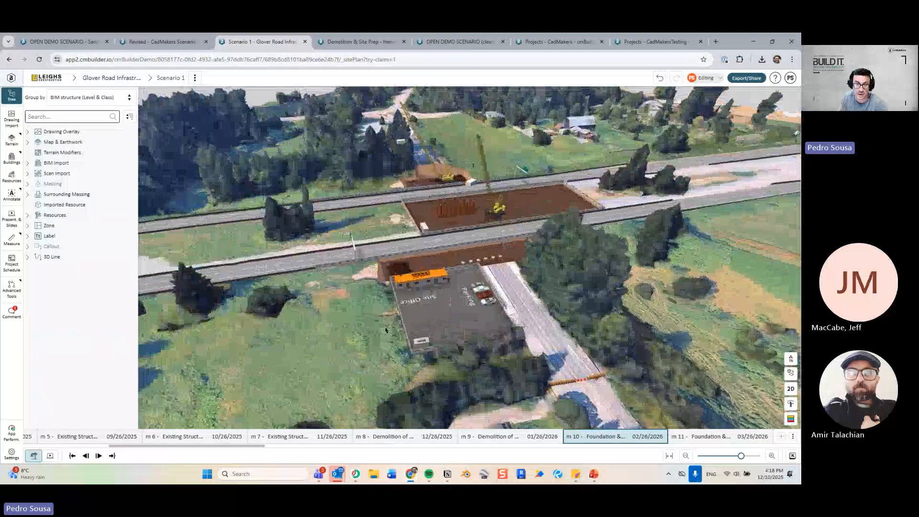
{"action": "left_click_drag", "start_coordinate": [385, 330], "coordinate": [440, 326]}
Advance through m 11 and m 12 to m 13, with bridge beams on the piers.
{"action": "key", "text": "Right"}
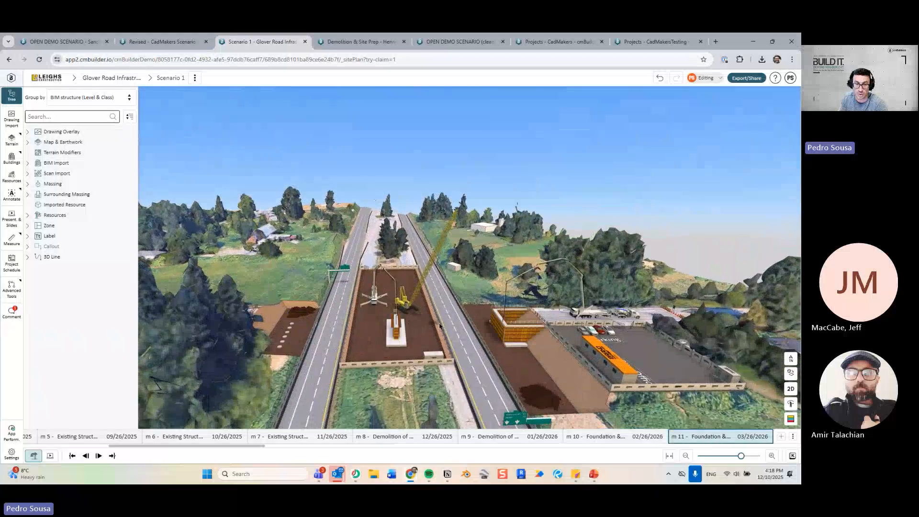
{"action": "scroll", "coordinate": [436, 324], "scroll_direction": "up", "scroll_amount": 5}
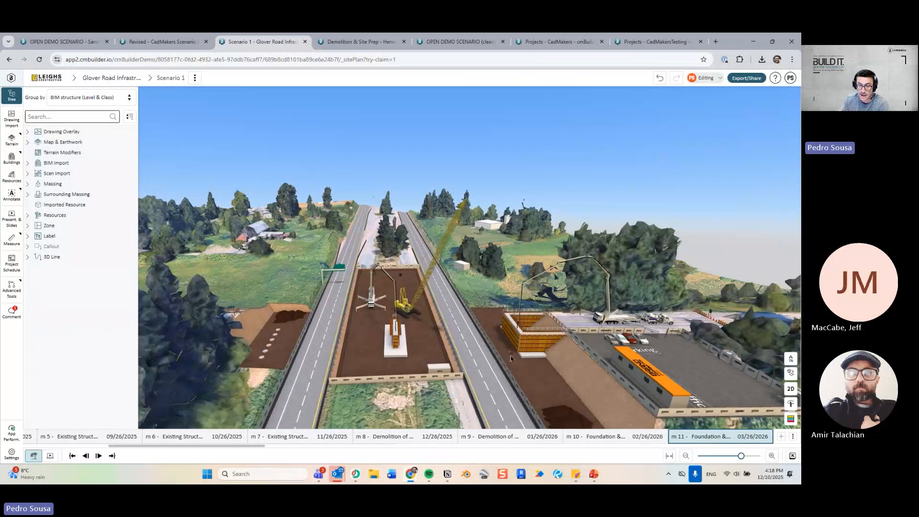
{"action": "scroll", "coordinate": [436, 323], "scroll_direction": "up", "scroll_amount": 4}
{"action": "left_click_drag", "start_coordinate": [436, 323], "coordinate": [407, 336]}
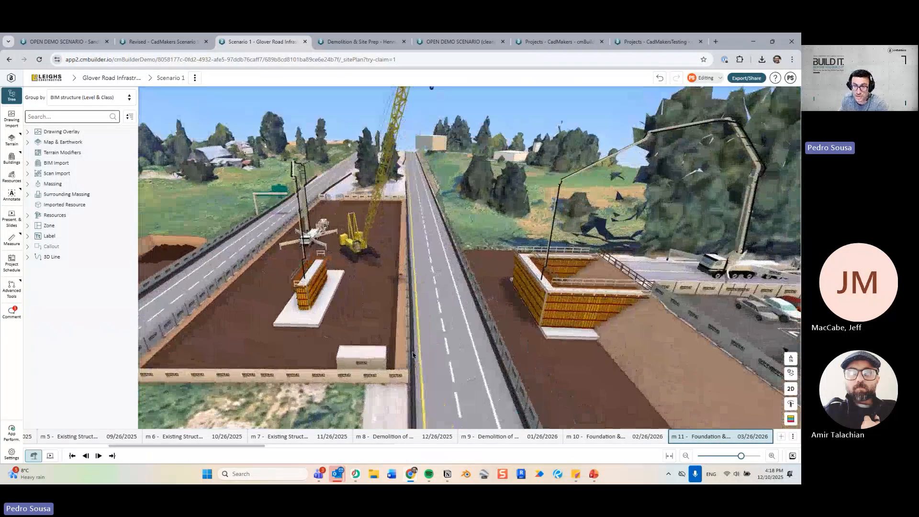
{"action": "key", "text": "Right"}
{"action": "right_click_drag", "start_coordinate": [450, 302], "coordinate": [596, 297]}
{"action": "key", "text": "Right"}
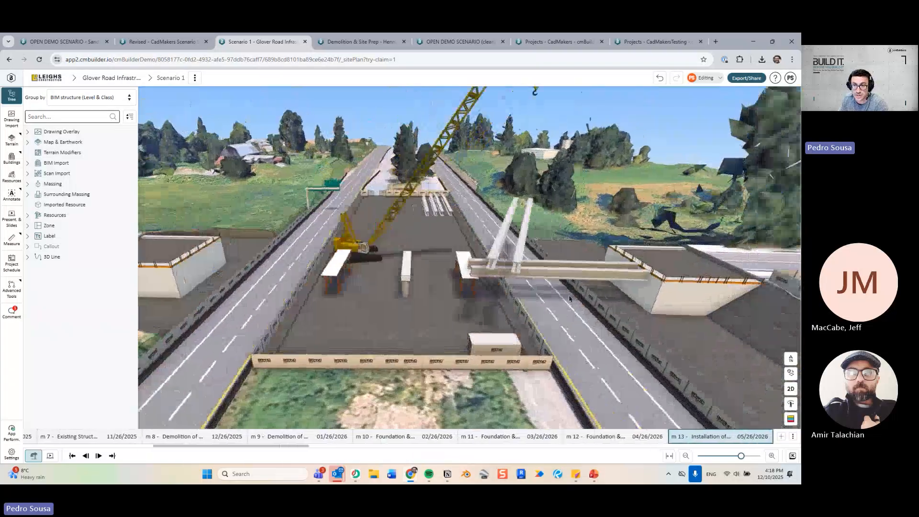
{"action": "scroll", "coordinate": [529, 307], "scroll_direction": "down", "scroll_amount": 3}
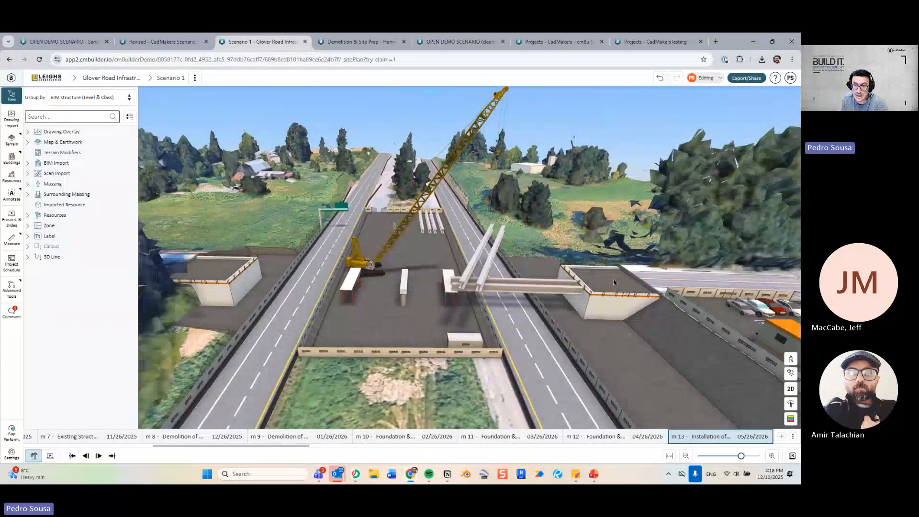
Step the timeline through m 15, m 18 concrete pour, m 21, m 22 and m 25 surfacing.
{"action": "key", "text": "Right"}
{"action": "key", "text": "Right"}
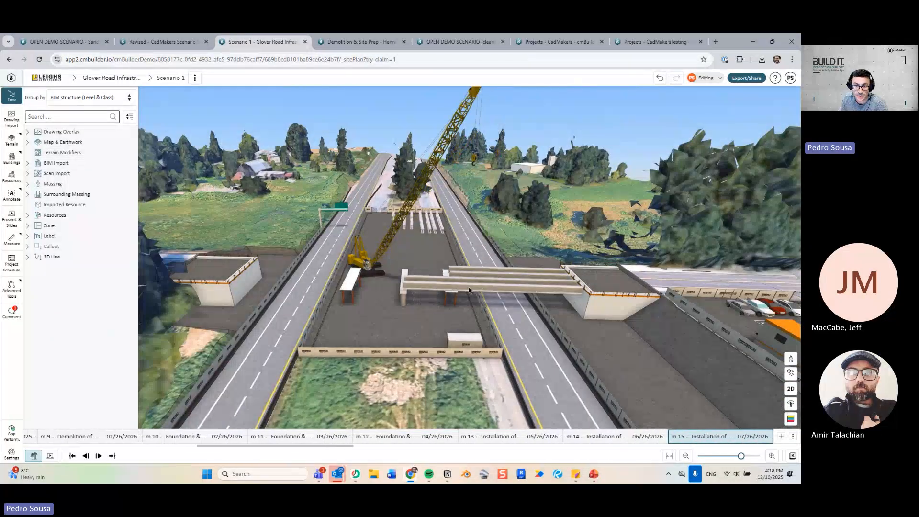
{"action": "key", "text": "Right"}
{"action": "key", "text": "Right"}
{"action": "key", "text": "Right"}
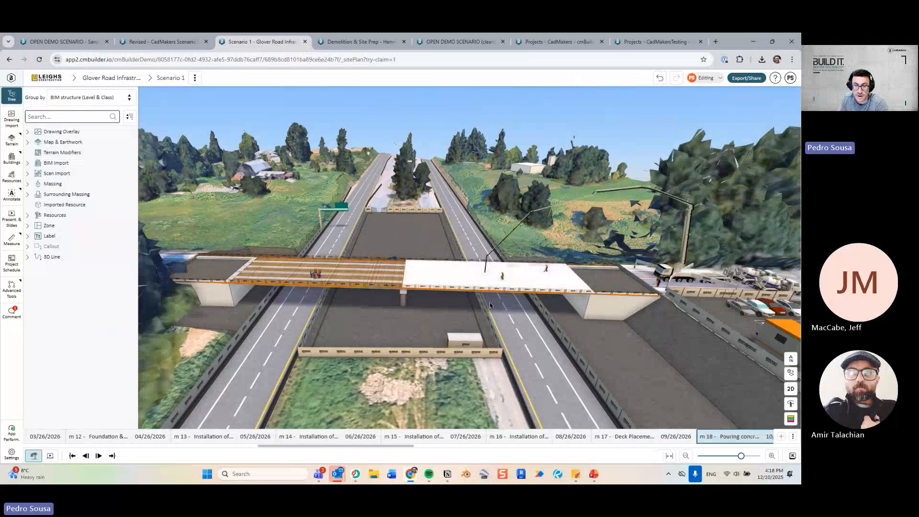
{"action": "key", "text": "Right"}
{"action": "key", "text": "Right"}
{"action": "key", "text": "Right"}
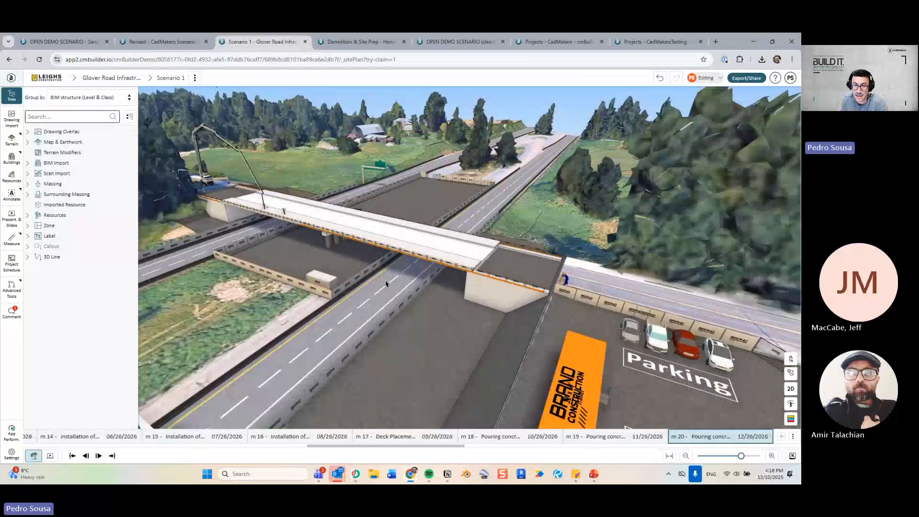
{"action": "key", "text": "Right"}
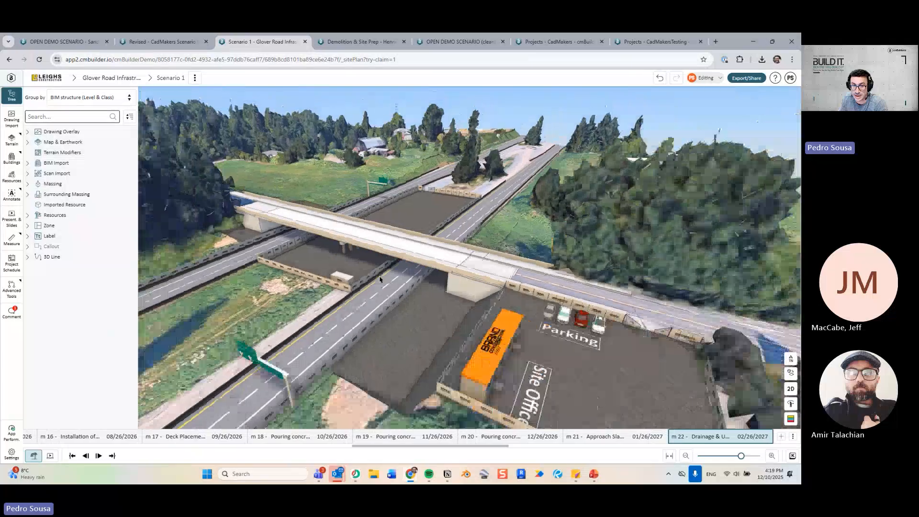
{"action": "key", "text": "Right"}
{"action": "key", "text": "Right"}
{"action": "key", "text": "Right"}
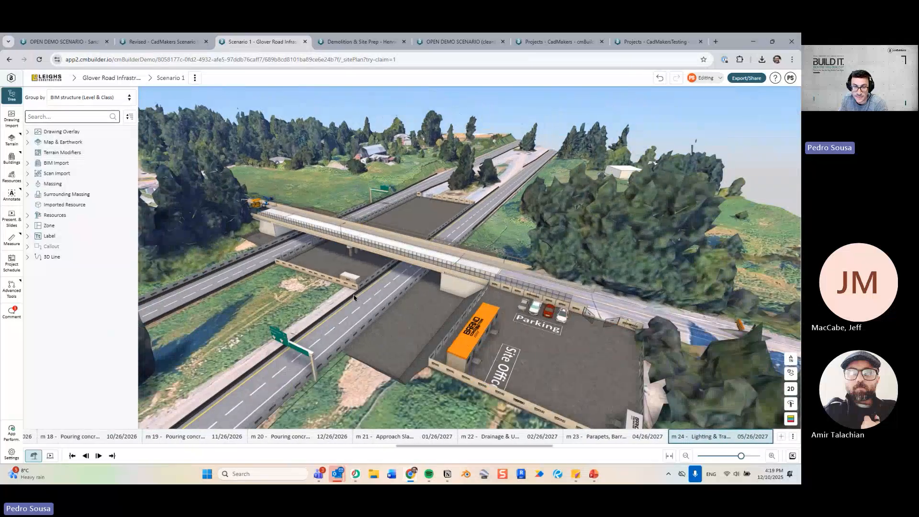
{"action": "key", "text": "Right"}
{"action": "key", "text": "Right"}
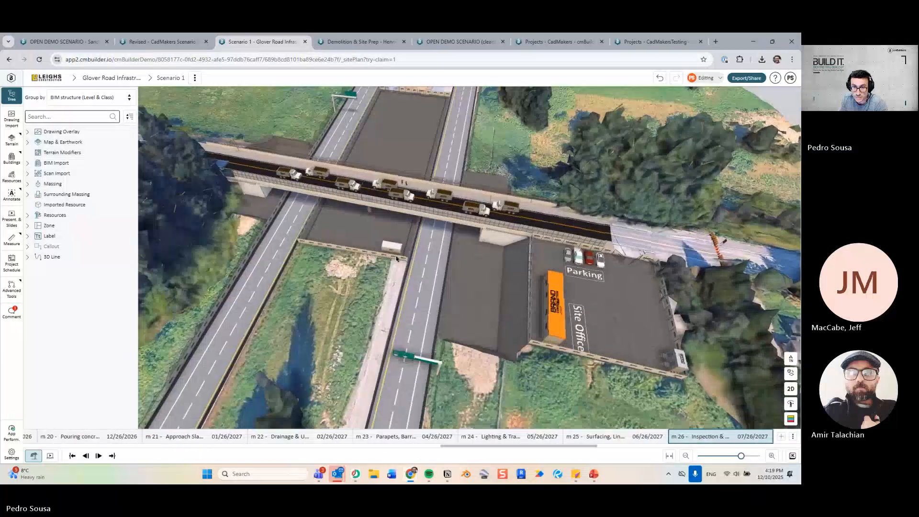
Compare m 26 inspection with m 27 Final Cleanup, then advance to the m 28 opening milestone.
{"action": "key", "text": "Left"}
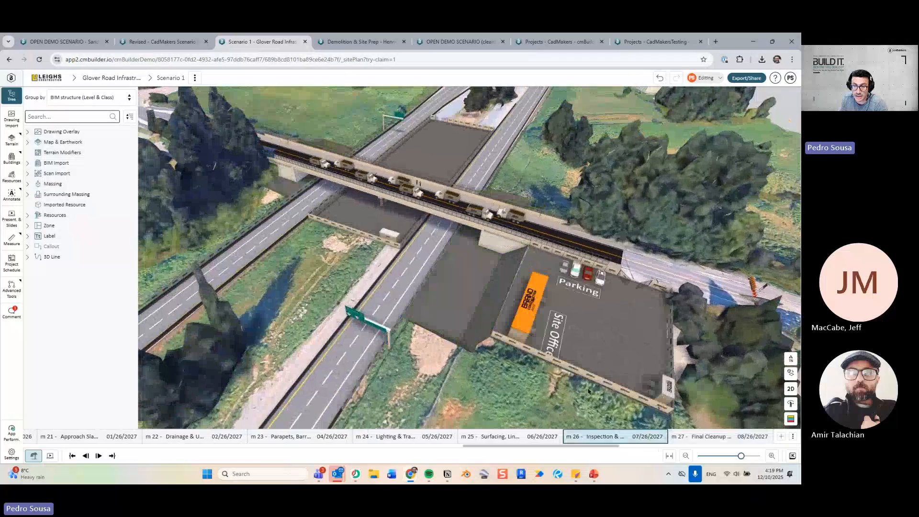
{"action": "key", "text": "Right"}
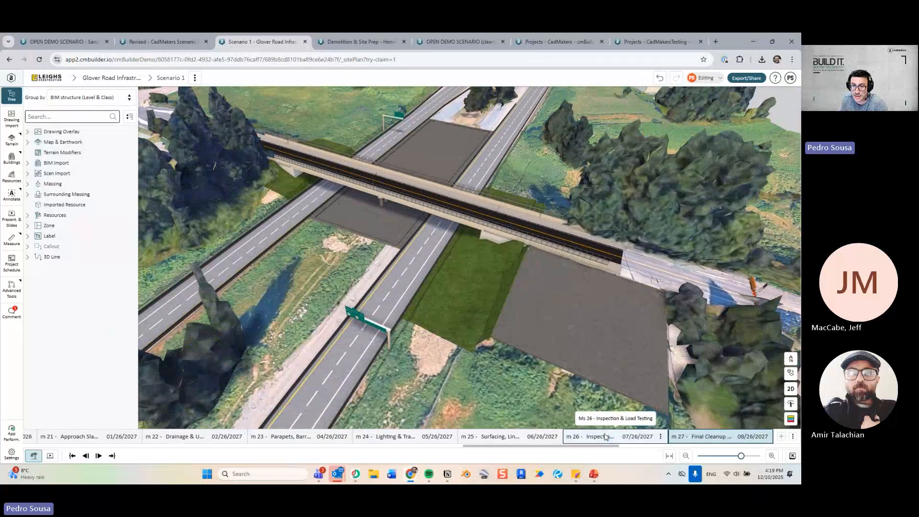
{"action": "key", "text": "Left"}
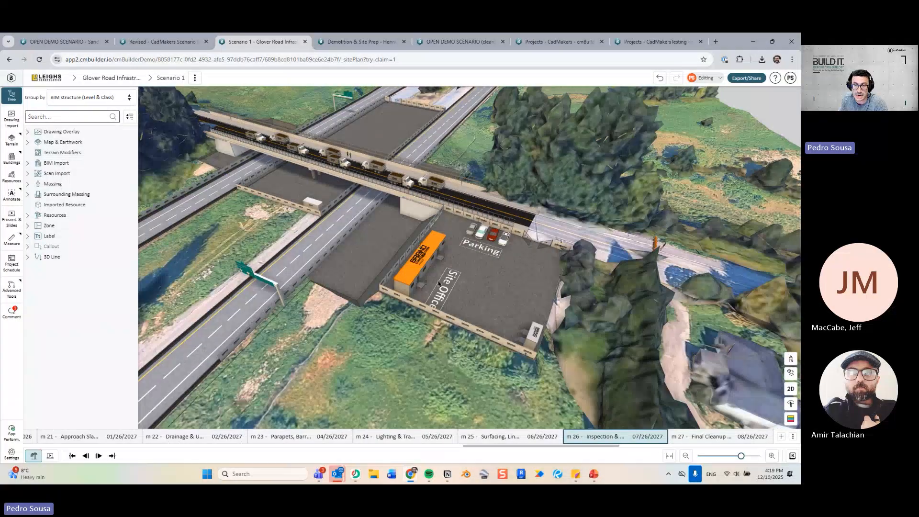
{"action": "key", "text": "Right"}
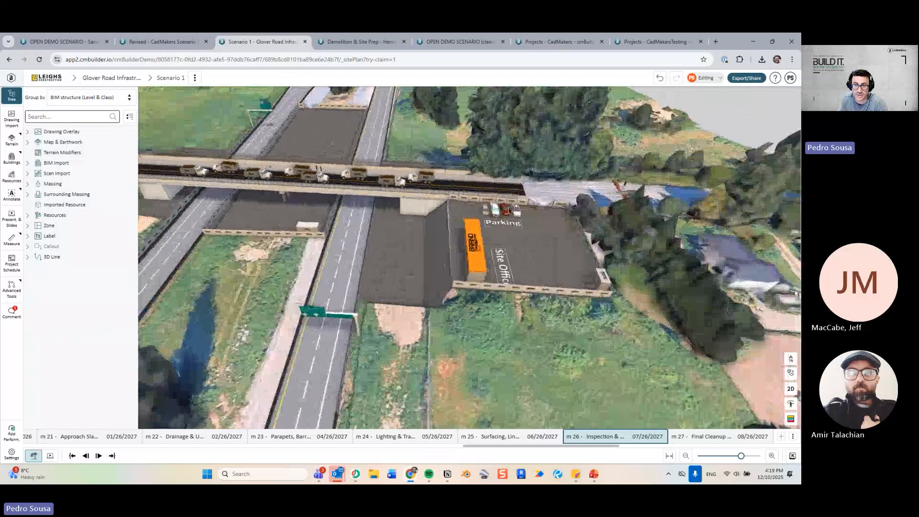
{"action": "key", "text": "Right"}
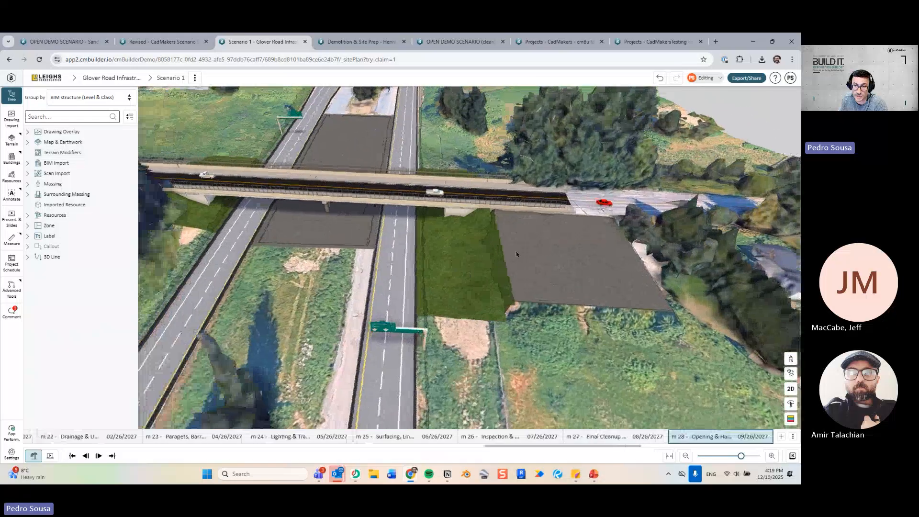
{"action": "key", "text": "Right"}
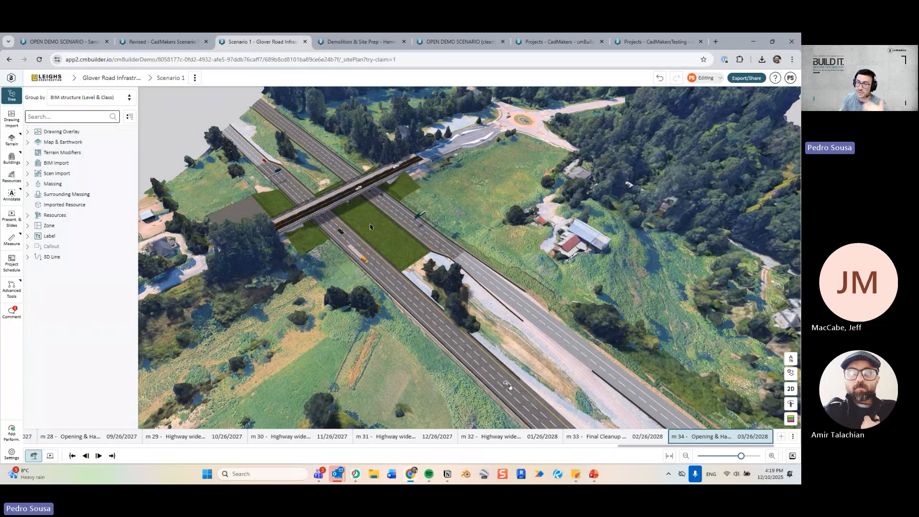
View the finished bridge at m 34 up close, then switch to the OPEN DEMO SCENARIO project.
{"action": "middle_click_drag", "start_coordinate": [340, 196], "coordinate": [417, 290]}
{"action": "scroll", "coordinate": [418, 291], "scroll_direction": "up", "scroll_amount": 6}
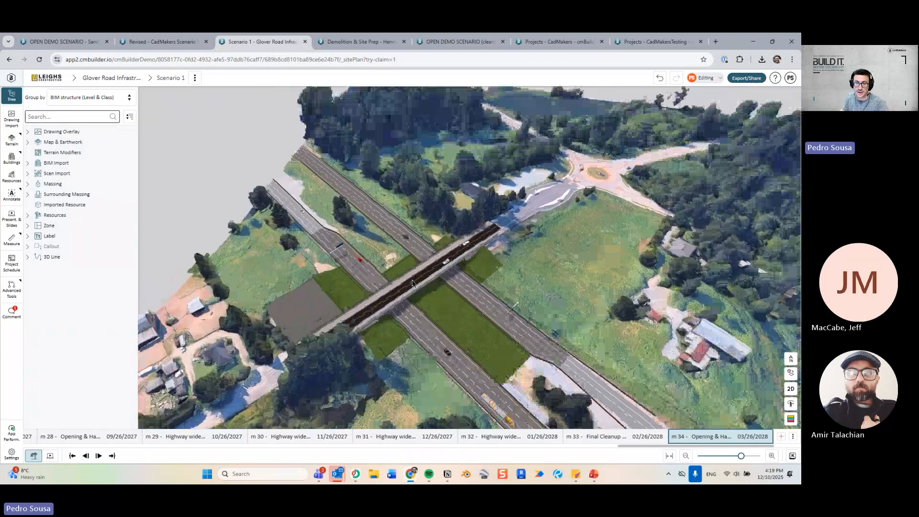
{"action": "left_click_drag", "start_coordinate": [417, 291], "coordinate": [383, 261]}
{"action": "scroll", "coordinate": [387, 230], "scroll_direction": "up", "scroll_amount": 3}
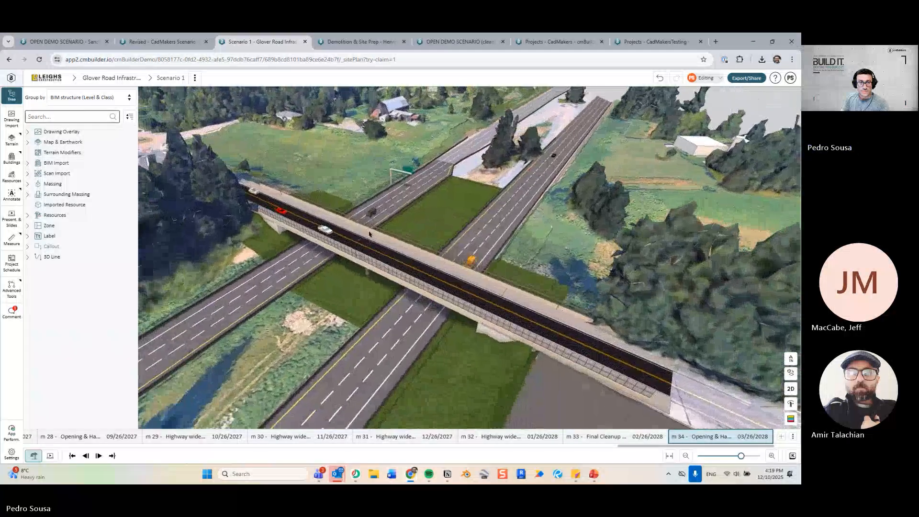
{"action": "left_click", "coordinate": [65, 42]}
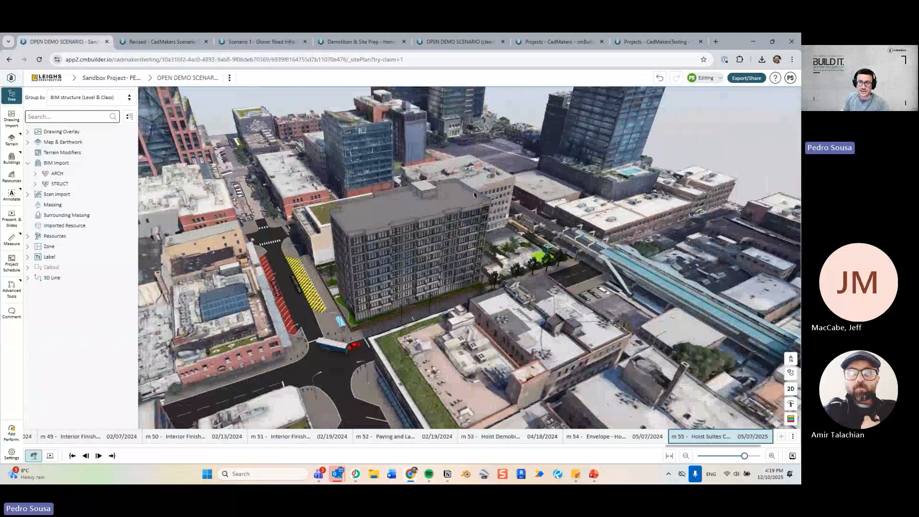
Step the city plan back to m 53, then forward to m 55, orbiting the tower.
{"action": "left_click_drag", "start_coordinate": [414, 279], "coordinate": [437, 285]}
{"action": "key", "text": "Left"}
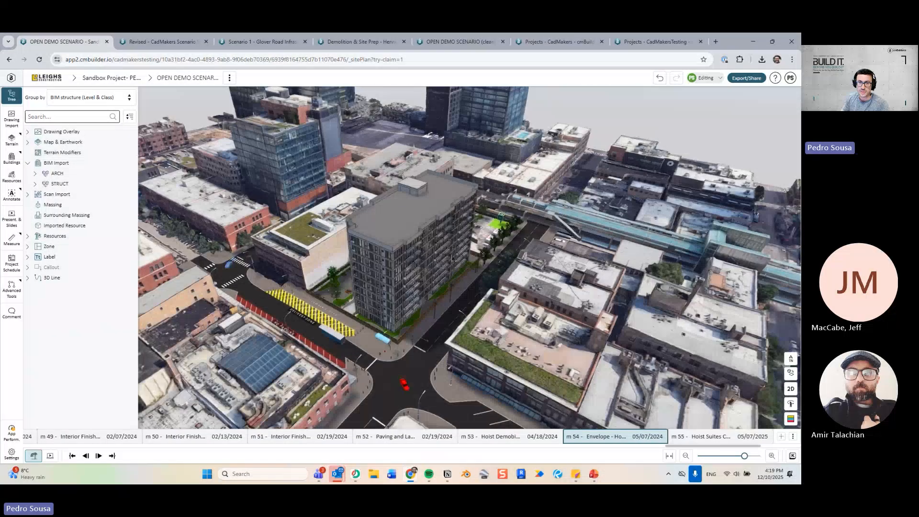
{"action": "key", "text": "Left"}
{"action": "left_click_drag", "start_coordinate": [496, 283], "coordinate": [445, 290]}
{"action": "key", "text": "Right"}
{"action": "key", "text": "Right"}
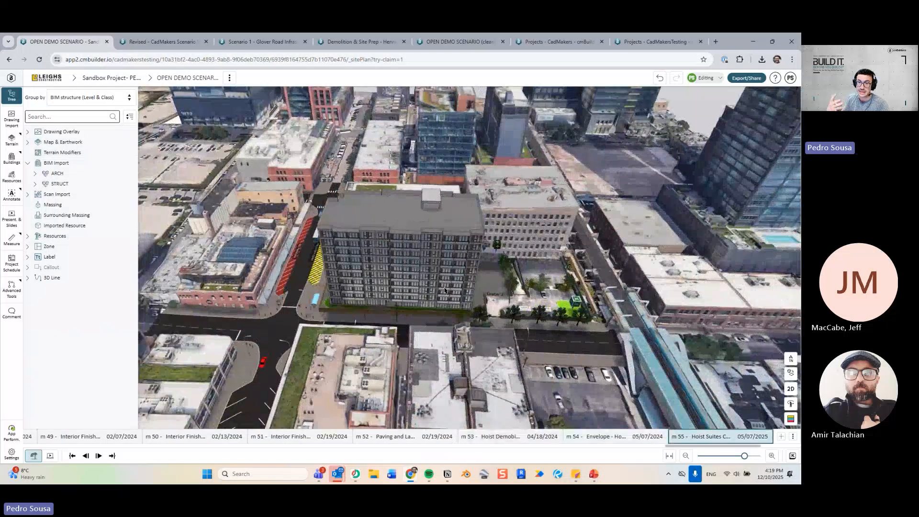
{"action": "key", "text": "Right"}
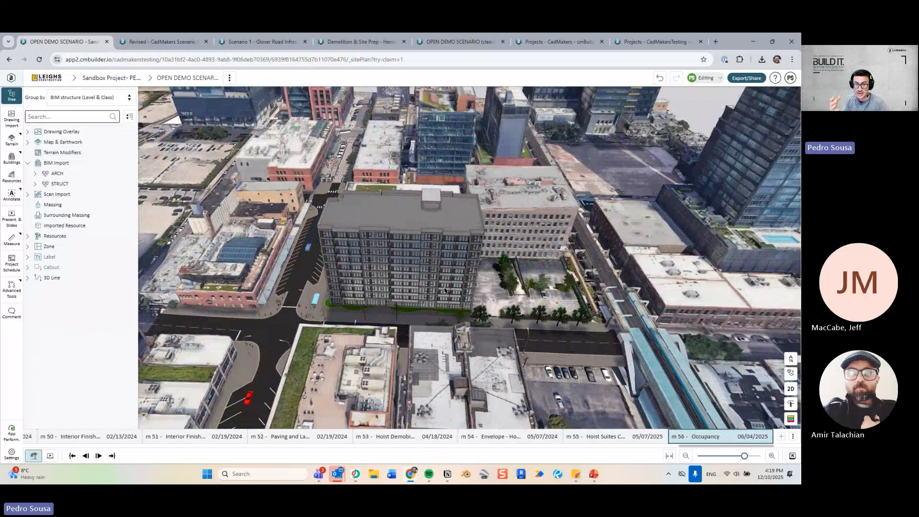
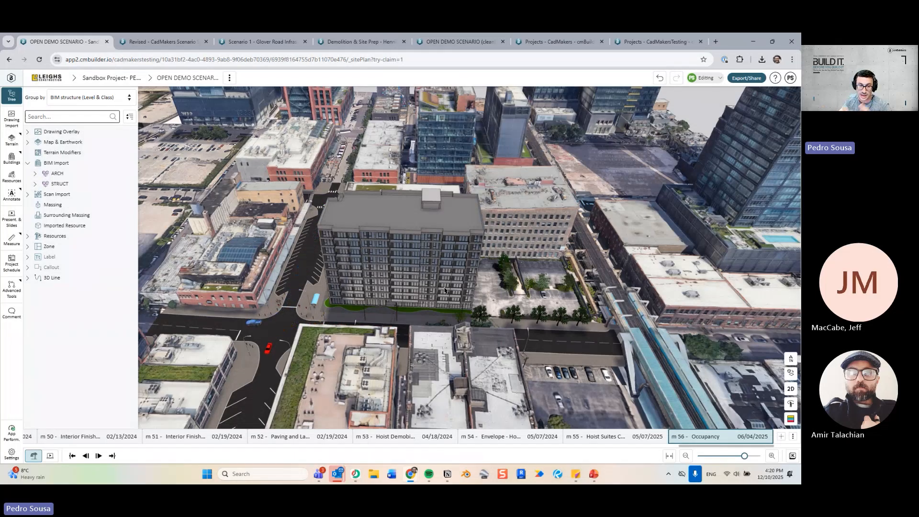
Orbit and zoom around the finished tower and rail line, then switch to the Demolition & Site Prep project.
{"action": "left_click_drag", "start_coordinate": [327, 250], "coordinate": [407, 244]}
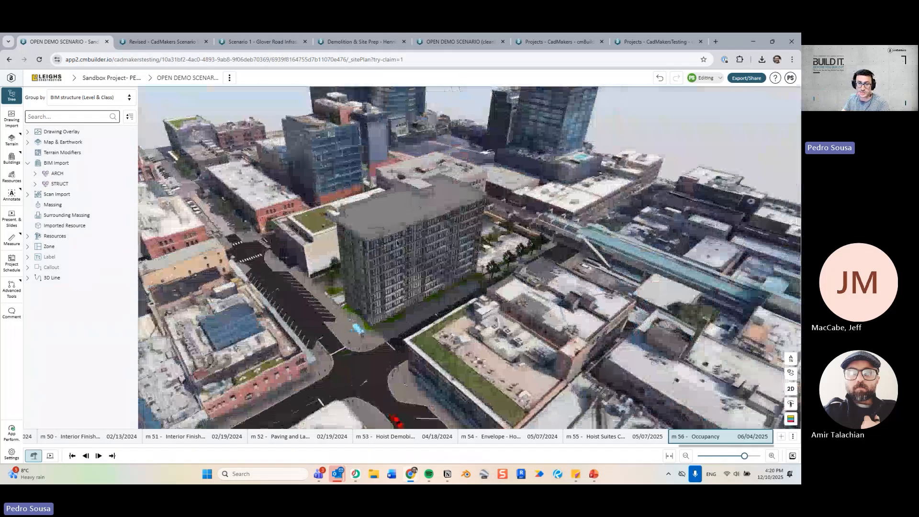
{"action": "scroll", "coordinate": [408, 244], "scroll_direction": "up", "scroll_amount": 3}
{"action": "left_click_drag", "start_coordinate": [436, 283], "coordinate": [367, 246]}
{"action": "right_click_drag", "start_coordinate": [342, 227], "coordinate": [384, 278]}
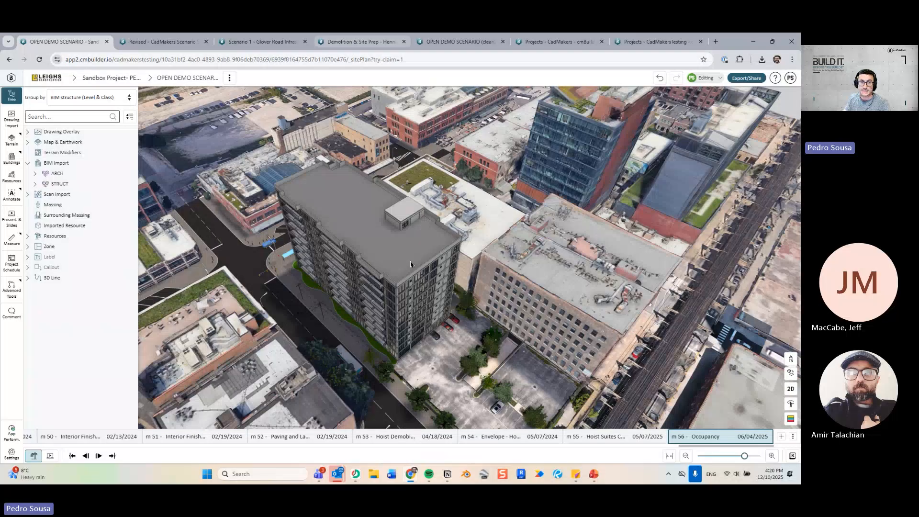
{"action": "key", "text": "ctrl+4"}
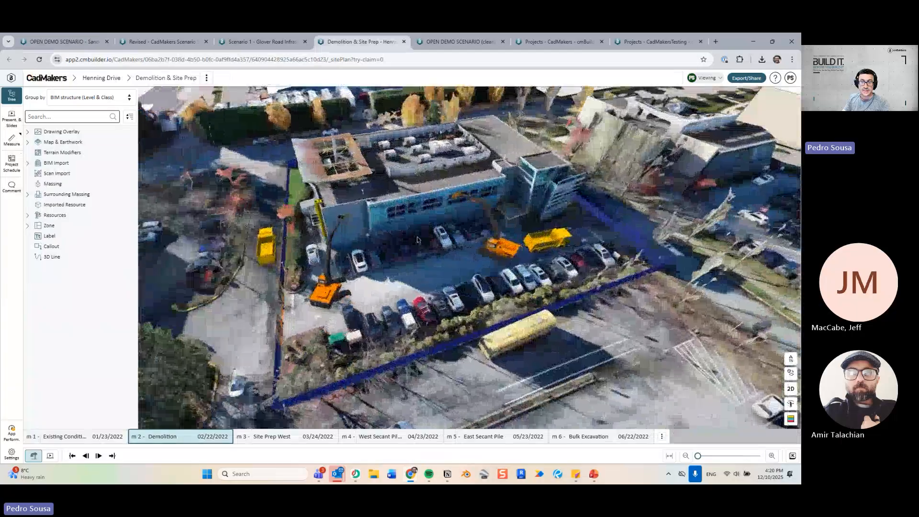
Orbit the demolition site, preview Site Prep West, and return to the Demolition milestone for a high view.
{"action": "left_click_drag", "start_coordinate": [417, 240], "coordinate": [388, 230]}
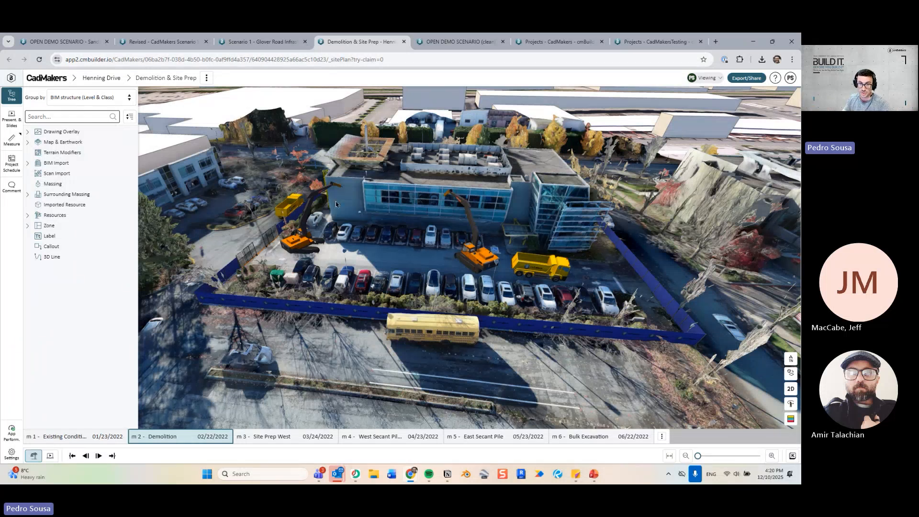
{"action": "left_click_drag", "start_coordinate": [336, 205], "coordinate": [364, 194]}
{"action": "key", "text": "Right"}
{"action": "key", "text": "Left"}
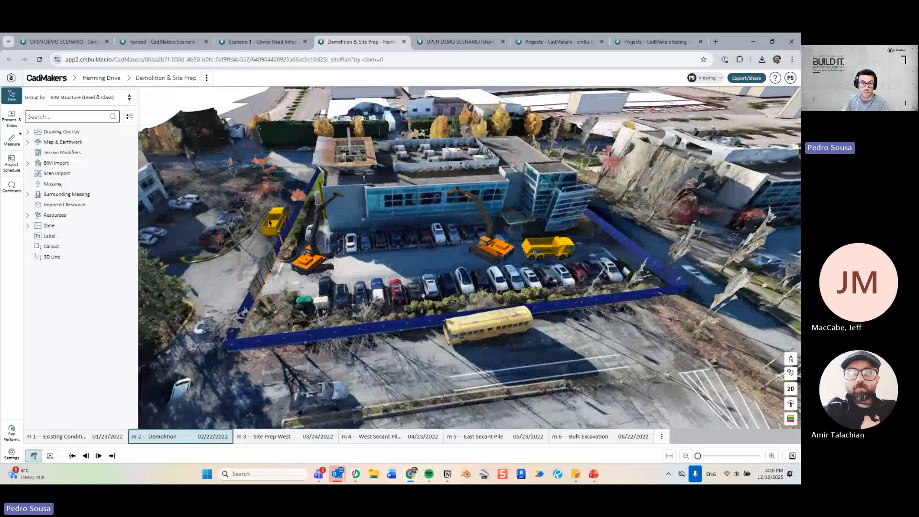
{"action": "left_click_drag", "start_coordinate": [328, 227], "coordinate": [408, 316]}
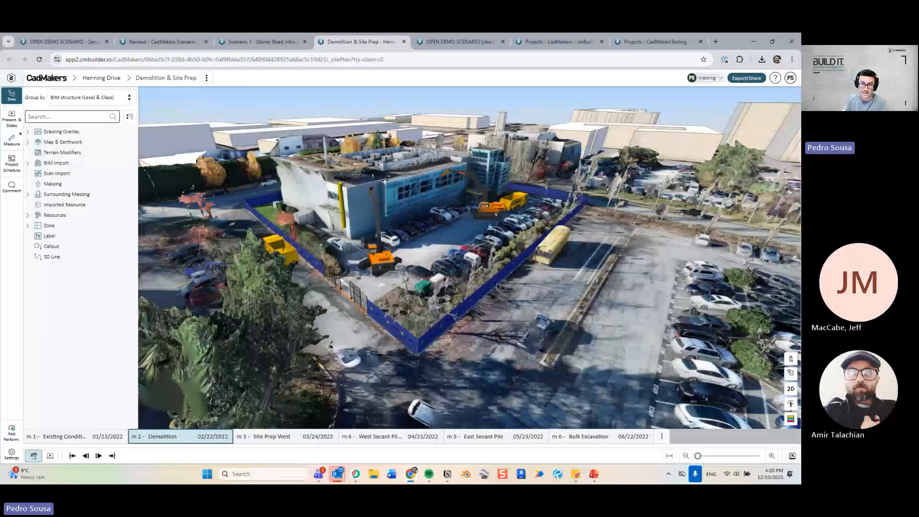
{"action": "left_click_drag", "start_coordinate": [497, 286], "coordinate": [437, 260]}
{"action": "right_click_drag", "start_coordinate": [437, 260], "coordinate": [365, 228]}
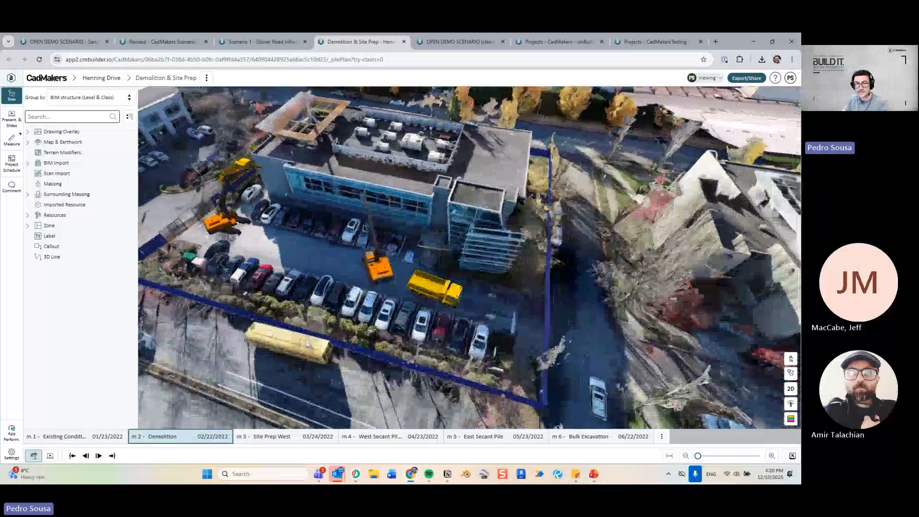
{"action": "left_click_drag", "start_coordinate": [365, 228], "coordinate": [316, 187]}
Step through Site Prep West, West and East Secant Pile to m 6 Bulk Excavation, viewing the pit.
{"action": "key", "text": "Right"}
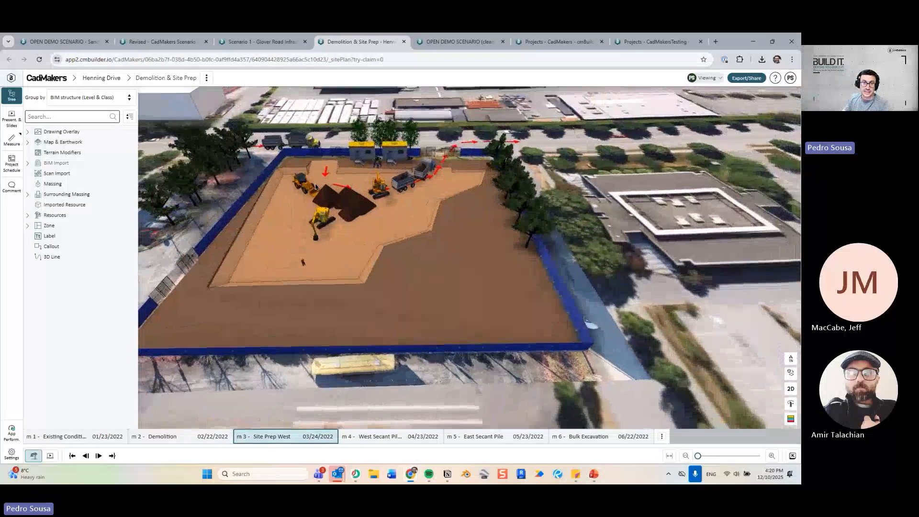
{"action": "key", "text": "Right"}
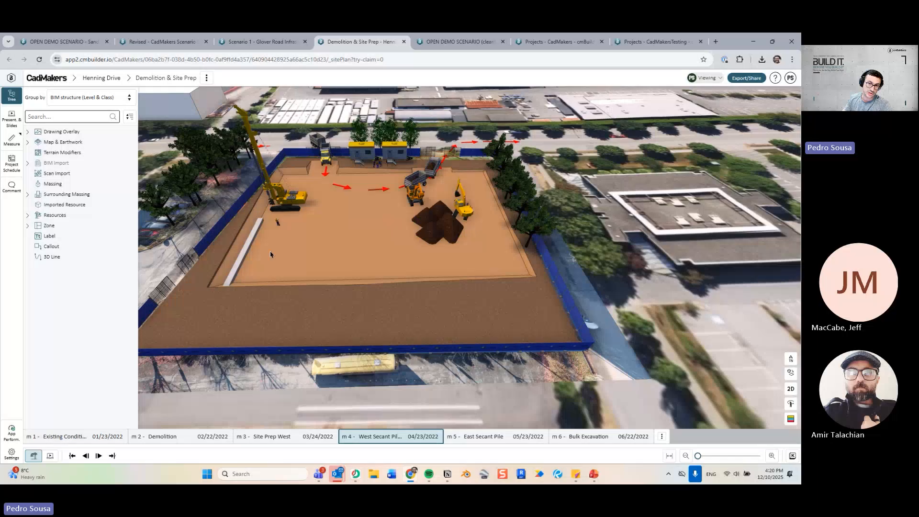
{"action": "key", "text": "Right"}
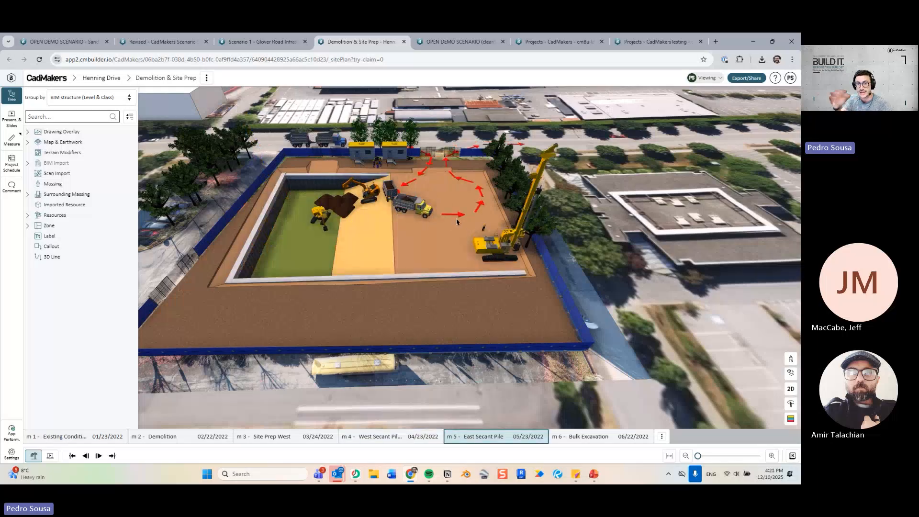
{"action": "key", "text": "Right"}
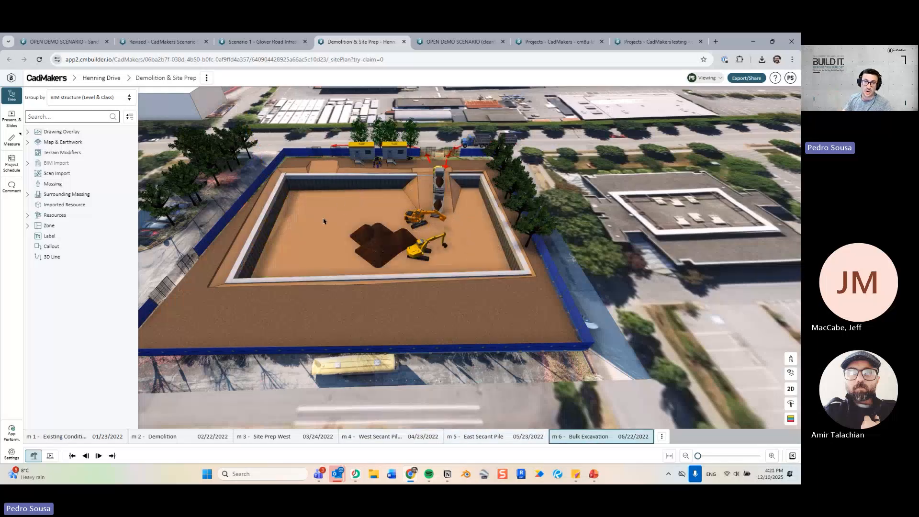
{"action": "key", "text": "Left"}
{"action": "key", "text": "Left"}
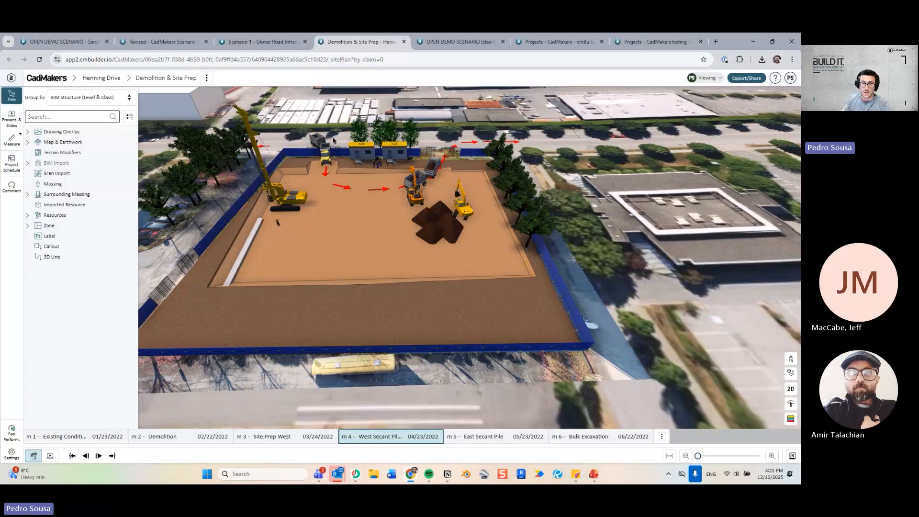
{"action": "left_click_drag", "start_coordinate": [353, 175], "coordinate": [377, 224]}
{"action": "scroll", "coordinate": [376, 226], "scroll_direction": "up", "scroll_amount": 3}
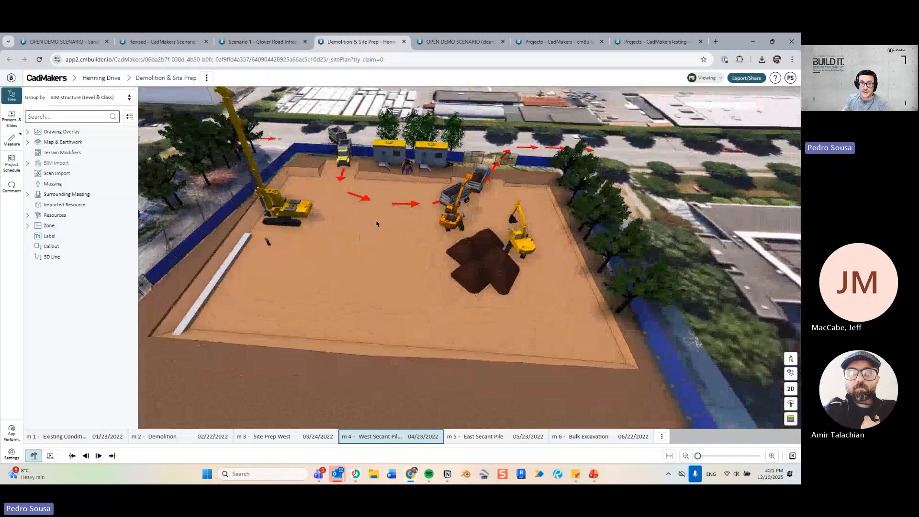
{"action": "key", "text": "Right"}
{"action": "key", "text": "Right"}
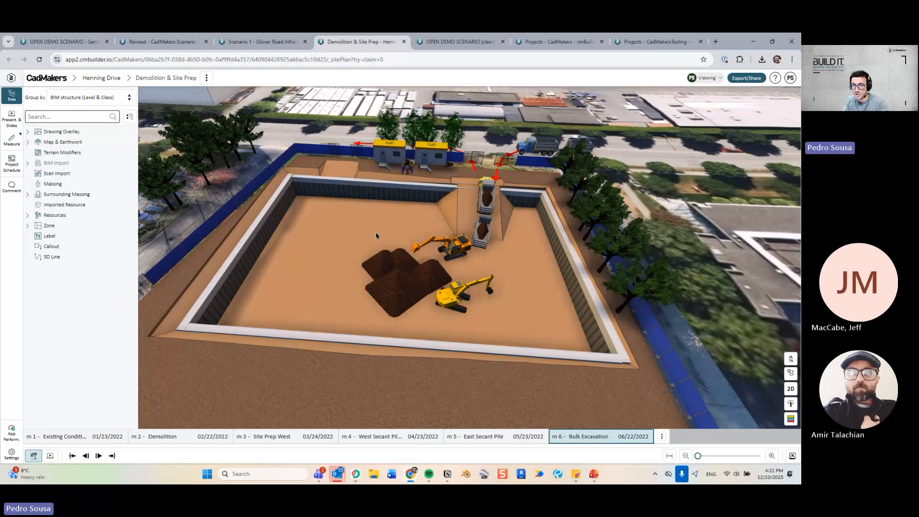
{"action": "scroll", "coordinate": [399, 258], "scroll_direction": "down", "scroll_amount": 4}
{"action": "left_click_drag", "start_coordinate": [400, 258], "coordinate": [423, 250]}
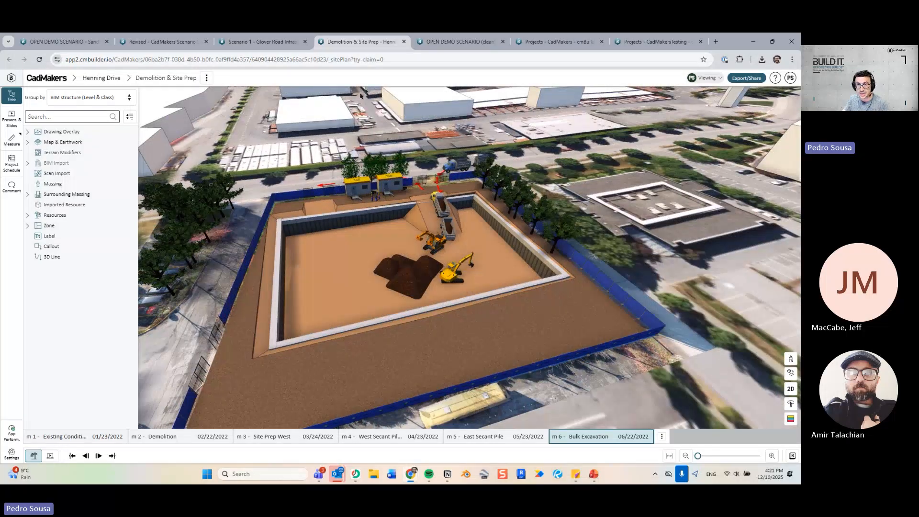
Open the clean OPEN DEMO SCENARIO and orbit around the empty parking lot.
{"action": "left_click", "coordinate": [447, 45]}
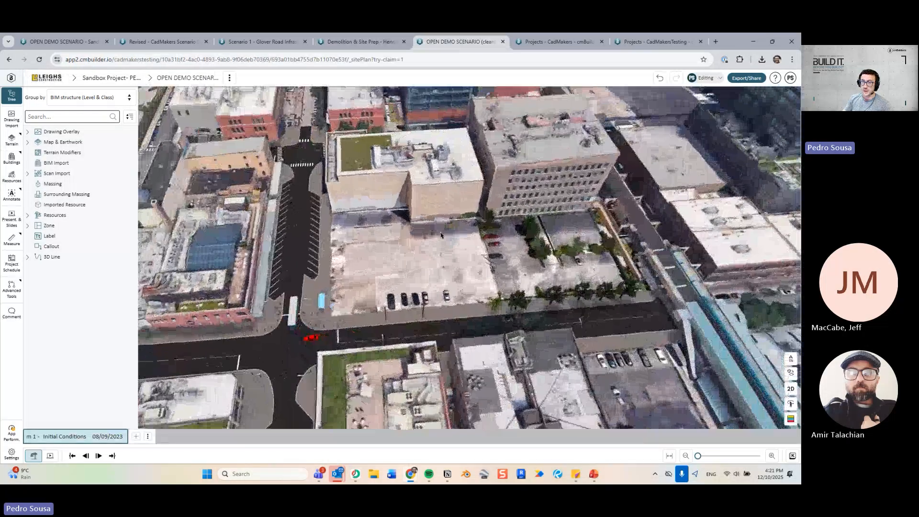
{"action": "left_click_drag", "start_coordinate": [441, 235], "coordinate": [403, 239]}
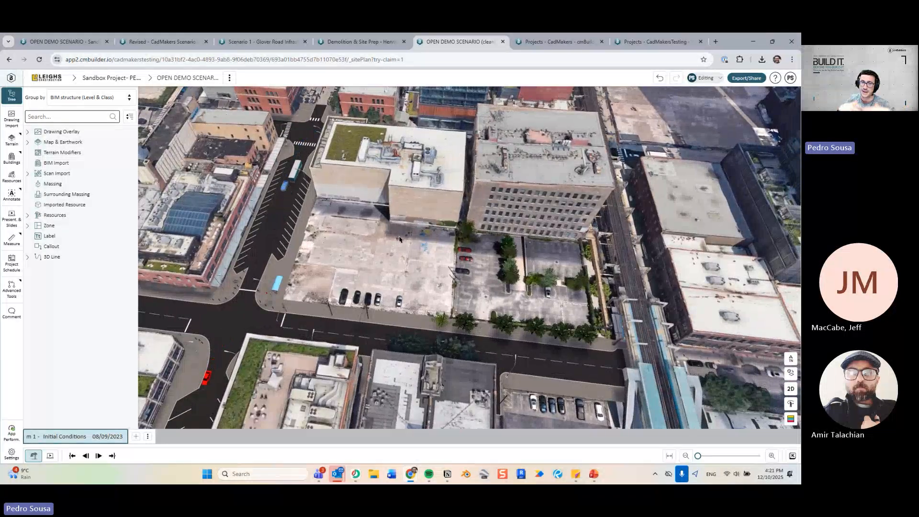
{"action": "left_click_drag", "start_coordinate": [360, 255], "coordinate": [365, 252]}
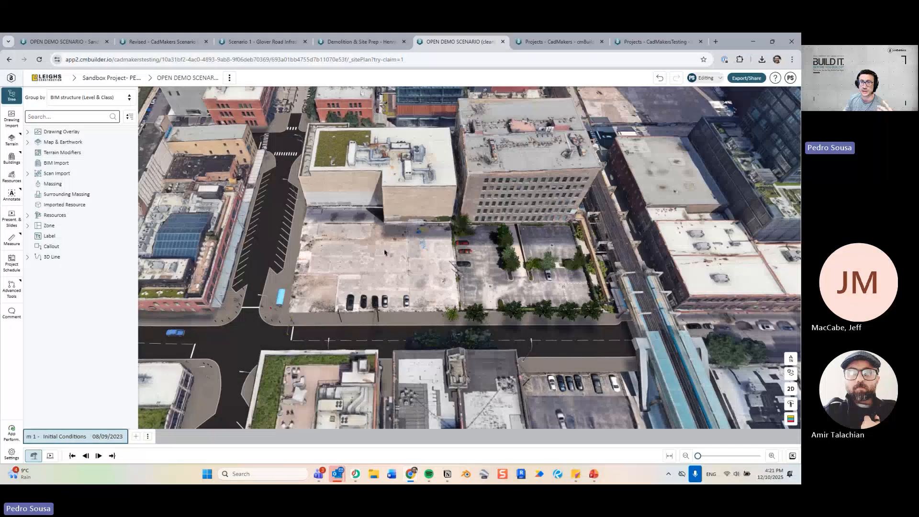
{"action": "mouse_move", "coordinate": [381, 250]}
{"action": "left_mouse_down"}
{"action": "mouse_move", "coordinate": [388, 245]}
{"action": "mouse_move", "coordinate": [367, 254]}
{"action": "mouse_move", "coordinate": [387, 255]}
{"action": "left_mouse_up"}
{"action": "left_click_drag", "start_coordinate": [423, 231], "coordinate": [343, 263]}
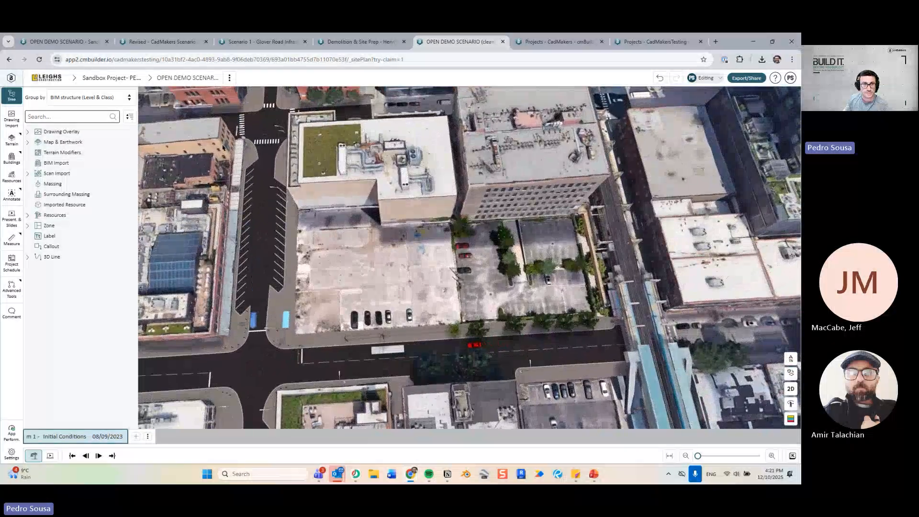
Glance at the finished-tower scenario, return to the clean demo, and reframe the empty lot.
{"action": "left_click", "coordinate": [69, 43]}
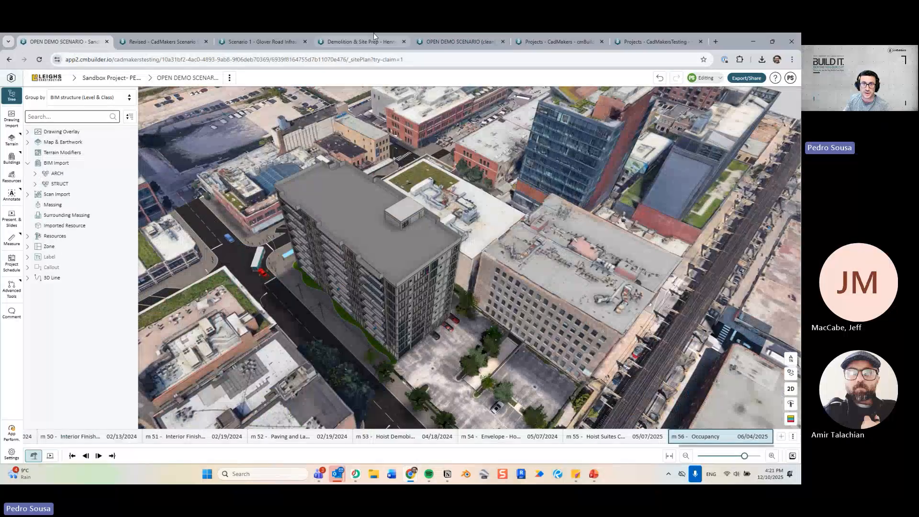
{"action": "left_click", "coordinate": [457, 41]}
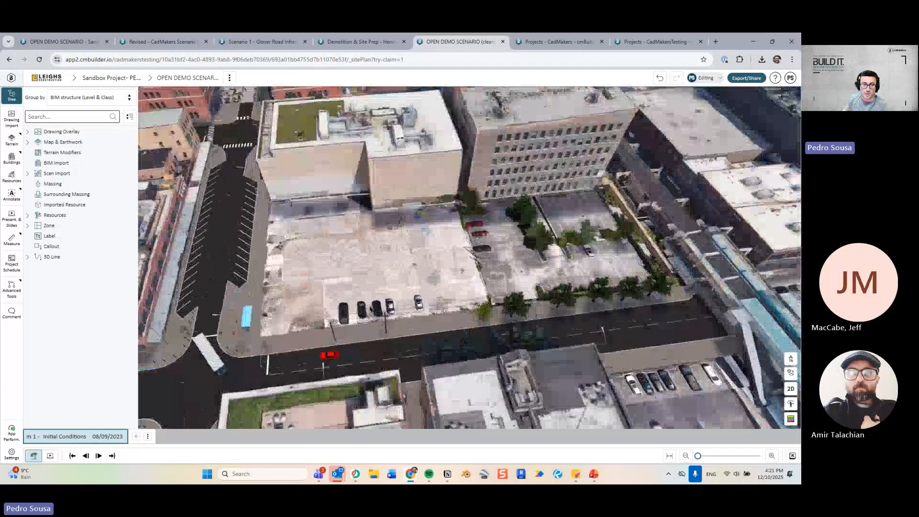
{"action": "left_click_drag", "start_coordinate": [372, 311], "coordinate": [371, 289]}
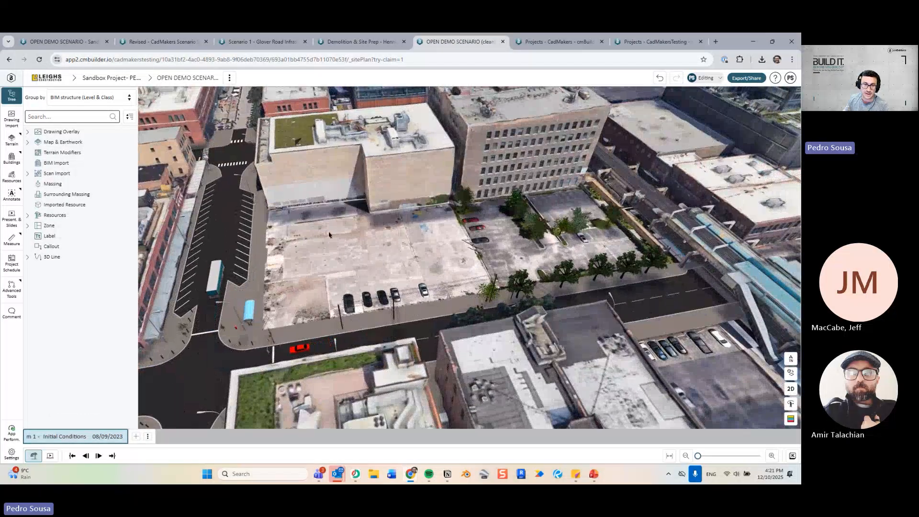
{"action": "right_click_drag", "start_coordinate": [335, 238], "coordinate": [420, 255]}
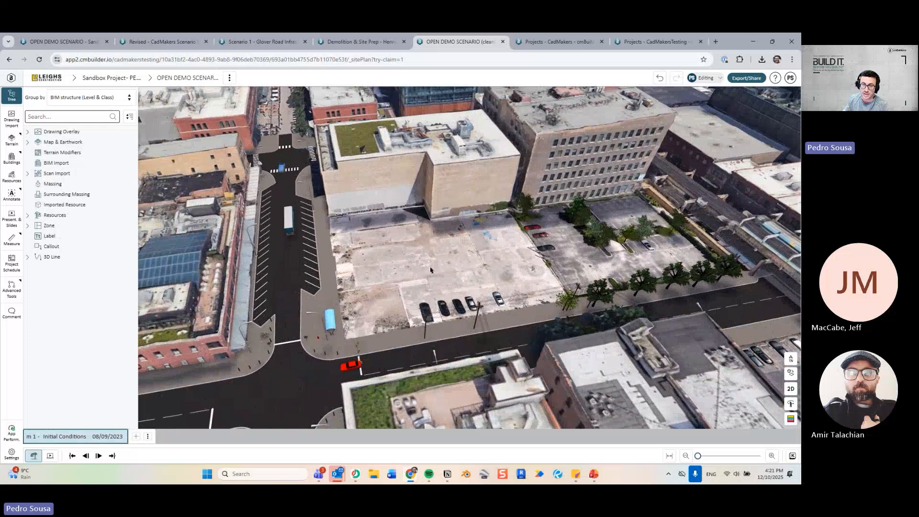
{"action": "left_click_drag", "start_coordinate": [430, 270], "coordinate": [372, 258]}
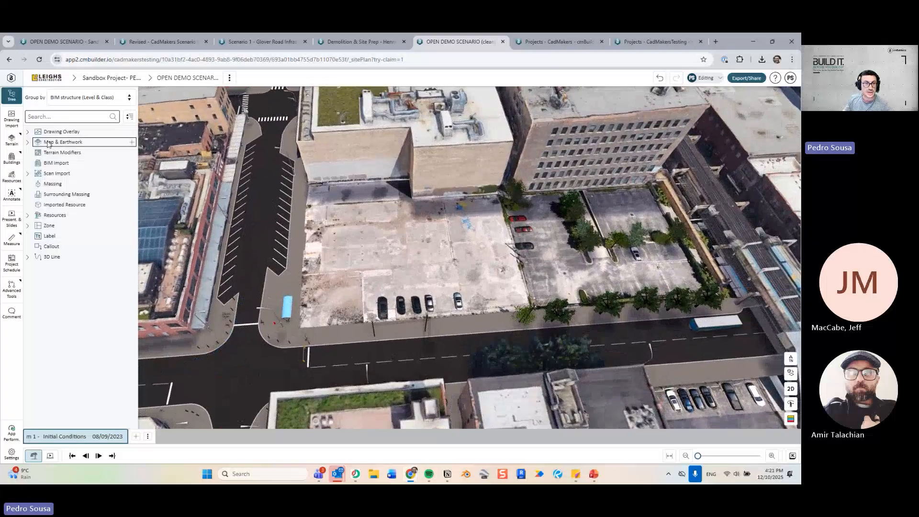
Import 'Sandbox - Logistics Plan v1.pdf' through Drawing Import as an overlay on the lot.
{"action": "left_click", "coordinate": [11, 118]}
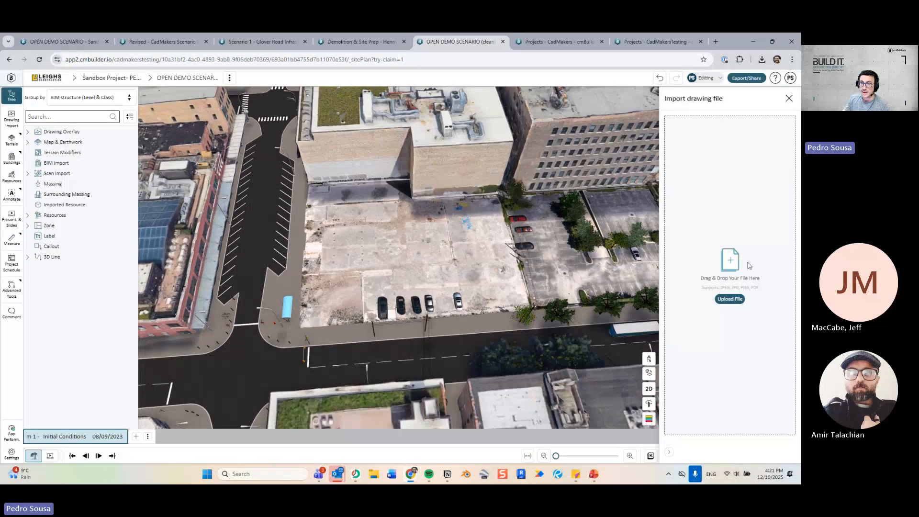
{"action": "left_click", "coordinate": [733, 299]}
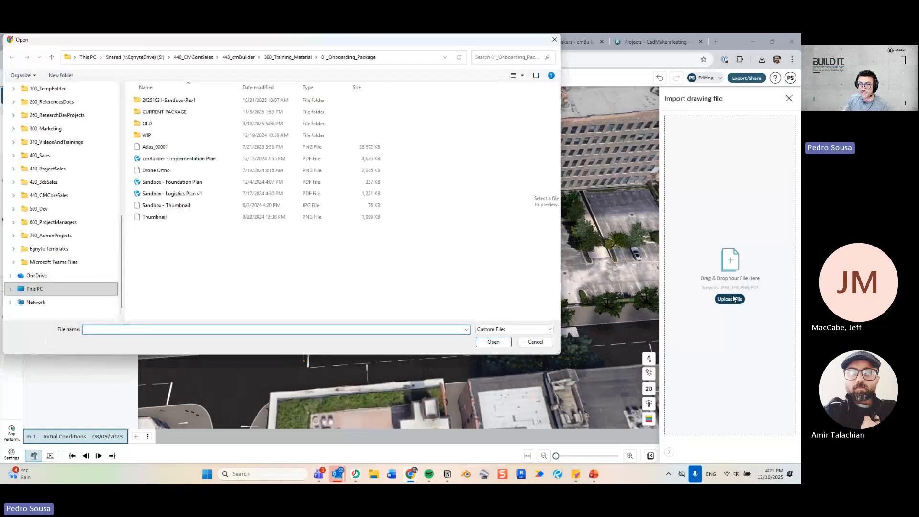
{"action": "left_click", "coordinate": [198, 195]}
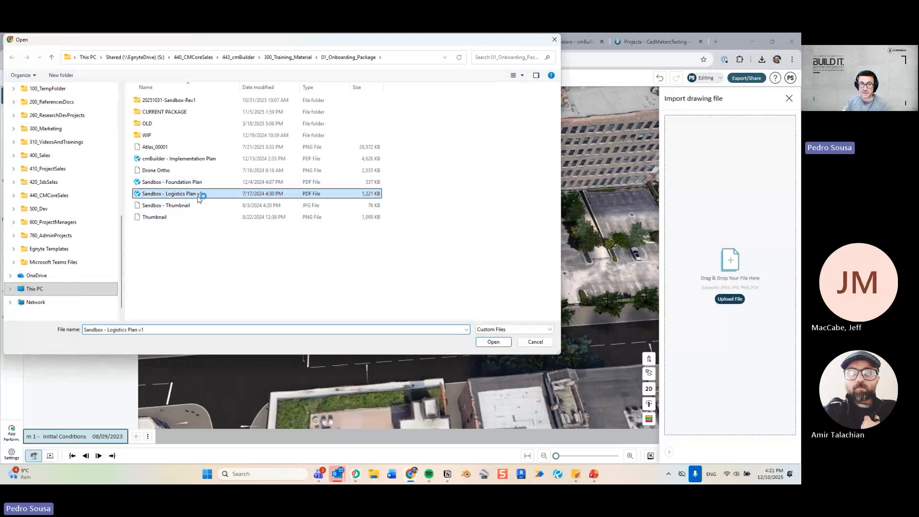
{"action": "left_click", "coordinate": [493, 343]}
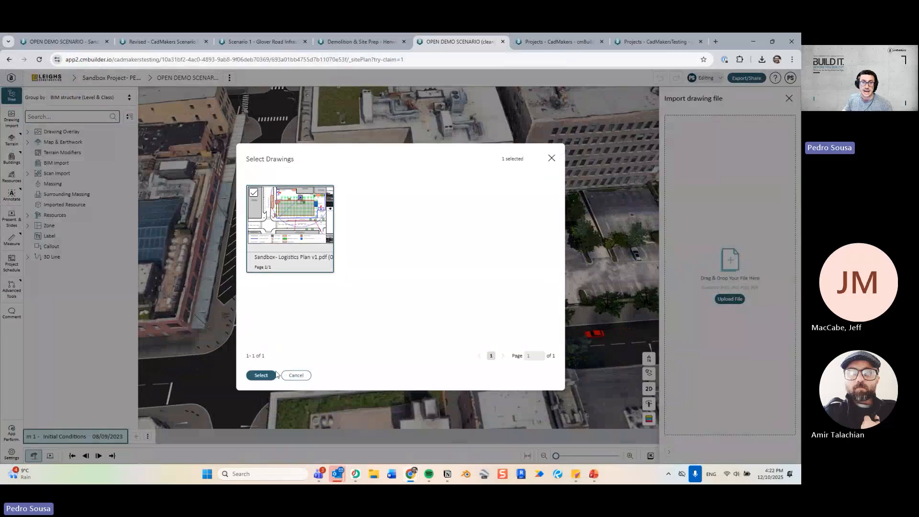
{"action": "left_click", "coordinate": [269, 376]}
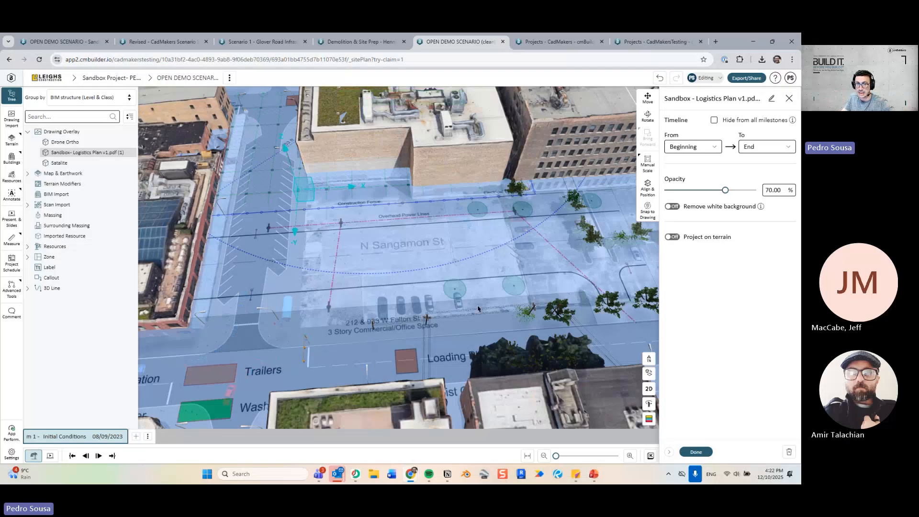
Start Align & position with the drawing overlay at opacity 0 and the side tree hidden.
{"action": "left_click", "coordinate": [648, 190]}
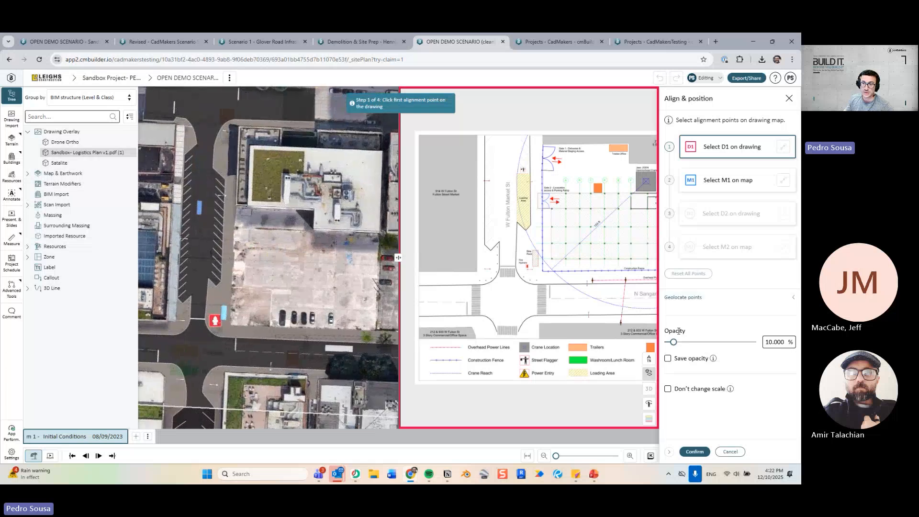
{"action": "left_click_drag", "start_coordinate": [674, 343], "coordinate": [664, 343]}
{"action": "left_click", "coordinate": [16, 101]}
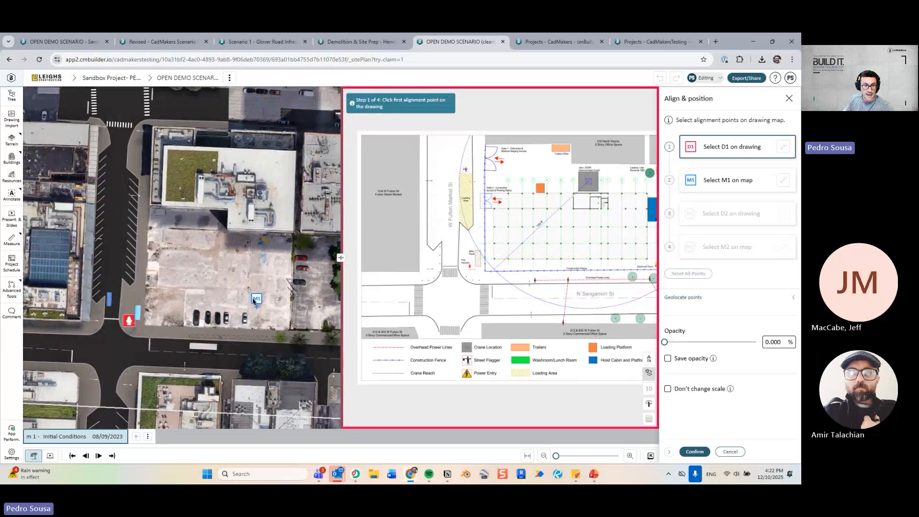
{"action": "scroll", "coordinate": [181, 237], "scroll_direction": "up", "scroll_amount": 5}
{"action": "scroll", "coordinate": [181, 237], "scroll_direction": "up", "scroll_amount": 5}
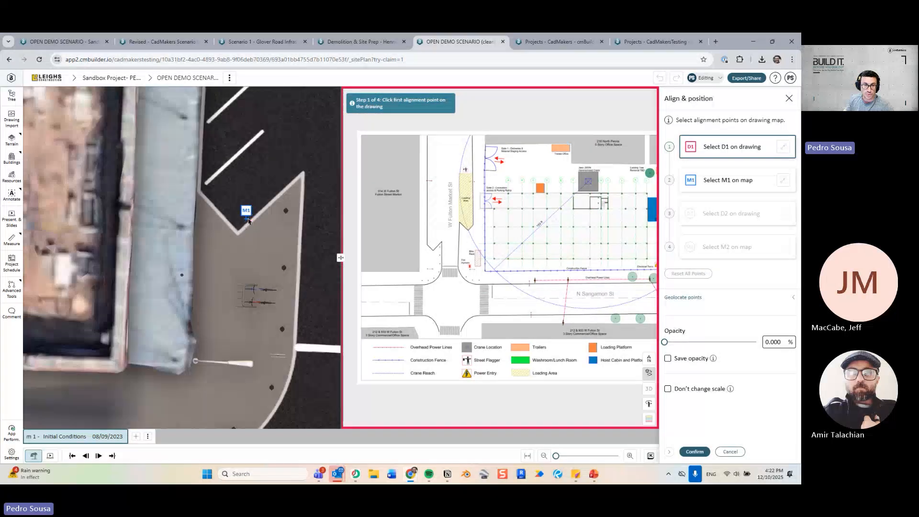
Match two curb-corner point pairs, M1/D1 and M2/D2, between the map and drawing.
{"action": "left_click", "coordinate": [212, 203]}
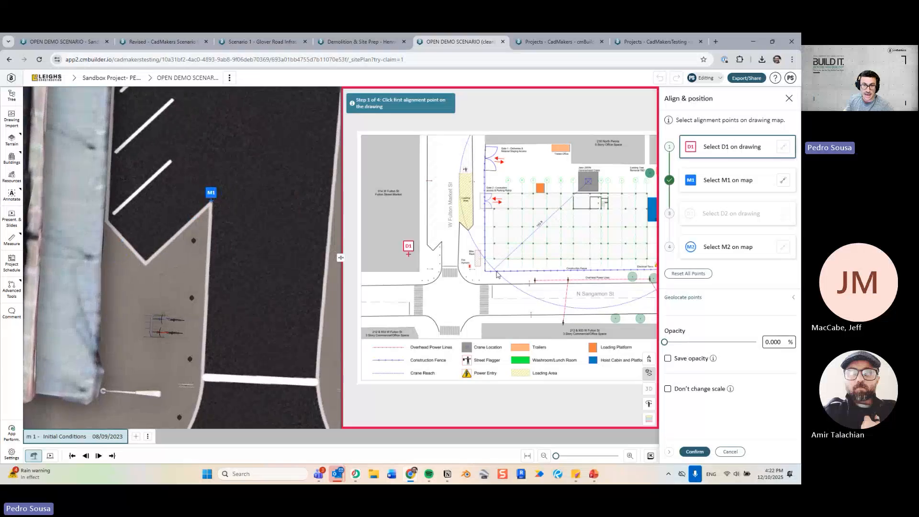
{"action": "scroll", "coordinate": [387, 257], "scroll_direction": "up", "scroll_amount": 6}
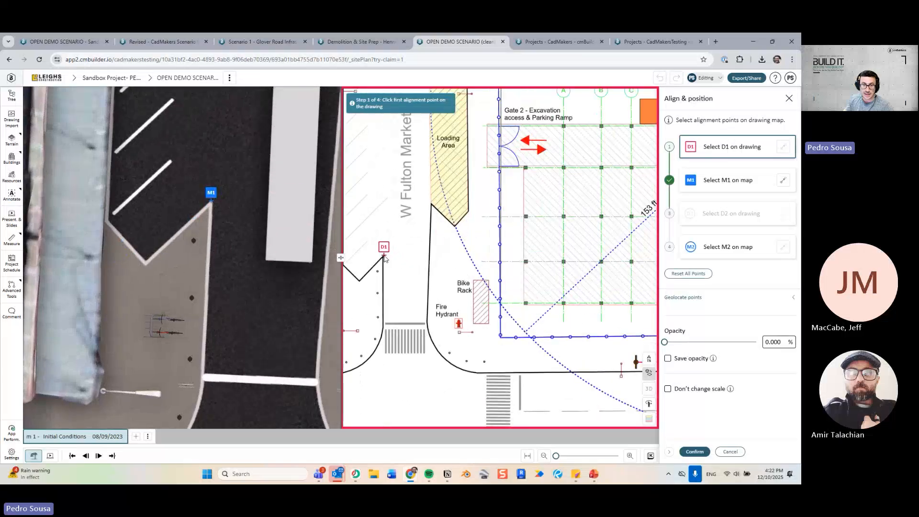
{"action": "left_click", "coordinate": [383, 254]}
{"action": "scroll", "coordinate": [268, 258], "scroll_direction": "down", "scroll_amount": 5}
{"action": "scroll", "coordinate": [268, 287], "scroll_direction": "up", "scroll_amount": 5}
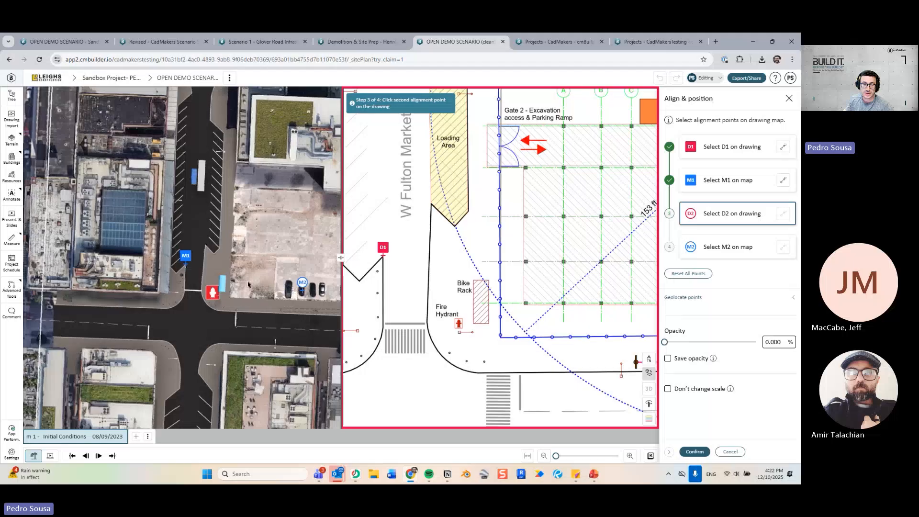
{"action": "scroll", "coordinate": [240, 321], "scroll_direction": "up", "scroll_amount": 5}
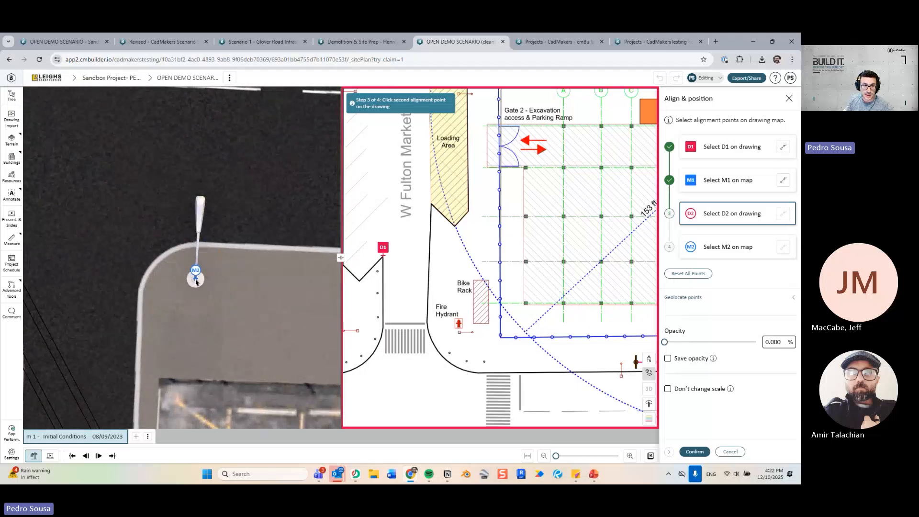
{"action": "left_click", "coordinate": [195, 282]}
{"action": "scroll", "coordinate": [485, 301], "scroll_direction": "down", "scroll_amount": 5}
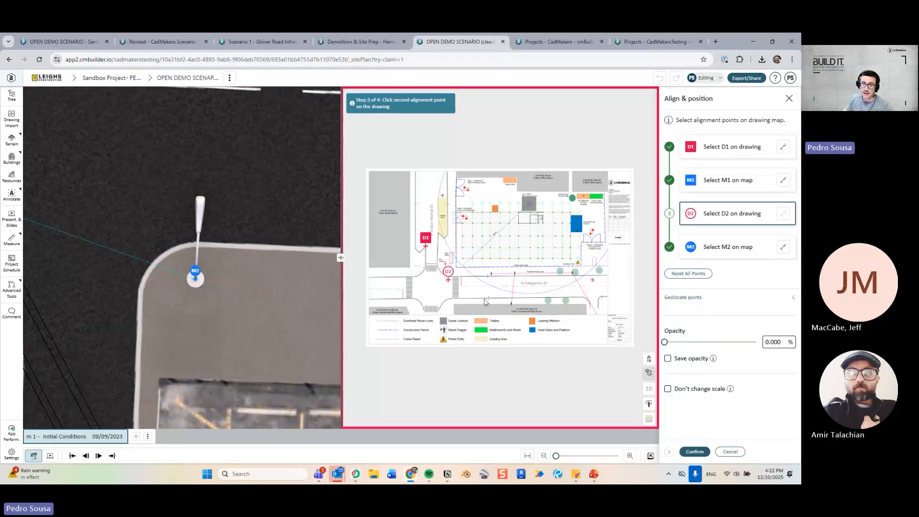
{"action": "scroll", "coordinate": [485, 301], "scroll_direction": "up", "scroll_amount": 5}
{"action": "scroll", "coordinate": [580, 246], "scroll_direction": "up", "scroll_amount": 3}
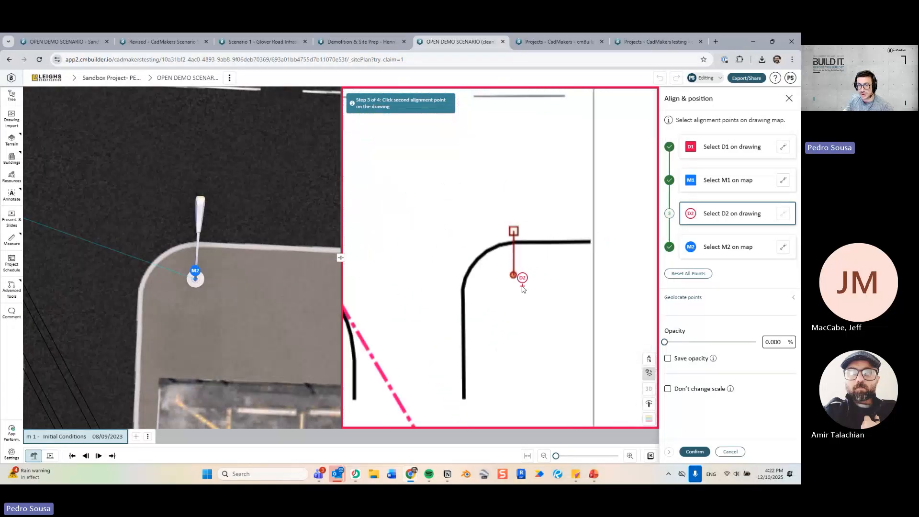
{"action": "left_click", "coordinate": [513, 275]}
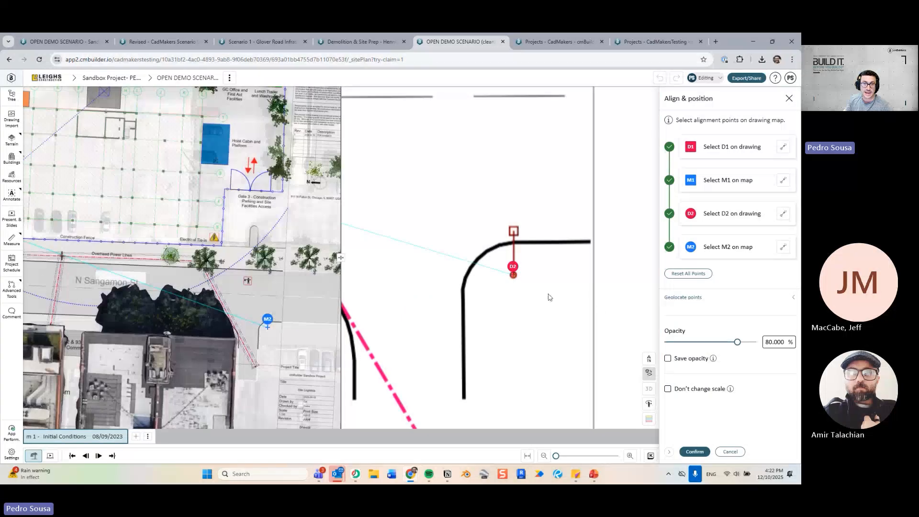
Check the overlay fit, nudge map point M2 to refine alignment, and confirm.
{"action": "left_click_drag", "start_coordinate": [186, 250], "coordinate": [247, 260]}
{"action": "right_click_drag", "start_coordinate": [248, 260], "coordinate": [252, 228]}
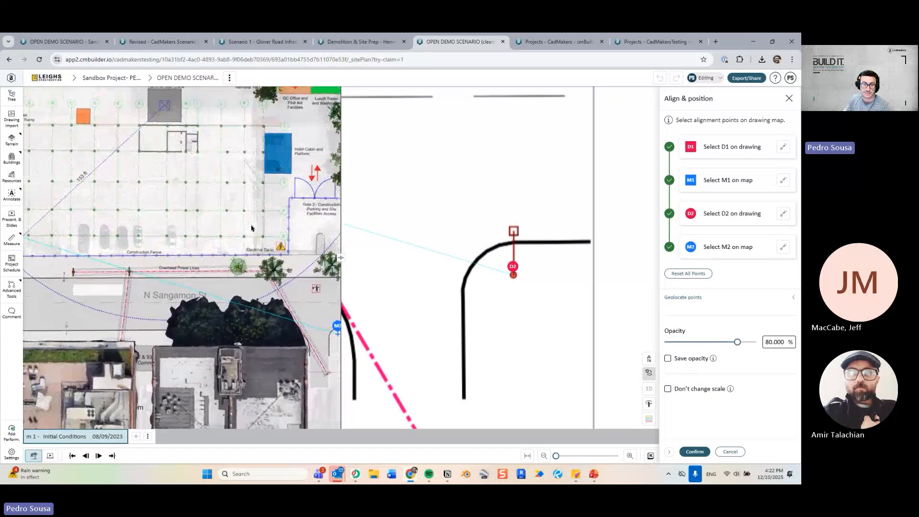
{"action": "scroll", "coordinate": [252, 228], "scroll_direction": "down", "scroll_amount": 3}
{"action": "left_click_drag", "start_coordinate": [139, 205], "coordinate": [105, 182]}
{"action": "scroll", "coordinate": [242, 301], "scroll_direction": "up", "scroll_amount": 3}
{"action": "left_click_drag", "start_coordinate": [245, 308], "coordinate": [130, 300]}
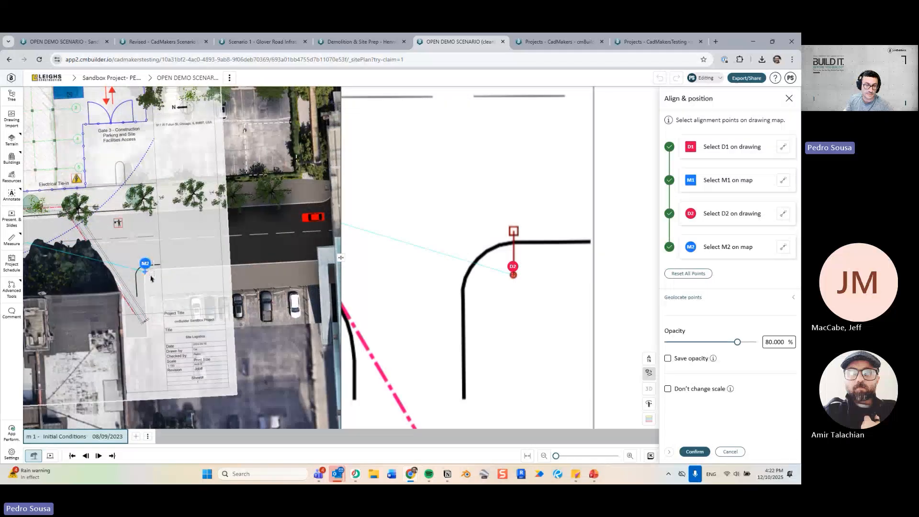
{"action": "scroll", "coordinate": [137, 289], "scroll_direction": "up", "scroll_amount": 5}
{"action": "scroll", "coordinate": [137, 288], "scroll_direction": "up", "scroll_amount": 2}
{"action": "left_click_drag", "start_coordinate": [181, 288], "coordinate": [266, 292]}
{"action": "scroll", "coordinate": [174, 268], "scroll_direction": "up", "scroll_amount": 3}
{"action": "mouse_move", "coordinate": [148, 283]}
{"action": "left_mouse_down"}
{"action": "mouse_move", "coordinate": [127, 279]}
{"action": "mouse_move", "coordinate": [149, 261]}
{"action": "mouse_move", "coordinate": [187, 277]}
{"action": "left_mouse_up"}
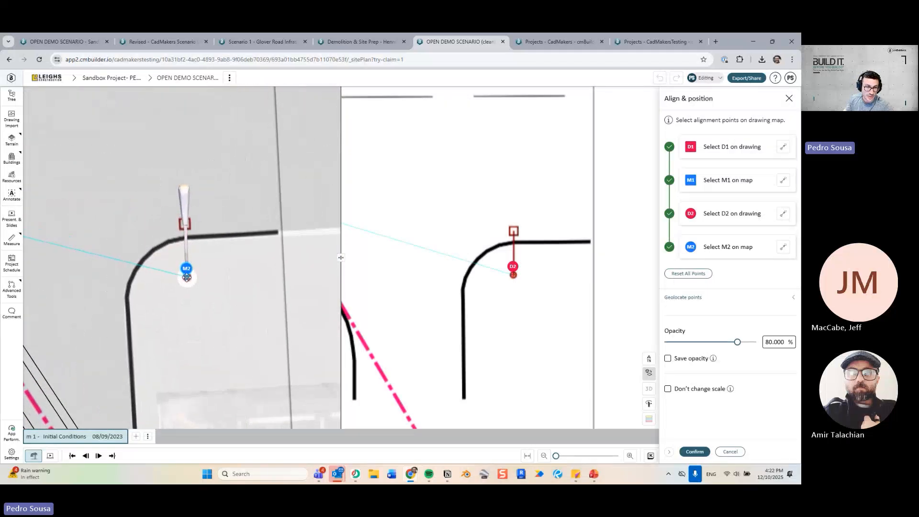
{"action": "left_click", "coordinate": [695, 452]}
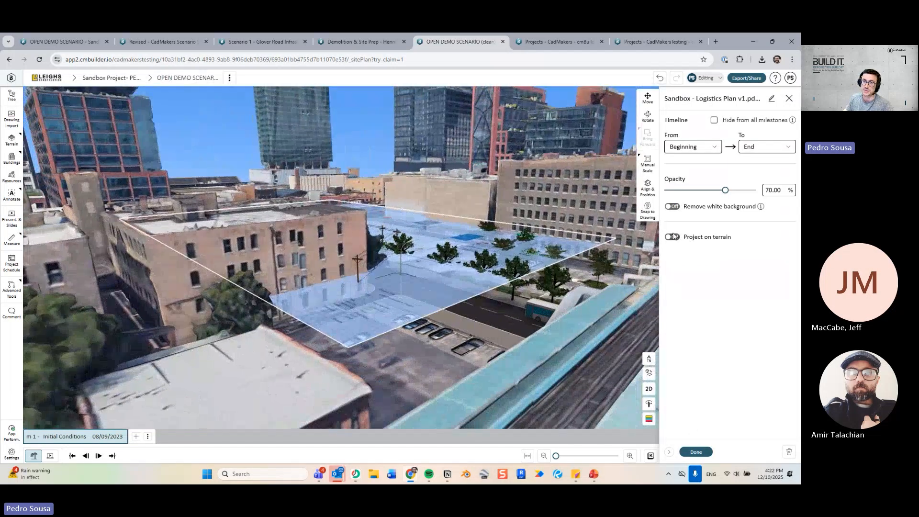
Turn on Project on terrain so the logistics plan drapes over the ground.
{"action": "left_click", "coordinate": [673, 236]}
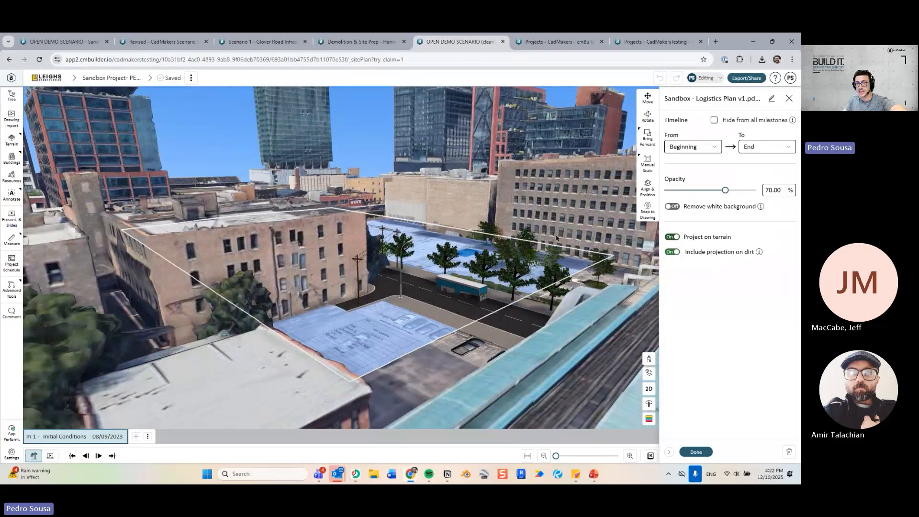
{"action": "middle_click_drag", "start_coordinate": [476, 197], "coordinate": [536, 268]}
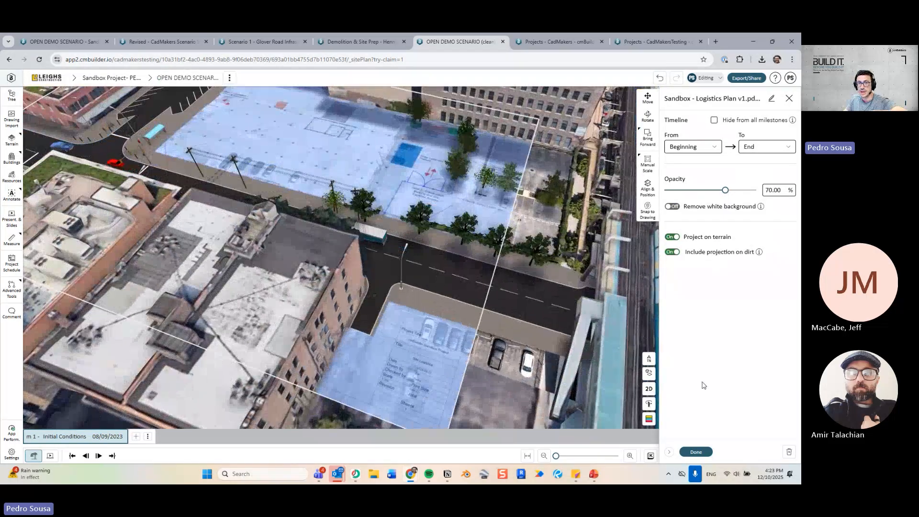
{"action": "left_click", "coordinate": [706, 453]}
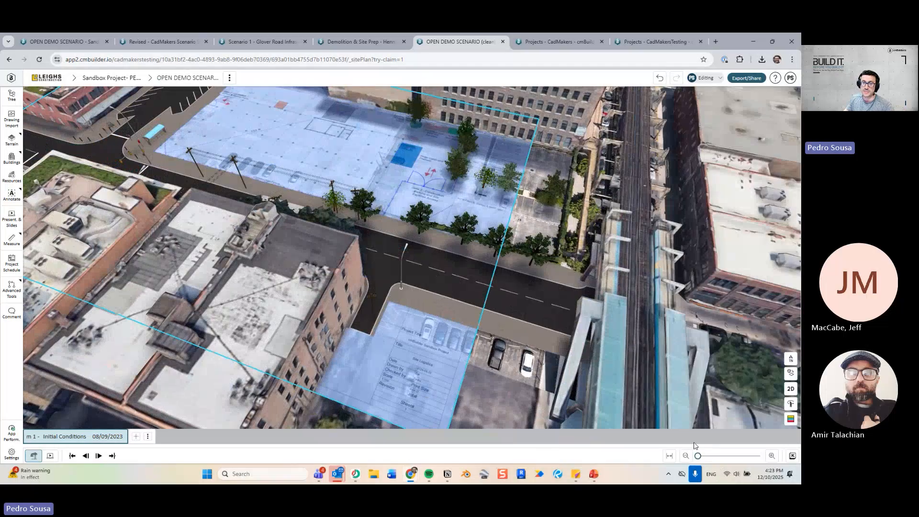
Set the drawing overlay to hide from all milestones, then zoom in over the lot.
{"action": "left_click", "coordinate": [451, 195]}
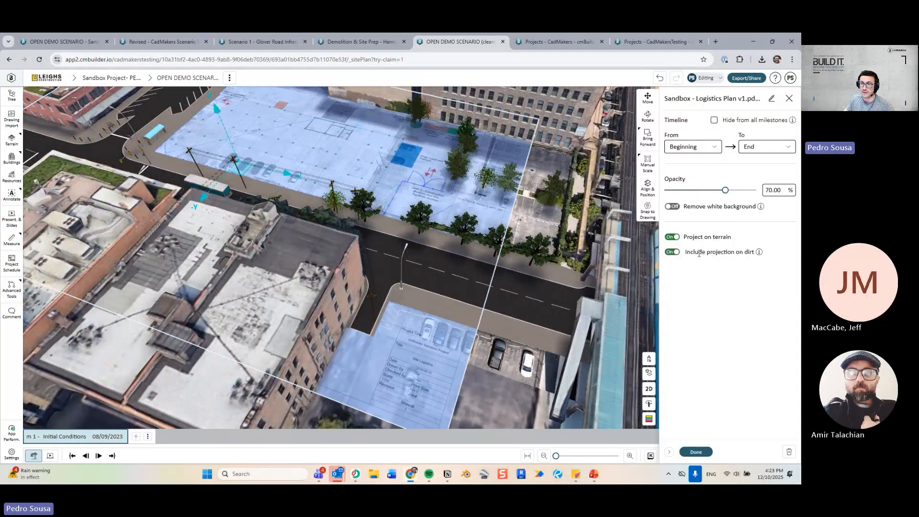
{"action": "left_click", "coordinate": [739, 122]}
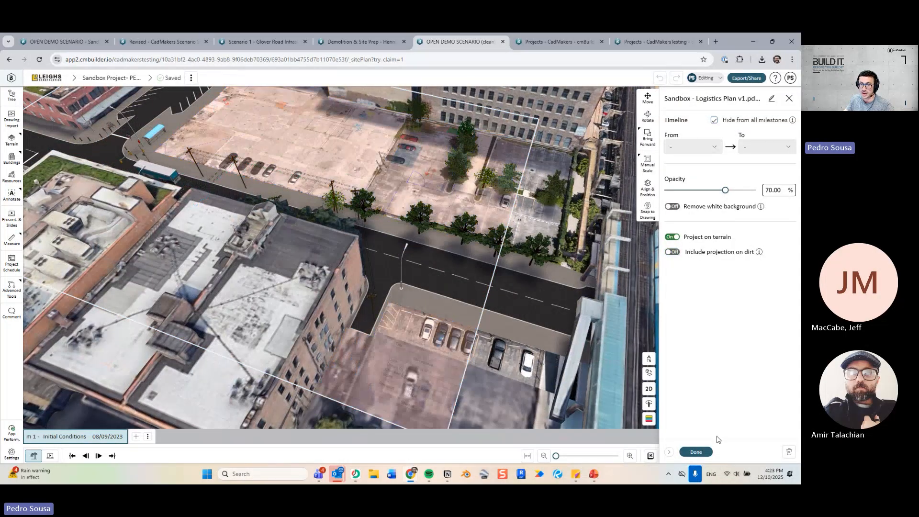
{"action": "left_click", "coordinate": [697, 452]}
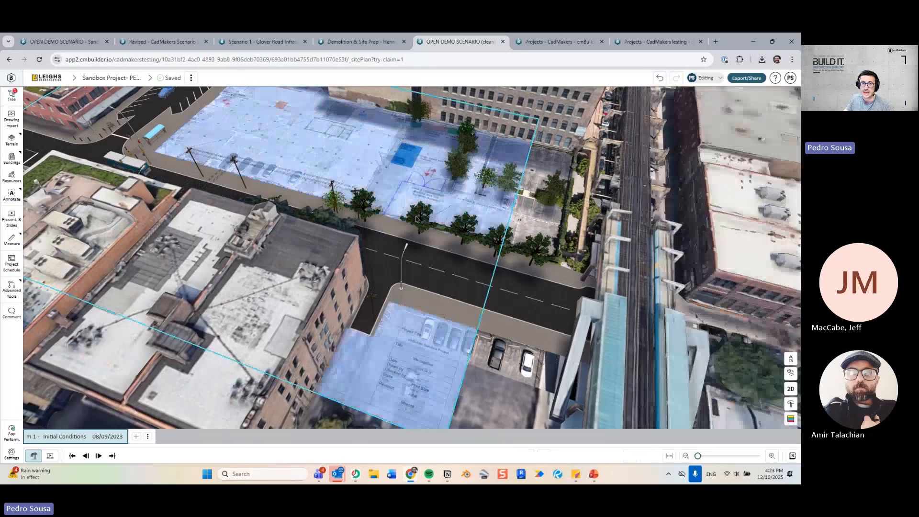
{"action": "scroll", "coordinate": [436, 290], "scroll_direction": "up", "scroll_amount": 2}
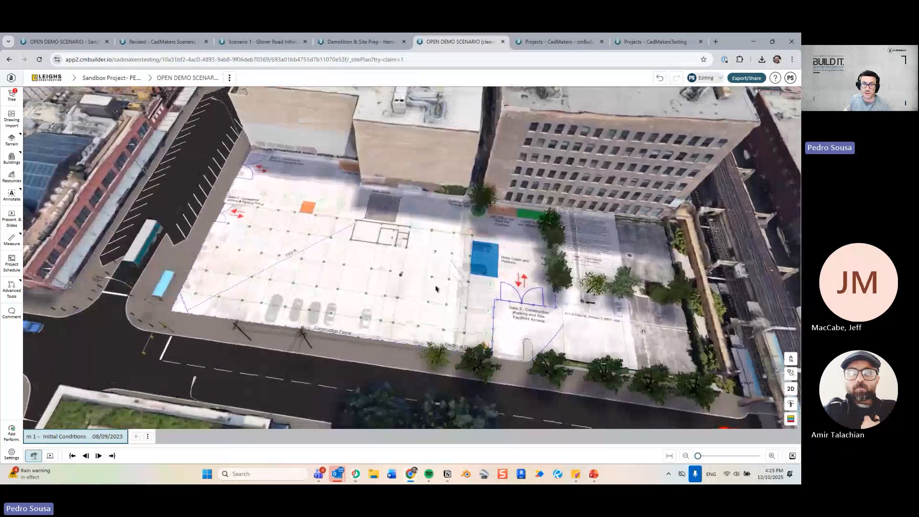
{"action": "mouse_move", "coordinate": [435, 289]}
{"action": "left_mouse_down"}
{"action": "mouse_move", "coordinate": [455, 281]}
{"action": "mouse_move", "coordinate": [396, 288]}
{"action": "mouse_move", "coordinate": [386, 264]}
{"action": "mouse_move", "coordinate": [283, 246]}
{"action": "left_mouse_up"}
{"action": "scroll", "coordinate": [431, 277], "scroll_direction": "up", "scroll_amount": 3}
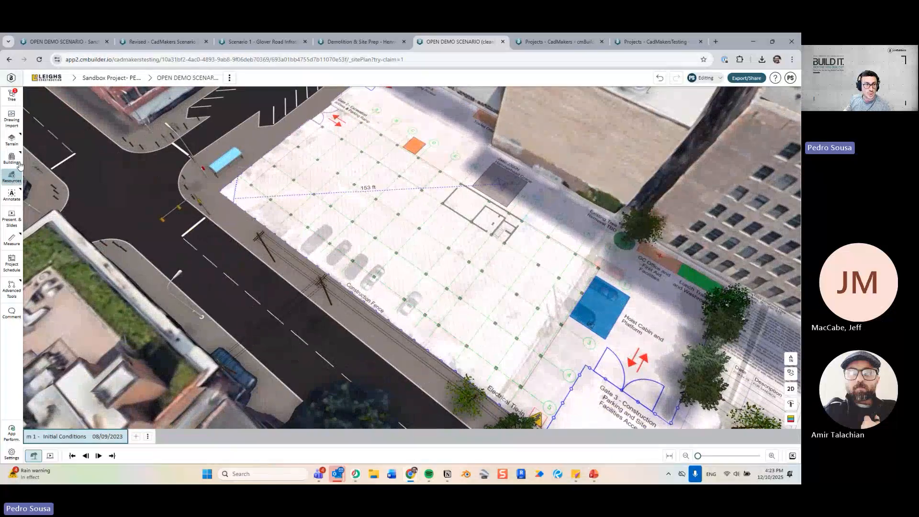
{"action": "left_click", "coordinate": [18, 163]}
Load the STRUCT model from the project files via BIM Import and orbit around the new tower.
{"action": "left_click", "coordinate": [44, 176]}
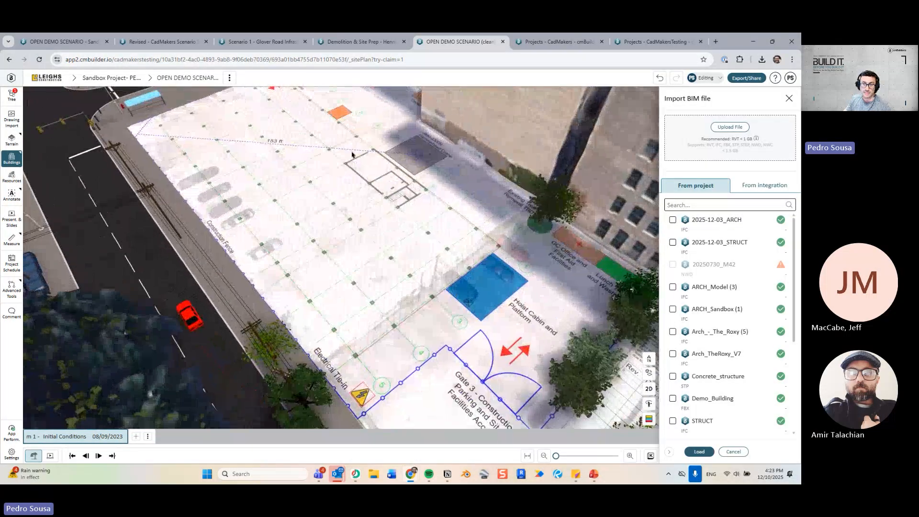
{"action": "scroll", "coordinate": [678, 274], "scroll_direction": "down", "scroll_amount": 3}
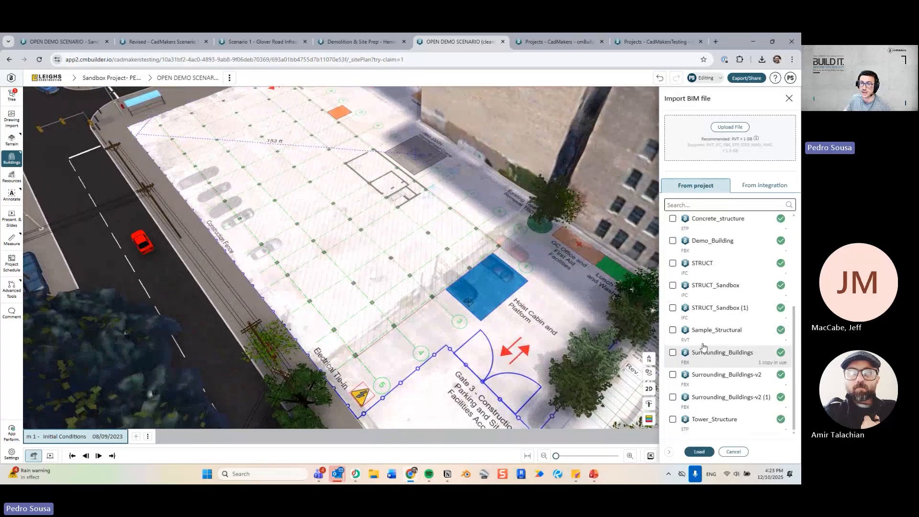
{"action": "left_click", "coordinate": [673, 263]}
{"action": "left_click", "coordinate": [699, 452]}
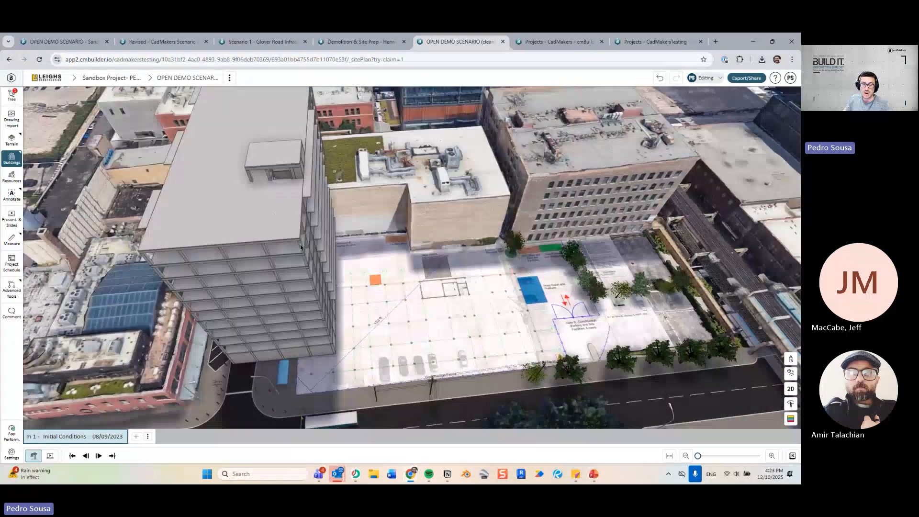
{"action": "left_click_drag", "start_coordinate": [403, 306], "coordinate": [351, 291]}
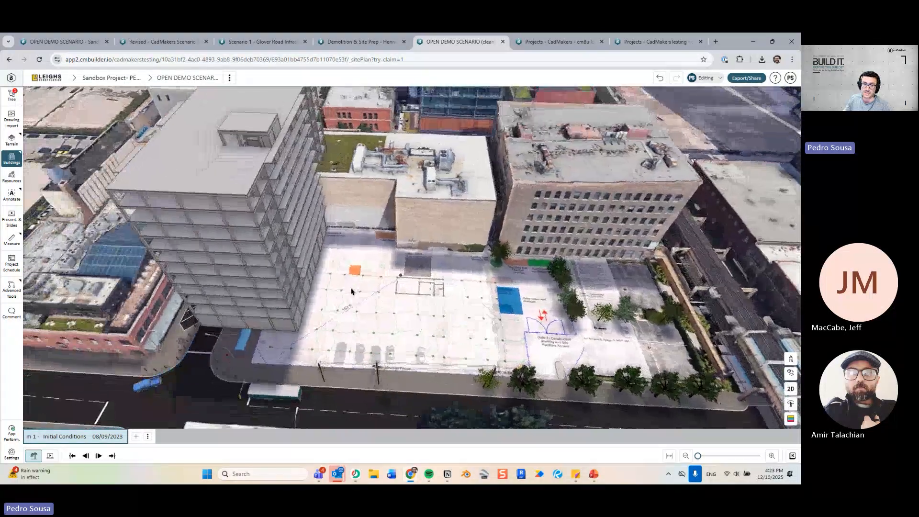
{"action": "left_click", "coordinate": [393, 311]}
{"action": "left_click", "coordinate": [648, 117]}
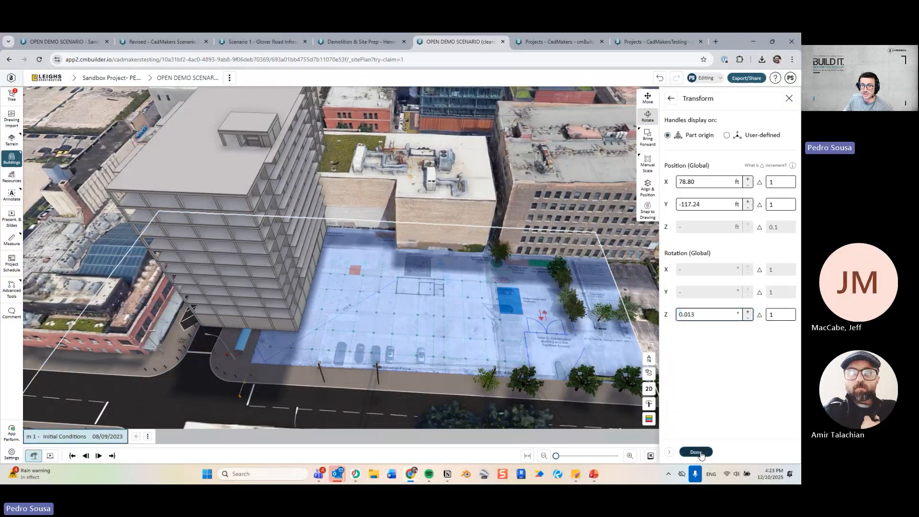
Select the whole STRUCT model for transforming and switch to a top-down plan view.
{"action": "left_click", "coordinate": [699, 452]}
{"action": "left_click", "coordinate": [244, 180]}
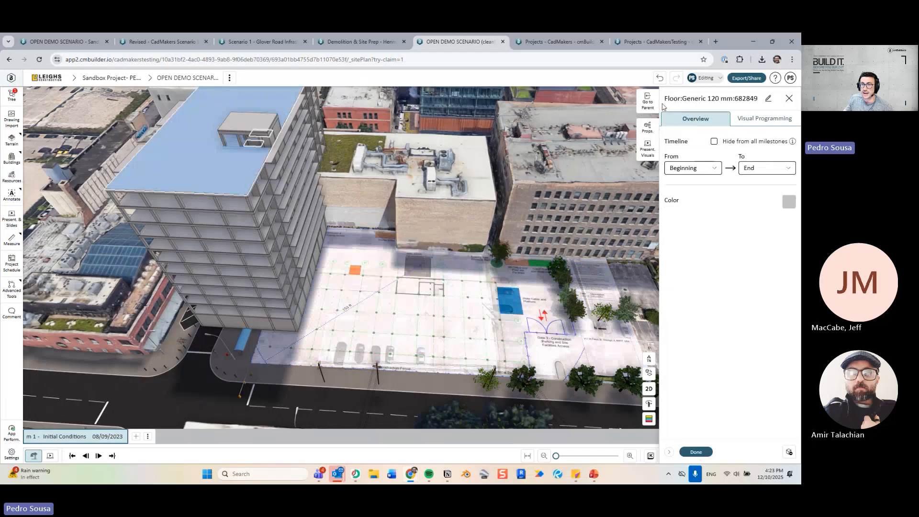
{"action": "left_click", "coordinate": [648, 102]}
{"action": "left_click", "coordinate": [648, 116]}
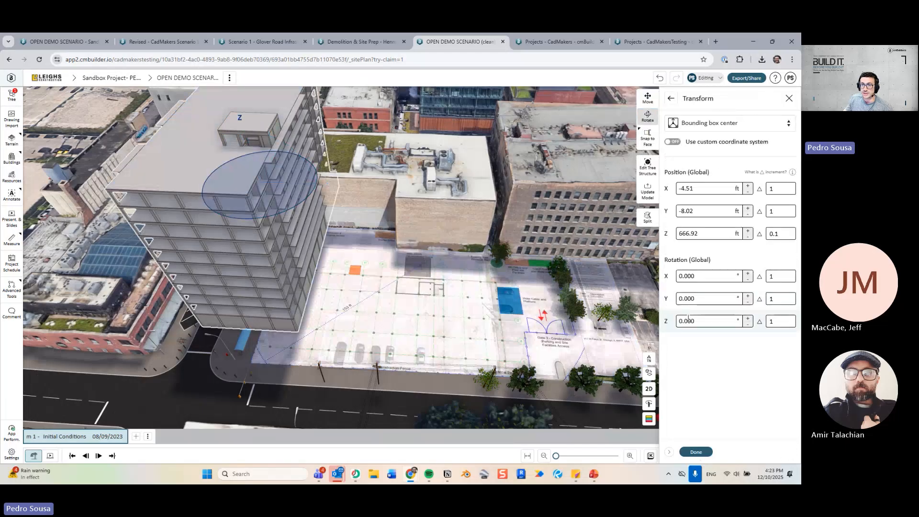
{"action": "key", "text": "Return"}
{"action": "scroll", "coordinate": [479, 291], "scroll_direction": "down", "scroll_amount": 3}
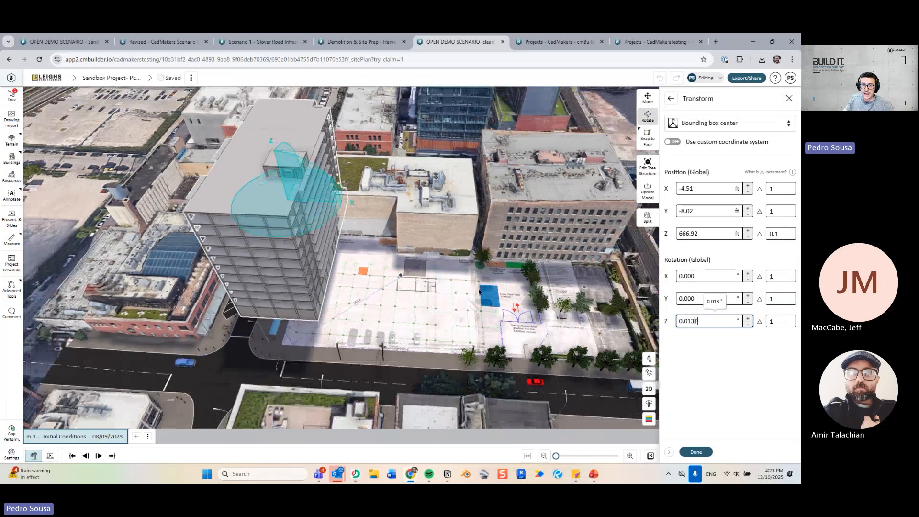
{"action": "left_click_drag", "start_coordinate": [565, 330], "coordinate": [591, 369]}
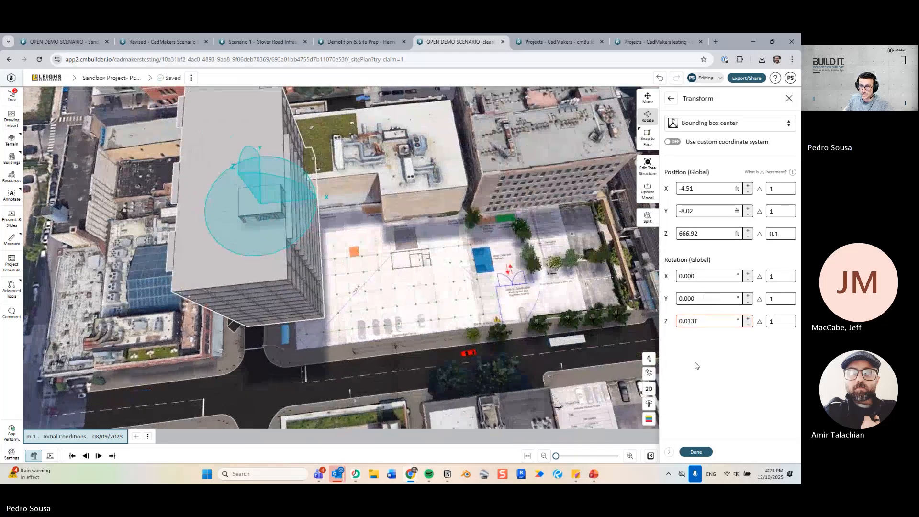
{"action": "key", "text": "Escape"}
{"action": "key", "text": "Escape"}
{"action": "key", "text": "shift+t"}
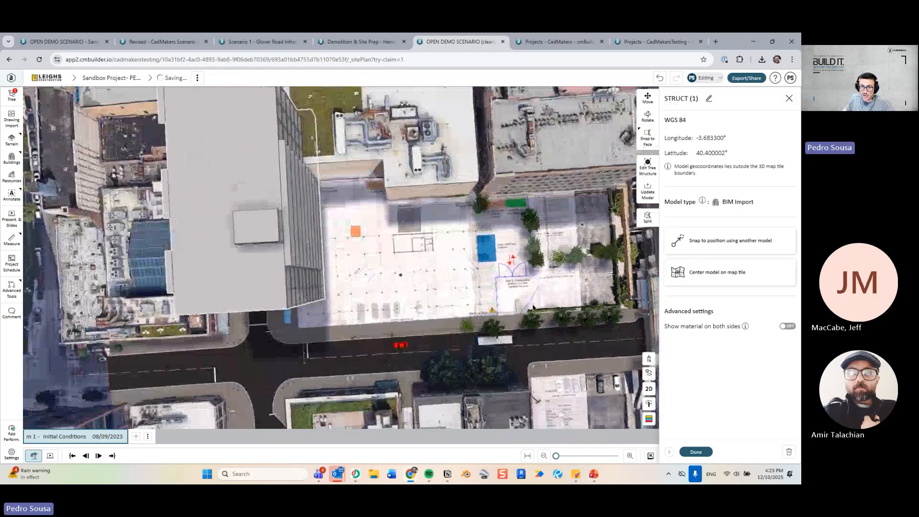
{"action": "key", "text": "Escape"}
Rotate the STRUCT tower a quarter turn to 90.013° and move it onto the site footprint.
{"action": "left_click_drag", "start_coordinate": [401, 275], "coordinate": [329, 199]}
{"action": "left_click", "coordinate": [288, 282]}
{"action": "mouse_move", "coordinate": [454, 278]}
{"action": "left_mouse_down"}
{"action": "mouse_move", "coordinate": [401, 274]}
{"action": "mouse_move", "coordinate": [454, 292]}
{"action": "left_mouse_up"}
{"action": "scroll", "coordinate": [401, 275], "scroll_direction": "up", "scroll_amount": 2}
{"action": "key", "text": "m"}
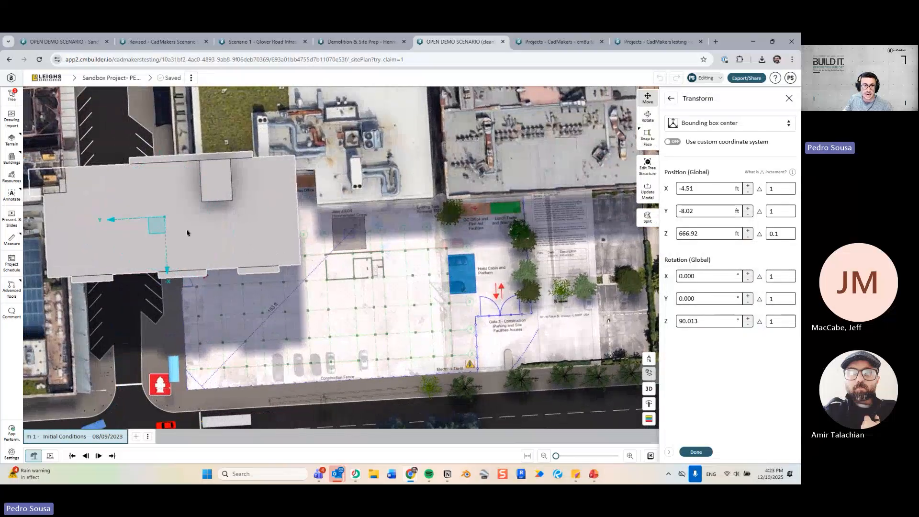
{"action": "left_click_drag", "start_coordinate": [159, 230], "coordinate": [313, 320]}
In 3D, lower the building to ground level at Z 648.28 ft and finish positioning.
{"action": "left_click", "coordinate": [649, 388]}
{"action": "left_click_drag", "start_coordinate": [526, 352], "coordinate": [396, 301]}
{"action": "right_click_drag", "start_coordinate": [396, 302], "coordinate": [404, 337]}
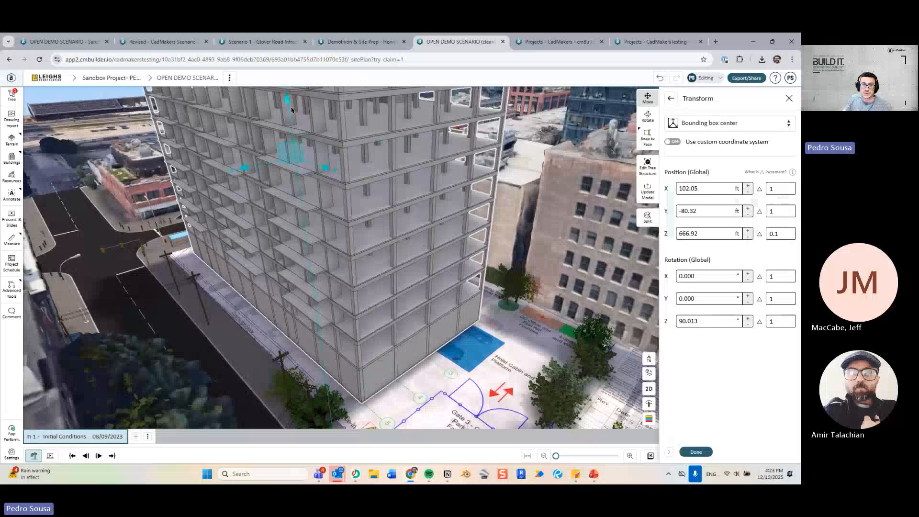
{"action": "left_click_drag", "start_coordinate": [293, 113], "coordinate": [298, 148]}
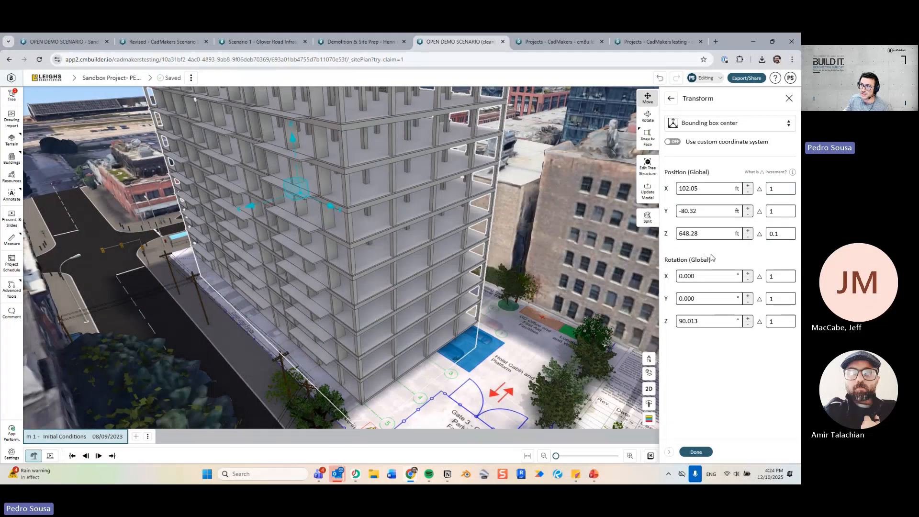
{"action": "left_click", "coordinate": [709, 452]}
Add the 2025-12-03_ARCH model under BIM Import, found by searching 'a', and load it.
{"action": "scroll", "coordinate": [413, 259], "scroll_direction": "down", "scroll_amount": 5}
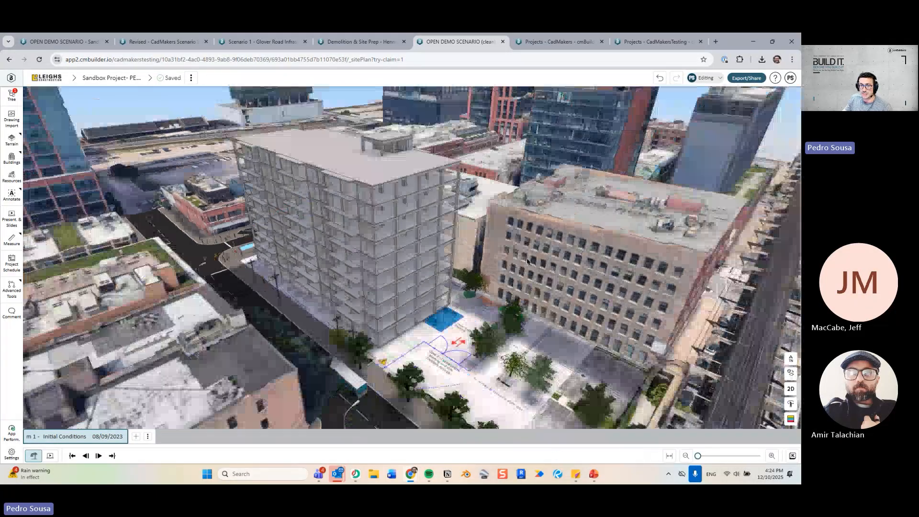
{"action": "mouse_move", "coordinate": [407, 254]}
{"action": "left_mouse_down"}
{"action": "mouse_move", "coordinate": [433, 274]}
{"action": "mouse_move", "coordinate": [357, 268]}
{"action": "mouse_move", "coordinate": [404, 263]}
{"action": "left_mouse_up"}
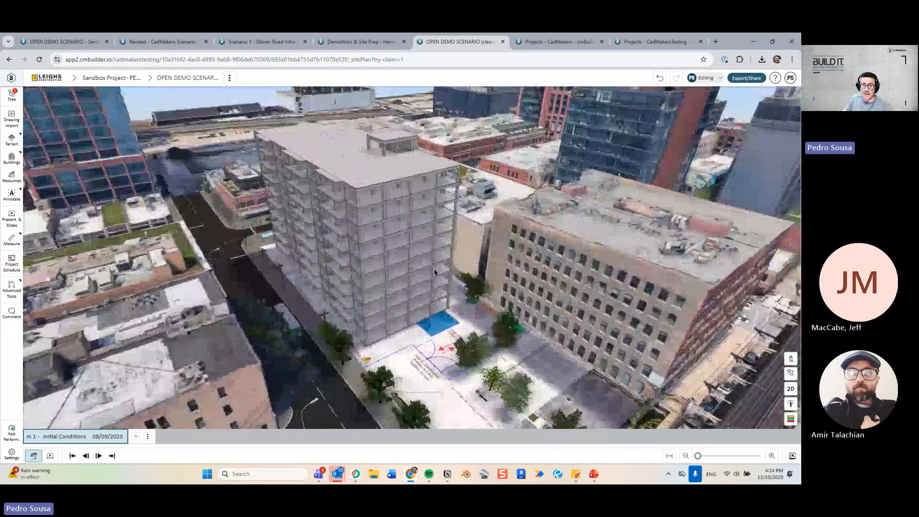
{"action": "left_click", "coordinate": [15, 99]}
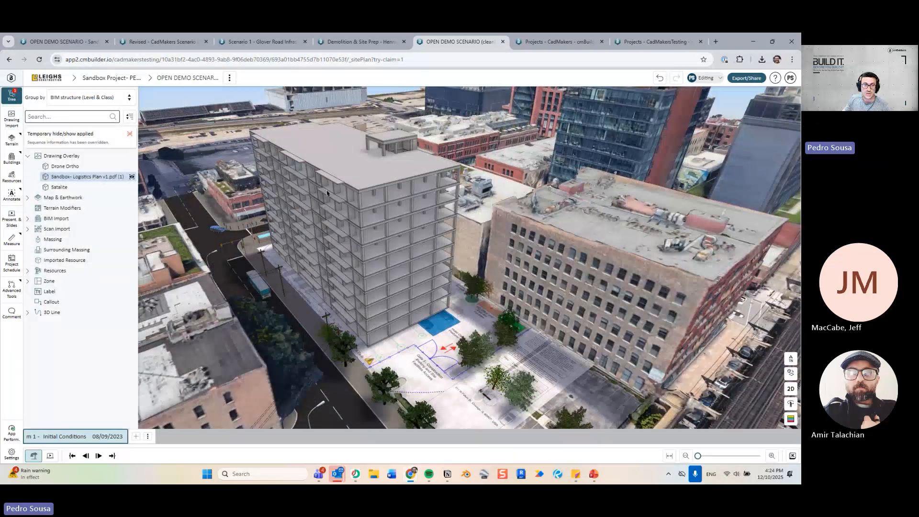
{"action": "left_click", "coordinate": [28, 219]}
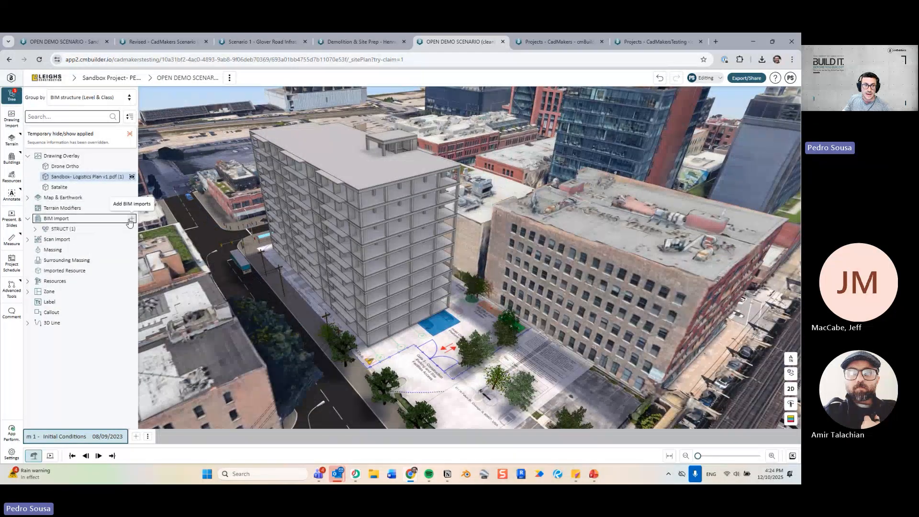
{"action": "left_click", "coordinate": [131, 218]}
{"action": "scroll", "coordinate": [712, 335], "scroll_direction": "down", "scroll_amount": 5}
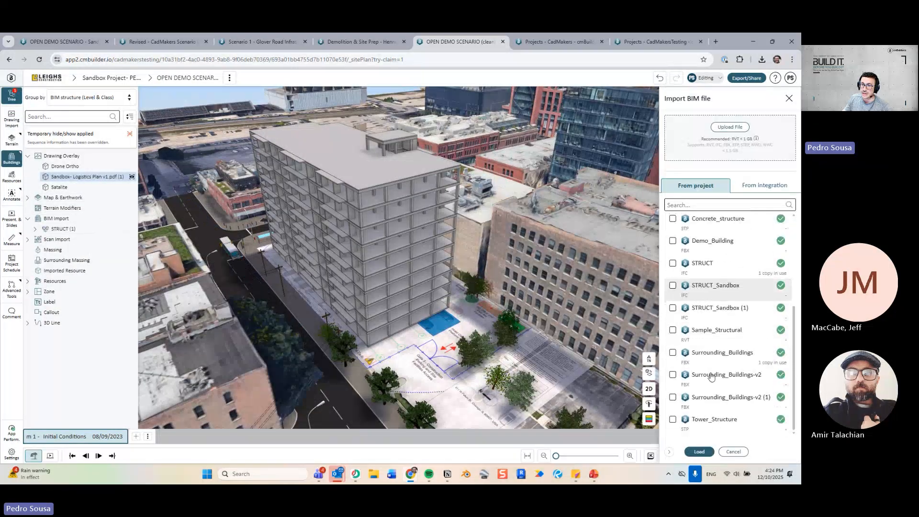
{"action": "scroll", "coordinate": [713, 374], "scroll_direction": "up", "scroll_amount": 5}
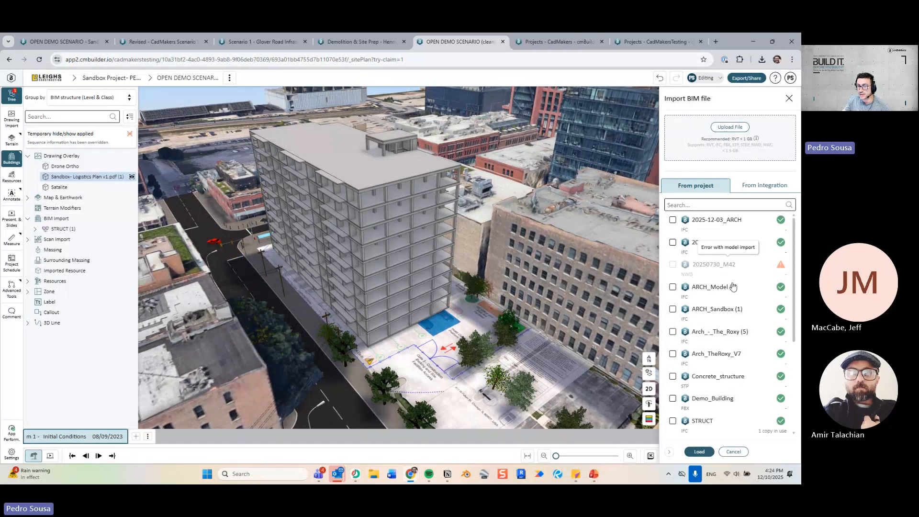
{"action": "scroll", "coordinate": [731, 237], "scroll_direction": "down", "scroll_amount": 1}
{"action": "left_click", "coordinate": [732, 205]}
{"action": "type", "text": "ar"}
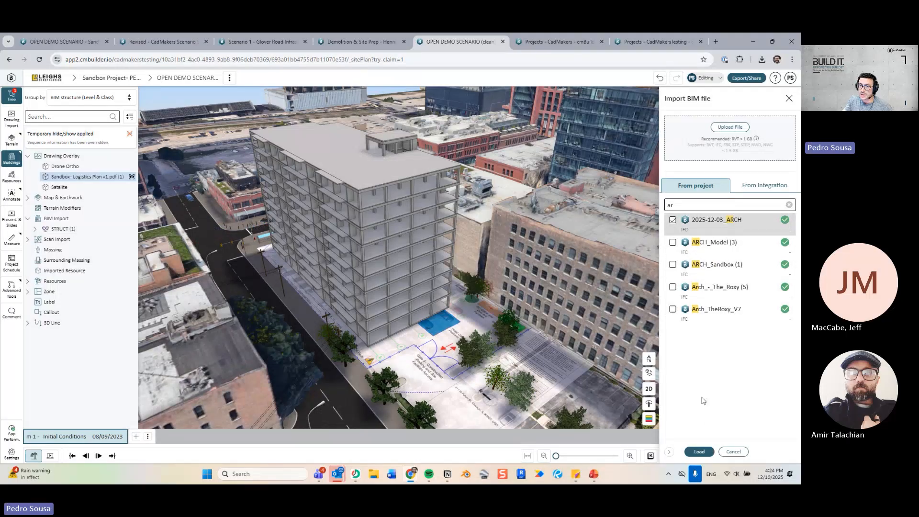
{"action": "left_click", "coordinate": [699, 452]}
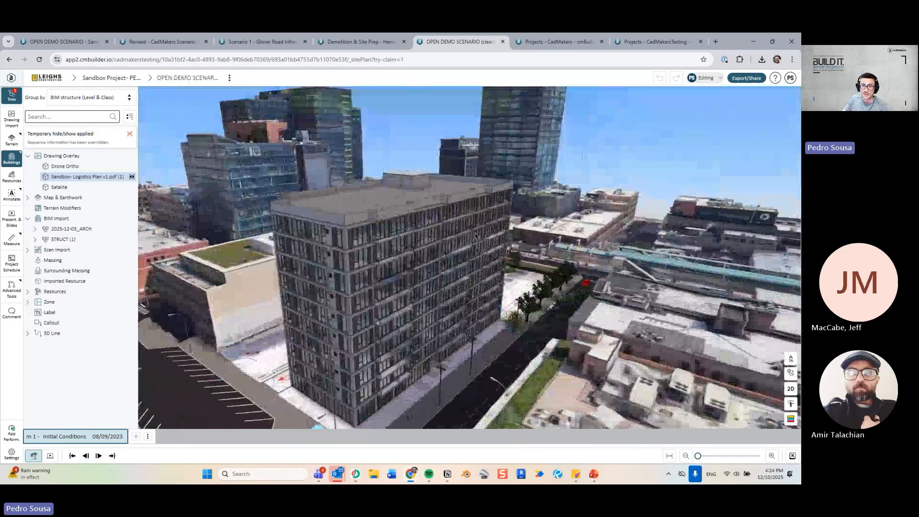
Orbit to inspect the clad tower's short end, collapse the models list, and clear the hide/show override.
{"action": "left_click_drag", "start_coordinate": [475, 235], "coordinate": [367, 270]}
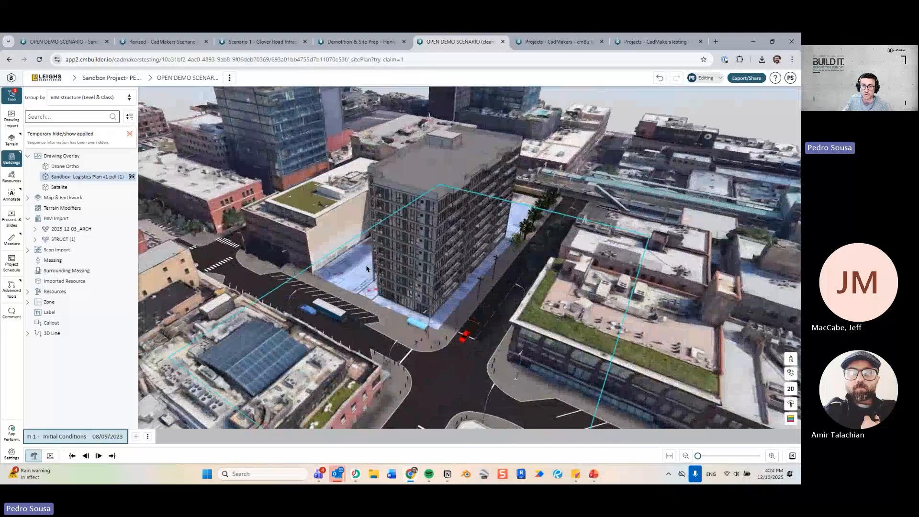
{"action": "left_click", "coordinate": [444, 185]}
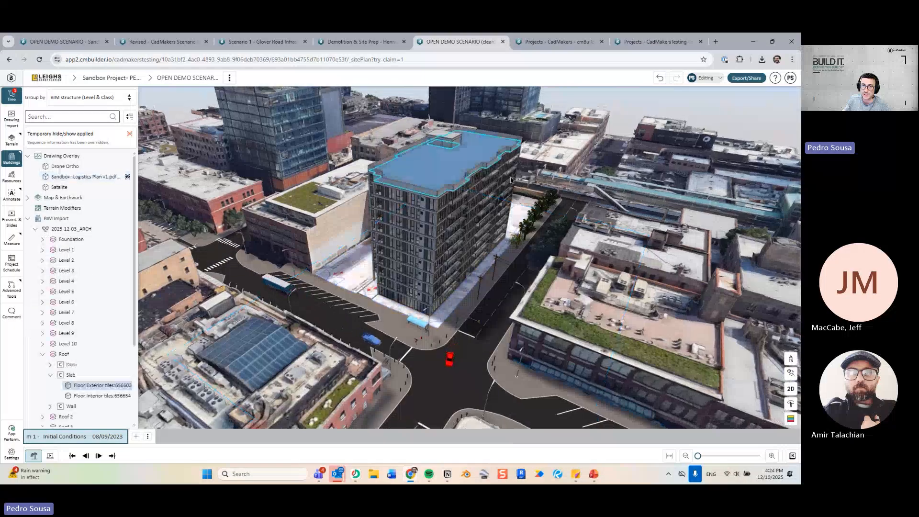
{"action": "left_click", "coordinate": [28, 220]}
{"action": "left_click", "coordinate": [130, 134]}
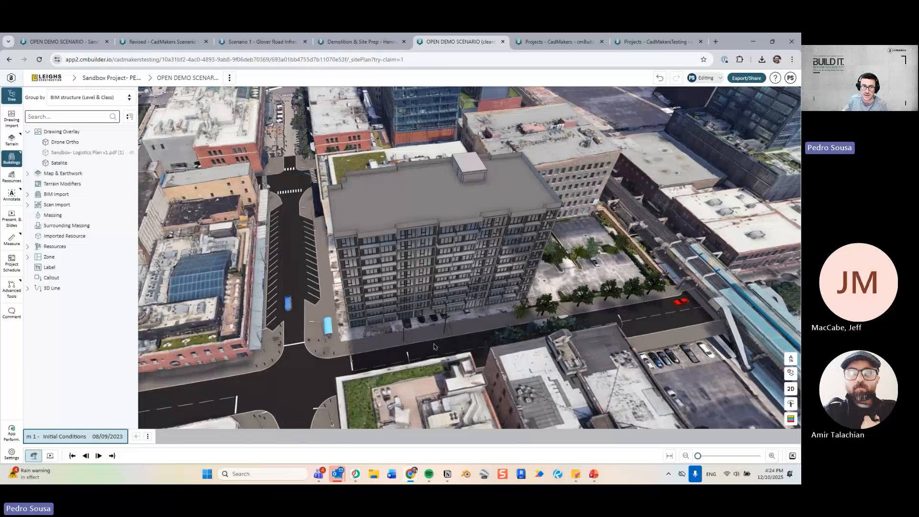
Import the Sandbox Schedule (MPP) file into the project schedule and load its tasks.
{"action": "left_click", "coordinate": [12, 263]}
{"action": "left_click", "coordinate": [542, 131]}
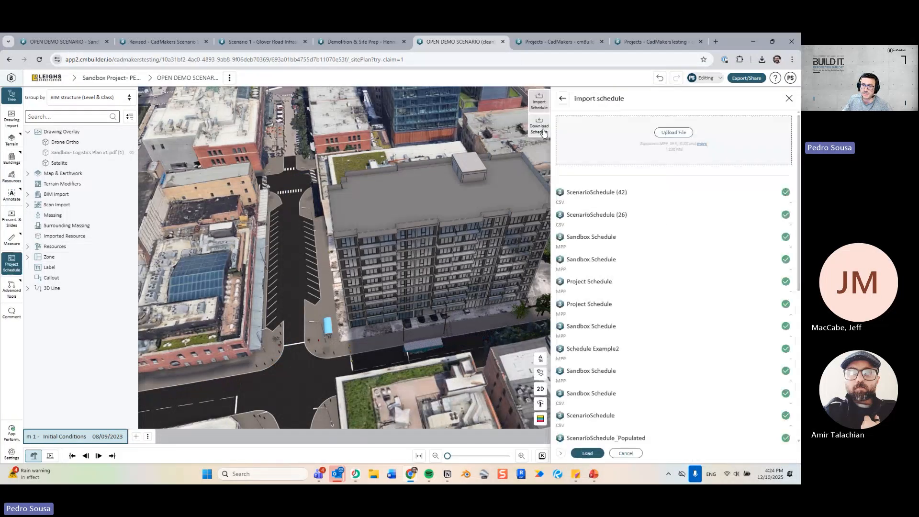
{"action": "left_click", "coordinate": [602, 244]}
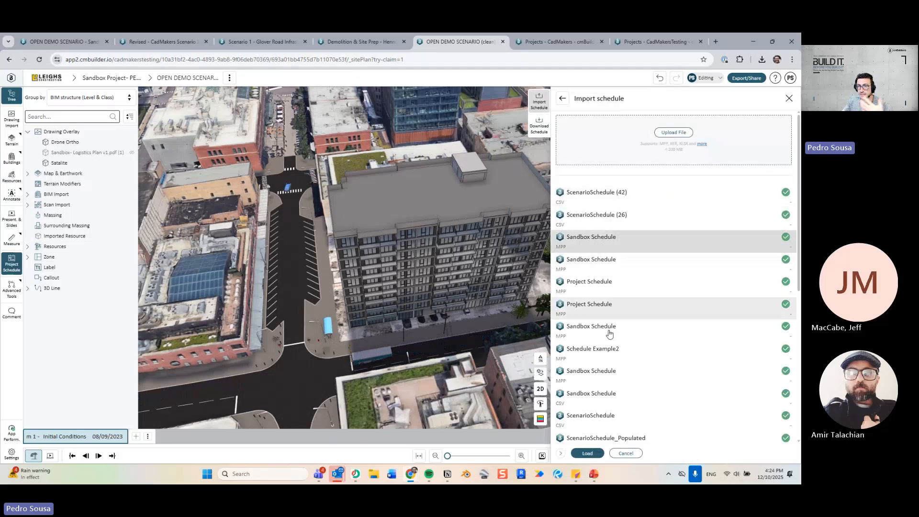
{"action": "left_click", "coordinate": [589, 453]}
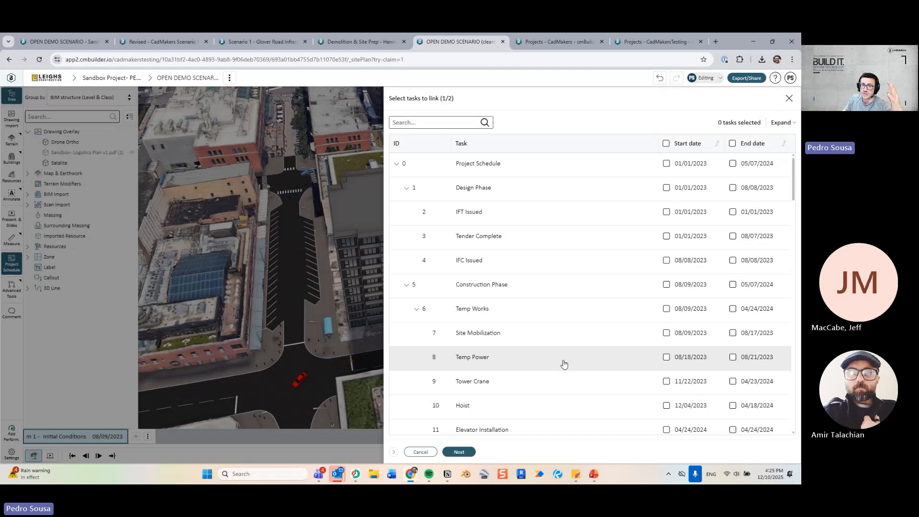
Tick end dates for Site Mobilization and the Bulk Excavation tasks.
{"action": "scroll", "coordinate": [534, 256], "scroll_direction": "down", "scroll_amount": 2}
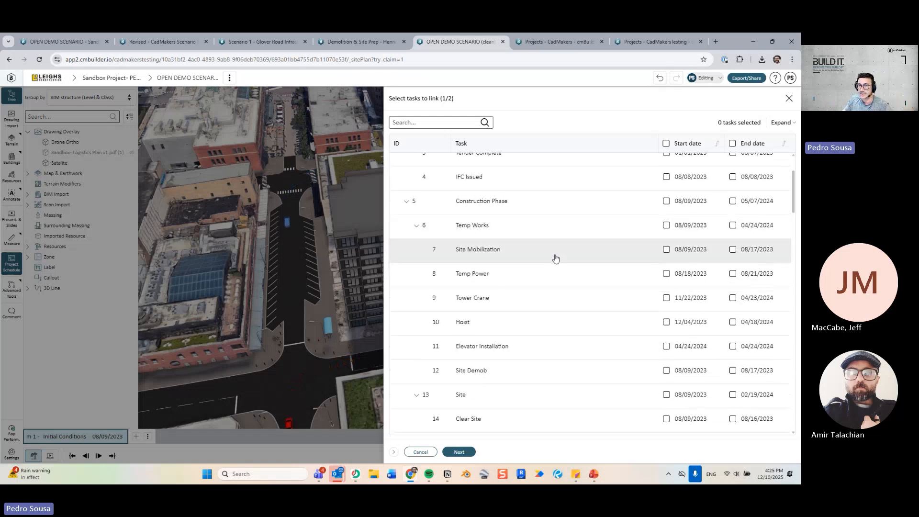
{"action": "left_click", "coordinate": [732, 250]}
{"action": "scroll", "coordinate": [548, 260], "scroll_direction": "down", "scroll_amount": 6}
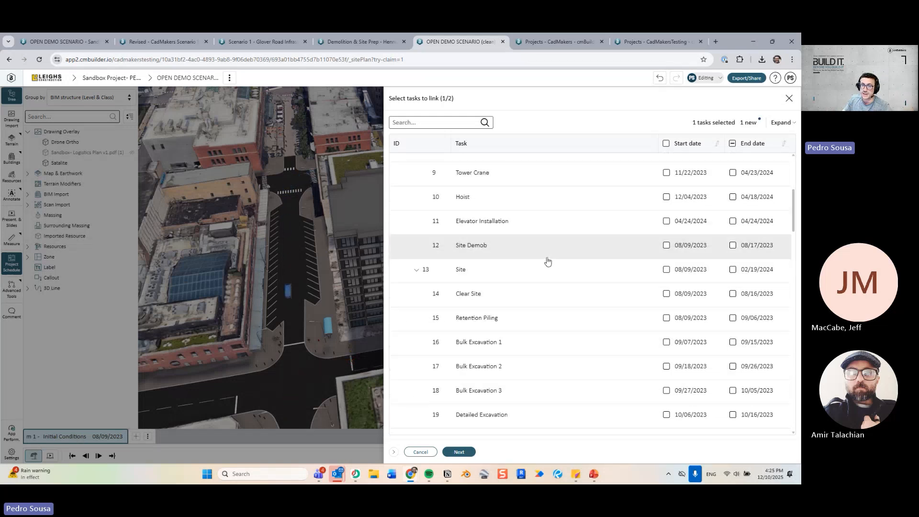
{"action": "left_click", "coordinate": [527, 217]}
{"action": "left_click", "coordinate": [531, 267], "text": "shift"}
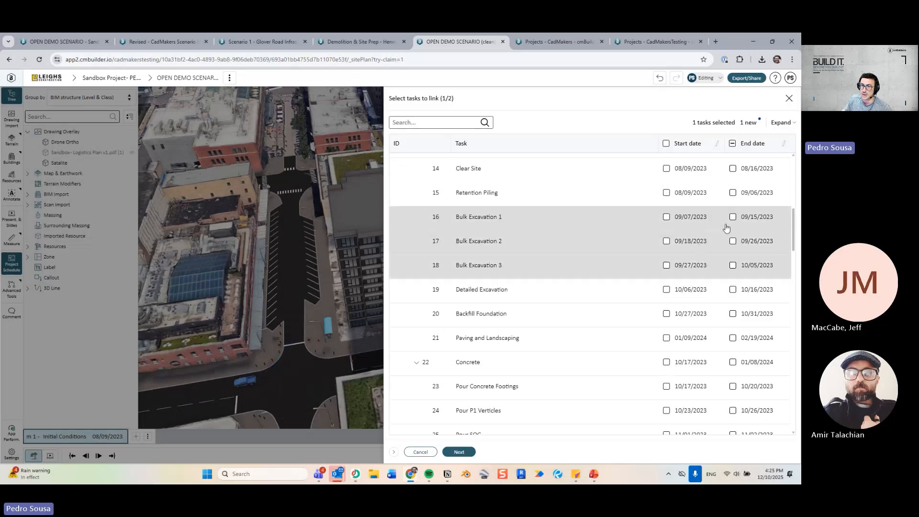
{"action": "left_click", "coordinate": [733, 218]}
Tick Pour Concrete Footings and the Pour L2, L4, L6 and L8 Slab tasks.
{"action": "scroll", "coordinate": [579, 267], "scroll_direction": "down", "scroll_amount": 5}
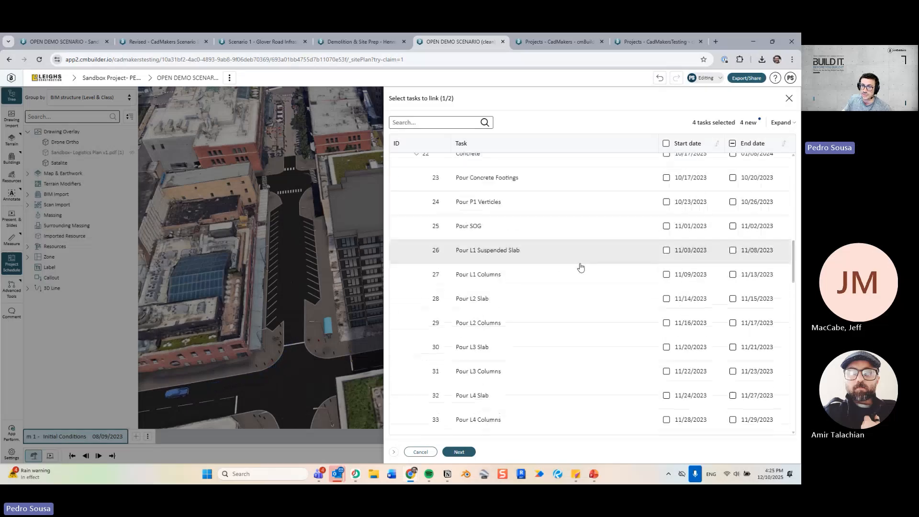
{"action": "left_click", "coordinate": [507, 183]}
{"action": "scroll", "coordinate": [504, 287], "scroll_direction": "down", "scroll_amount": 2}
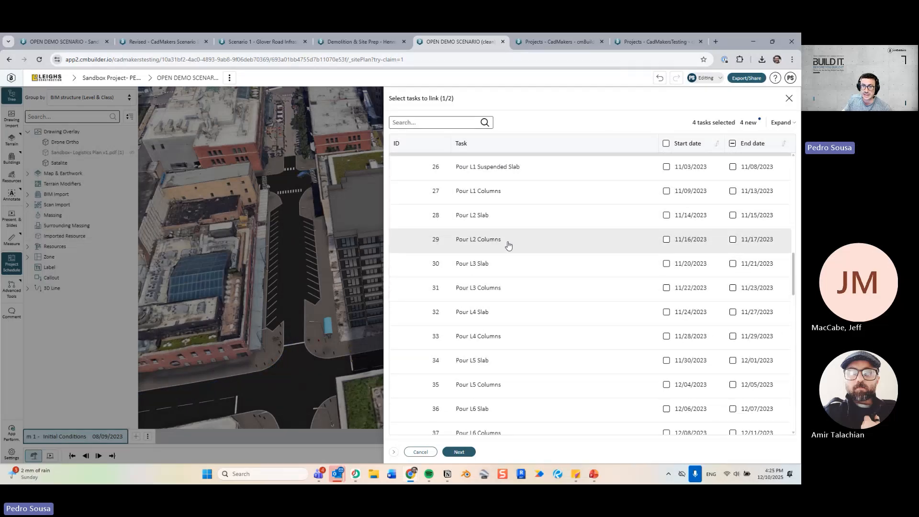
{"action": "left_click", "coordinate": [504, 221]}
{"action": "left_click", "coordinate": [495, 321]}
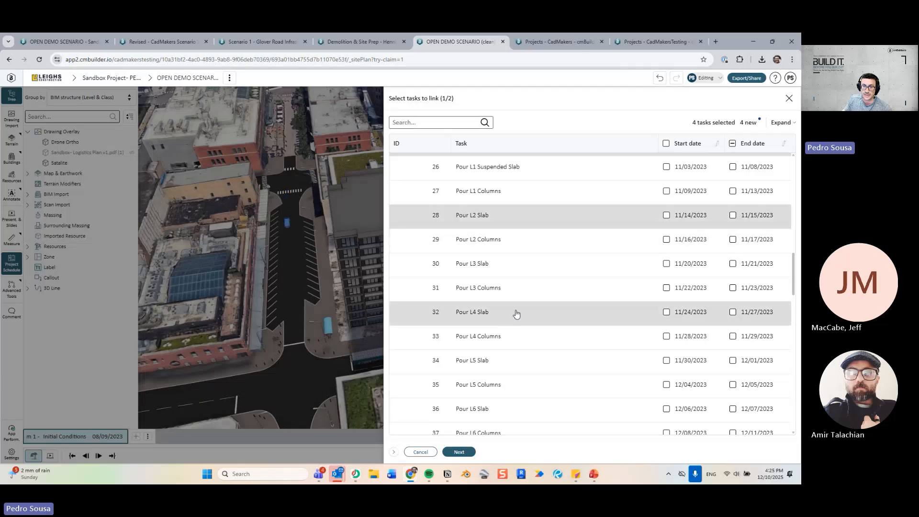
{"action": "scroll", "coordinate": [516, 312], "scroll_direction": "down", "scroll_amount": 2}
{"action": "left_click", "coordinate": [506, 325]}
{"action": "scroll", "coordinate": [505, 330], "scroll_direction": "down", "scroll_amount": 2}
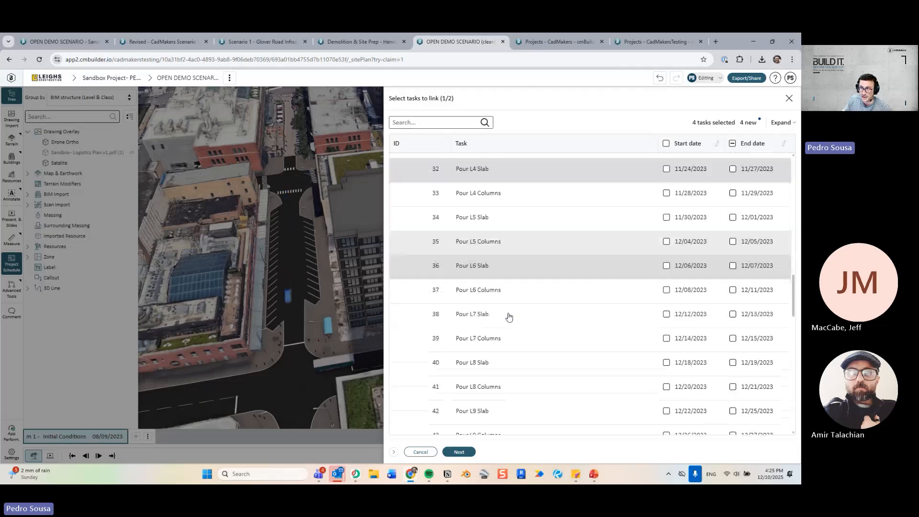
{"action": "left_click", "coordinate": [504, 343]}
{"action": "scroll", "coordinate": [507, 335], "scroll_direction": "down", "scroll_amount": 3}
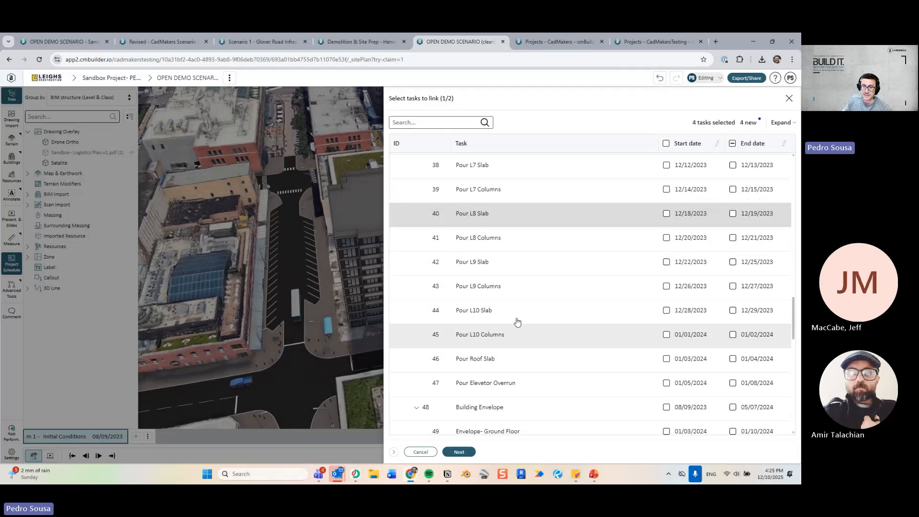
{"action": "scroll", "coordinate": [554, 311], "scroll_direction": "down", "scroll_amount": 5}
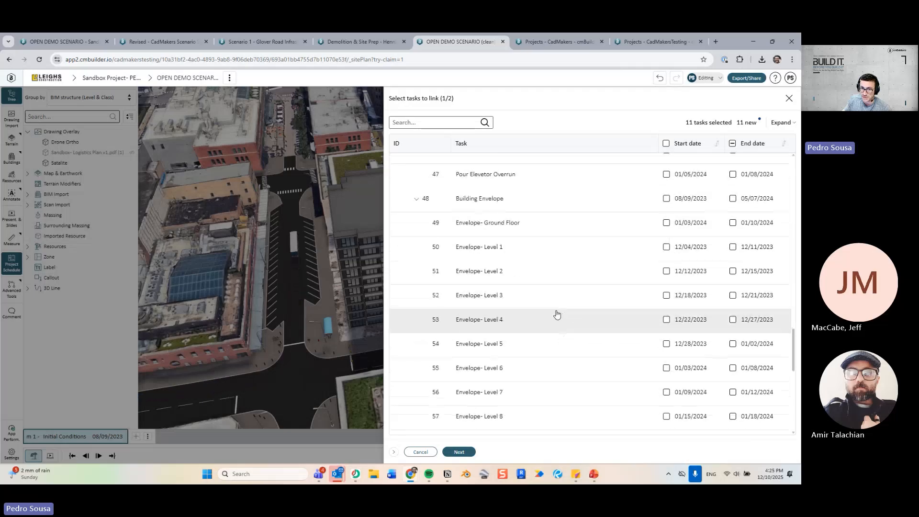
Tick Envelope Levels 2, 4, 6, 8 and 10, leaving Level 5 unselected.
{"action": "left_click", "coordinate": [508, 274]}
{"action": "scroll", "coordinate": [511, 300], "scroll_direction": "down", "scroll_amount": 2}
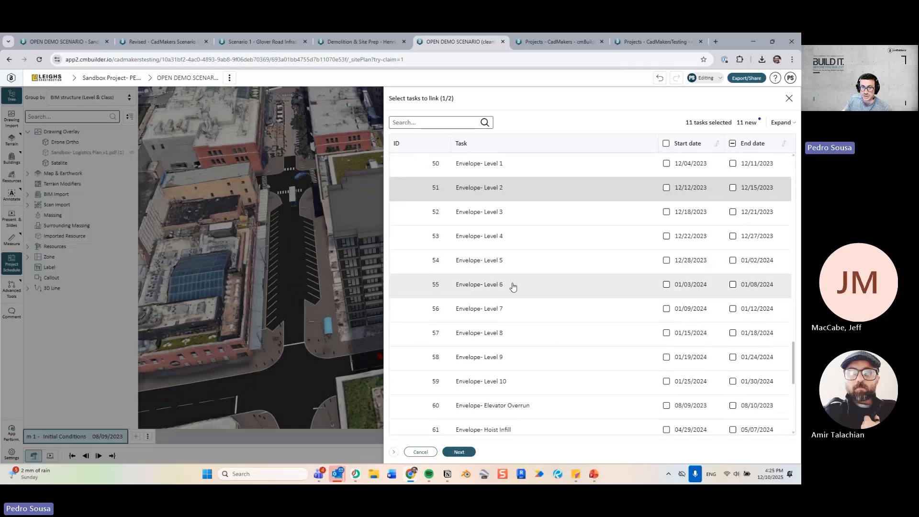
{"action": "left_click", "coordinate": [513, 256]}
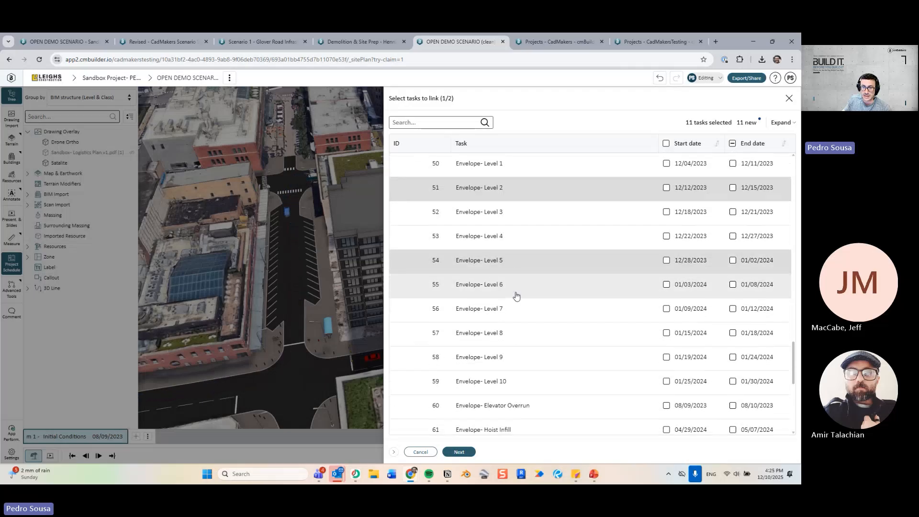
{"action": "left_click", "coordinate": [511, 380]}
{"action": "left_click", "coordinate": [515, 333]}
{"action": "left_click", "coordinate": [526, 265]}
{"action": "left_click", "coordinate": [526, 280]}
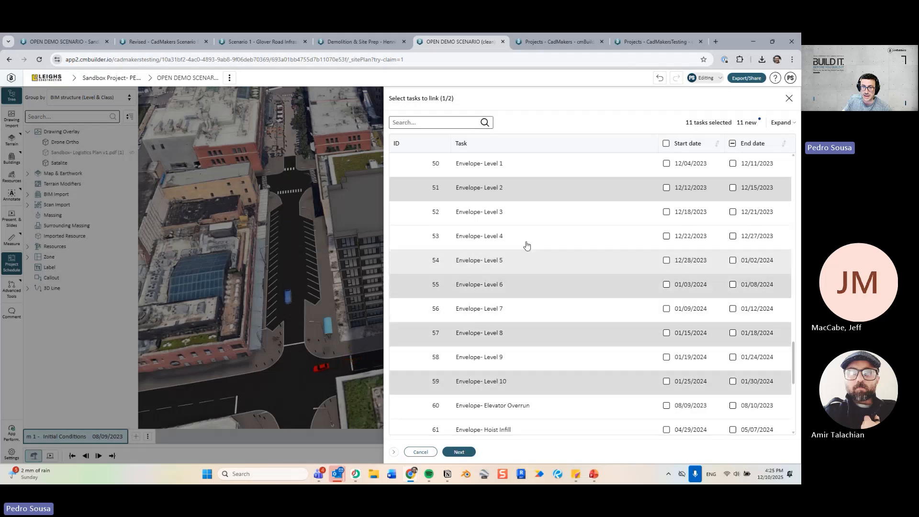
{"action": "left_click", "coordinate": [528, 243]}
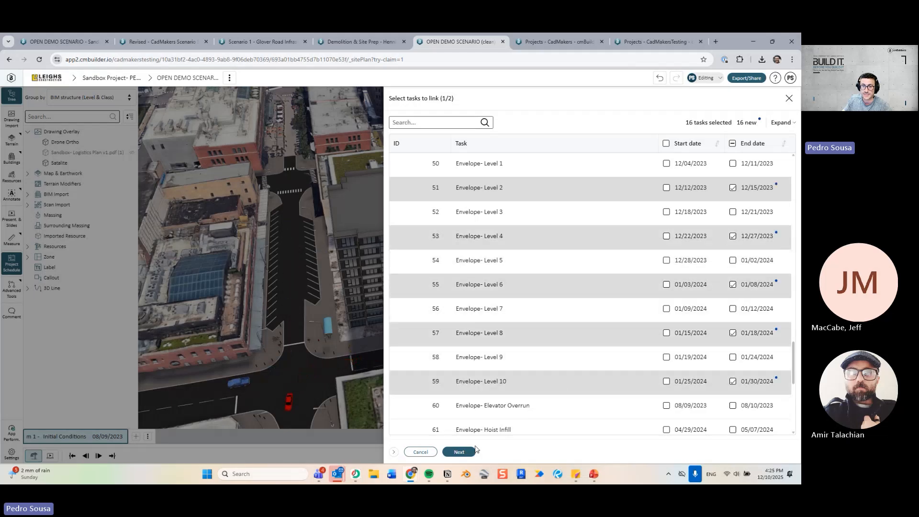
{"action": "scroll", "coordinate": [539, 372], "scroll_direction": "down", "scroll_amount": 5}
In milestone review, link Site Mobilization to the Initial Conditions milestone.
{"action": "left_click", "coordinate": [459, 453]}
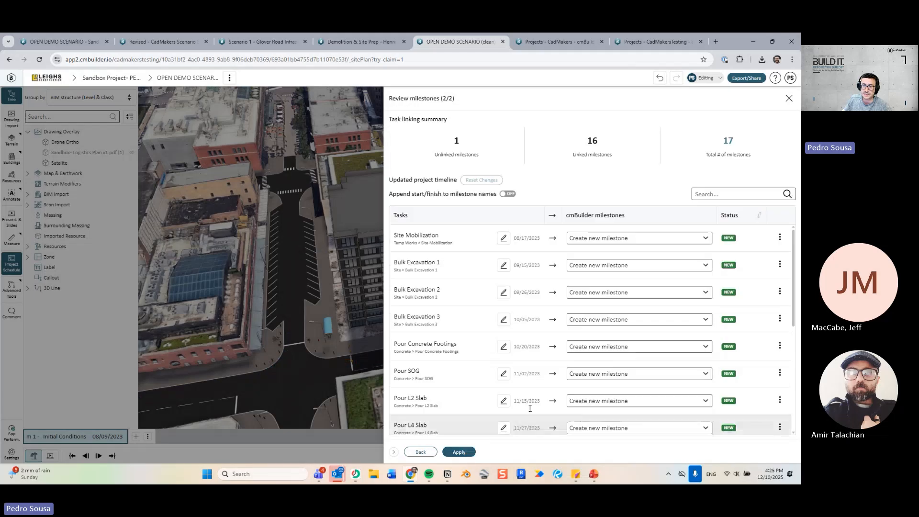
{"action": "left_click", "coordinate": [637, 238]}
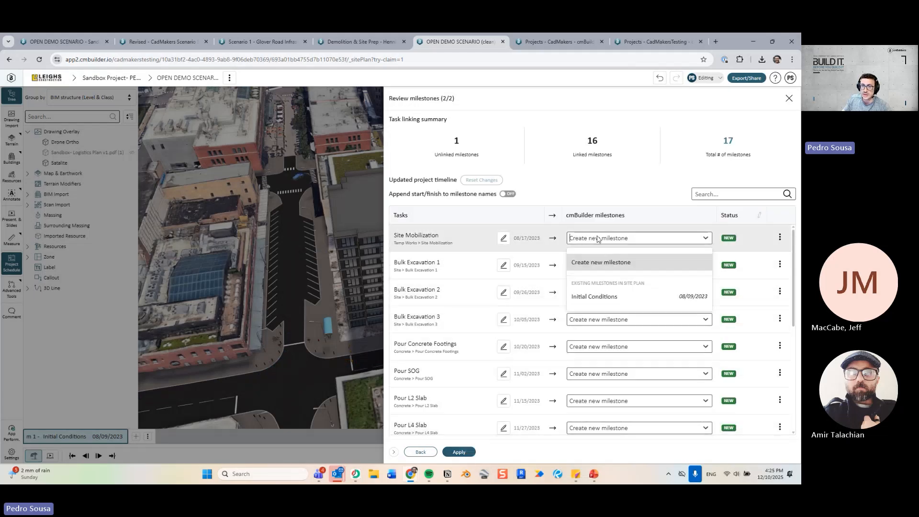
{"action": "left_click", "coordinate": [604, 297]}
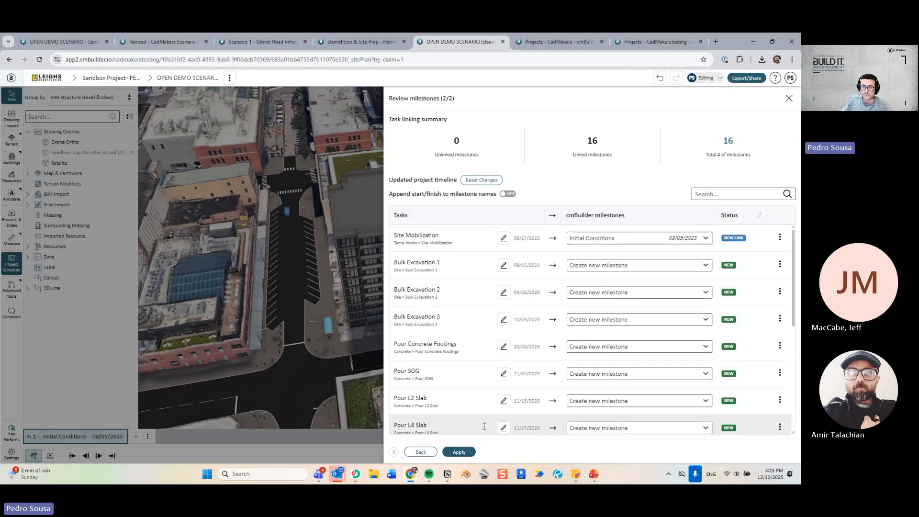
Apply the links, review the 16-milestone project schedule, and close it.
{"action": "left_click", "coordinate": [458, 451]}
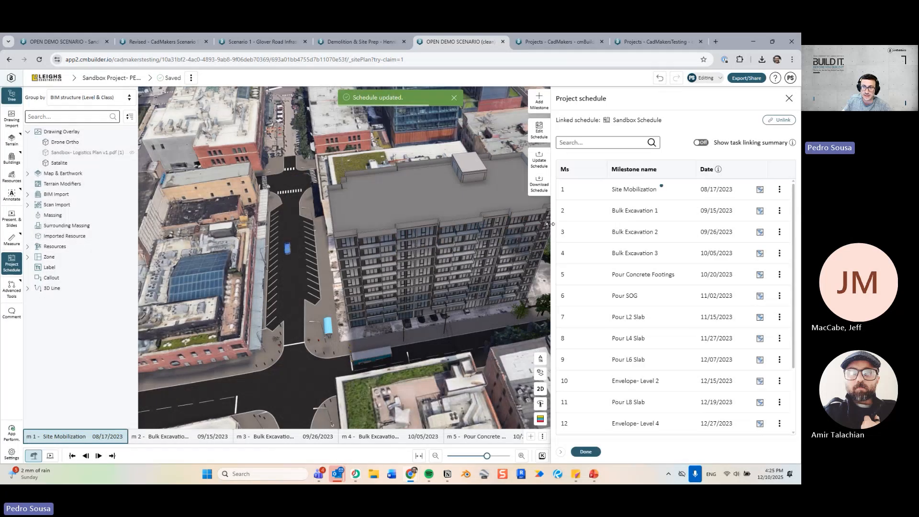
{"action": "scroll", "coordinate": [646, 224], "scroll_direction": "down", "scroll_amount": 3}
{"action": "scroll", "coordinate": [659, 313], "scroll_direction": "up", "scroll_amount": 1}
{"action": "scroll", "coordinate": [659, 313], "scroll_direction": "up", "scroll_amount": 2}
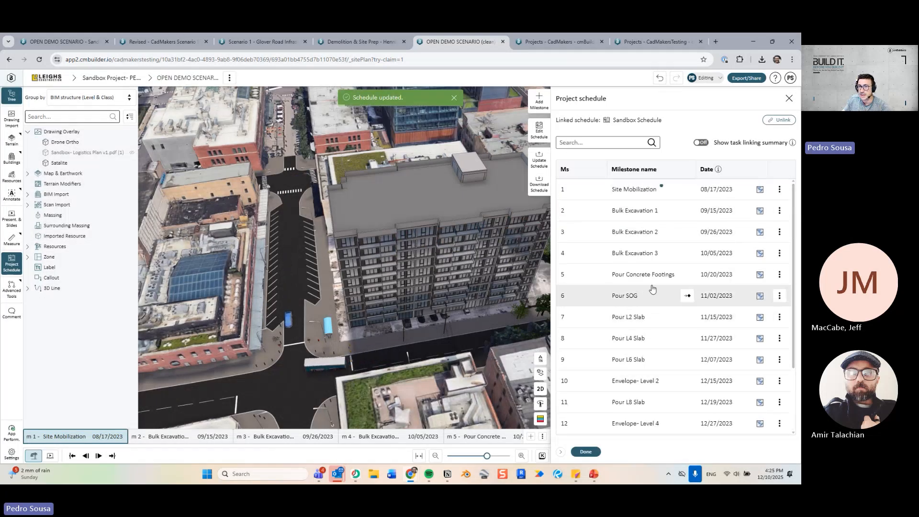
{"action": "scroll", "coordinate": [625, 251], "scroll_direction": "down", "scroll_amount": 2}
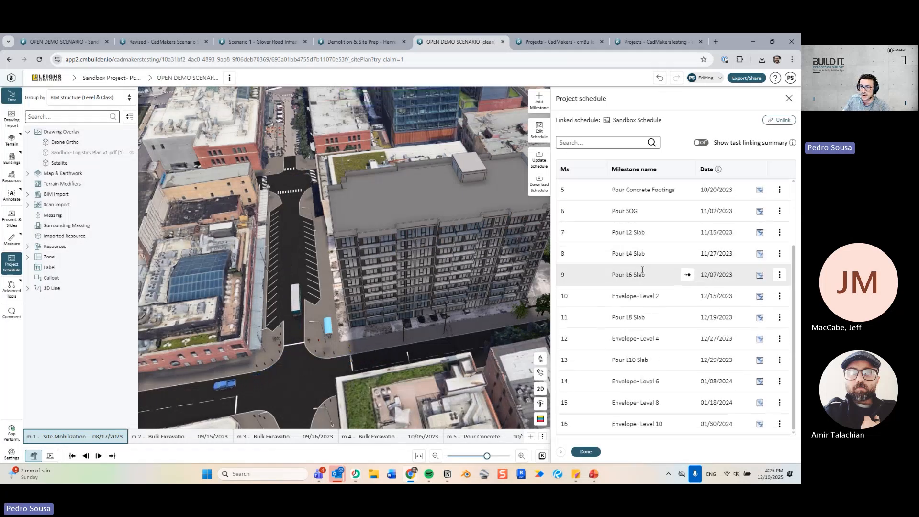
{"action": "scroll", "coordinate": [625, 271], "scroll_direction": "up", "scroll_amount": 2}
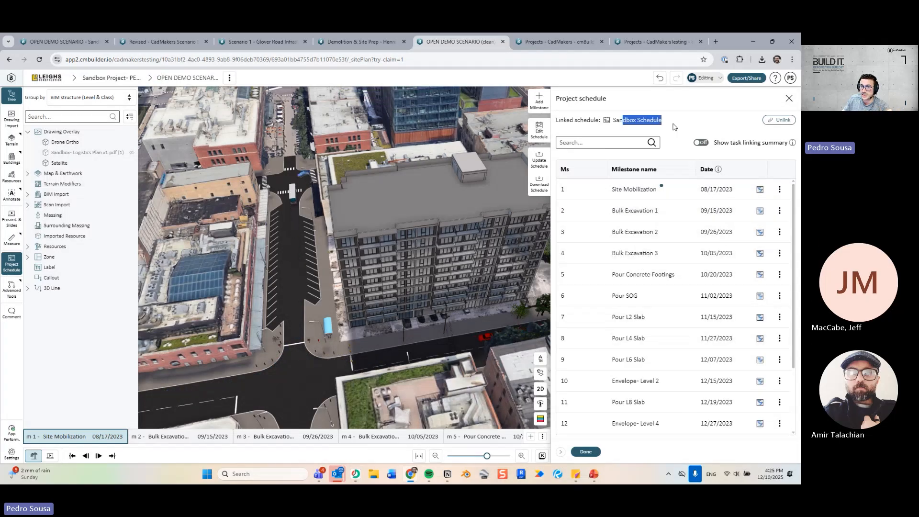
{"action": "left_click", "coordinate": [587, 452]}
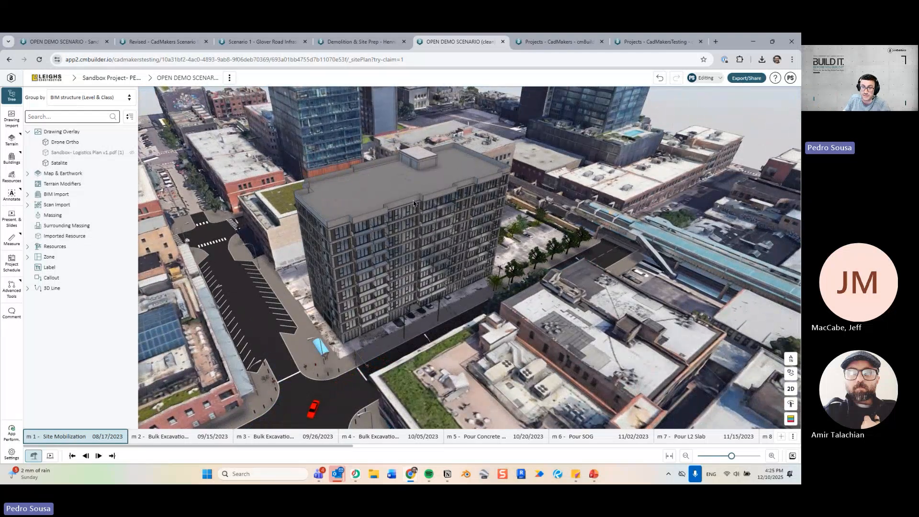
Make the Sandbox Logistics Plan drawing overlay visible around the tower.
{"action": "scroll", "coordinate": [412, 230], "scroll_direction": "up", "scroll_amount": 4}
{"action": "left_click_drag", "start_coordinate": [354, 275], "coordinate": [335, 284]}
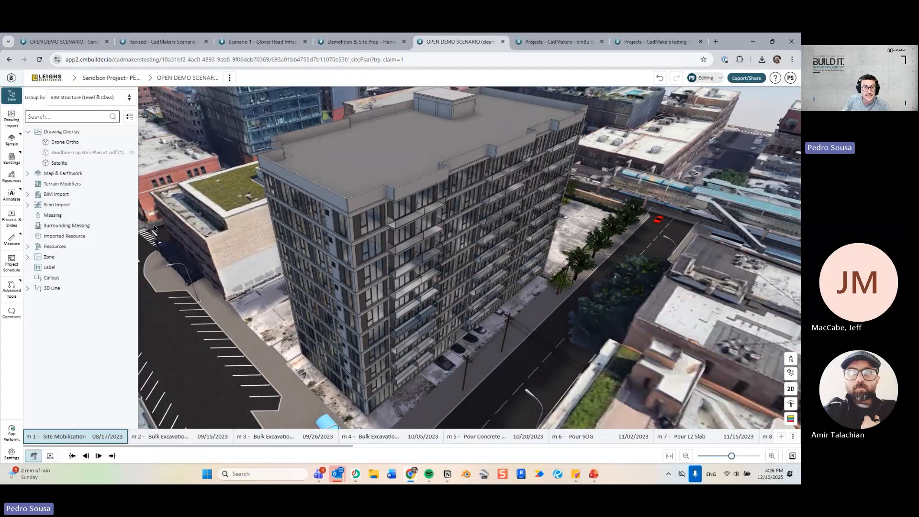
{"action": "scroll", "coordinate": [251, 285], "scroll_direction": "down", "scroll_amount": 3}
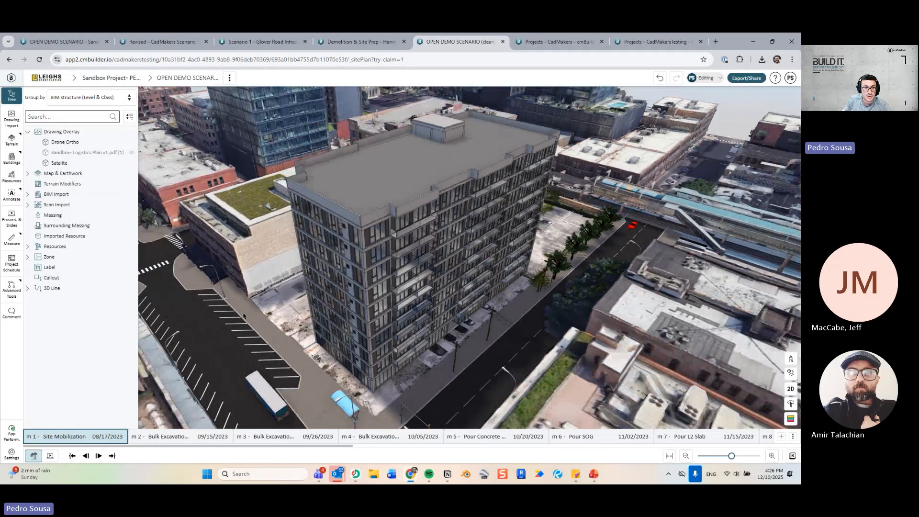
{"action": "left_click_drag", "start_coordinate": [251, 285], "coordinate": [288, 298]}
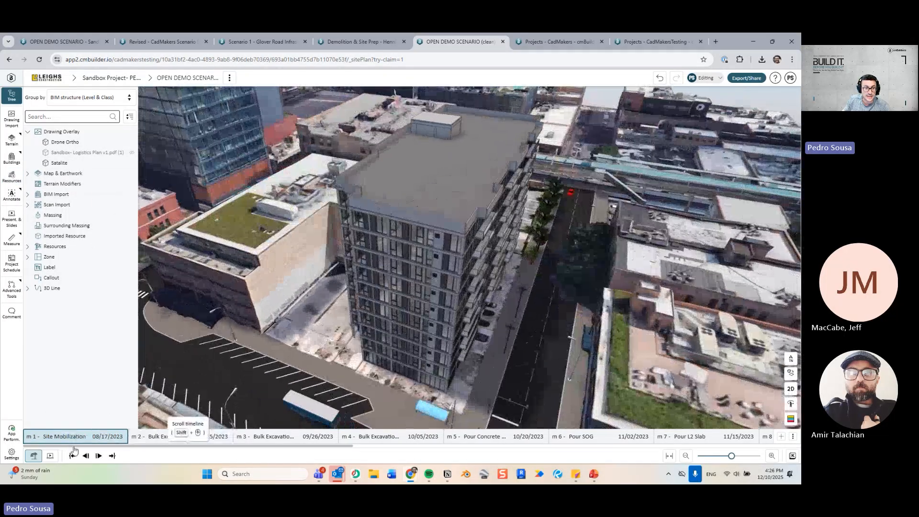
{"action": "left_click", "coordinate": [90, 153]}
Switch to a top-down 2D plan view and square up the site.
{"action": "mouse_move", "coordinate": [486, 318]}
{"action": "left_mouse_down"}
{"action": "mouse_move", "coordinate": [483, 294]}
{"action": "mouse_move", "coordinate": [475, 310]}
{"action": "left_mouse_up"}
{"action": "key", "text": "h"}
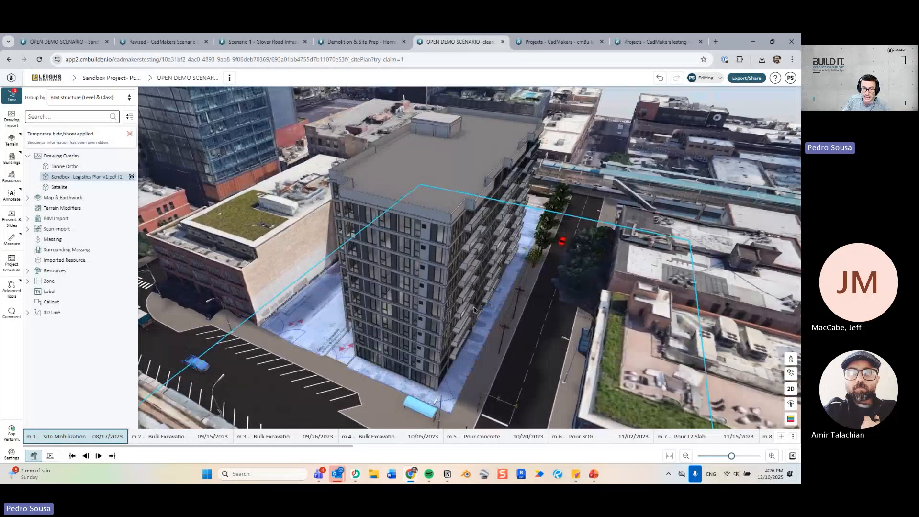
{"action": "scroll", "coordinate": [474, 308], "scroll_direction": "up", "scroll_amount": 10}
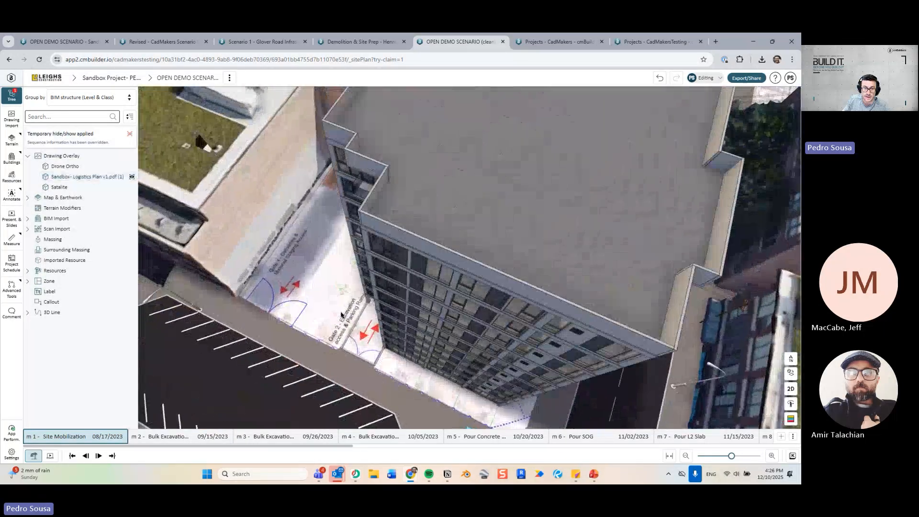
{"action": "left_click_drag", "start_coordinate": [342, 315], "coordinate": [344, 336]}
{"action": "left_click", "coordinate": [791, 388]}
{"action": "left_click_drag", "start_coordinate": [461, 324], "coordinate": [386, 338]}
{"action": "right_click_drag", "start_coordinate": [382, 321], "coordinate": [355, 279]}
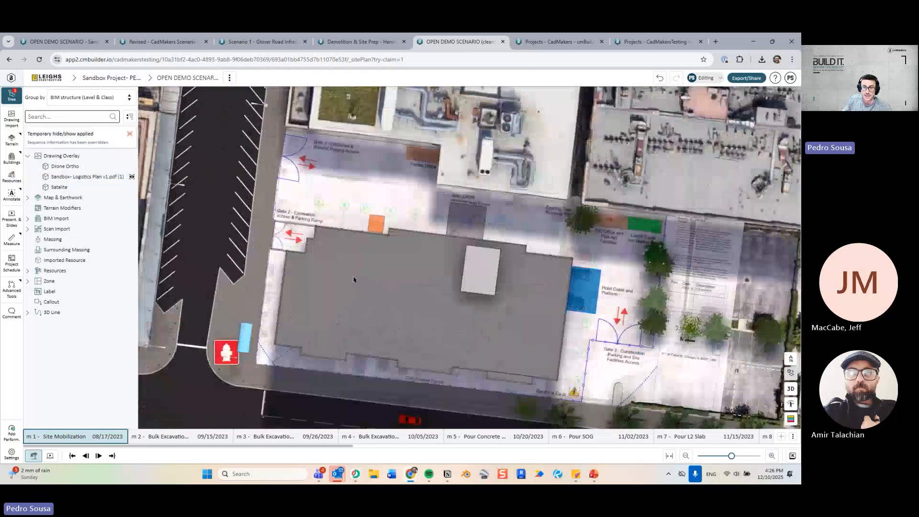
{"action": "left_click_drag", "start_coordinate": [353, 277], "coordinate": [351, 278]}
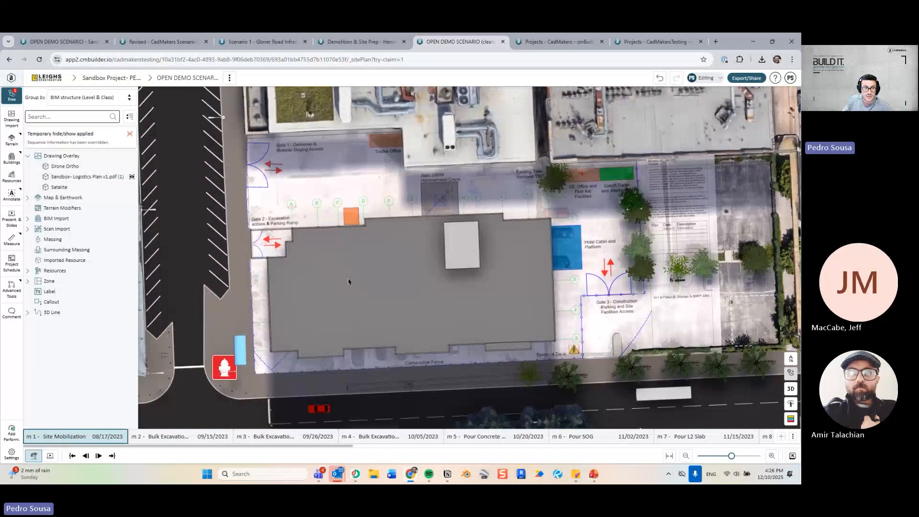
Sketch Construction Site Hoarding around the site from Gate 1 to Gate 3 and confirm it.
{"action": "left_click", "coordinate": [132, 272]}
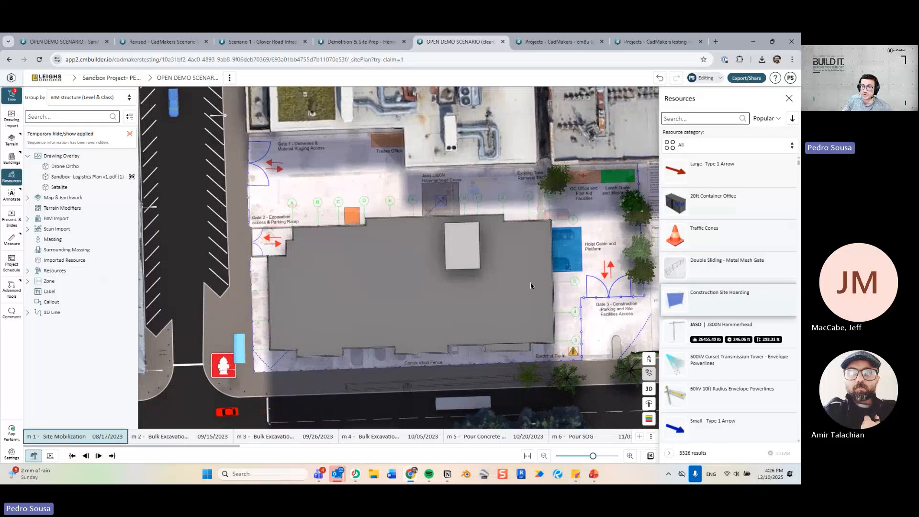
{"action": "middle_click_drag", "start_coordinate": [245, 191], "coordinate": [283, 251]}
{"action": "scroll", "coordinate": [277, 239], "scroll_direction": "up", "scroll_amount": 3}
{"action": "middle_click_drag", "start_coordinate": [267, 218], "coordinate": [328, 234]}
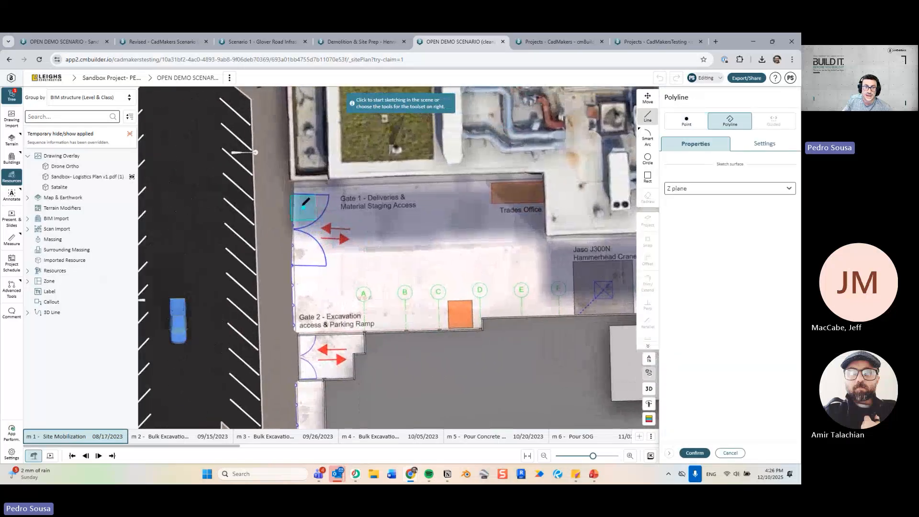
{"action": "left_click", "coordinate": [294, 182]}
{"action": "scroll", "coordinate": [288, 240], "scroll_direction": "down", "scroll_amount": 5}
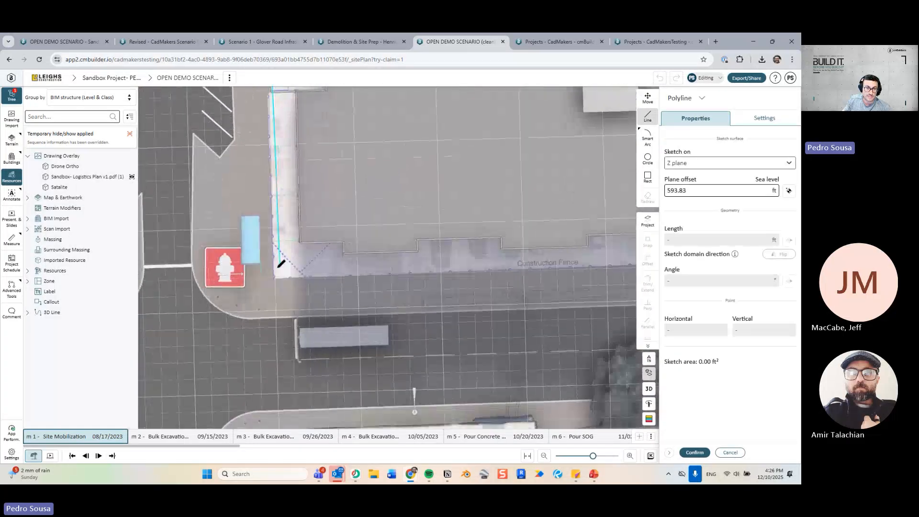
{"action": "left_click", "coordinate": [273, 275]}
{"action": "middle_click_drag", "start_coordinate": [623, 271], "coordinate": [297, 293]}
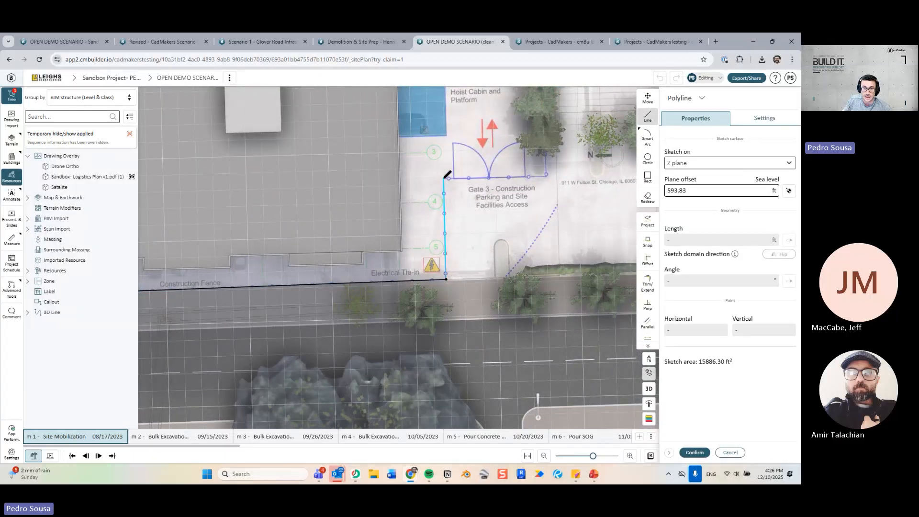
{"action": "left_click", "coordinate": [444, 178]}
{"action": "middle_click_drag", "start_coordinate": [505, 192], "coordinate": [464, 235]}
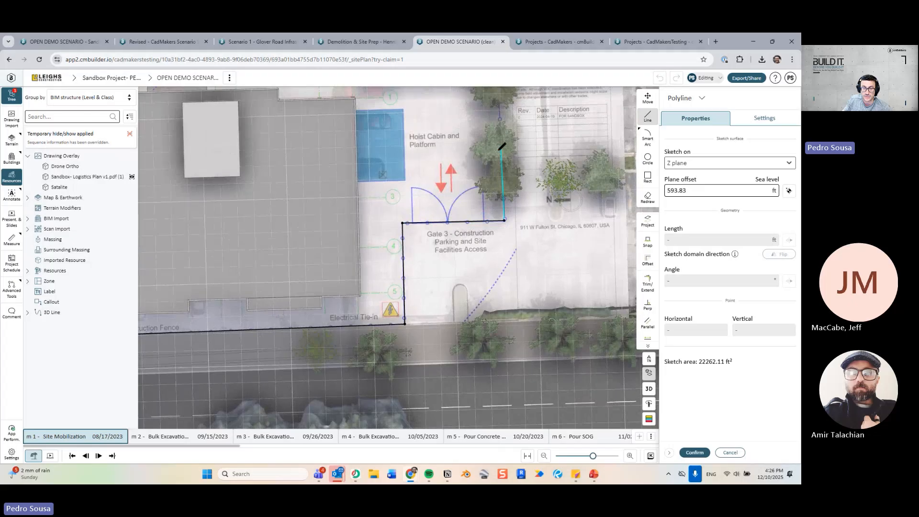
{"action": "middle_click_drag", "start_coordinate": [499, 143], "coordinate": [441, 338]}
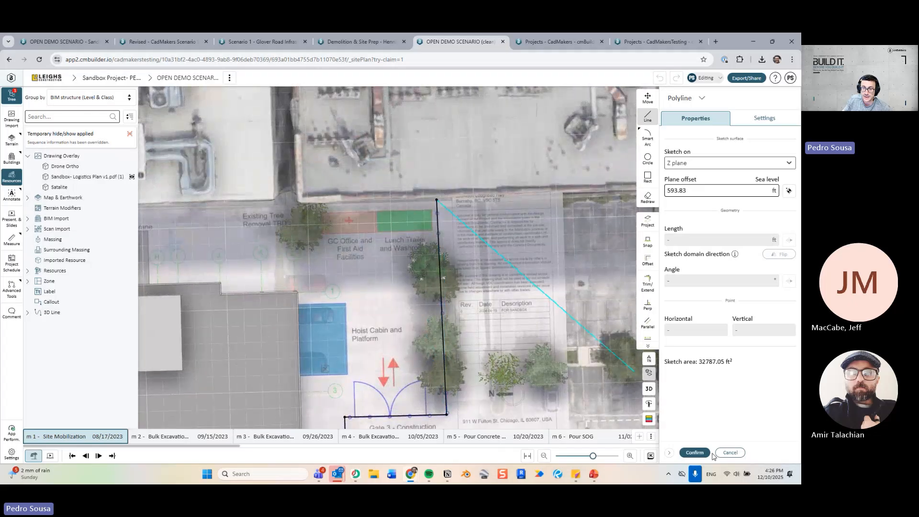
{"action": "left_click", "coordinate": [695, 453]}
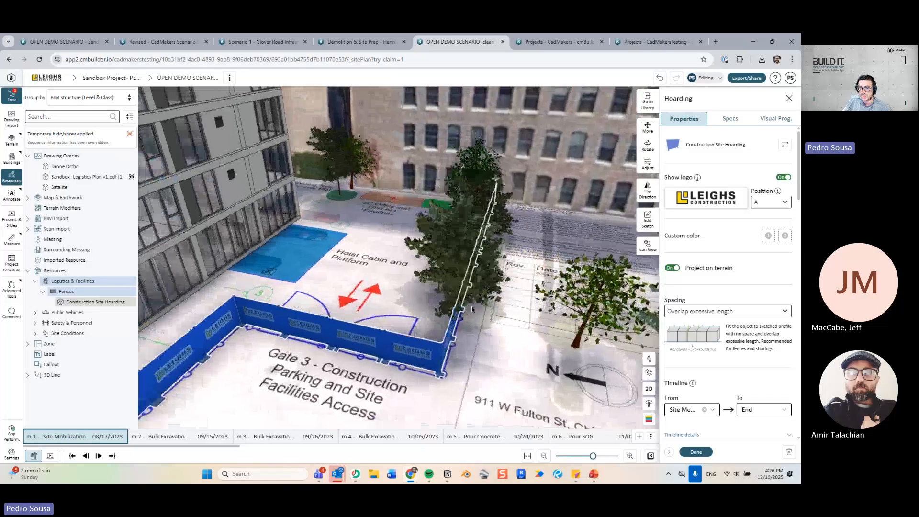
Edit the hoarding sketch to shift one segment 6.14 ft left, then confirm.
{"action": "left_click", "coordinate": [647, 221]}
{"action": "left_click_drag", "start_coordinate": [458, 316], "coordinate": [429, 305]}
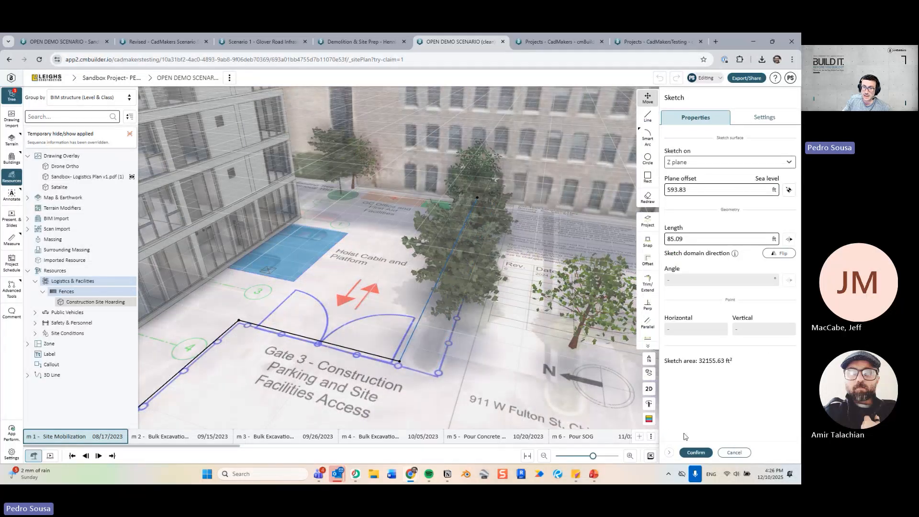
{"action": "left_click", "coordinate": [696, 453]}
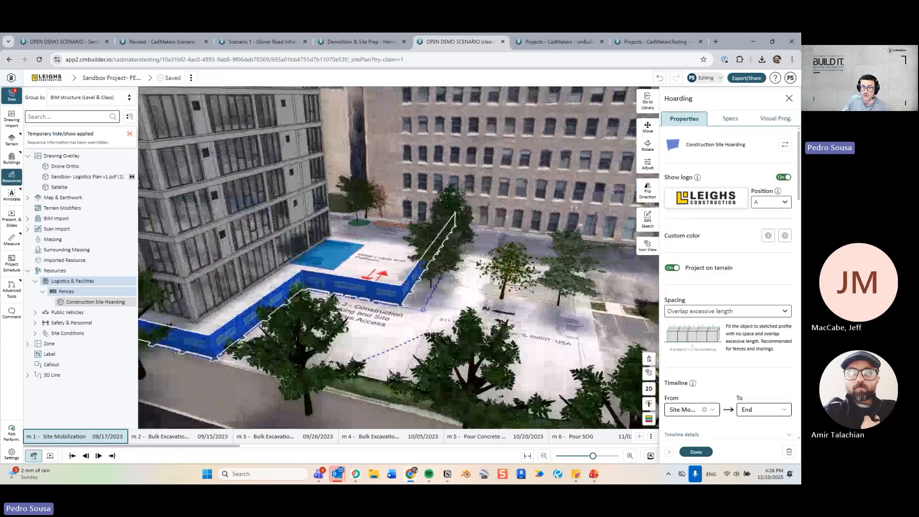
{"action": "scroll", "coordinate": [335, 269], "scroll_direction": "down", "scroll_amount": 3}
{"action": "right_click_drag", "start_coordinate": [334, 269], "coordinate": [410, 329]}
{"action": "key", "text": "Escape"}
{"action": "scroll", "coordinate": [410, 328], "scroll_direction": "down", "scroll_amount": 4}
{"action": "middle_click_drag", "start_coordinate": [410, 329], "coordinate": [528, 307]}
Place a Double Sliding Metal Mesh Gate in the hoarding fence.
{"action": "scroll", "coordinate": [528, 307], "scroll_direction": "down", "scroll_amount": 4}
{"action": "middle_click_drag", "start_coordinate": [206, 335], "coordinate": [243, 345]}
{"action": "scroll", "coordinate": [243, 345], "scroll_direction": "up", "scroll_amount": 2}
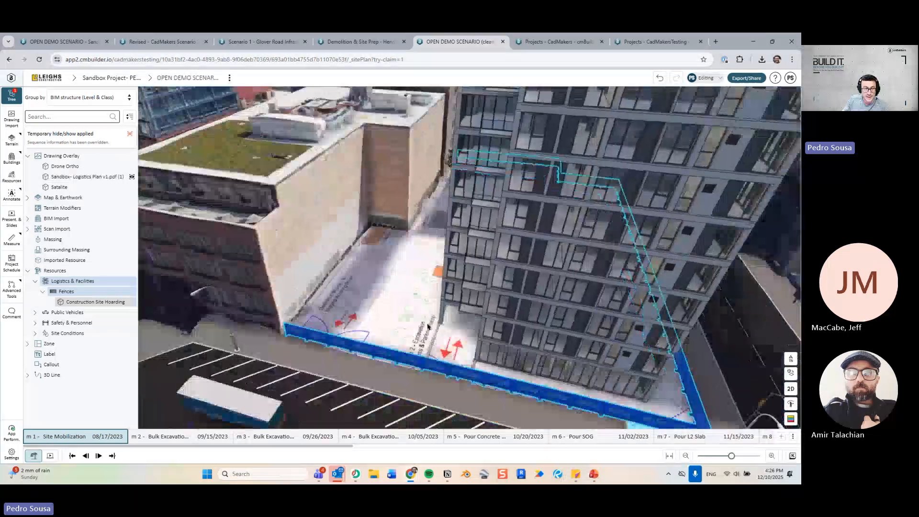
{"action": "scroll", "coordinate": [244, 344], "scroll_direction": "up", "scroll_amount": 2}
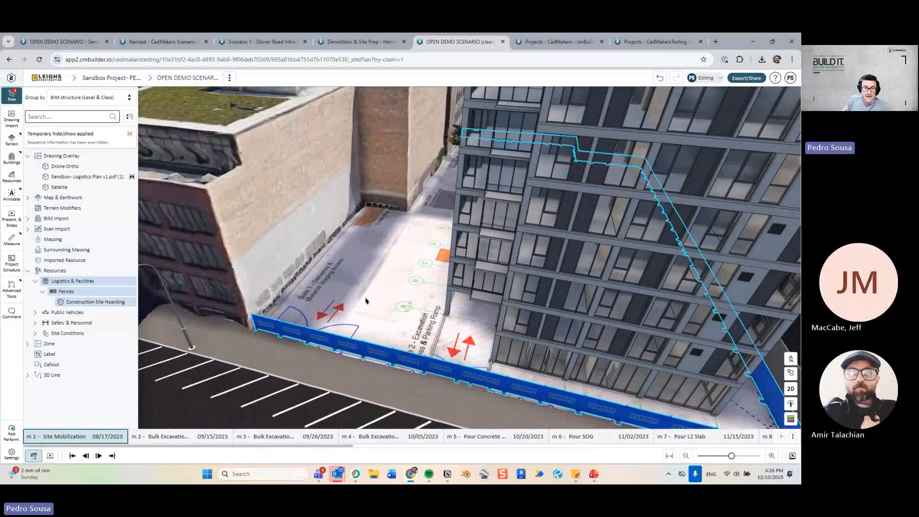
{"action": "middle_click_drag", "start_coordinate": [366, 300], "coordinate": [416, 299]}
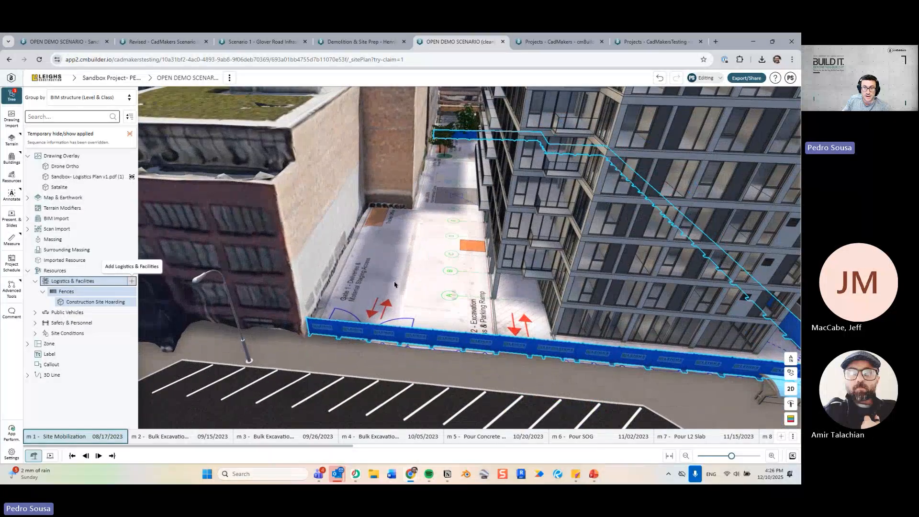
{"action": "left_click", "coordinate": [132, 281]}
{"action": "left_click", "coordinate": [709, 220]}
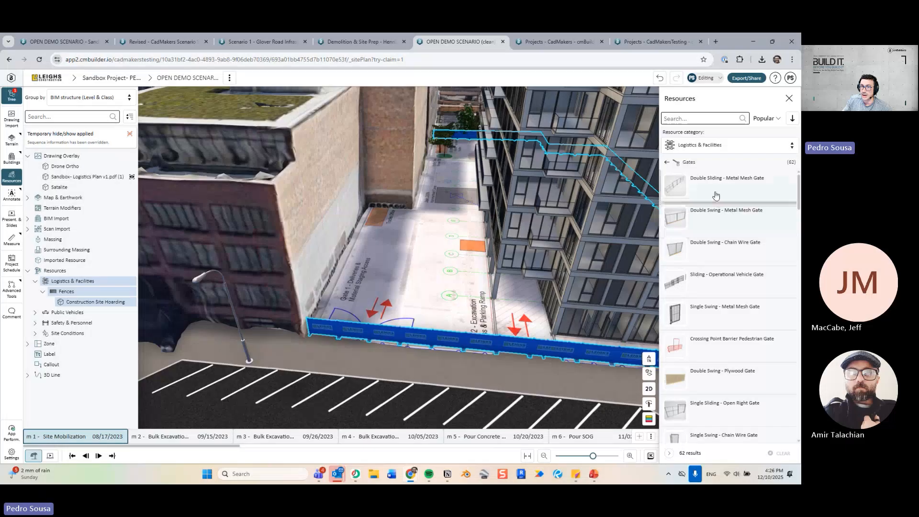
{"action": "left_click", "coordinate": [715, 195]}
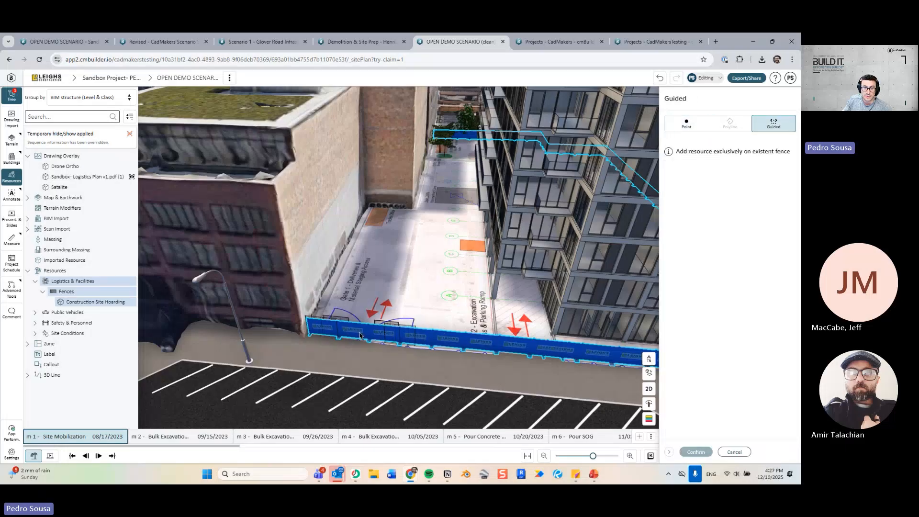
{"action": "left_click", "coordinate": [387, 335]}
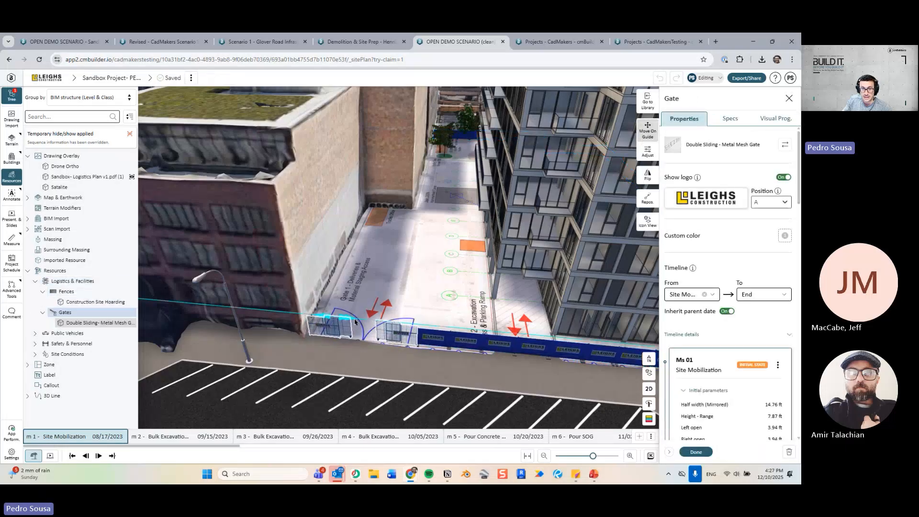
{"action": "left_click", "coordinate": [696, 452]}
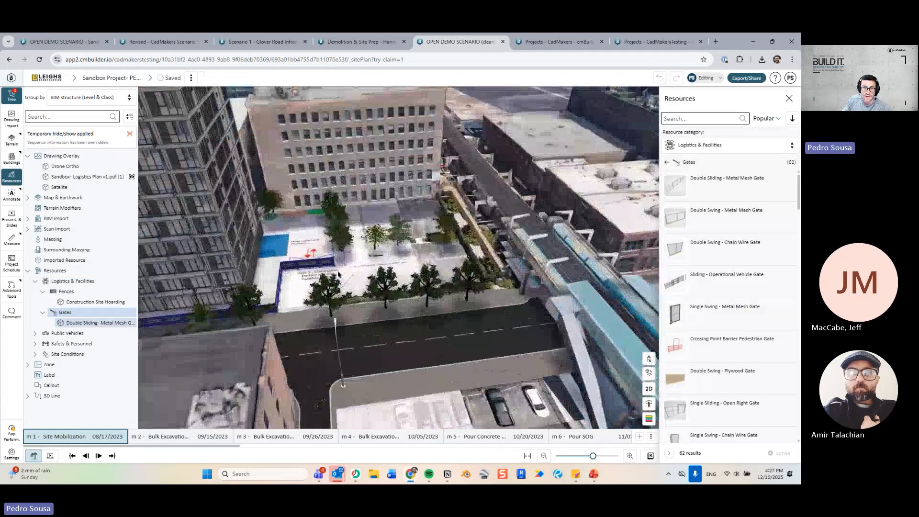
Orbit, tilt and zoom onto the GC Office and First Aid Facilities area.
{"action": "scroll", "coordinate": [536, 221], "scroll_direction": "down", "scroll_amount": 4}
{"action": "left_click_drag", "start_coordinate": [536, 221], "coordinate": [447, 306]}
{"action": "key", "text": "Escape"}
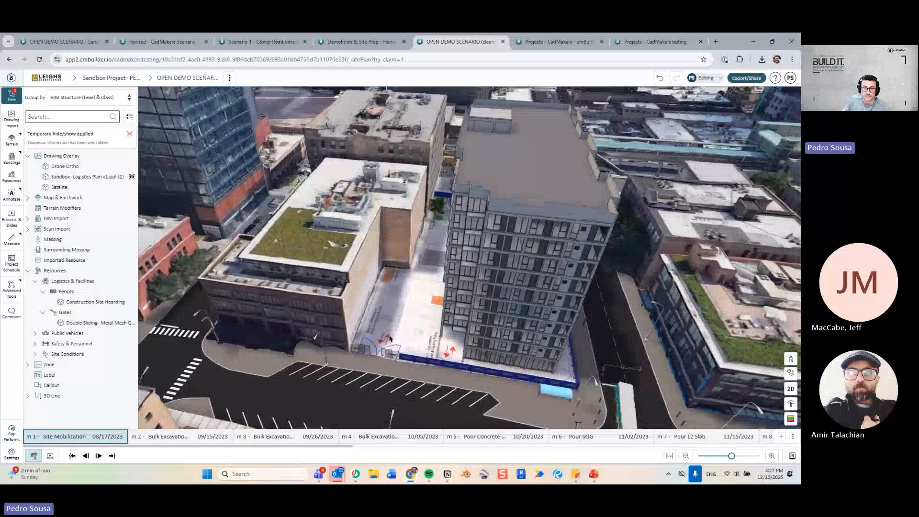
{"action": "scroll", "coordinate": [447, 274], "scroll_direction": "up", "scroll_amount": 3}
{"action": "left_click_drag", "start_coordinate": [447, 274], "coordinate": [374, 311]}
{"action": "right_click_drag", "start_coordinate": [498, 311], "coordinate": [326, 332]}
{"action": "scroll", "coordinate": [326, 332], "scroll_direction": "up", "scroll_amount": 3}
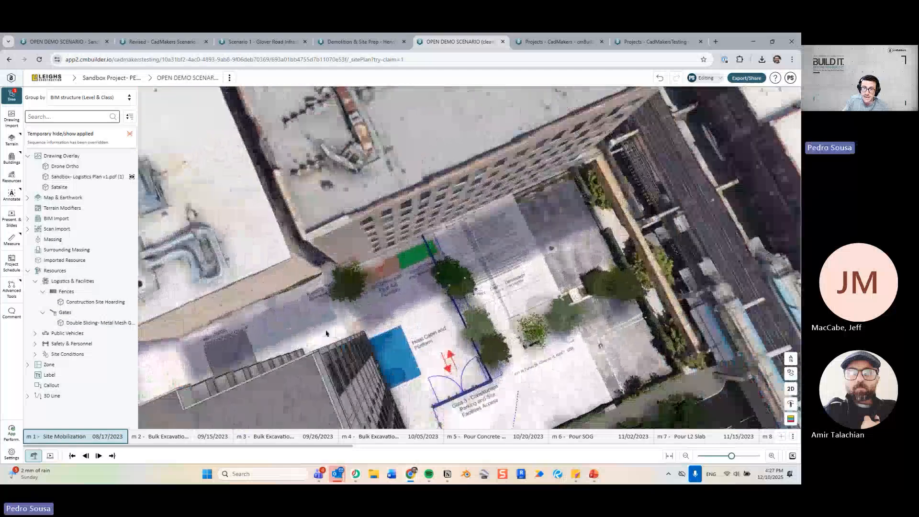
{"action": "left_click_drag", "start_coordinate": [326, 332], "coordinate": [335, 320]}
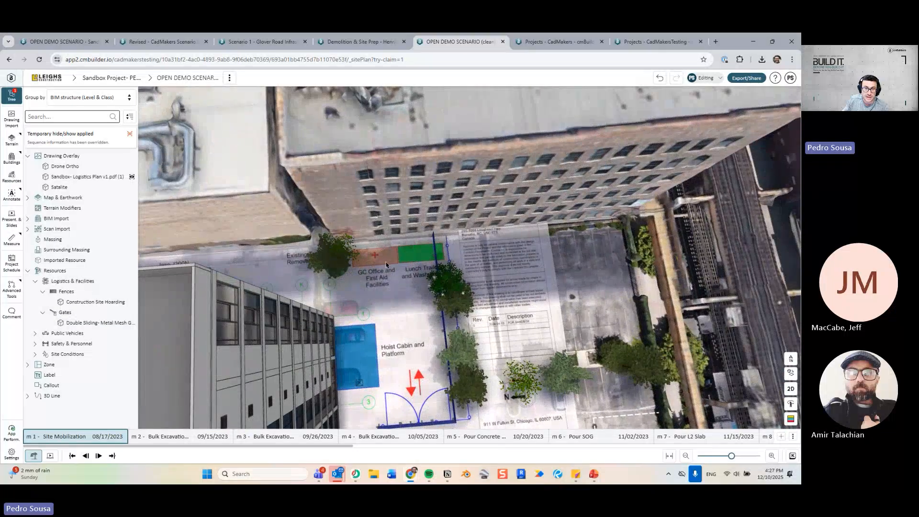
{"action": "scroll", "coordinate": [412, 283], "scroll_direction": "up", "scroll_amount": 3}
{"action": "left_click_drag", "start_coordinate": [413, 282], "coordinate": [387, 256]}
{"action": "right_click_drag", "start_coordinate": [387, 255], "coordinate": [413, 332]}
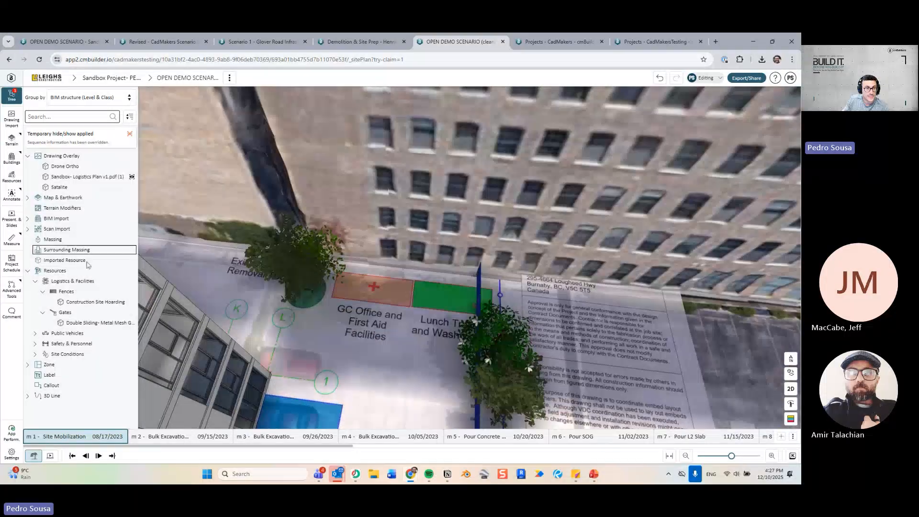
Place two 20ft Container Offices on the GC Office and First Aid area.
{"action": "left_click", "coordinate": [137, 283]}
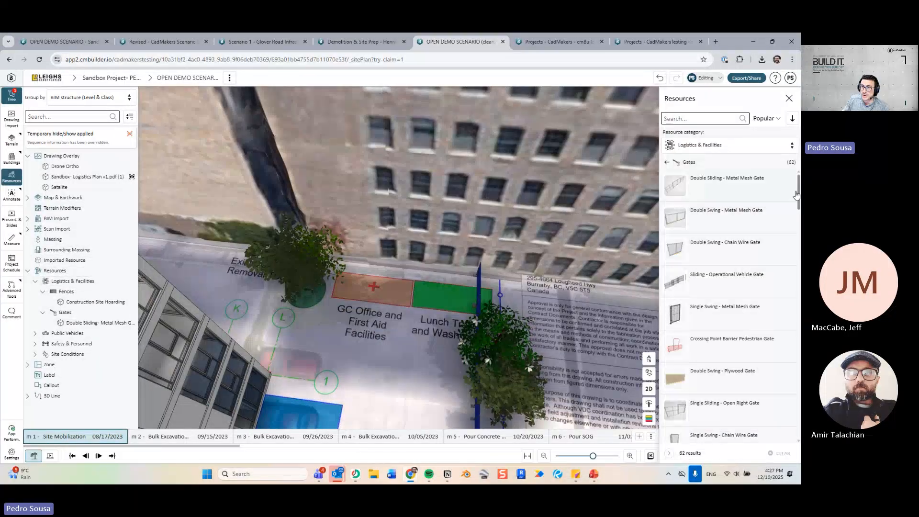
{"action": "left_click", "coordinate": [704, 165]}
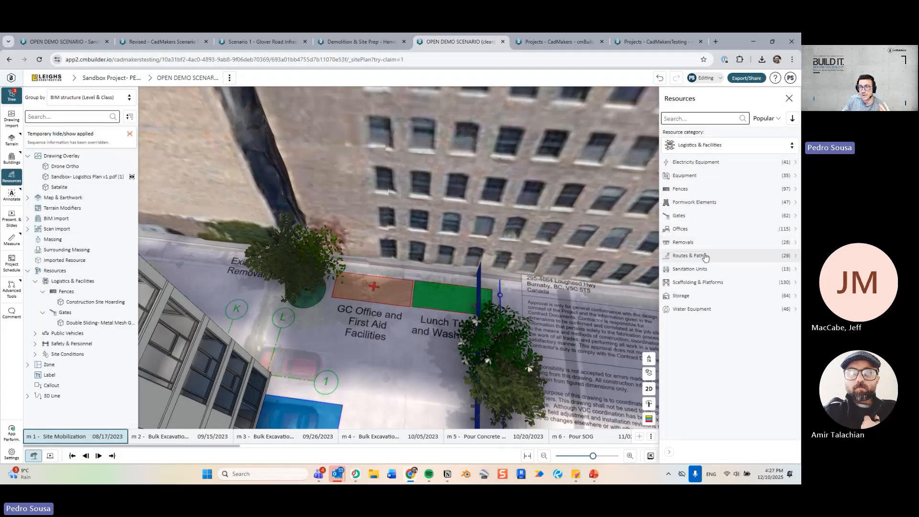
{"action": "left_click", "coordinate": [701, 229]}
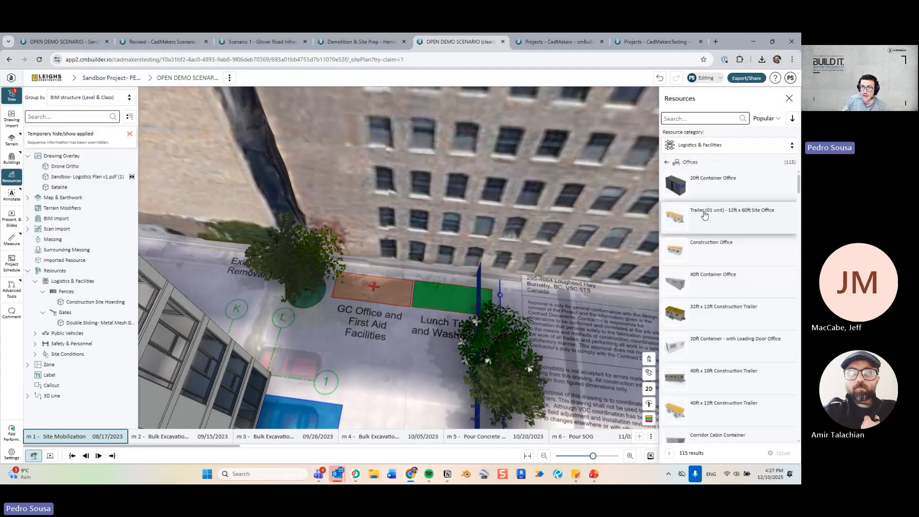
{"action": "left_click", "coordinate": [706, 197]}
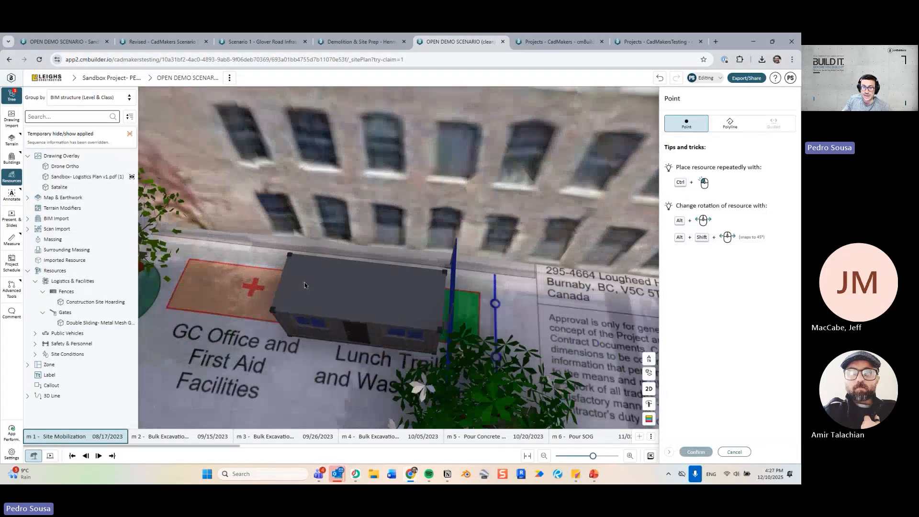
{"action": "left_click", "coordinate": [311, 275], "text": "ctrl"}
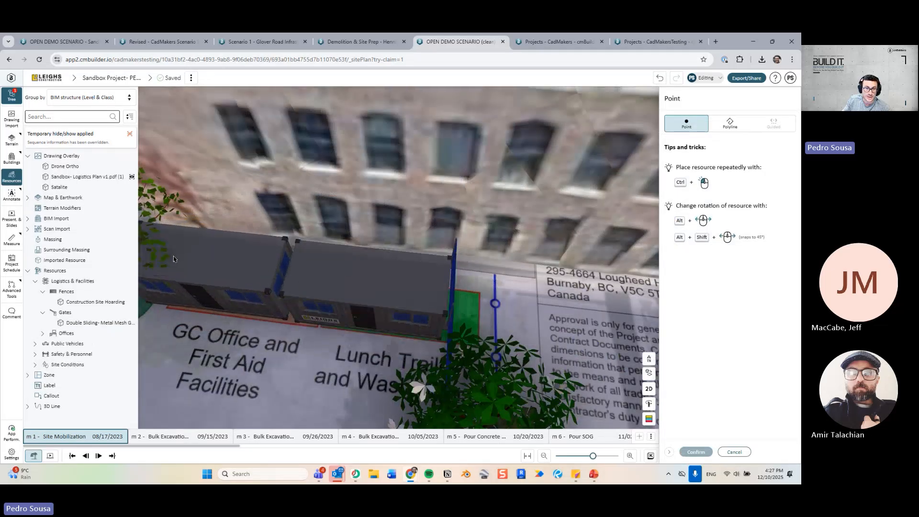
{"action": "scroll", "coordinate": [371, 296], "scroll_direction": "down", "scroll_amount": 5}
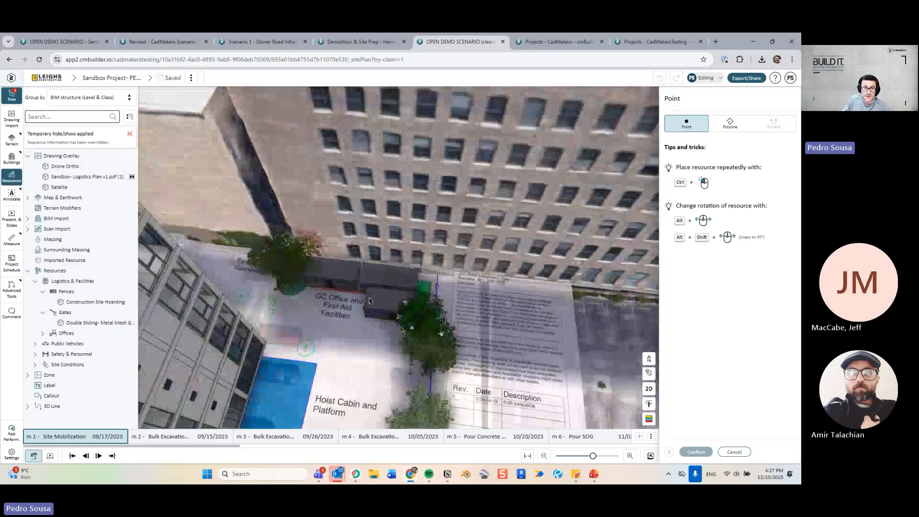
{"action": "key", "text": "Escape"}
{"action": "left_click_drag", "start_coordinate": [293, 311], "coordinate": [285, 282]}
Open and close the Help resource request form, then orbit to a site overview.
{"action": "left_click", "coordinate": [775, 79]}
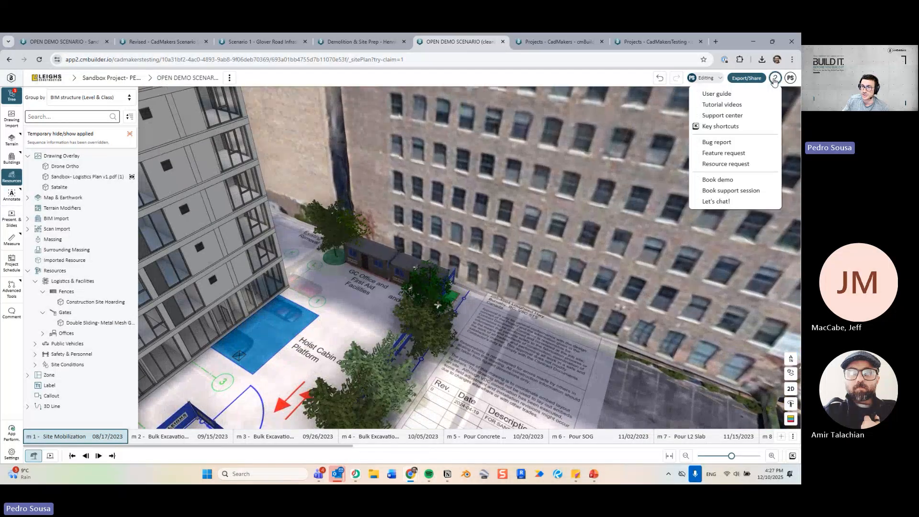
{"action": "left_click", "coordinate": [728, 166]}
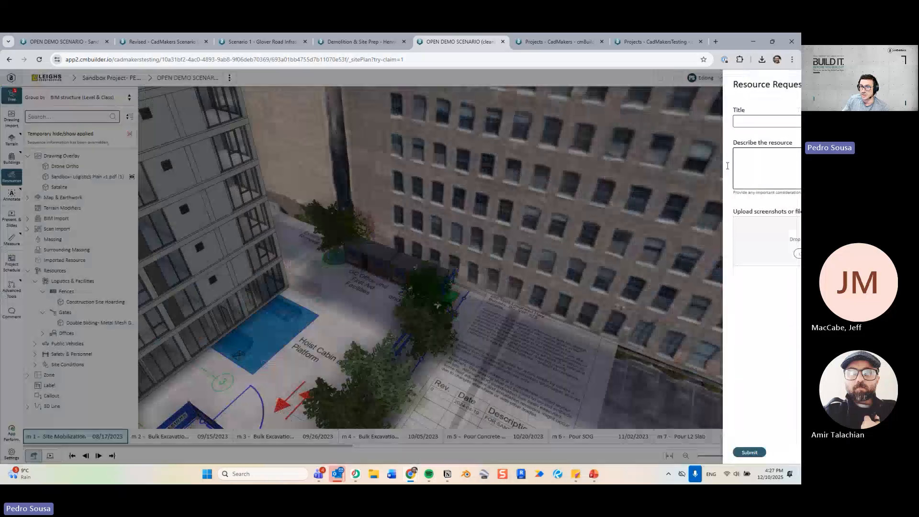
{"action": "left_click", "coordinate": [788, 87]}
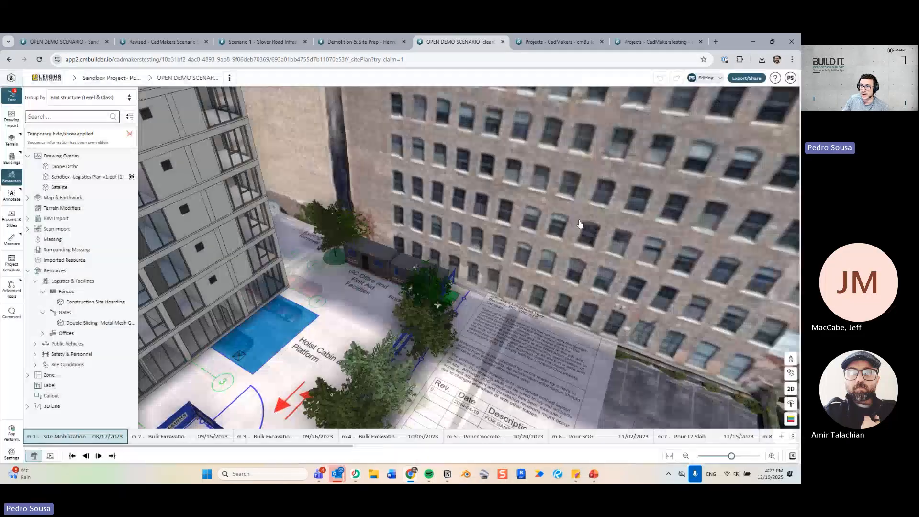
{"action": "scroll", "coordinate": [407, 290], "scroll_direction": "down", "scroll_amount": 5}
{"action": "left_click_drag", "start_coordinate": [407, 290], "coordinate": [601, 314]}
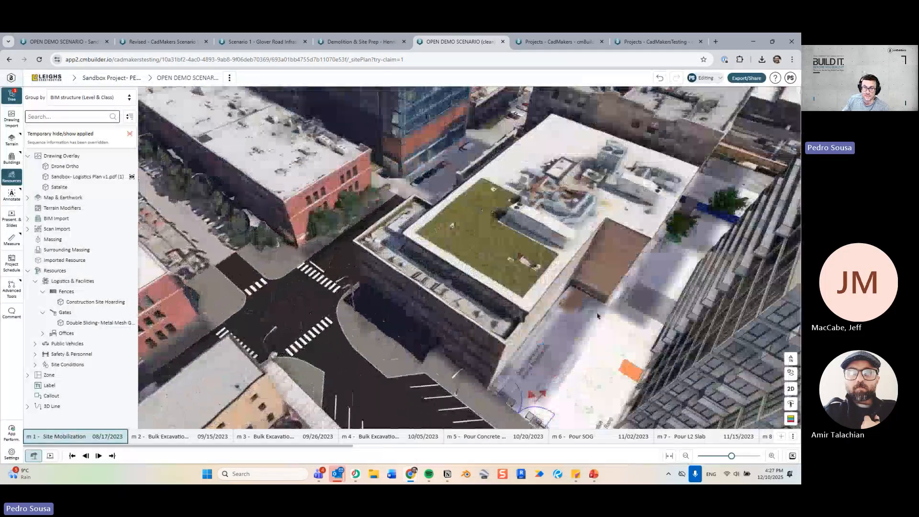
Place a third 20ft Container Office on the Trades Office spot beside the building.
{"action": "scroll", "coordinate": [487, 349], "scroll_direction": "up", "scroll_amount": 6}
{"action": "right_click_drag", "start_coordinate": [498, 353], "coordinate": [453, 322]}
{"action": "scroll", "coordinate": [452, 322], "scroll_direction": "up", "scroll_amount": 2}
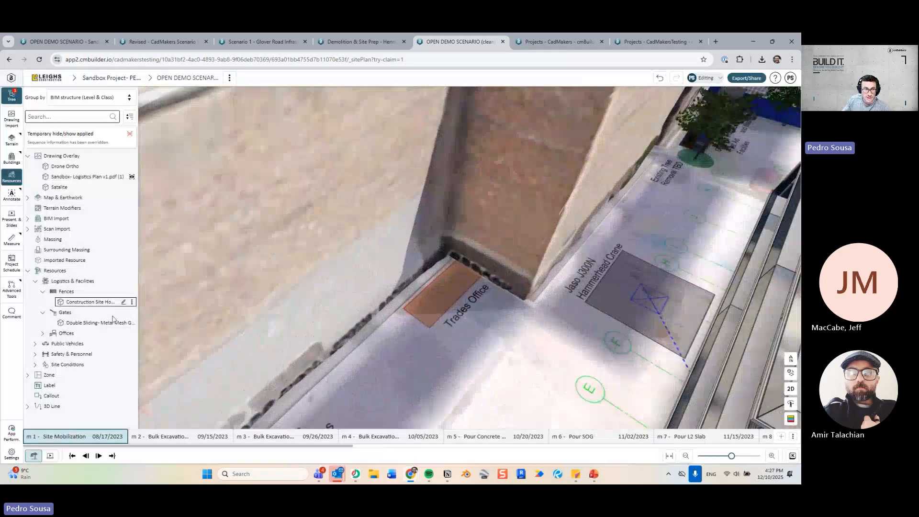
{"action": "left_click", "coordinate": [12, 178]}
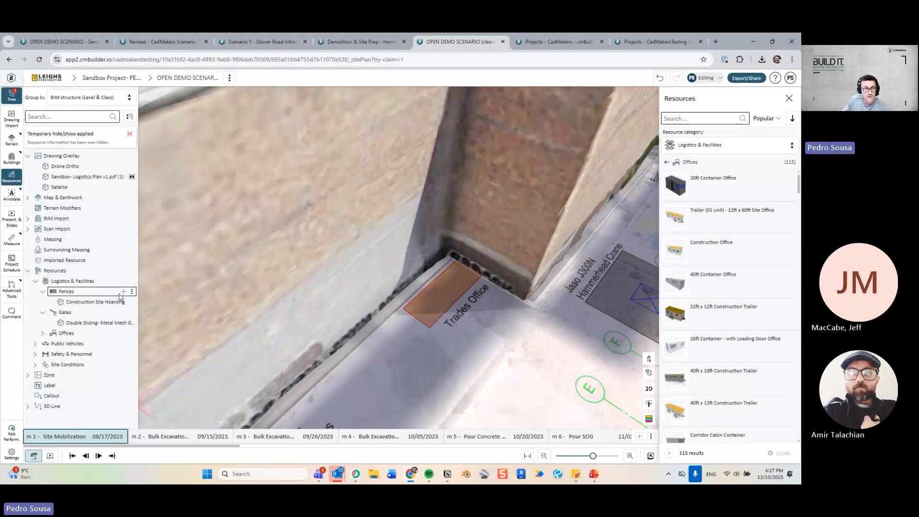
{"action": "left_click", "coordinate": [714, 185]}
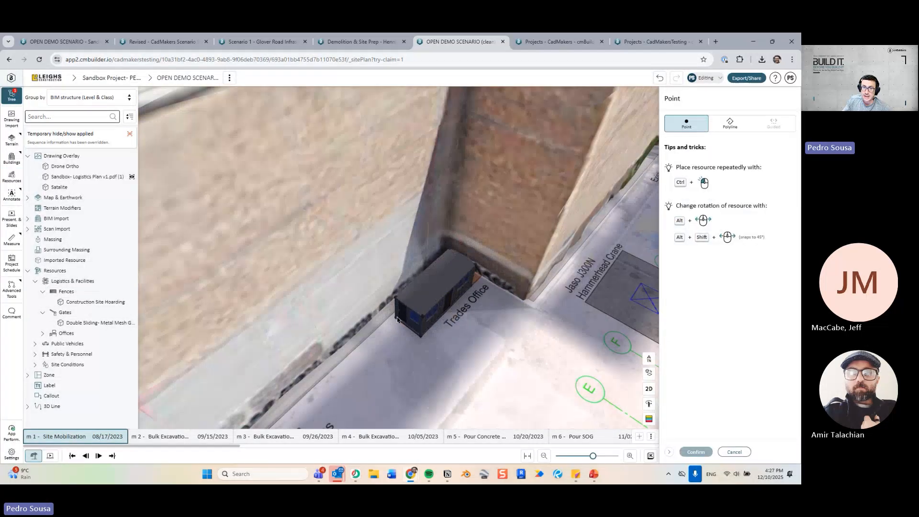
{"action": "left_click", "coordinate": [546, 315]}
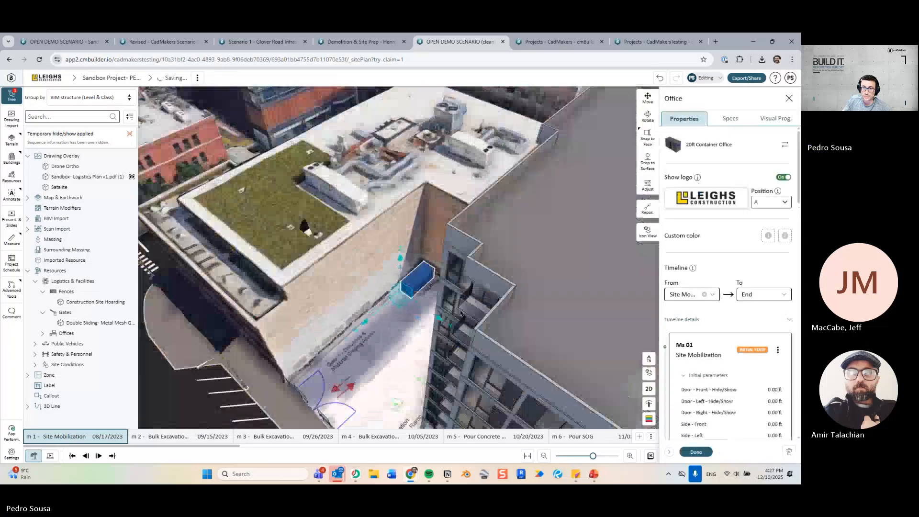
{"action": "scroll", "coordinate": [399, 286], "scroll_direction": "up", "scroll_amount": 5}
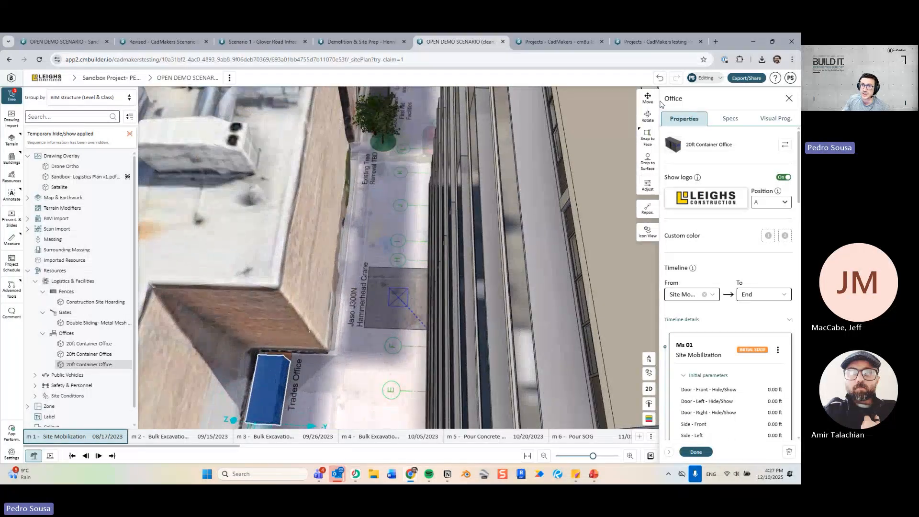
{"action": "key", "text": "Escape"}
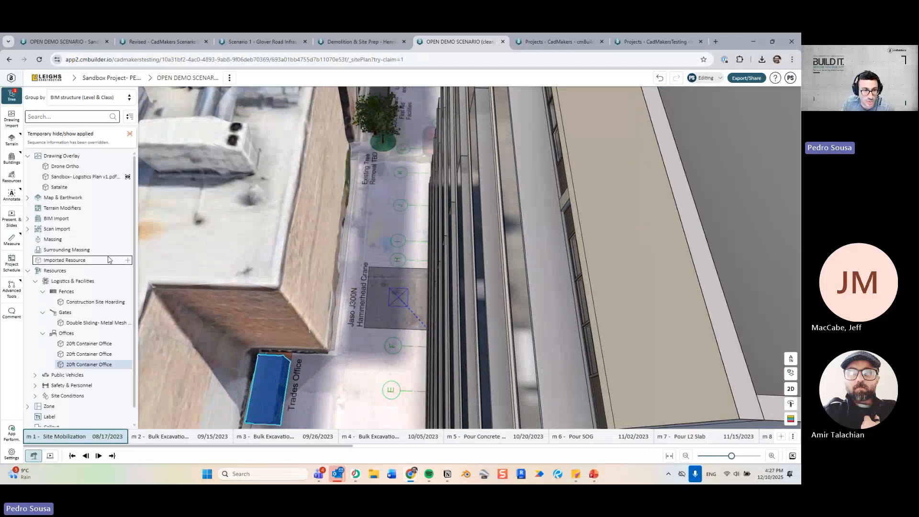
{"action": "left_click", "coordinate": [128, 271]}
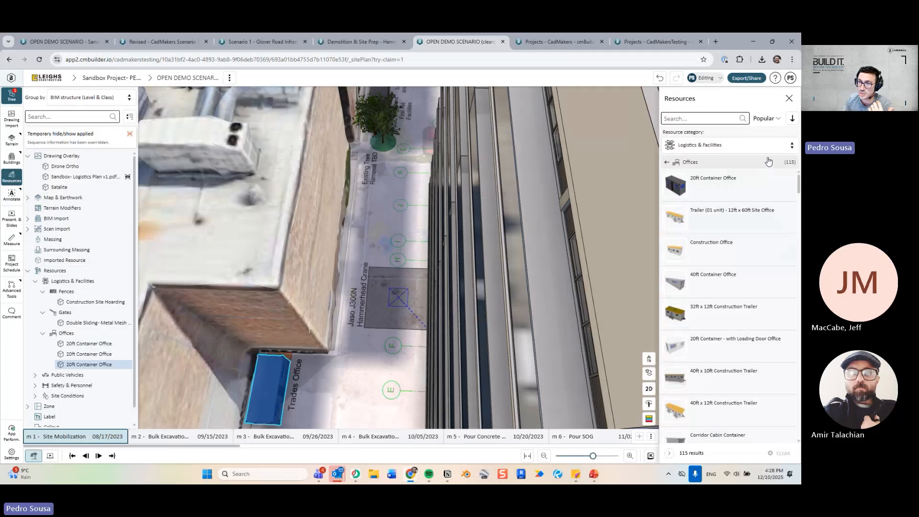
Place a JASO J300N Hammerhead fixed crane from Equipment & Vehicles on the crane pad.
{"action": "left_click", "coordinate": [759, 145]}
{"action": "left_click", "coordinate": [750, 187]}
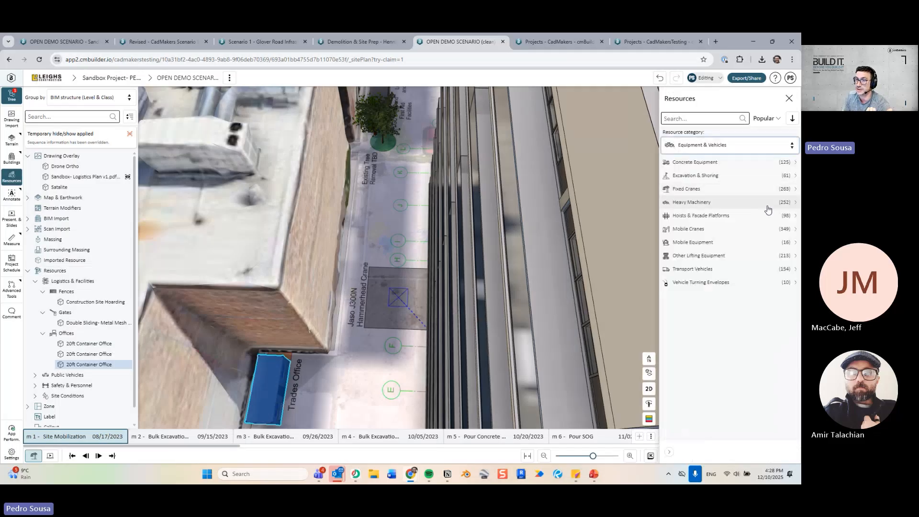
{"action": "left_click", "coordinate": [745, 189]}
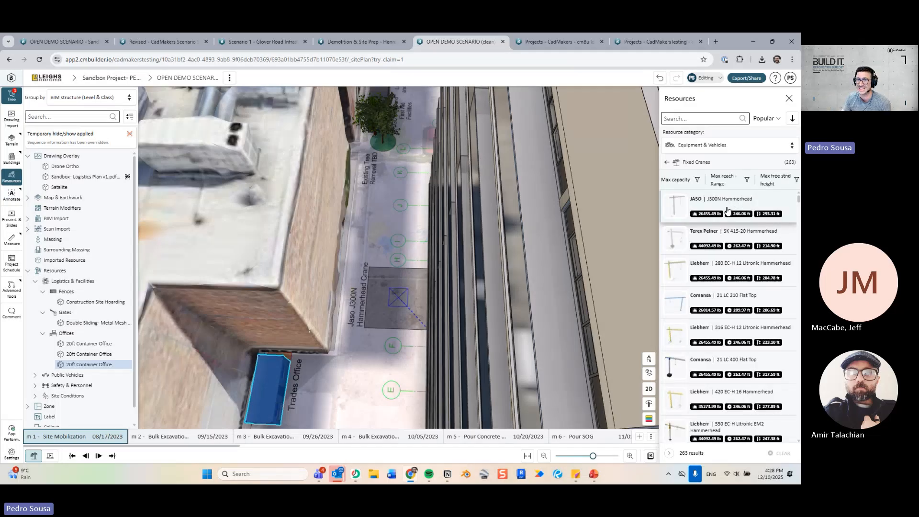
{"action": "left_click", "coordinate": [715, 209]}
{"action": "scroll", "coordinate": [417, 311], "scroll_direction": "up", "scroll_amount": 5}
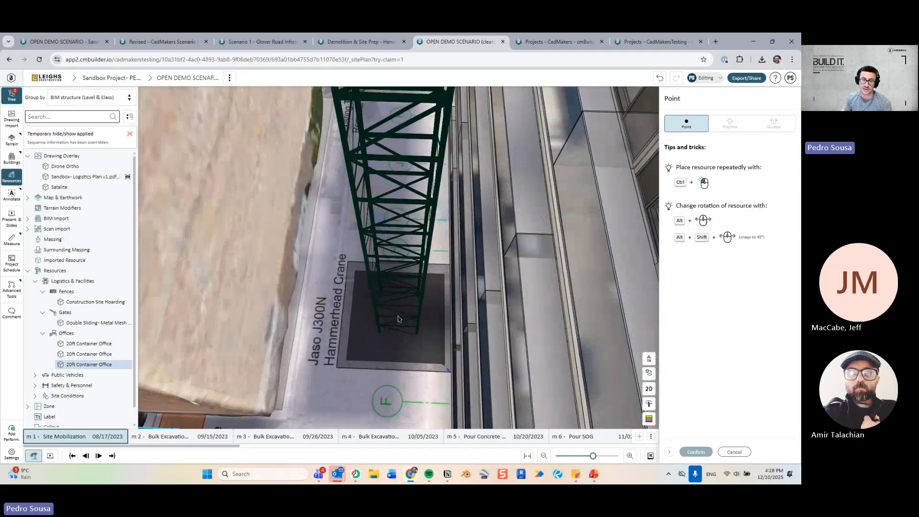
{"action": "left_click", "coordinate": [469, 297]}
{"action": "scroll", "coordinate": [416, 297], "scroll_direction": "down", "scroll_amount": 10}
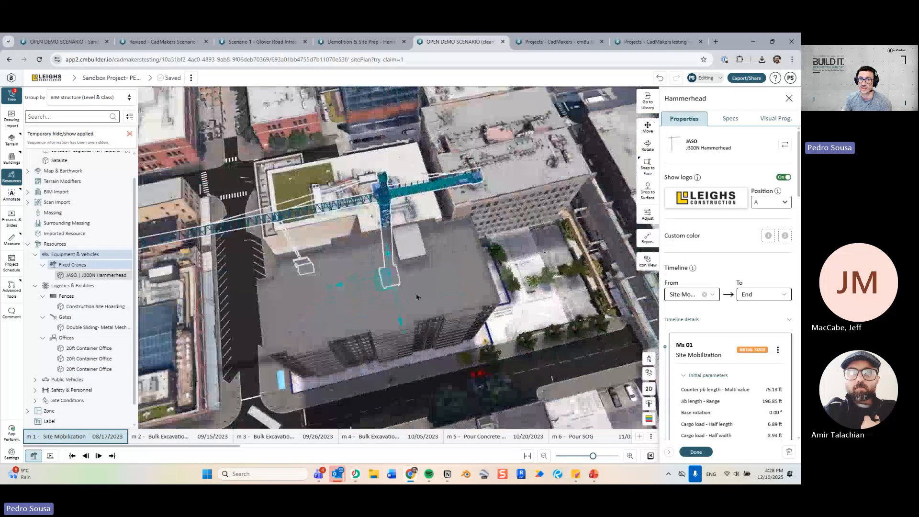
Turn on the crane's jib length envelope in its adjustment settings.
{"action": "left_click_drag", "start_coordinate": [417, 297], "coordinate": [313, 196]}
{"action": "left_click_drag", "start_coordinate": [393, 241], "coordinate": [362, 316]}
{"action": "scroll", "coordinate": [341, 352], "scroll_direction": "up", "scroll_amount": 5}
{"action": "scroll", "coordinate": [362, 316], "scroll_direction": "down", "scroll_amount": 5}
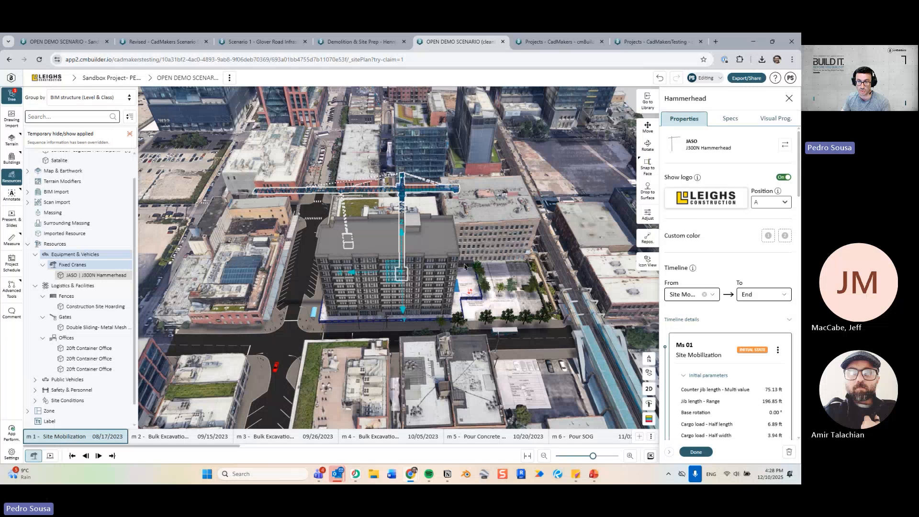
{"action": "left_click", "coordinate": [648, 216]}
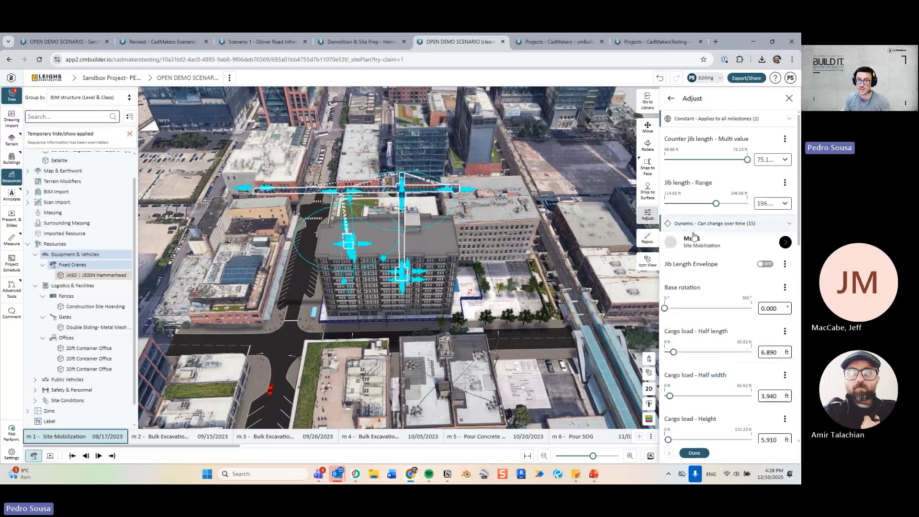
{"action": "left_click", "coordinate": [765, 264]}
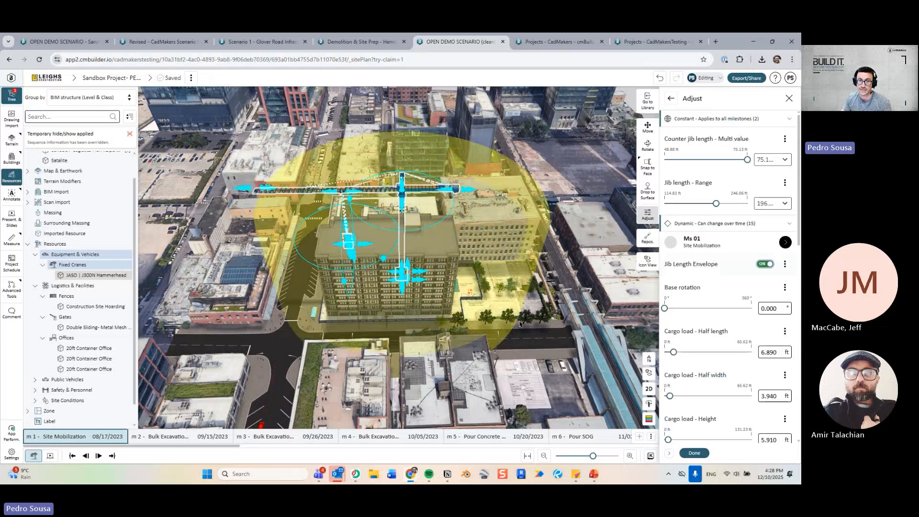
Switch to the 2D plan view and shorten the crane jib to 147.64 ft.
{"action": "scroll", "coordinate": [520, 324], "scroll_direction": "up", "scroll_amount": 2}
{"action": "left_click", "coordinate": [648, 389]}
{"action": "scroll", "coordinate": [422, 374], "scroll_direction": "up", "scroll_amount": 3}
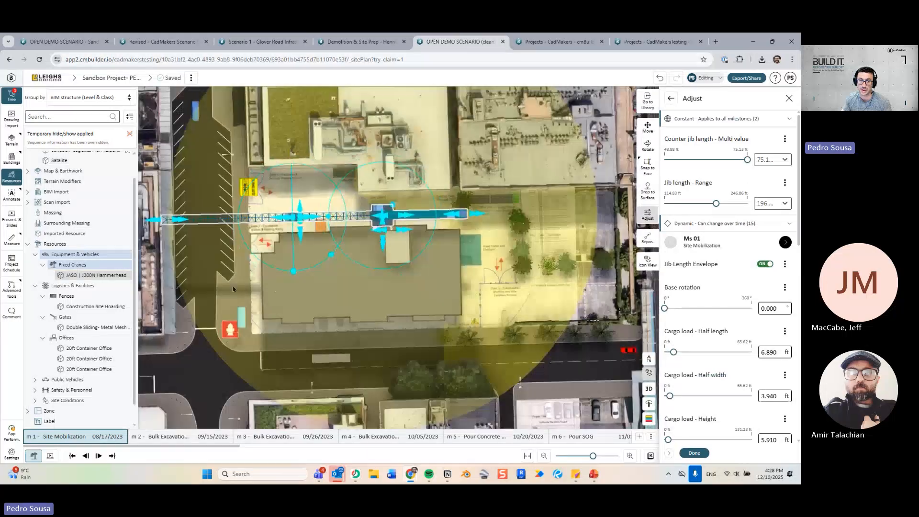
{"action": "middle_click_drag", "start_coordinate": [233, 289], "coordinate": [278, 319]}
{"action": "left_click_drag", "start_coordinate": [227, 249], "coordinate": [279, 260]}
{"action": "middle_click_drag", "start_coordinate": [526, 321], "coordinate": [497, 319]}
Lengthen the crane jib to 164.04 ft and close the adjustment settings.
{"action": "scroll", "coordinate": [506, 316], "scroll_direction": "up", "scroll_amount": 2}
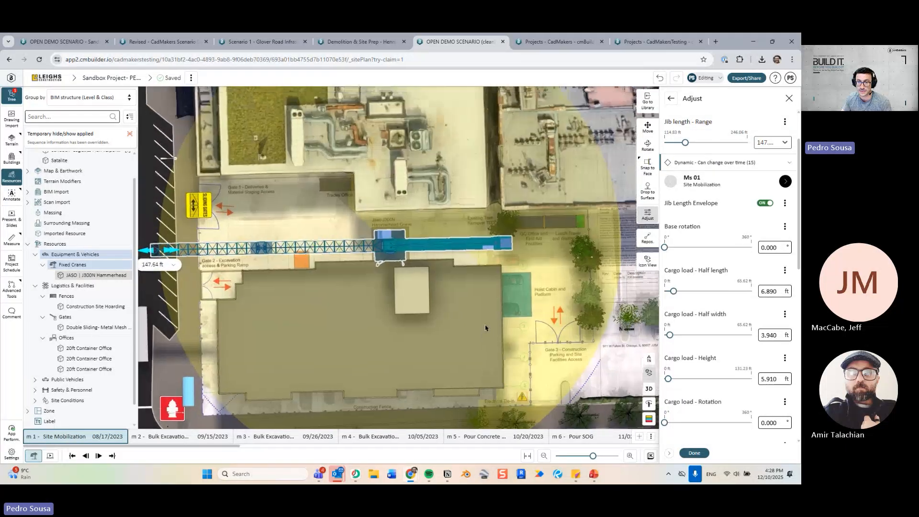
{"action": "scroll", "coordinate": [401, 260], "scroll_direction": "up", "scroll_amount": 2}
{"action": "middle_click_drag", "start_coordinate": [401, 260], "coordinate": [425, 269]}
{"action": "left_click_drag", "start_coordinate": [207, 270], "coordinate": [180, 269]}
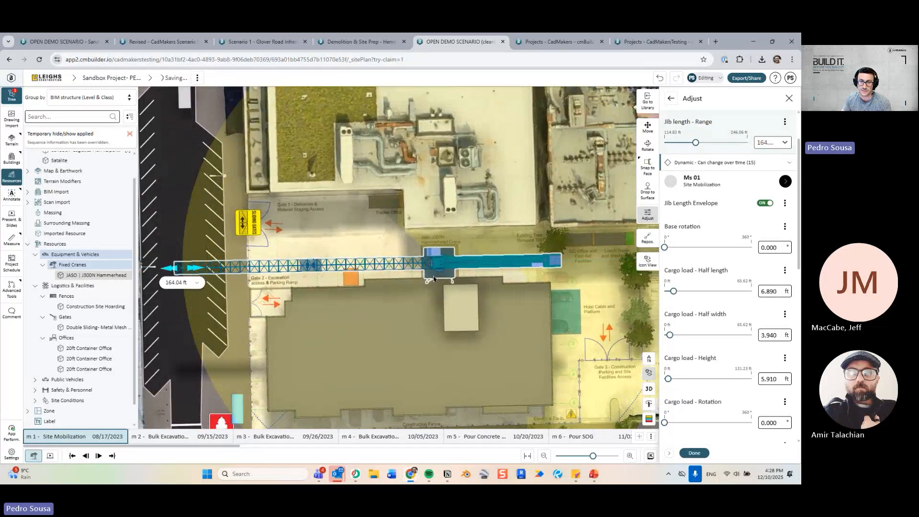
{"action": "scroll", "coordinate": [431, 287], "scroll_direction": "down", "scroll_amount": 2}
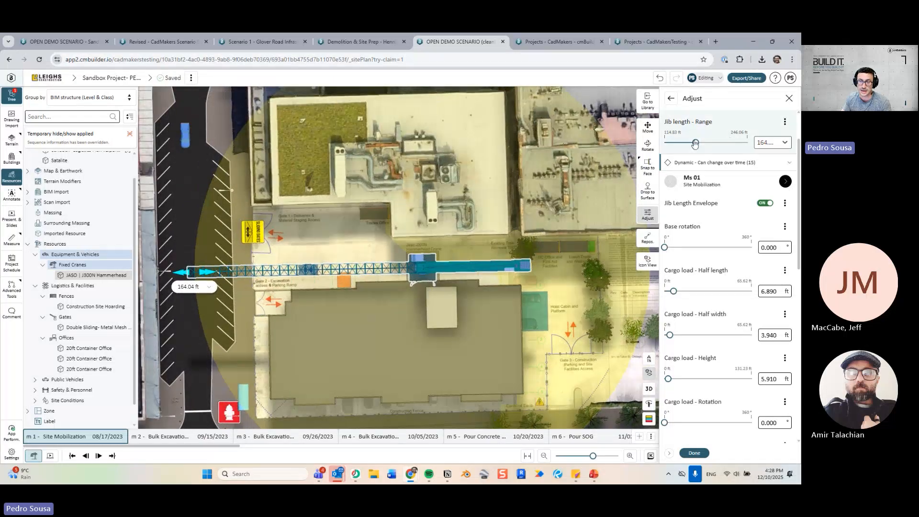
{"action": "left_click", "coordinate": [789, 99]}
{"action": "left_click", "coordinate": [790, 78]}
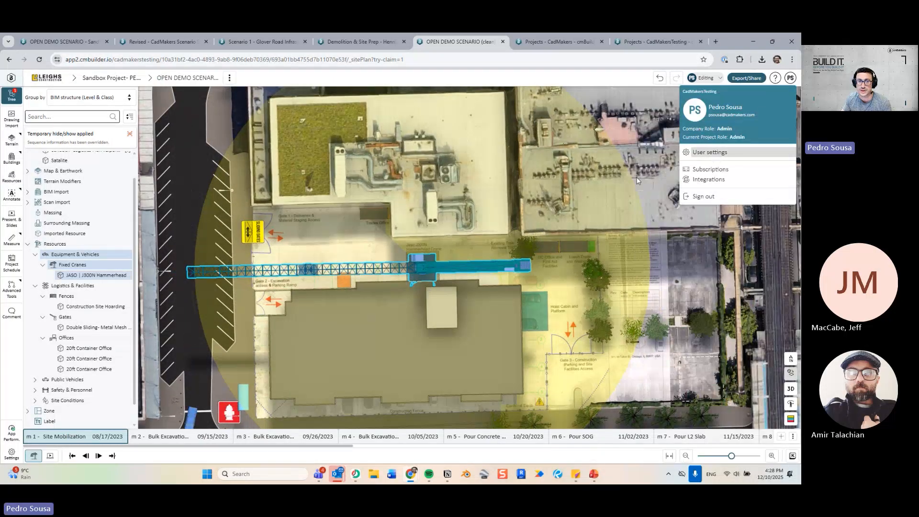
Switch the project unit preferences to Metric in User settings.
{"action": "left_click", "coordinate": [710, 153]}
{"action": "left_click", "coordinate": [322, 354]}
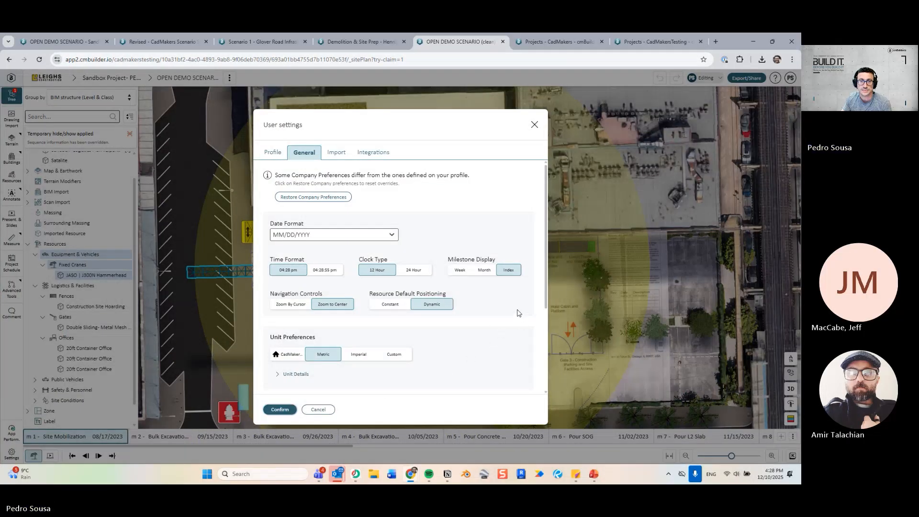
{"action": "scroll", "coordinate": [423, 276], "scroll_direction": "down", "scroll_amount": 3}
{"action": "scroll", "coordinate": [423, 276], "scroll_direction": "up", "scroll_amount": 4}
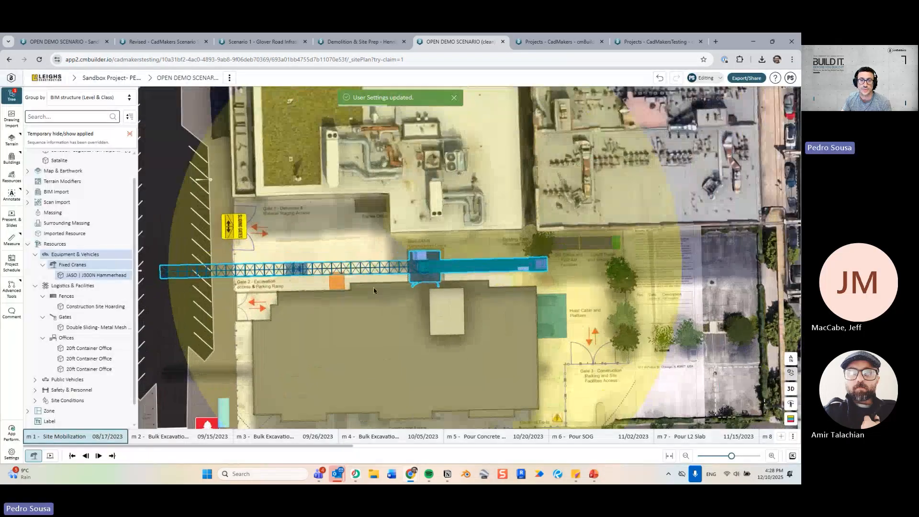
Set the hammerhead crane's jib to 45 m and nudge the crane slightly east along X.
{"action": "double_click", "coordinate": [199, 271]}
{"action": "left_click_drag", "start_coordinate": [181, 272], "coordinate": [200, 282]}
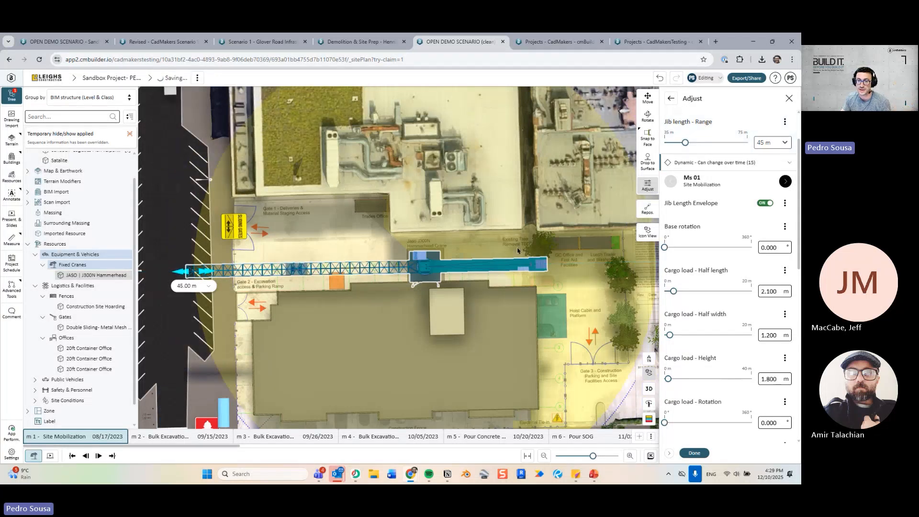
{"action": "scroll", "coordinate": [504, 266], "scroll_direction": "down", "scroll_amount": 1}
{"action": "middle_click_drag", "start_coordinate": [505, 266], "coordinate": [435, 263]}
{"action": "scroll", "coordinate": [435, 263], "scroll_direction": "down", "scroll_amount": 1}
{"action": "middle_click_drag", "start_coordinate": [449, 308], "coordinate": [485, 290]}
{"action": "scroll", "coordinate": [490, 306], "scroll_direction": "up", "scroll_amount": 1}
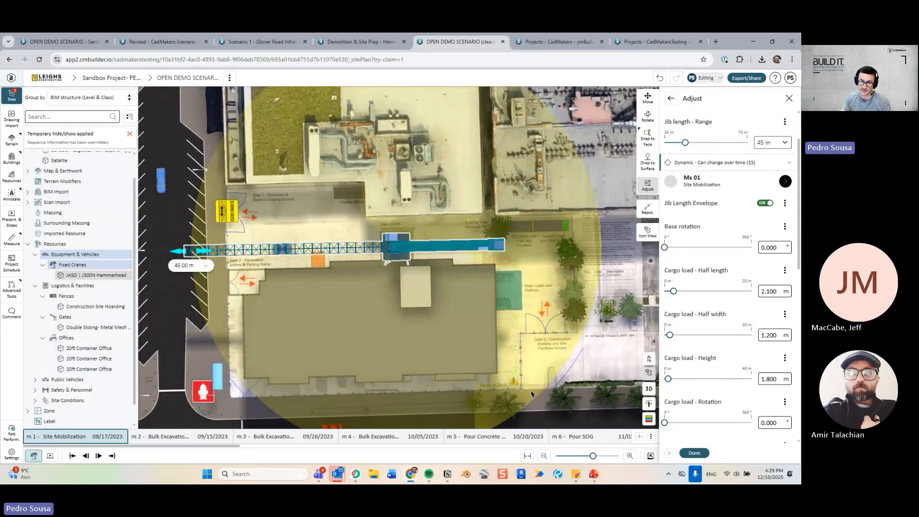
{"action": "middle_click_drag", "start_coordinate": [484, 356], "coordinate": [456, 360]}
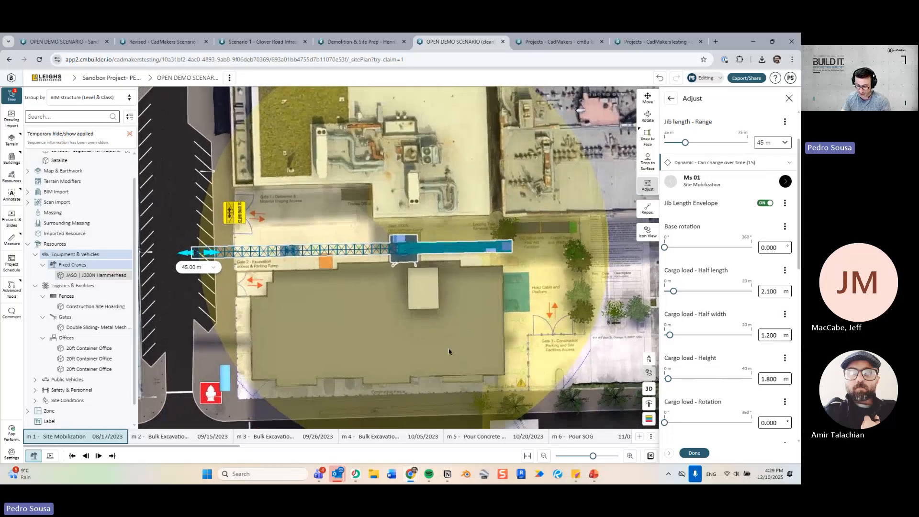
{"action": "left_click", "coordinate": [380, 250]}
{"action": "left_click_drag", "start_coordinate": [335, 252], "coordinate": [339, 252]}
Shorten the crane jib to 40 m and view the crane in 3D.
{"action": "key", "text": "a"}
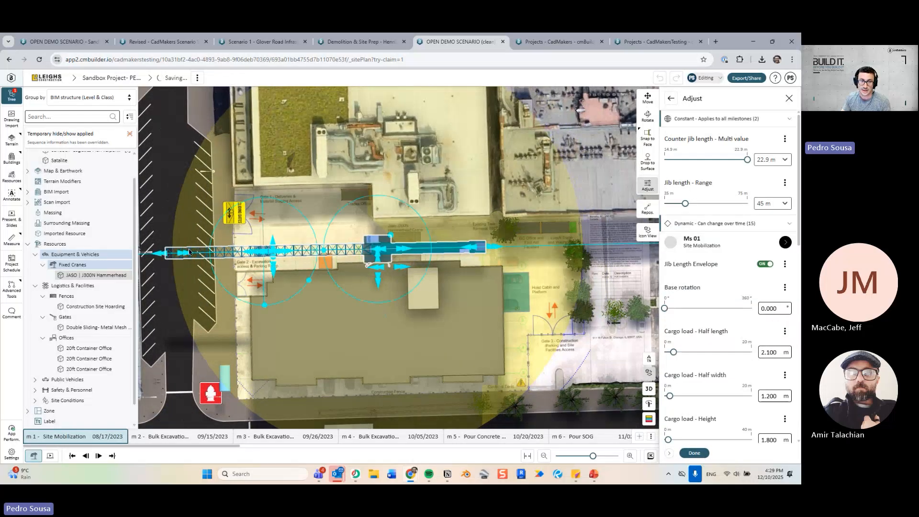
{"action": "left_click_drag", "start_coordinate": [183, 254], "coordinate": [204, 260]}
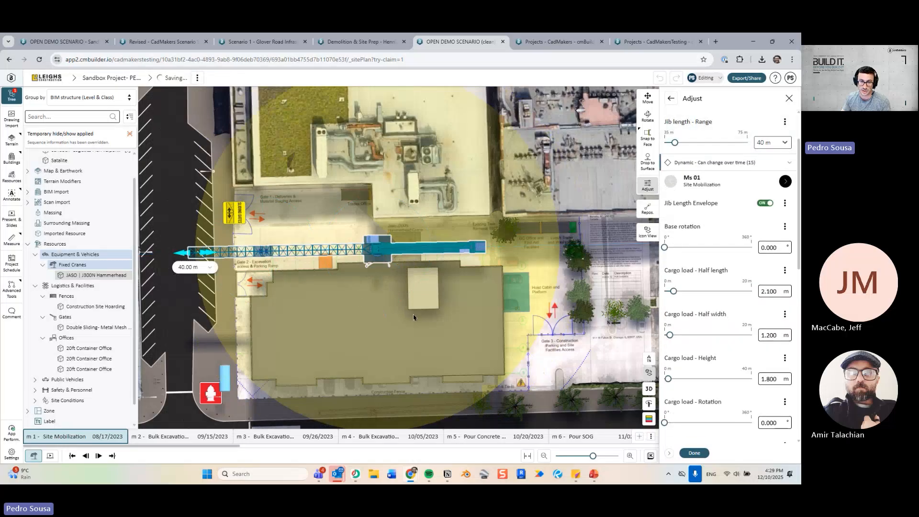
{"action": "key", "text": "3"}
{"action": "left_click_drag", "start_coordinate": [303, 310], "coordinate": [502, 237]}
{"action": "scroll", "coordinate": [449, 252], "scroll_direction": "down", "scroll_amount": 5}
{"action": "scroll", "coordinate": [502, 237], "scroll_direction": "up", "scroll_amount": 4}
{"action": "right_click_drag", "start_coordinate": [502, 237], "coordinate": [383, 227]}
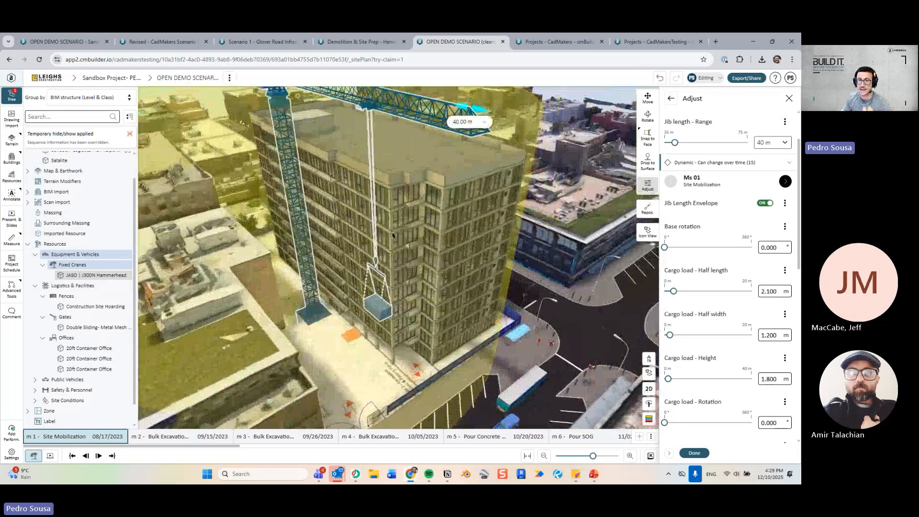
{"action": "left_click_drag", "start_coordinate": [383, 228], "coordinate": [408, 239]}
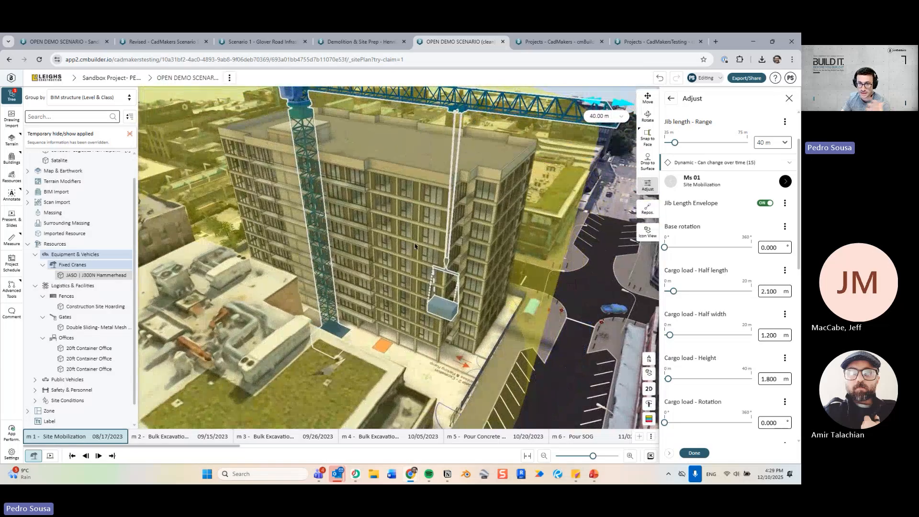
{"action": "right_click_drag", "start_coordinate": [415, 246], "coordinate": [424, 289]}
{"action": "left_click_drag", "start_coordinate": [423, 290], "coordinate": [407, 249]}
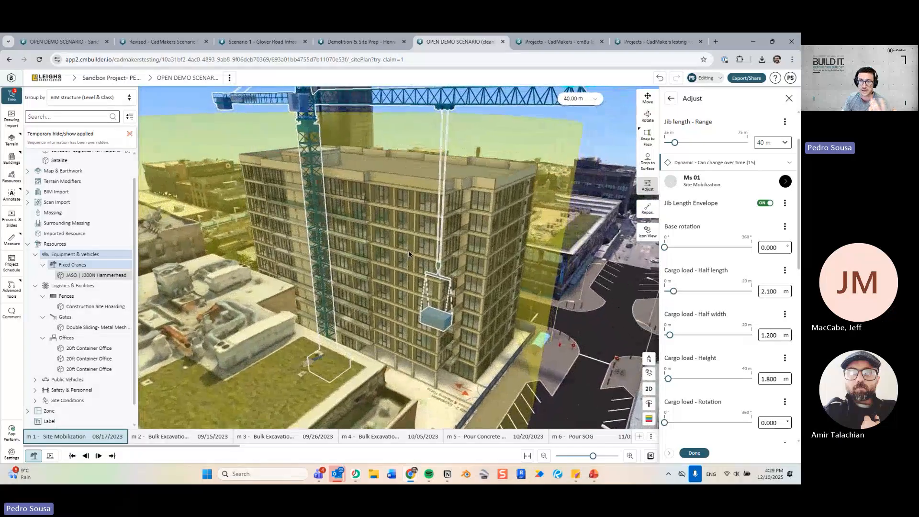
{"action": "scroll", "coordinate": [576, 153], "scroll_direction": "down", "scroll_amount": 5}
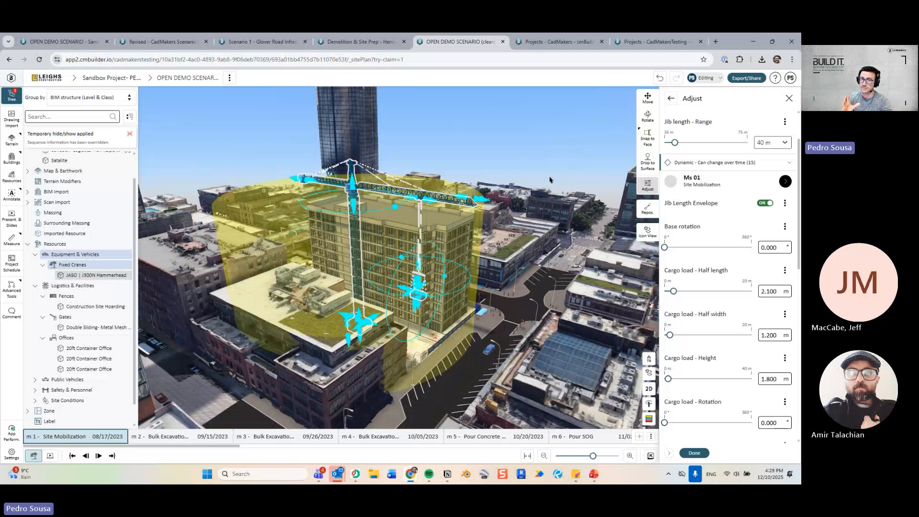
Turn off the jib length envelope, finish the crane adjustment, and survey the site from several corners.
{"action": "left_click", "coordinate": [765, 203]}
{"action": "left_click", "coordinate": [699, 453]}
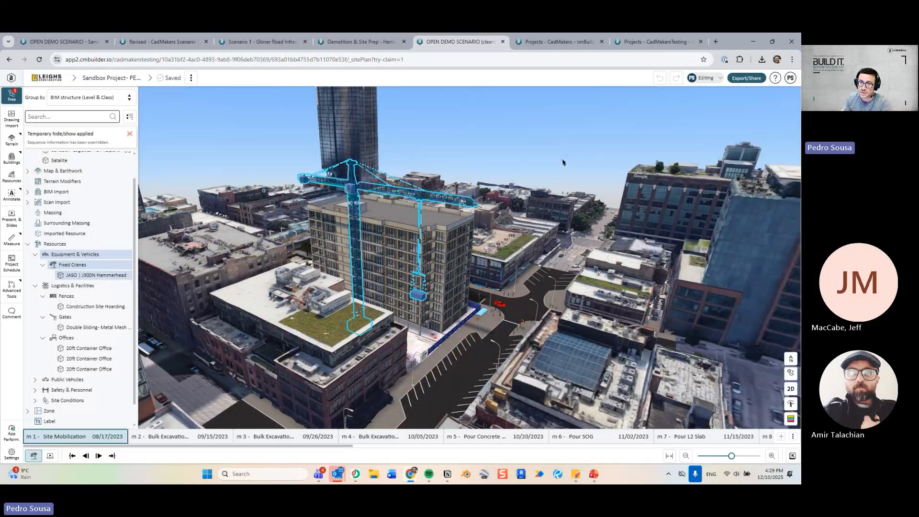
{"action": "left_click", "coordinate": [564, 162]}
{"action": "left_click_drag", "start_coordinate": [560, 168], "coordinate": [426, 268]}
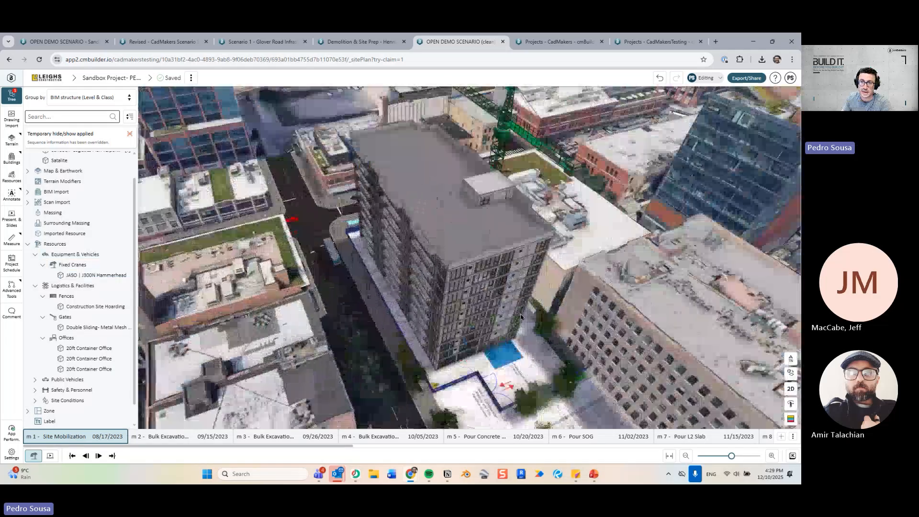
{"action": "scroll", "coordinate": [426, 288], "scroll_direction": "up", "scroll_amount": 3}
{"action": "left_click_drag", "start_coordinate": [345, 297], "coordinate": [670, 319]}
{"action": "left_click_drag", "start_coordinate": [359, 343], "coordinate": [375, 322]}
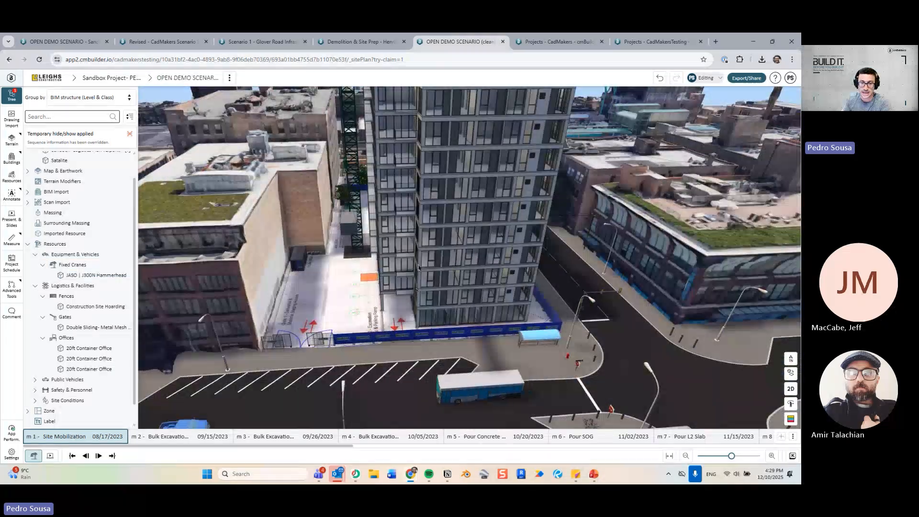
{"action": "scroll", "coordinate": [375, 320], "scroll_direction": "down", "scroll_amount": 5}
{"action": "left_click_drag", "start_coordinate": [354, 288], "coordinate": [113, 277]}
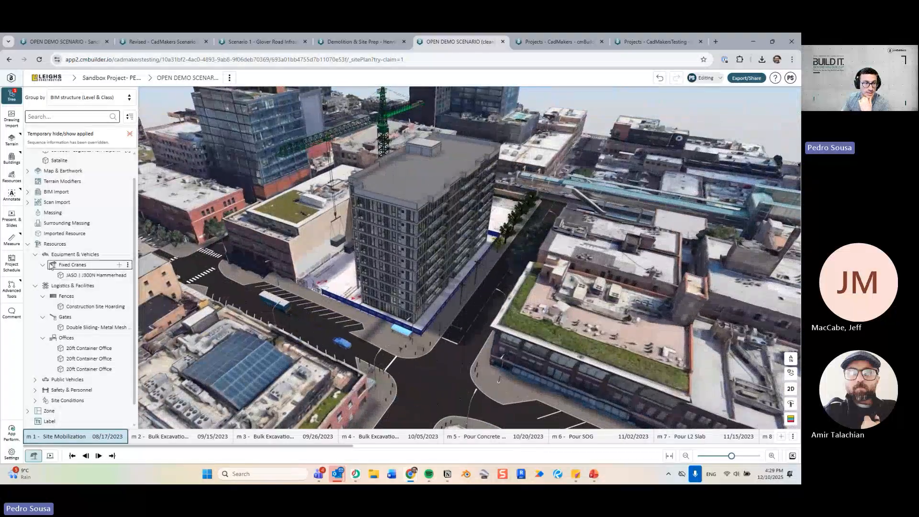
{"action": "left_click", "coordinate": [27, 243]}
Temporarily hide everything except the STRUCT structural model.
{"action": "left_click", "coordinate": [28, 220]}
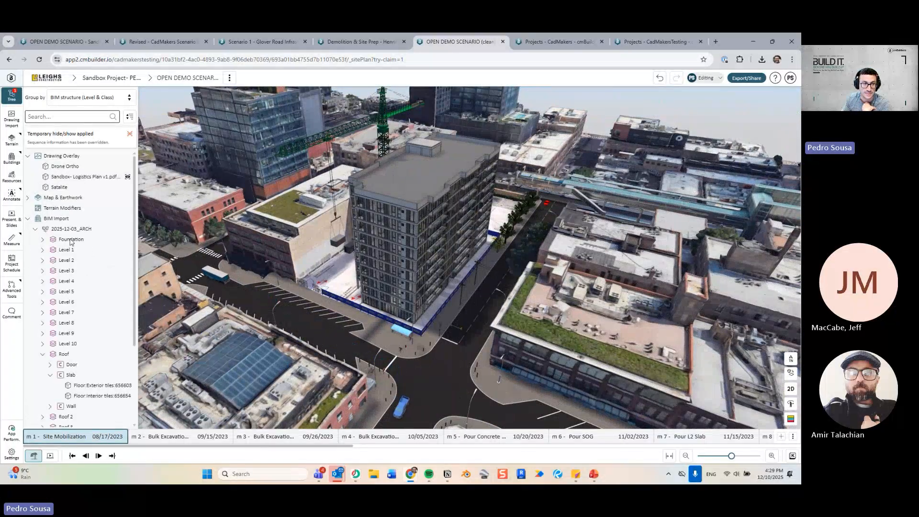
{"action": "left_click", "coordinate": [34, 240]}
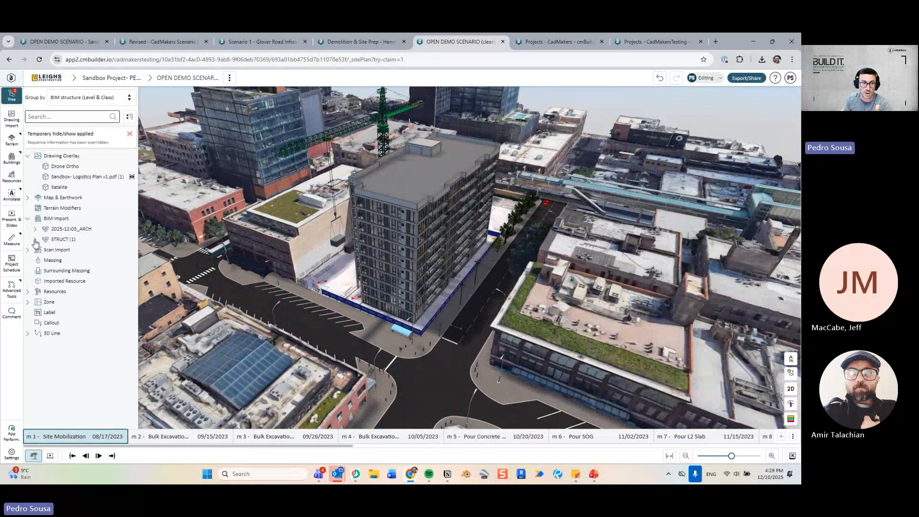
{"action": "left_click", "coordinate": [60, 239]}
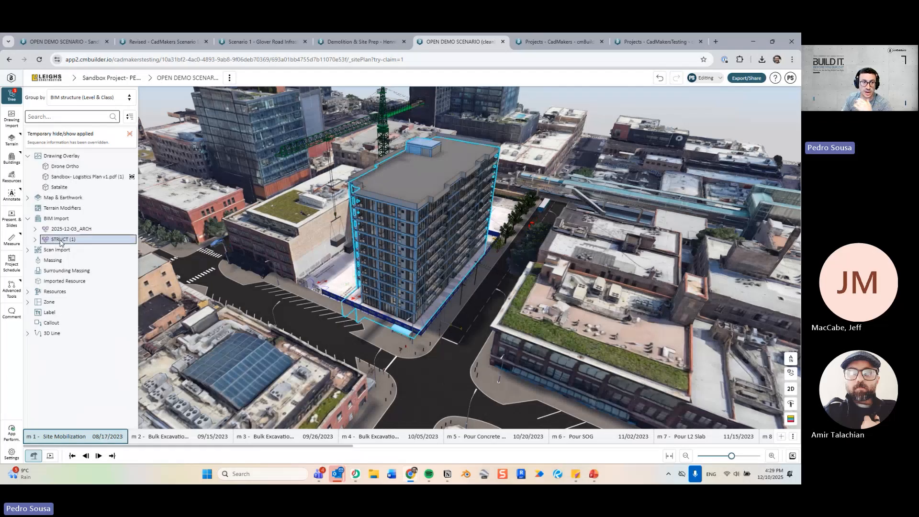
{"action": "right_click", "coordinate": [60, 240]}
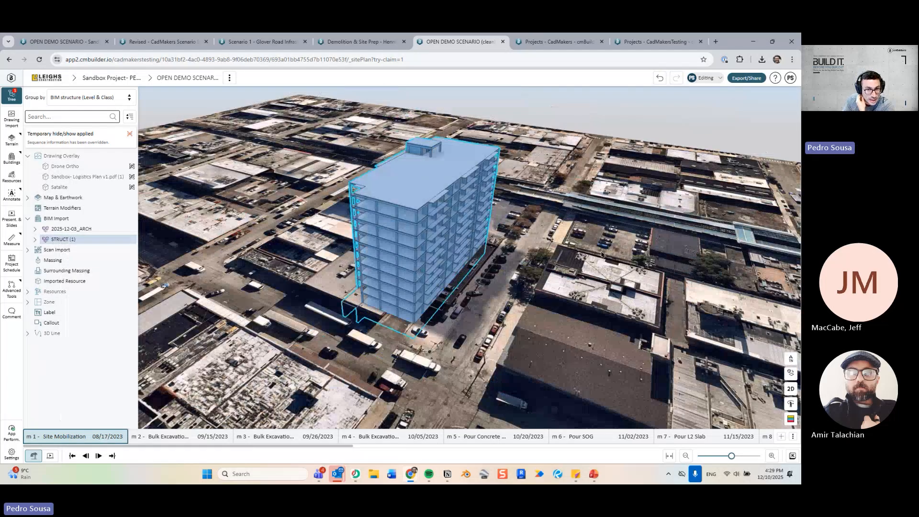
{"action": "left_click", "coordinate": [602, 253]}
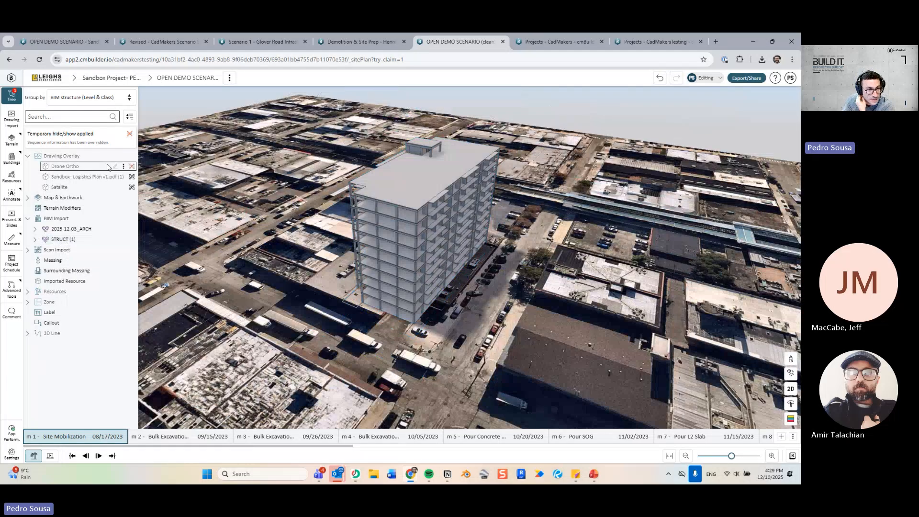
Hide the Earthwork terrain and frame the foundation underside from below.
{"action": "left_click", "coordinate": [28, 197]}
{"action": "left_click", "coordinate": [115, 209]}
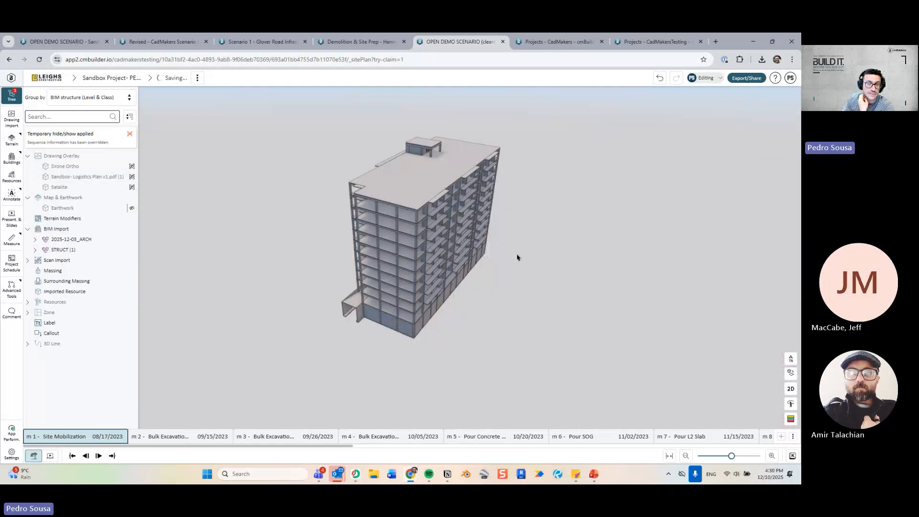
{"action": "left_click_drag", "start_coordinate": [518, 257], "coordinate": [489, 283]}
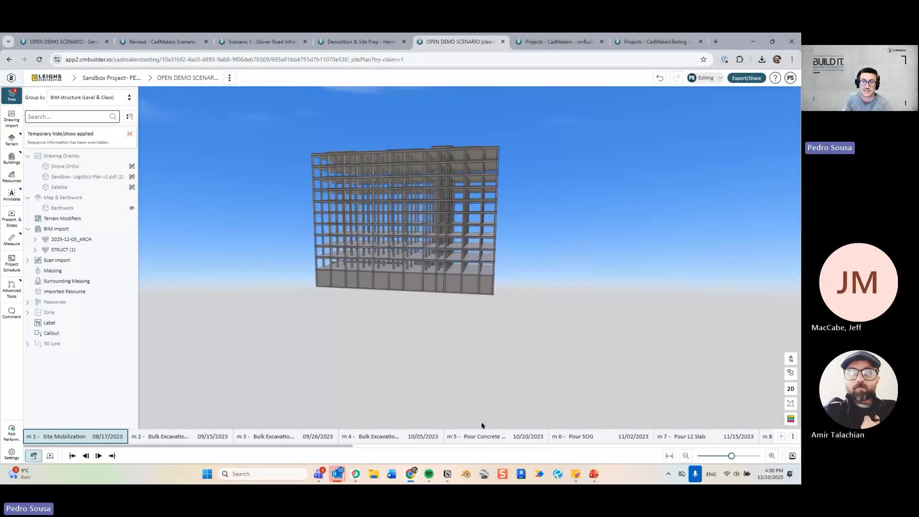
{"action": "left_click_drag", "start_coordinate": [447, 320], "coordinate": [441, 309]}
{"action": "scroll", "coordinate": [427, 346], "scroll_direction": "up", "scroll_amount": 4}
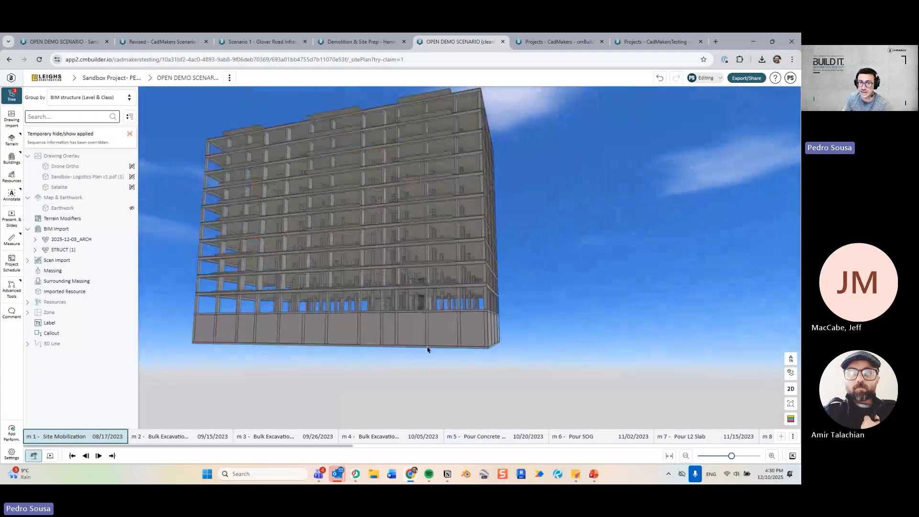
{"action": "left_click_drag", "start_coordinate": [427, 350], "coordinate": [392, 336]}
{"action": "right_click_drag", "start_coordinate": [396, 371], "coordinate": [437, 343]}
{"action": "scroll", "coordinate": [436, 311], "scroll_direction": "up", "scroll_amount": 3}
{"action": "right_click_drag", "start_coordinate": [437, 300], "coordinate": [426, 266]}
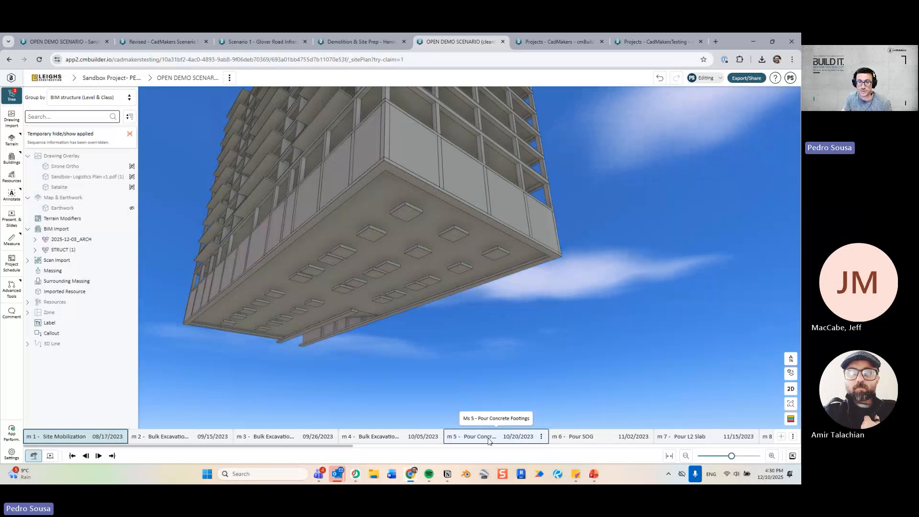
At milestone m 5 Pour Concrete Footings, select the foundation Slab and make it begin from this milestone.
{"action": "left_click", "coordinate": [490, 440]}
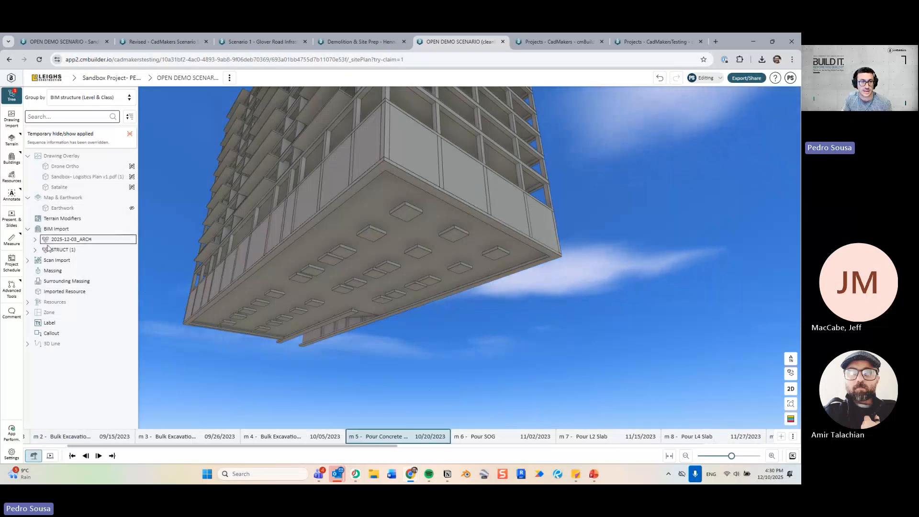
{"action": "left_click", "coordinate": [407, 212]}
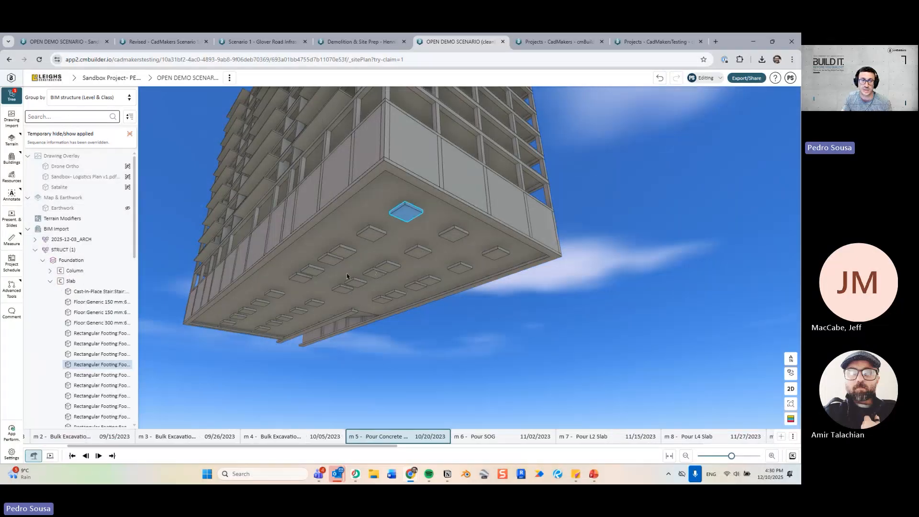
{"action": "double_click", "coordinate": [138, 254]}
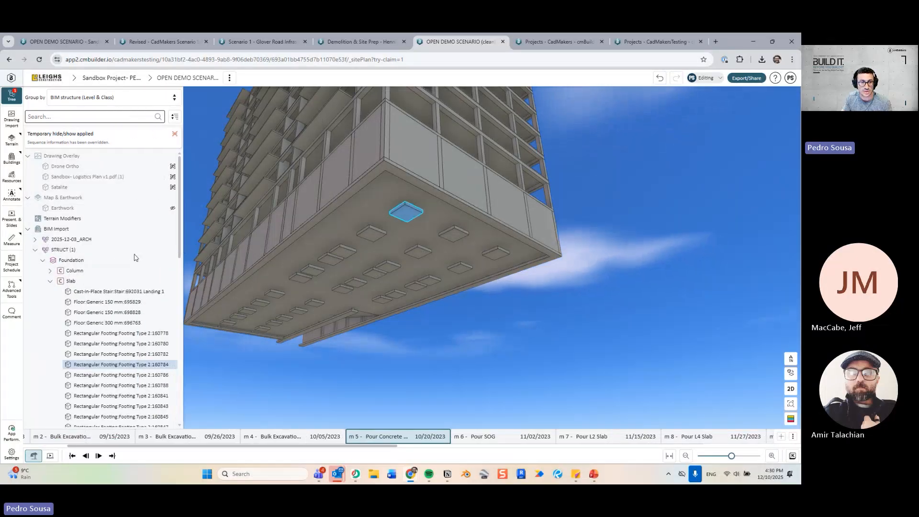
{"action": "left_click", "coordinate": [50, 281]}
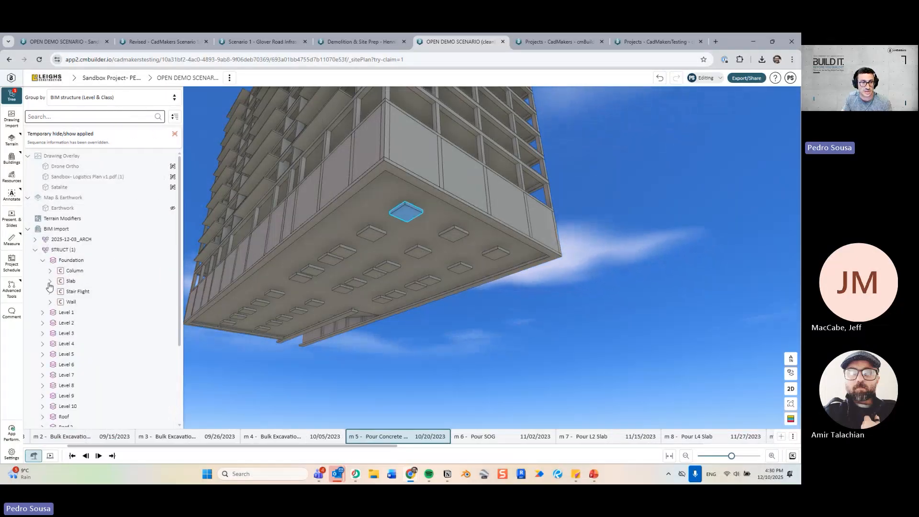
{"action": "left_click", "coordinate": [74, 260]}
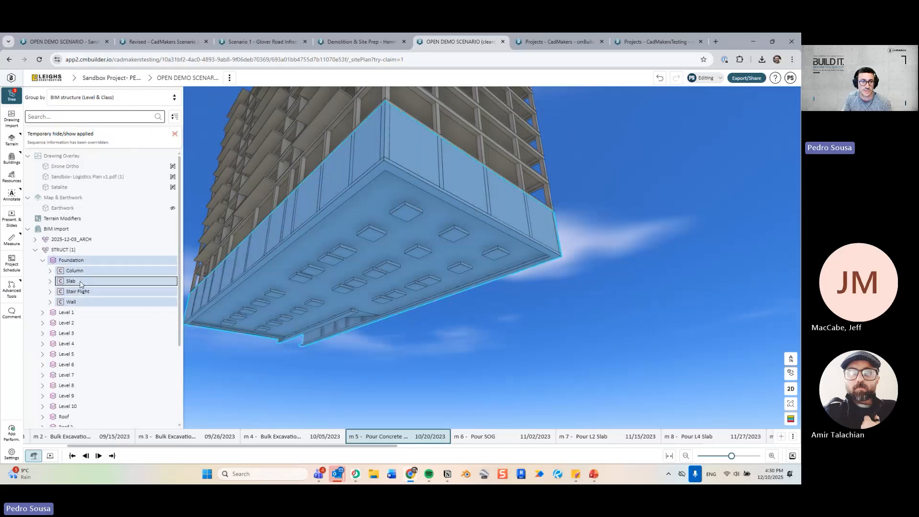
{"action": "left_click", "coordinate": [81, 282]}
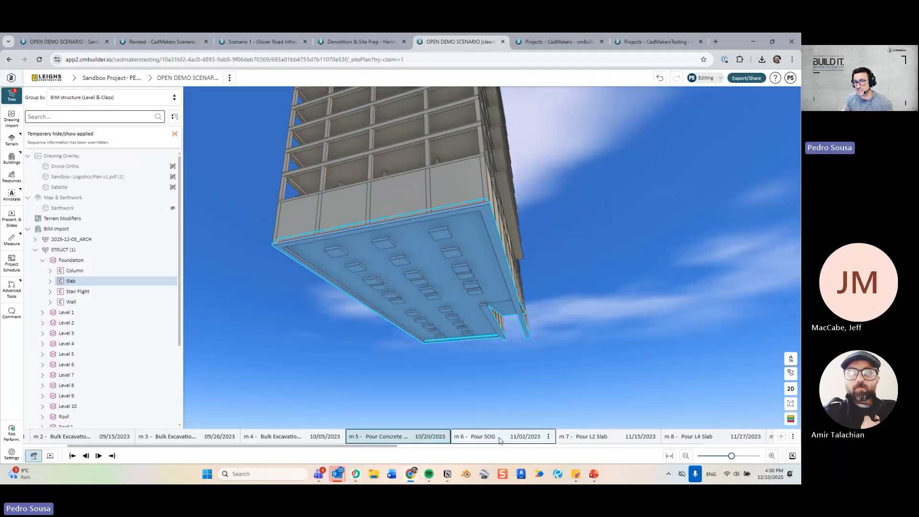
{"action": "left_click_drag", "start_coordinate": [563, 297], "coordinate": [588, 293]}
{"action": "right_click_drag", "start_coordinate": [448, 274], "coordinate": [431, 266]}
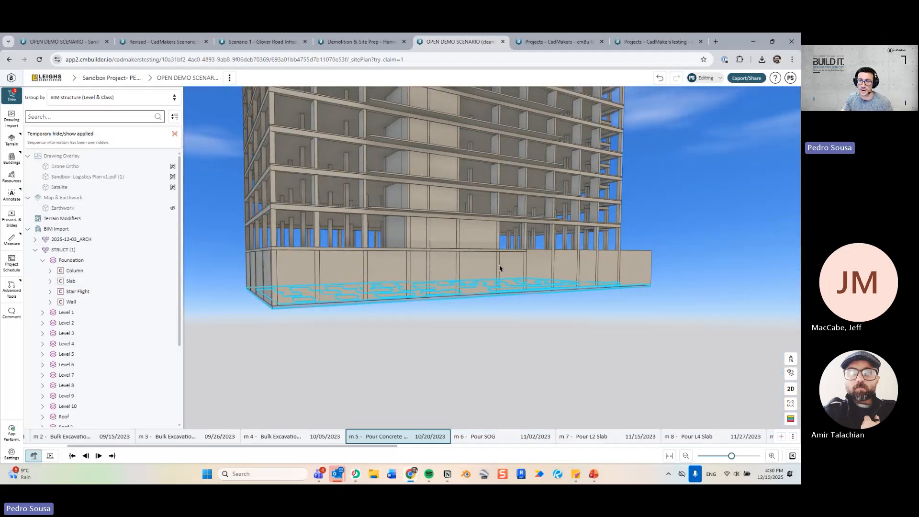
{"action": "left_click_drag", "start_coordinate": [500, 268], "coordinate": [443, 293]}
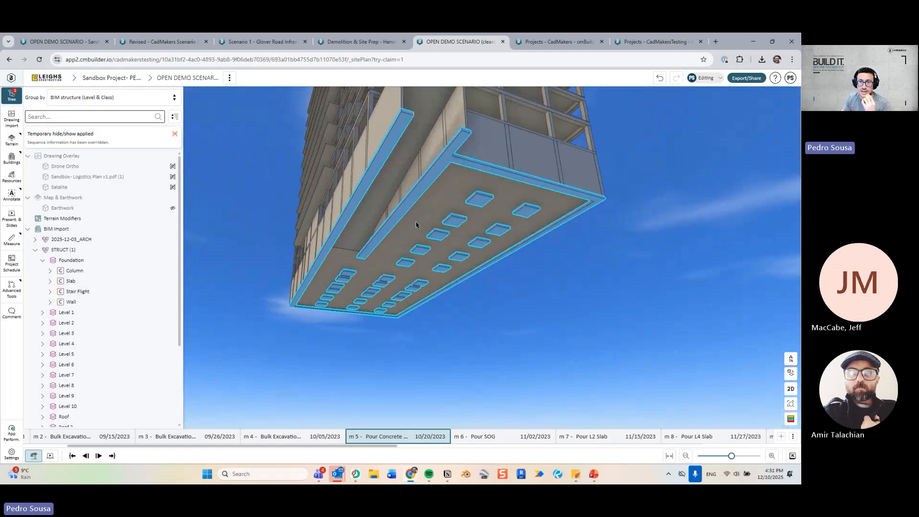
{"action": "right_click", "coordinate": [407, 205]}
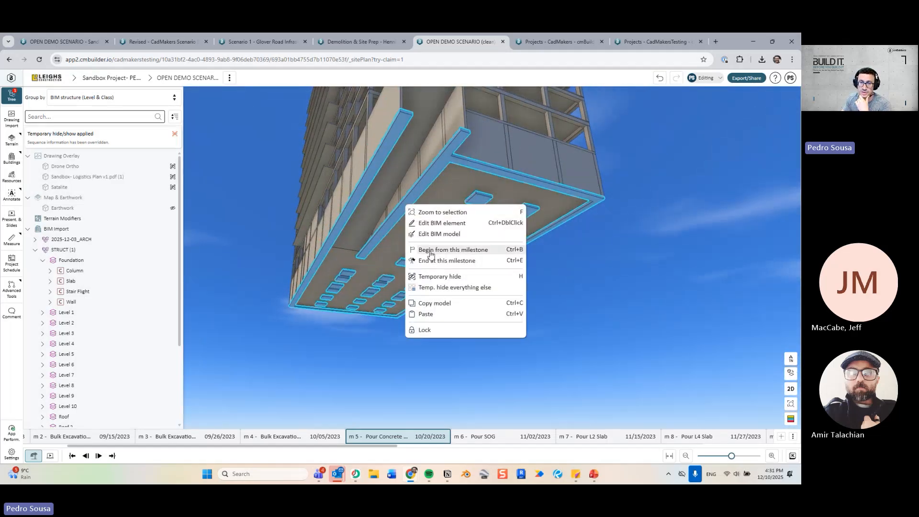
{"action": "left_click", "coordinate": [431, 254]}
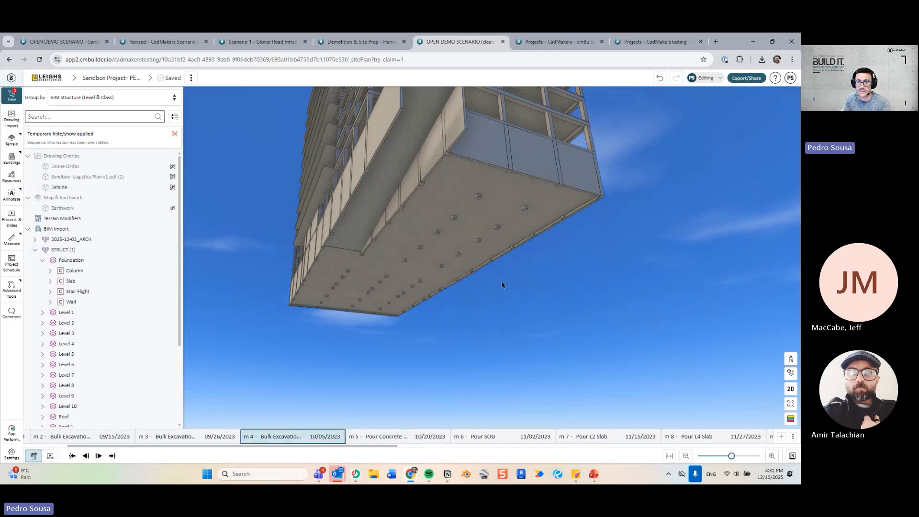
Inspect the sequence status colours around the building, then advance to milestone m 6 Pour SOG.
{"action": "middle_click_drag", "start_coordinate": [574, 305], "coordinate": [677, 381]}
{"action": "middle_click_drag", "start_coordinate": [598, 330], "coordinate": [484, 333]}
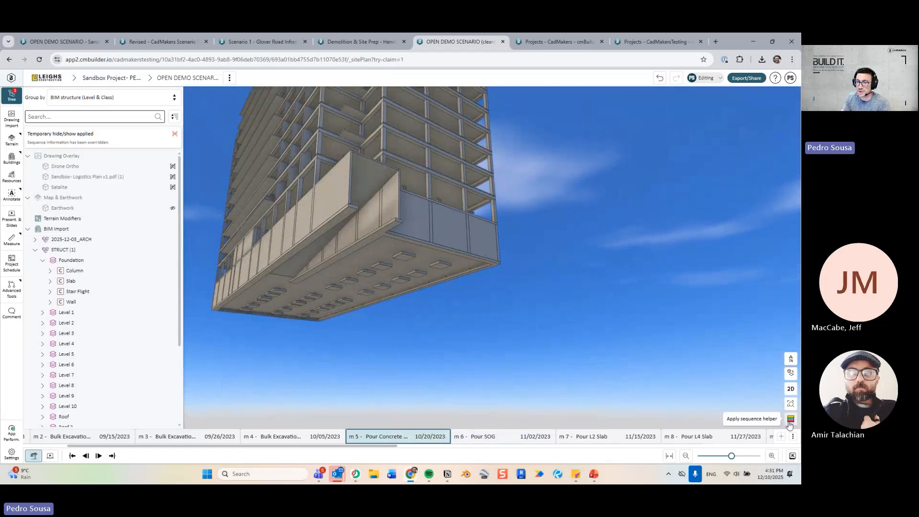
{"action": "middle_click_drag", "start_coordinate": [527, 291], "coordinate": [582, 263]}
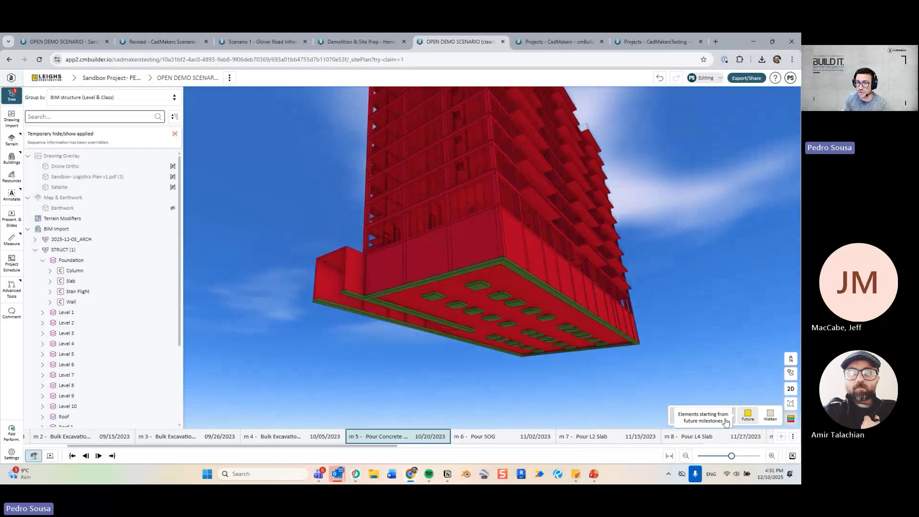
{"action": "middle_click_drag", "start_coordinate": [551, 412], "coordinate": [641, 405]}
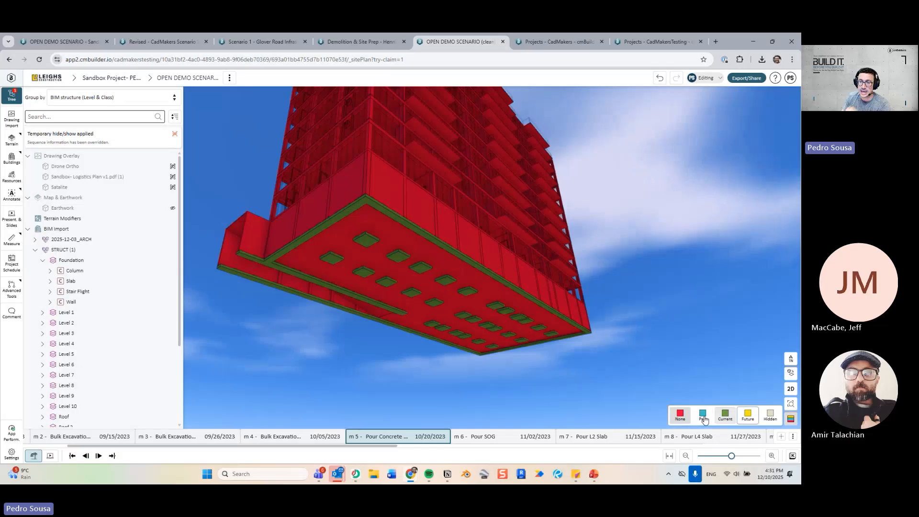
{"action": "key", "text": "Right"}
{"action": "middle_click_drag", "start_coordinate": [493, 375], "coordinate": [470, 361]}
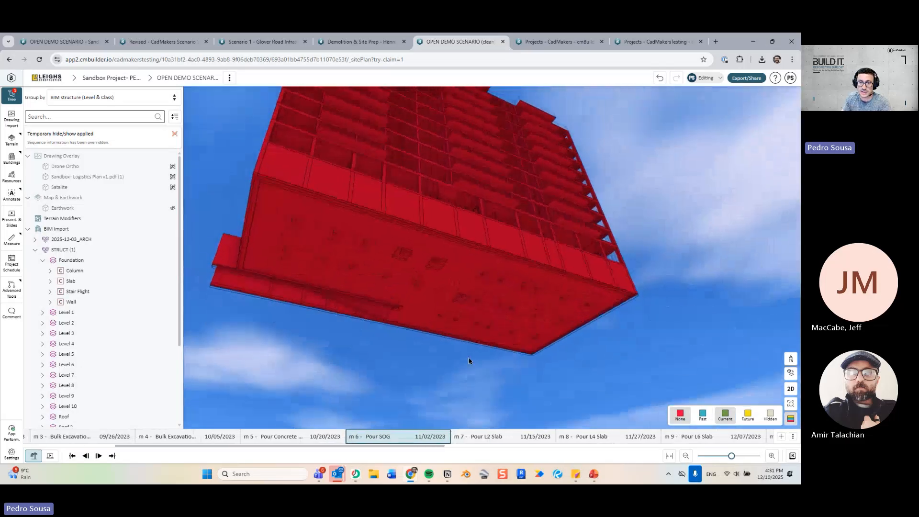
Make the ground slab begin at milestone m 6 Pour SOG.
{"action": "left_click", "coordinate": [452, 290]}
{"action": "middle_click_drag", "start_coordinate": [451, 289], "coordinate": [383, 345]}
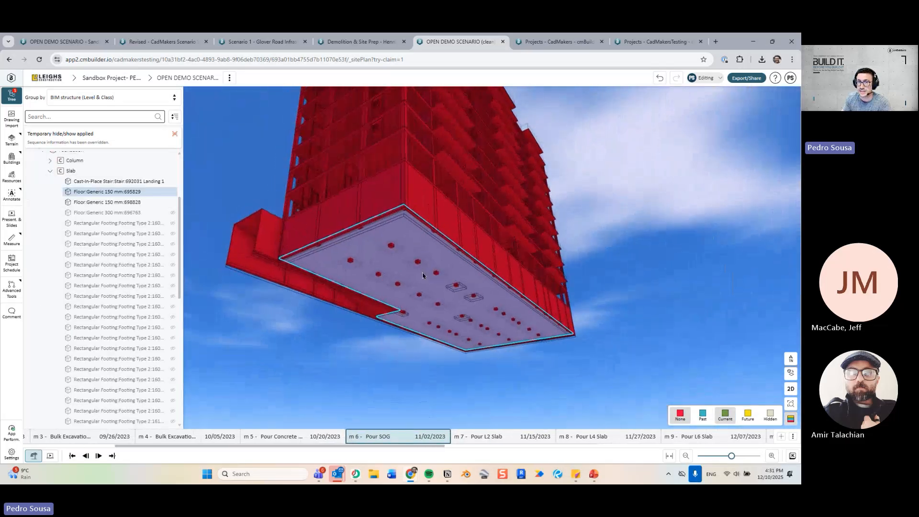
{"action": "right_click", "coordinate": [397, 260]}
{"action": "left_click", "coordinate": [438, 308]}
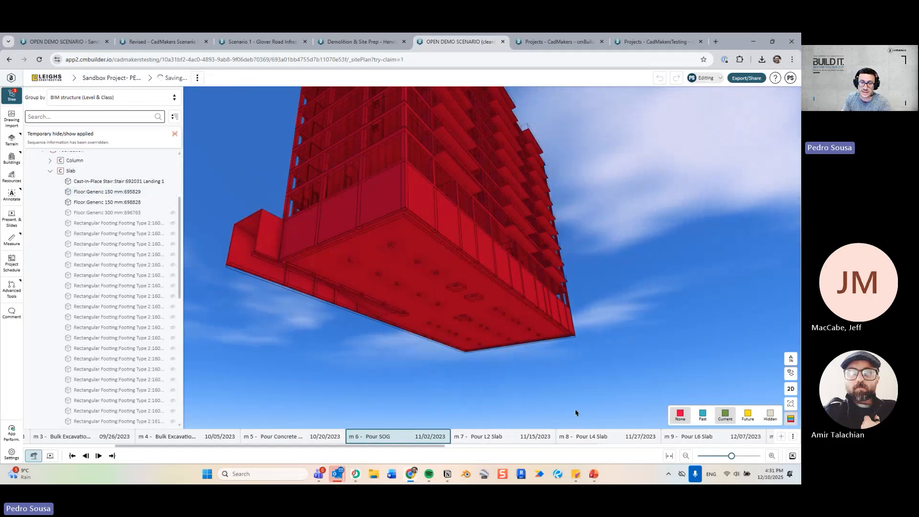
Box-select the lower podium floors and make them begin at m 7 Pour L2 Slab.
{"action": "left_click", "coordinate": [500, 436]}
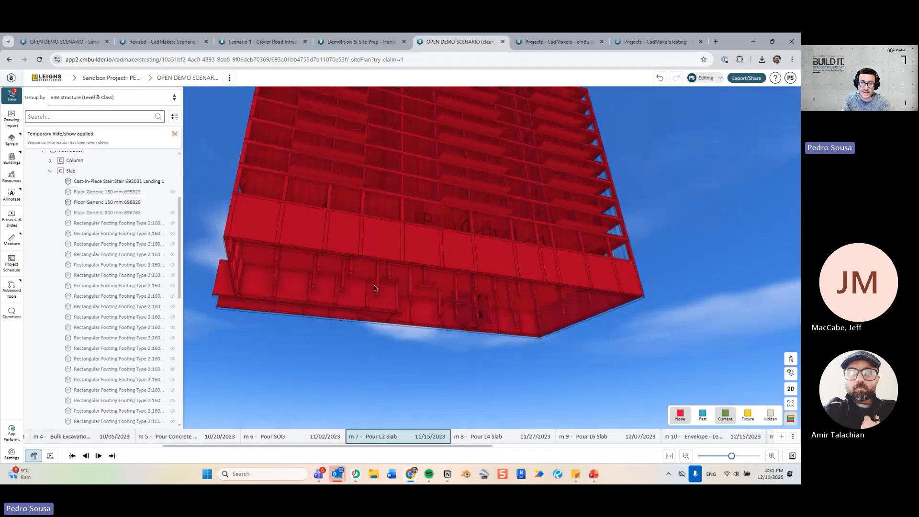
{"action": "left_click_drag", "start_coordinate": [375, 310], "coordinate": [409, 295]}
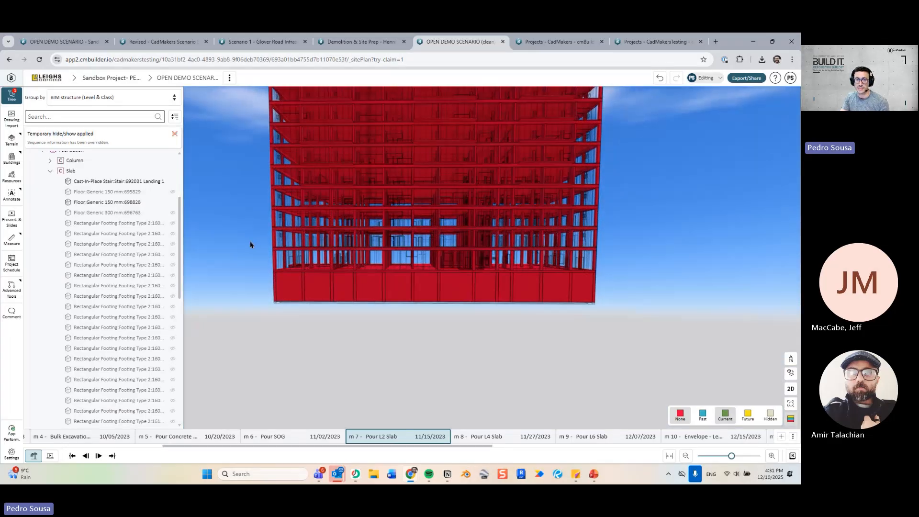
{"action": "left_click_drag", "start_coordinate": [250, 242], "coordinate": [624, 357]}
{"action": "left_click_drag", "start_coordinate": [603, 239], "coordinate": [259, 193]}
{"action": "middle_click_drag", "start_coordinate": [531, 377], "coordinate": [420, 423]}
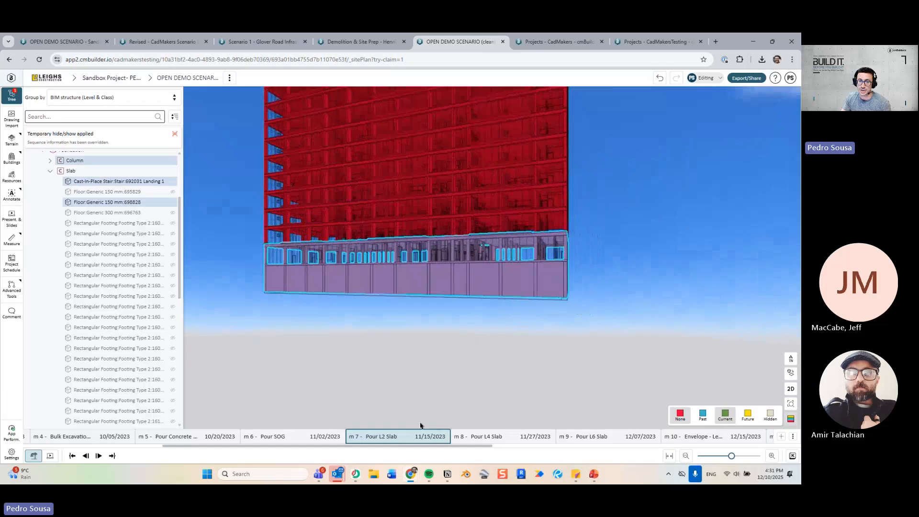
{"action": "middle_click_drag", "start_coordinate": [421, 315], "coordinate": [398, 293]}
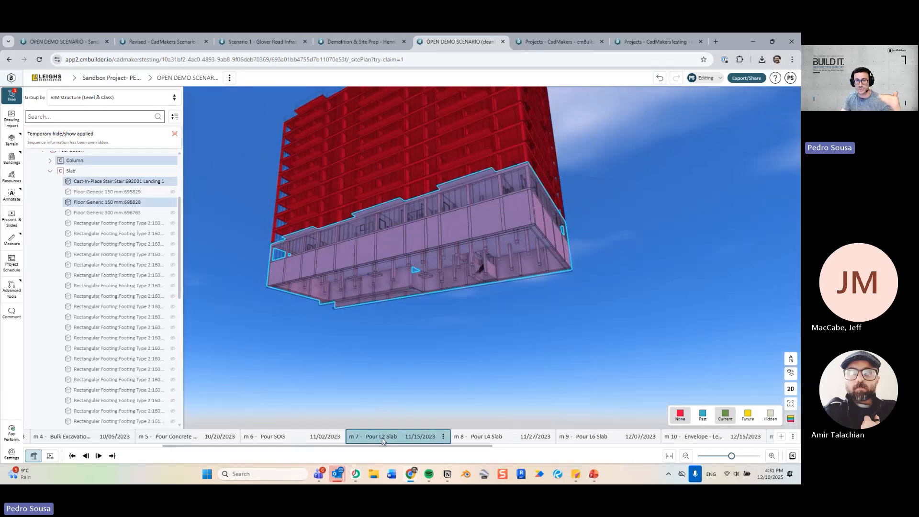
{"action": "middle_click_drag", "start_coordinate": [417, 338], "coordinate": [421, 246]}
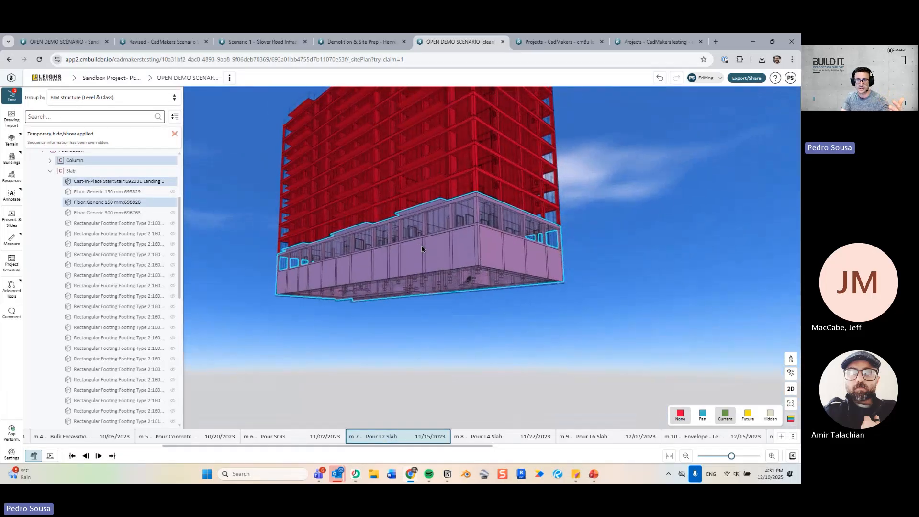
{"action": "right_click", "coordinate": [422, 249]}
{"action": "left_click", "coordinate": [474, 291]}
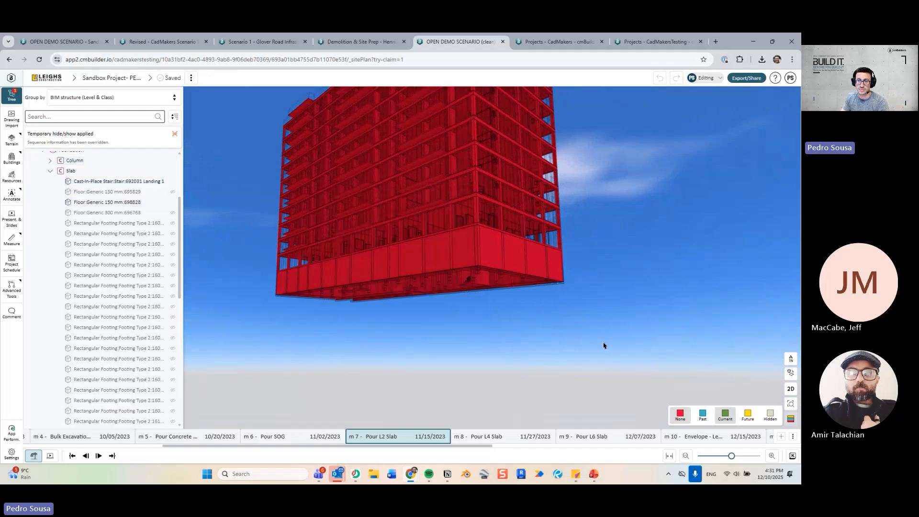
{"action": "mouse_move", "coordinate": [605, 346]}
{"action": "middle_mouse_down"}
{"action": "mouse_move", "coordinate": [585, 352]}
{"action": "mouse_move", "coordinate": [607, 354]}
{"action": "mouse_move", "coordinate": [590, 337]}
{"action": "middle_mouse_up"}
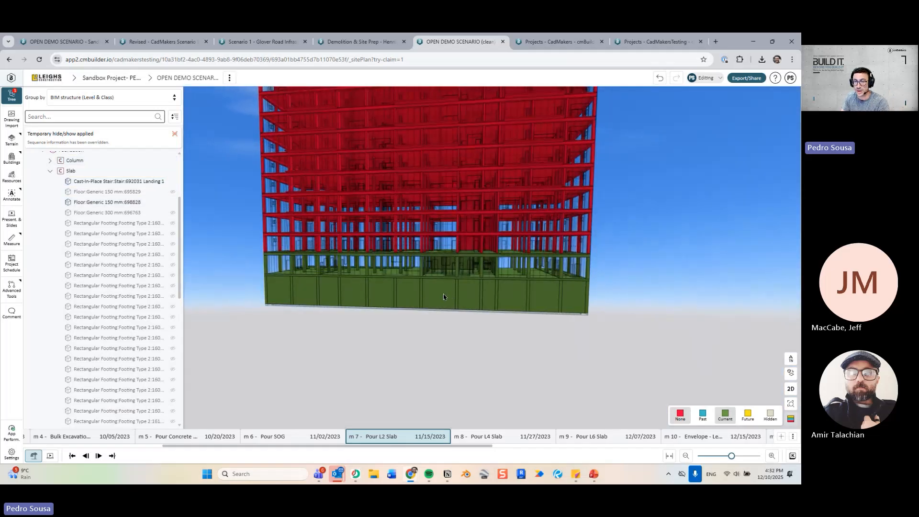
Step to m 8 Pour L4 Slab and m 9 Pour L6 Slab, box-selecting the next floor band.
{"action": "key", "text": "ctrl"}
{"action": "key", "text": "ctrl"}
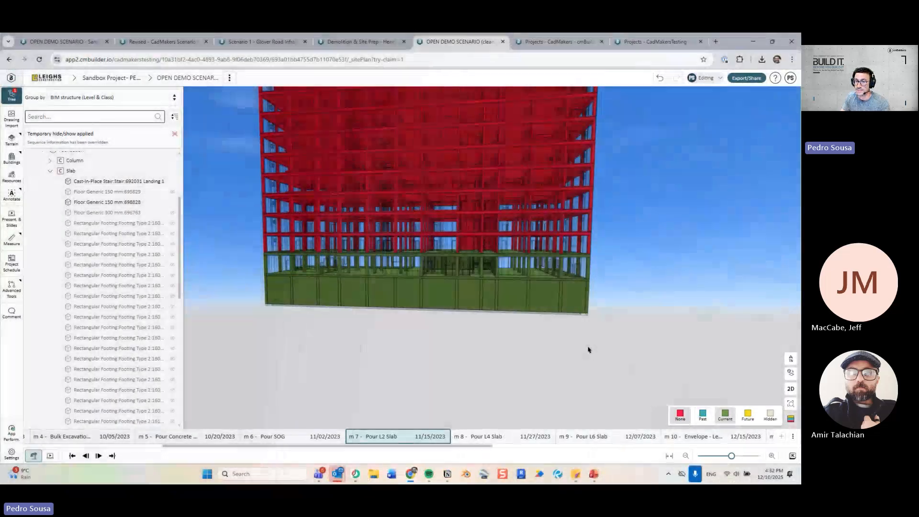
{"action": "middle_click_drag", "start_coordinate": [589, 350], "coordinate": [606, 342]}
{"action": "key", "text": "Right"}
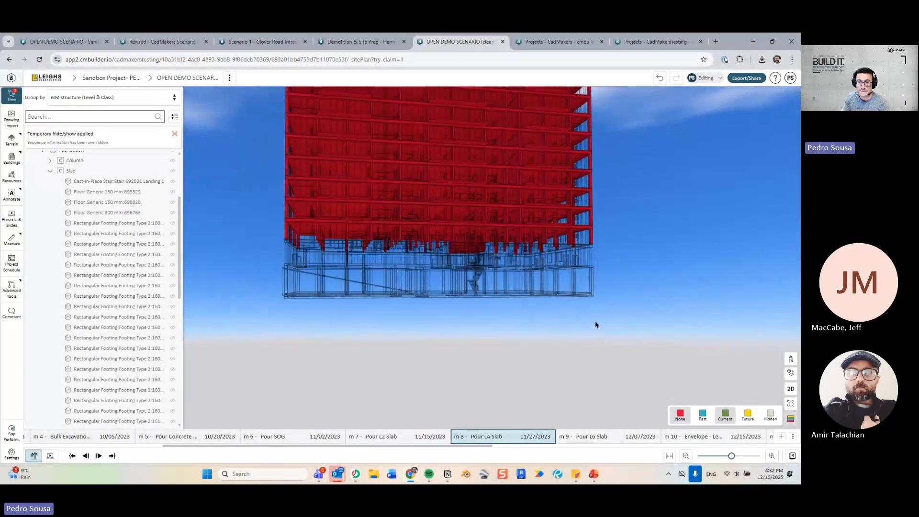
{"action": "middle_click_drag", "start_coordinate": [635, 309], "coordinate": [614, 314]}
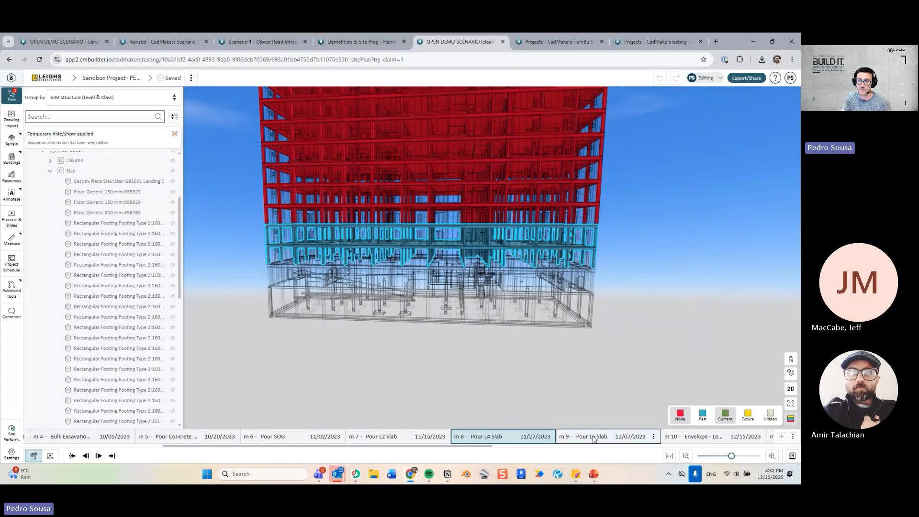
{"action": "key", "text": "Right"}
{"action": "middle_click_drag", "start_coordinate": [632, 231], "coordinate": [634, 275]}
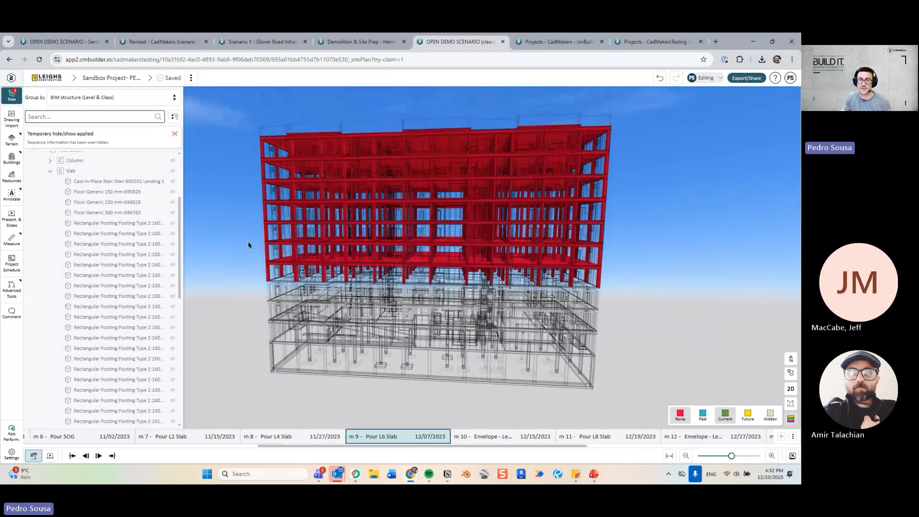
{"action": "left_click_drag", "start_coordinate": [249, 230], "coordinate": [635, 320]}
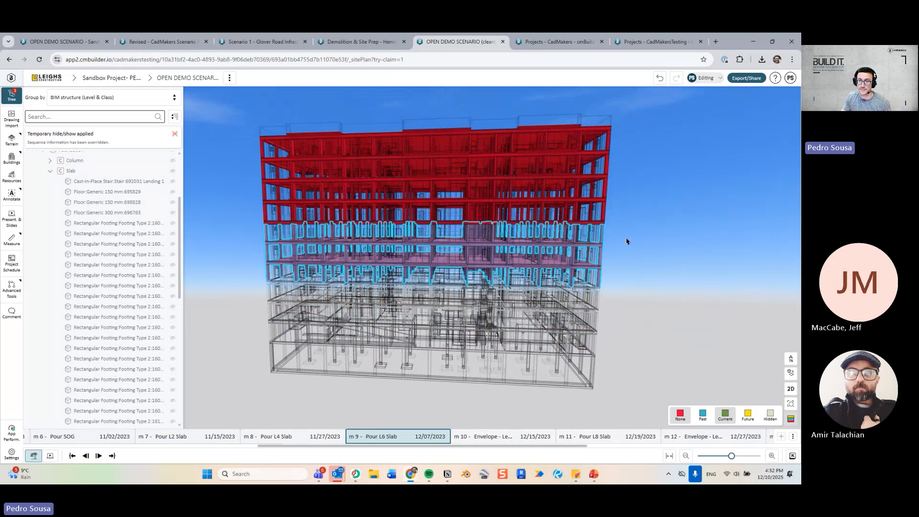
{"action": "left_click_drag", "start_coordinate": [627, 238], "coordinate": [253, 184], "text": "shift"}
{"action": "middle_click_drag", "start_coordinate": [364, 289], "coordinate": [373, 294]}
{"action": "left_click_drag", "start_coordinate": [260, 258], "coordinate": [708, 330]}
{"action": "left_click_drag", "start_coordinate": [631, 232], "coordinate": [328, 209], "text": "shift"}
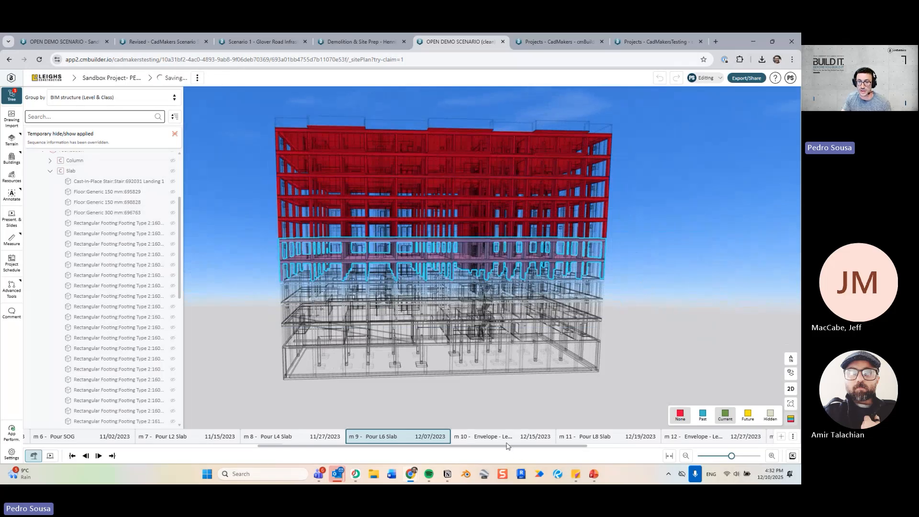
Jump to m 11 Pour L8 Slab, select the middle floor band, then switch off sequence colouring.
{"action": "left_click", "coordinate": [579, 438]}
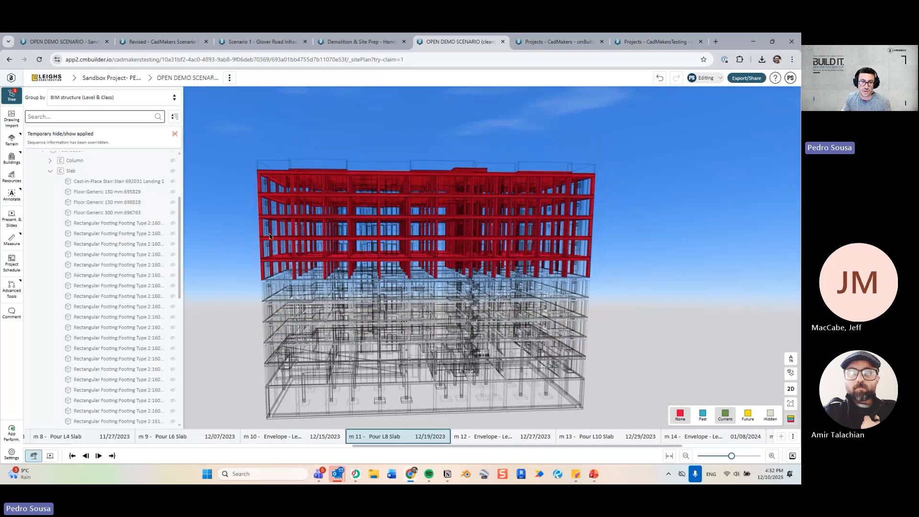
{"action": "left_click_drag", "start_coordinate": [250, 221], "coordinate": [589, 322]}
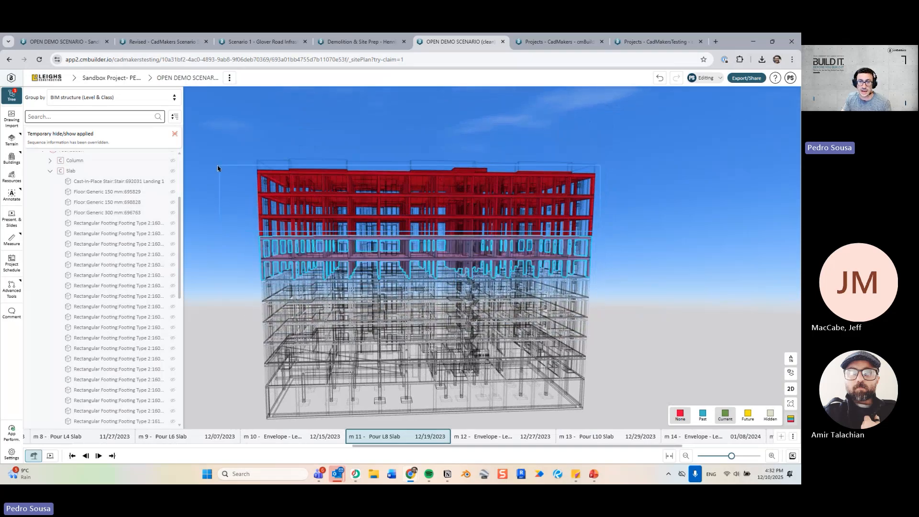
{"action": "scroll", "coordinate": [74, 213], "scroll_direction": "up", "scroll_amount": 3}
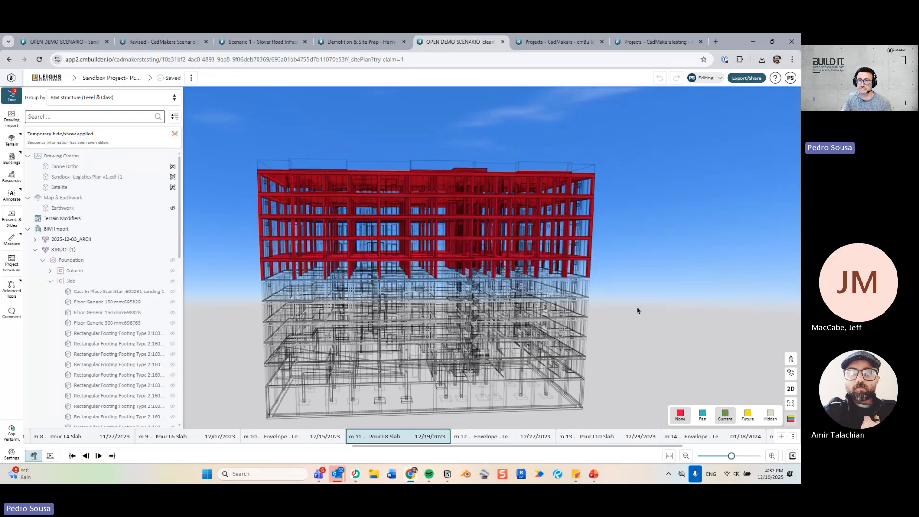
{"action": "left_click_drag", "start_coordinate": [615, 307], "coordinate": [210, 130]}
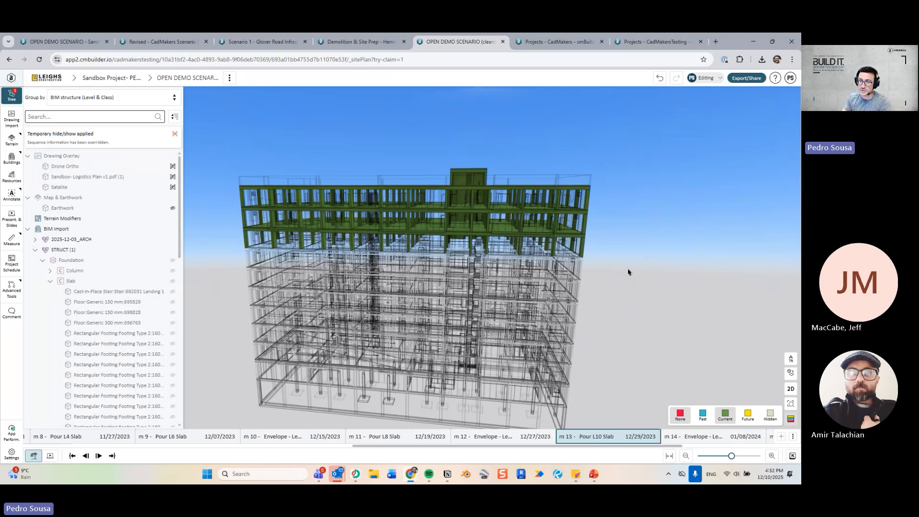
{"action": "middle_click_drag", "start_coordinate": [561, 284], "coordinate": [524, 211]}
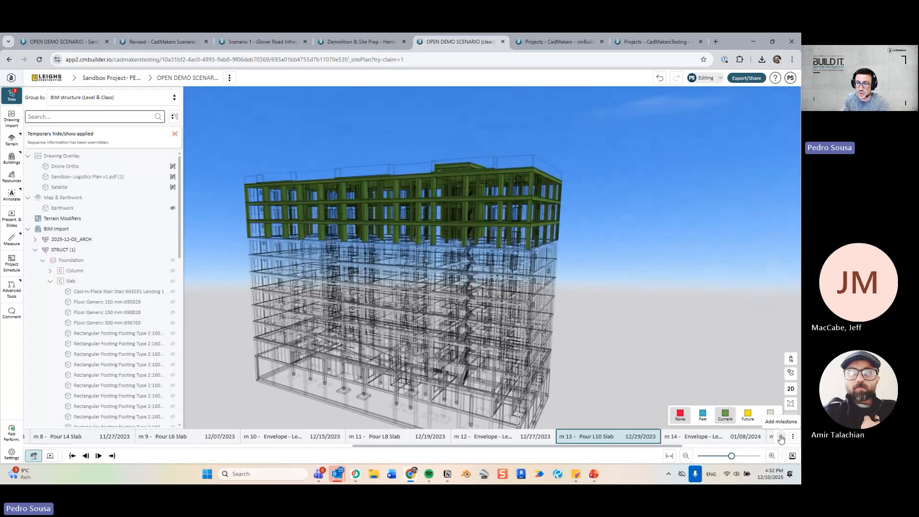
{"action": "left_click", "coordinate": [791, 420]}
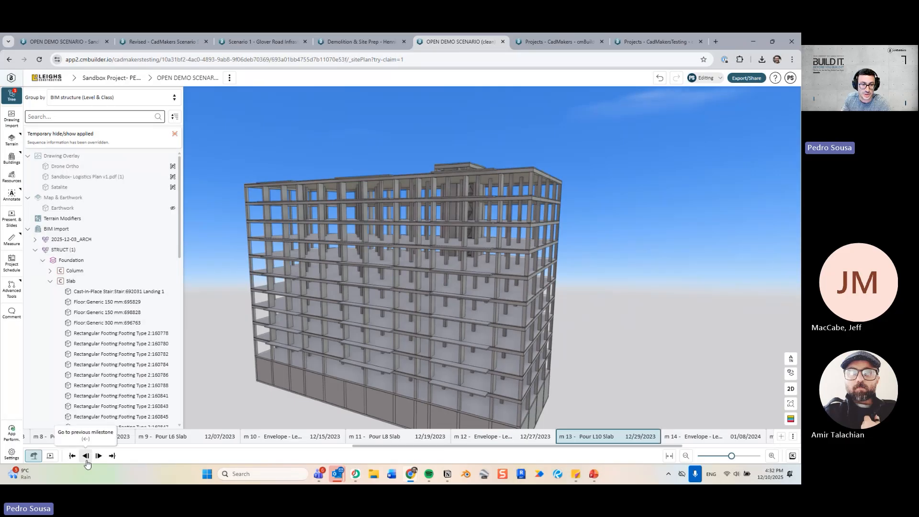
Step the timeline back to the m 4 bulk excavation milestone.
{"action": "left_click", "coordinate": [87, 457]}
{"action": "left_click", "coordinate": [86, 457]}
{"action": "left_click", "coordinate": [86, 457]}
{"action": "left_click", "coordinate": [86, 458]}
{"action": "left_click_drag", "start_coordinate": [417, 448], "coordinate": [258, 465]}
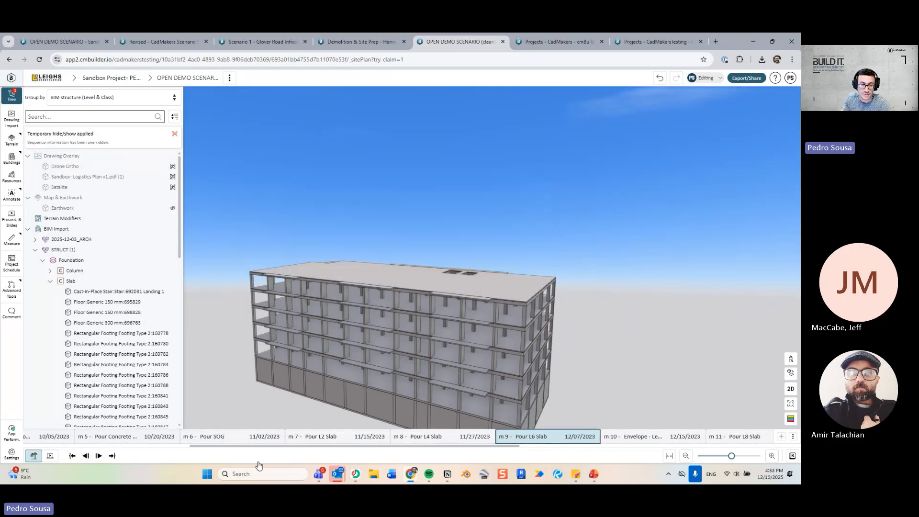
{"action": "left_click", "coordinate": [57, 441]}
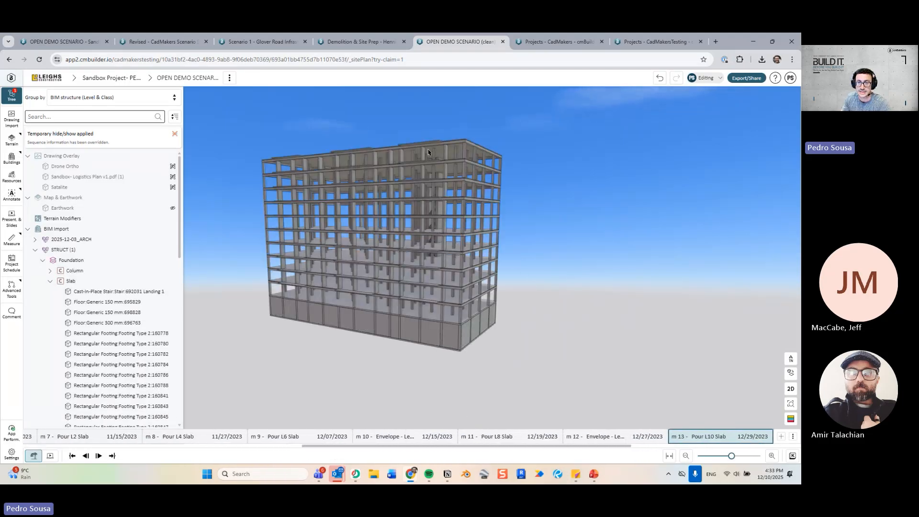
Collapse STRUCT, clear the model selection, and colour the building by schedule status.
{"action": "left_click", "coordinate": [42, 252]}
{"action": "left_click", "coordinate": [62, 248]}
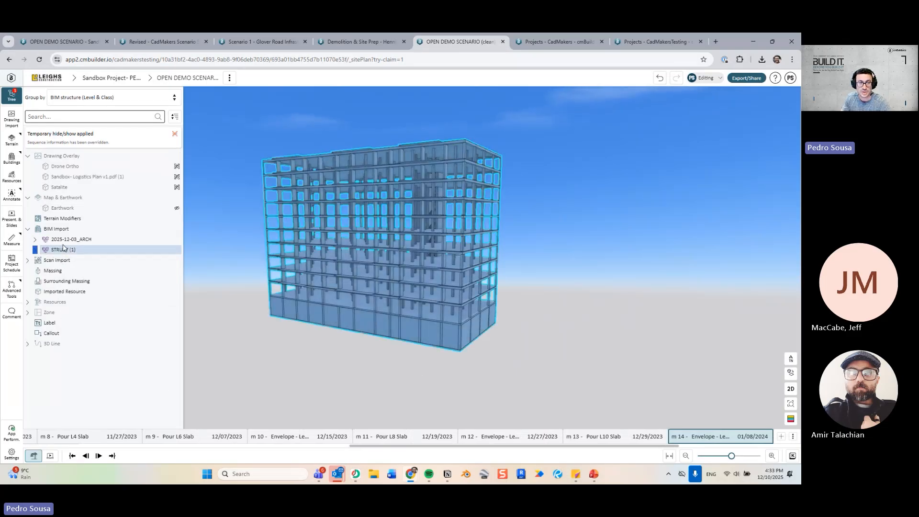
{"action": "left_click", "coordinate": [76, 241]}
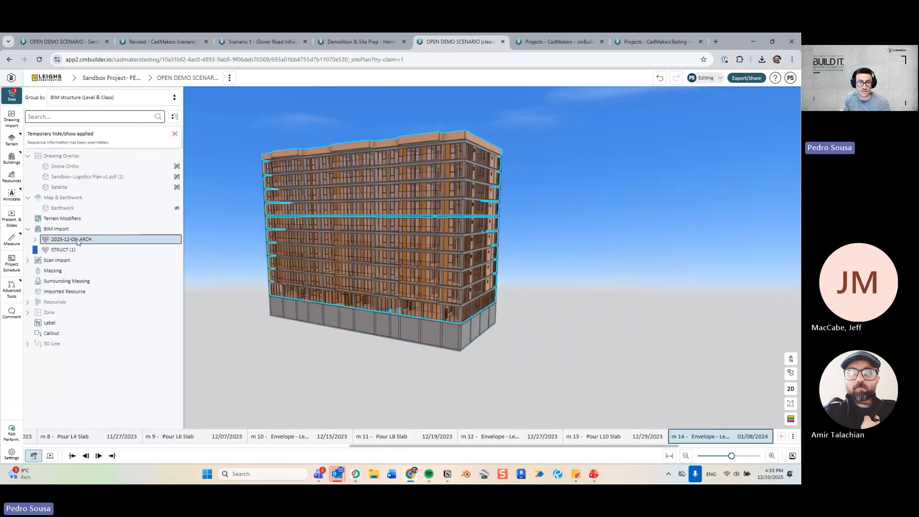
{"action": "left_click", "coordinate": [560, 316]}
{"action": "left_click", "coordinate": [791, 419]}
{"action": "left_click_drag", "start_coordinate": [506, 355], "coordinate": [535, 348]}
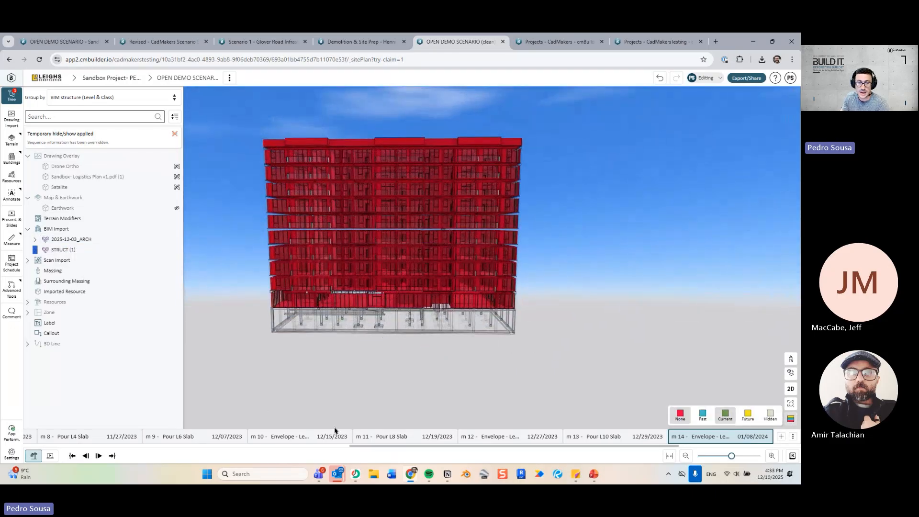
Assign the ARCH Foundation, Level 1 and Level 2 to milestone m 10 Envelope.
{"action": "left_click", "coordinate": [311, 436]}
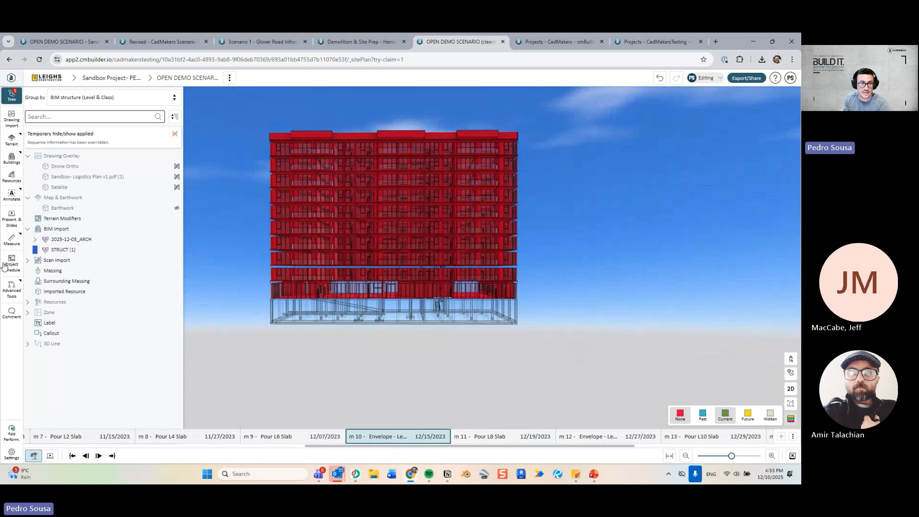
{"action": "left_click", "coordinate": [34, 239]}
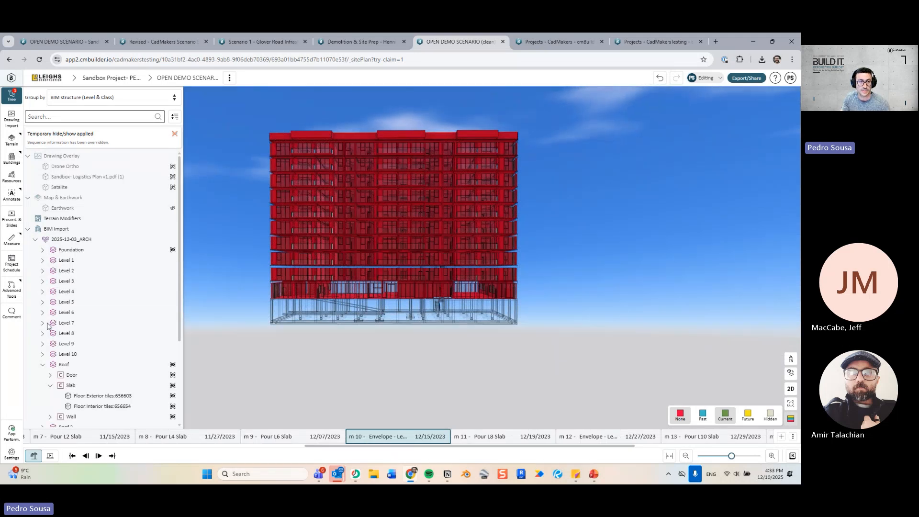
{"action": "left_click", "coordinate": [43, 366]}
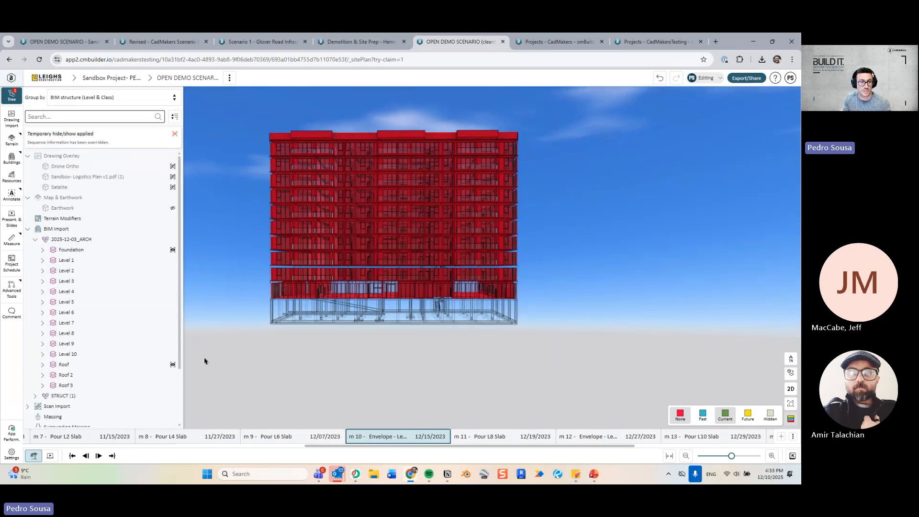
{"action": "left_click", "coordinate": [89, 263]}
{"action": "left_click", "coordinate": [88, 270], "text": "shift"}
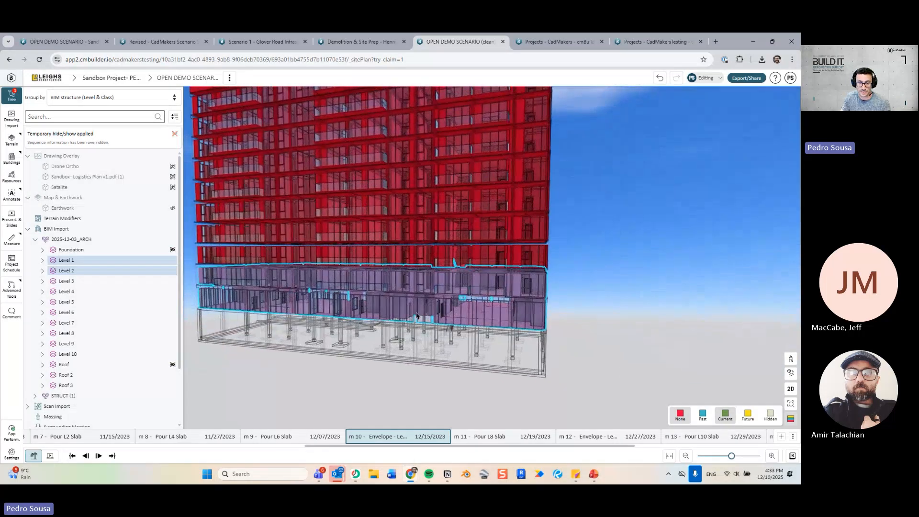
{"action": "left_click", "coordinate": [405, 337]}
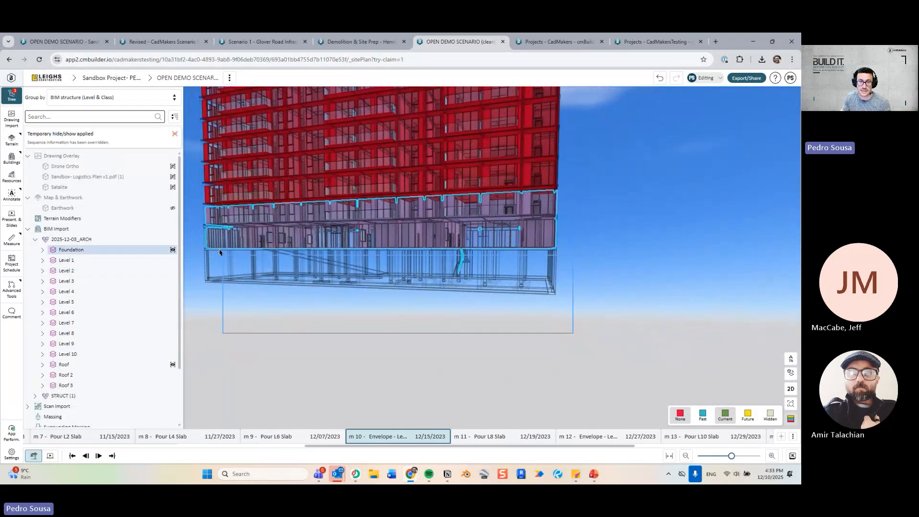
{"action": "left_click", "coordinate": [417, 321]}
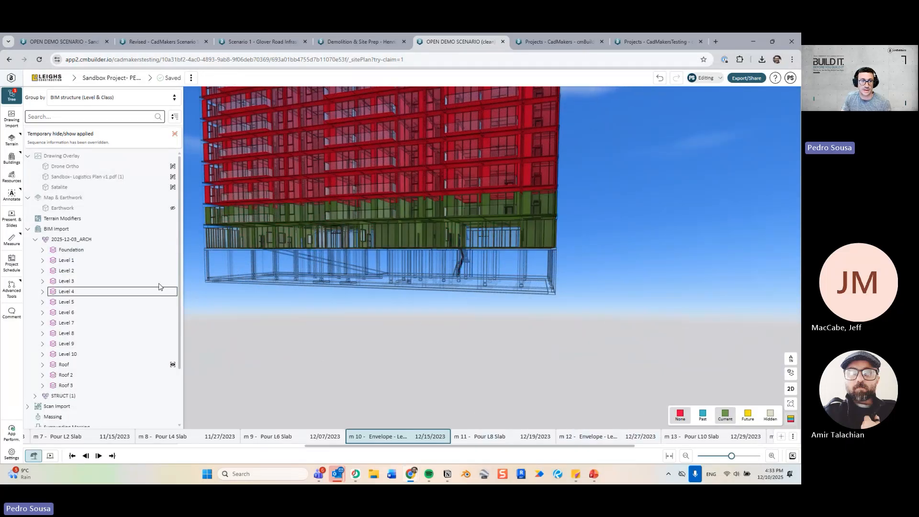
Assign ARCH Levels 3 and 4 to milestone m 12.
{"action": "key", "text": "Right"}
{"action": "key", "text": "Right"}
{"action": "left_click", "coordinate": [101, 283]}
{"action": "left_click", "coordinate": [100, 291], "text": "ctrl"}
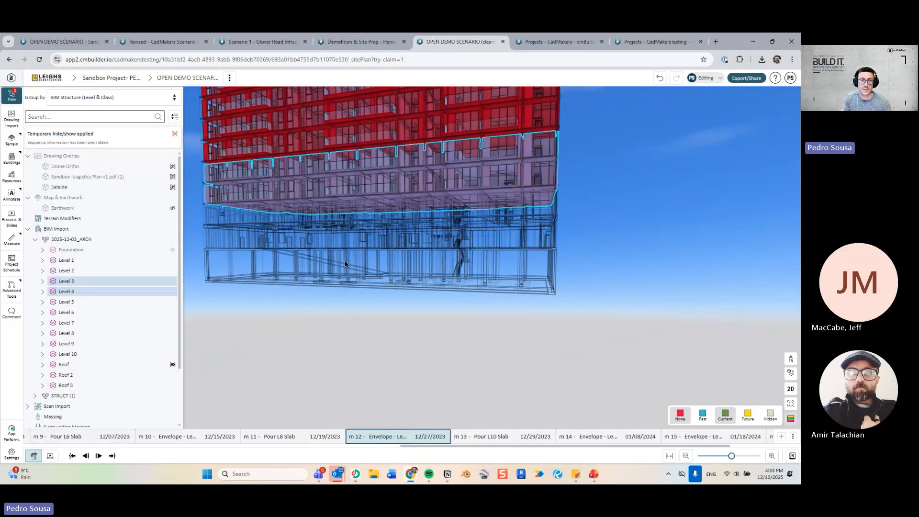
{"action": "left_click_drag", "start_coordinate": [345, 264], "coordinate": [396, 279]}
{"action": "key", "text": "Right"}
{"action": "key", "text": "Right"}
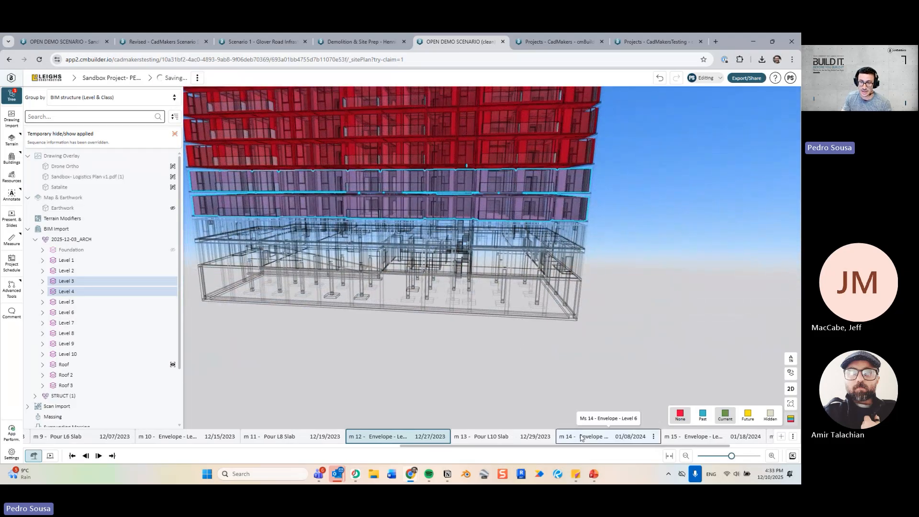
{"action": "left_click", "coordinate": [436, 355]}
Assign ARCH Levels 5 and 6 to milestone m 14.
{"action": "scroll", "coordinate": [435, 346], "scroll_direction": "down", "scroll_amount": 4}
{"action": "left_click_drag", "start_coordinate": [431, 371], "coordinate": [440, 344]}
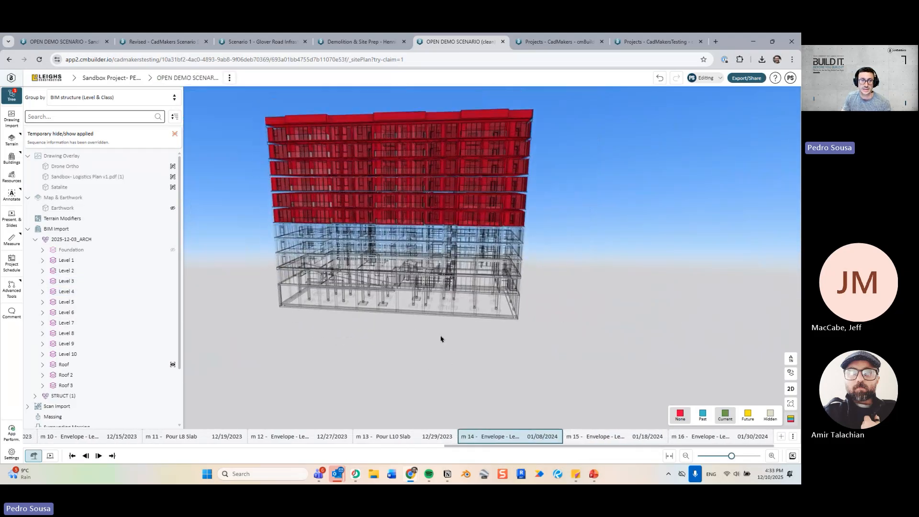
{"action": "left_click", "coordinate": [106, 303]}
{"action": "left_click", "coordinate": [109, 312], "text": "shift"}
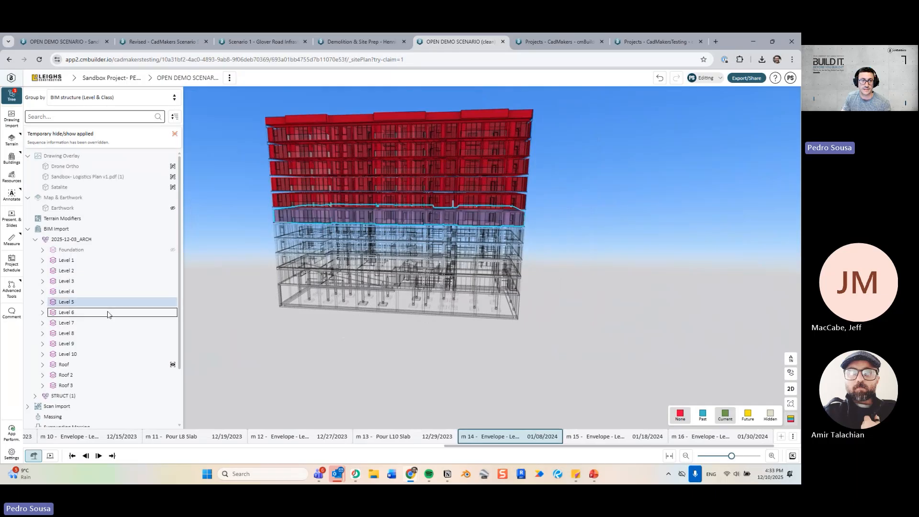
{"action": "left_click", "coordinate": [608, 437]}
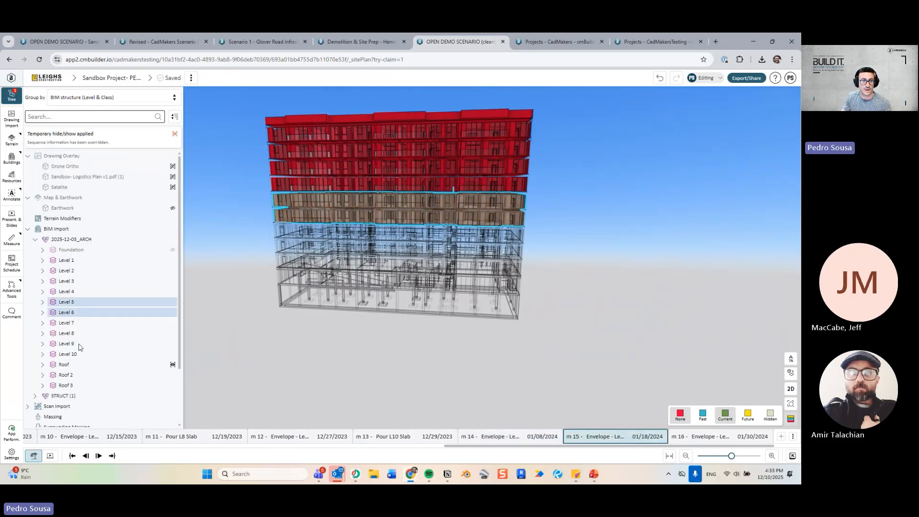
Assign Levels 7 and 8 to m 15, and Level 9 through Roof 3 to m 16.
{"action": "left_click", "coordinate": [79, 323]}
{"action": "left_click", "coordinate": [82, 334], "text": "shift"}
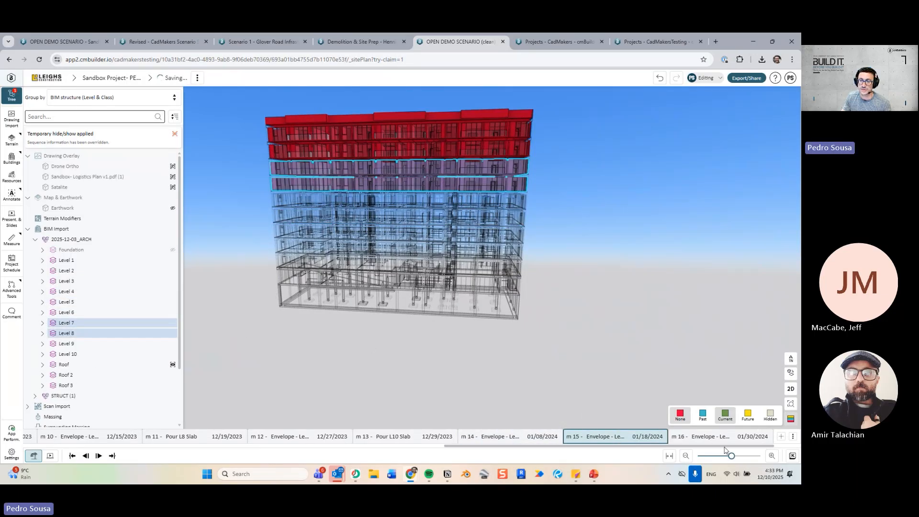
{"action": "left_click", "coordinate": [713, 436]}
{"action": "left_click", "coordinate": [77, 344]}
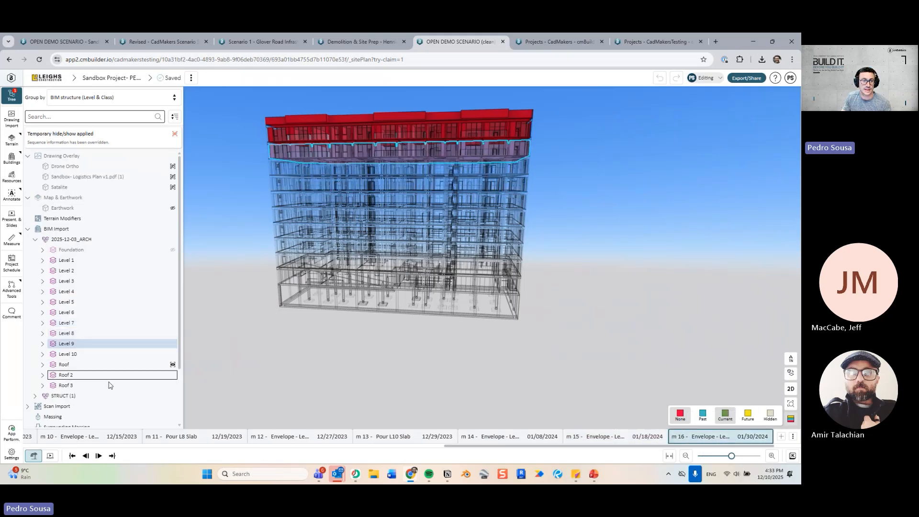
{"action": "left_click", "coordinate": [109, 385], "text": "shift"}
{"action": "left_click", "coordinate": [559, 330]}
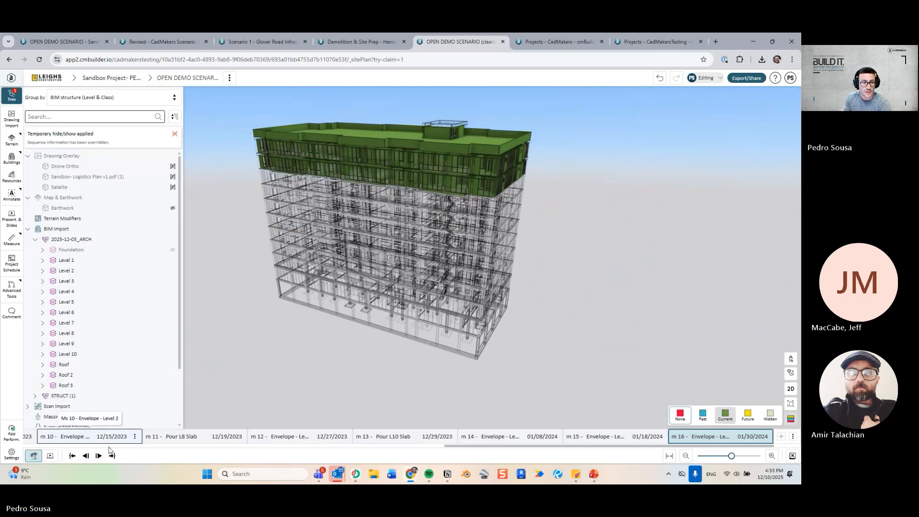
Collapse the ARCH levels and rewind the timeline to m 5 Pour Concrete Footings.
{"action": "left_click_drag", "start_coordinate": [526, 448], "coordinate": [375, 455]}
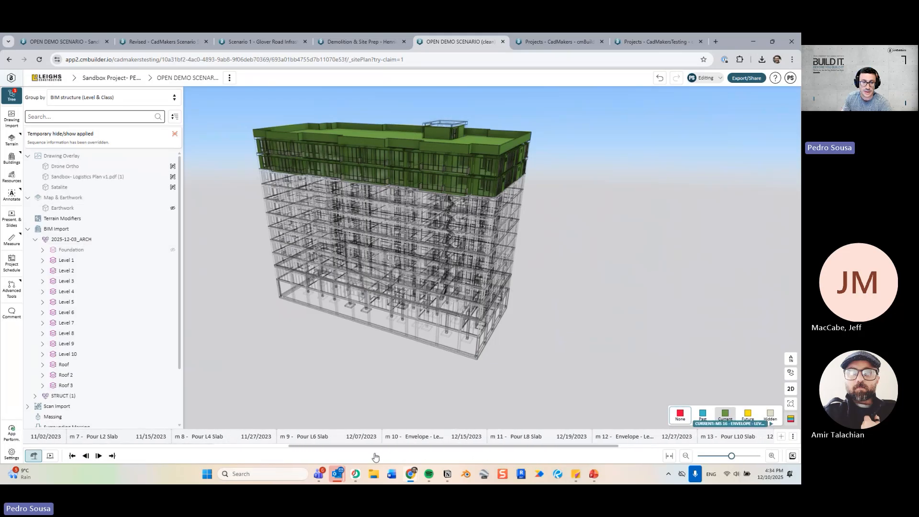
{"action": "left_click", "coordinate": [35, 241]}
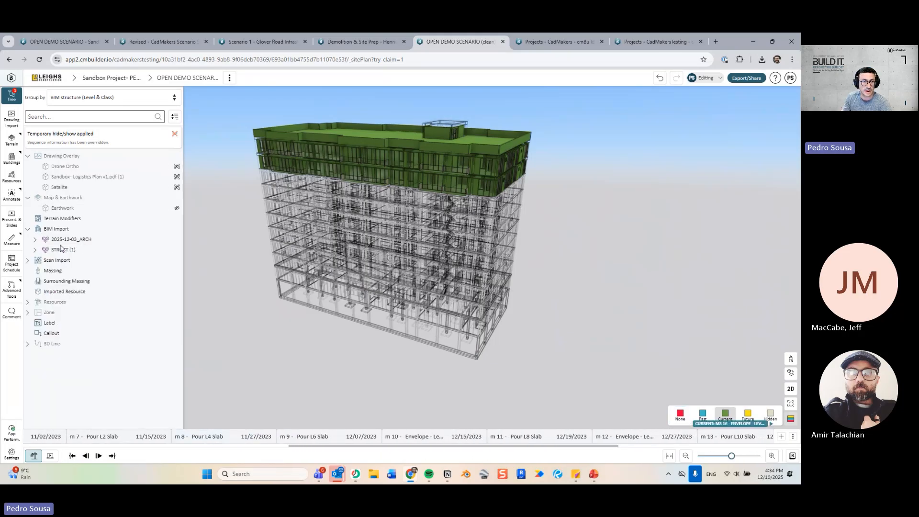
{"action": "left_click", "coordinate": [67, 251]}
{"action": "right_click", "coordinate": [67, 251]}
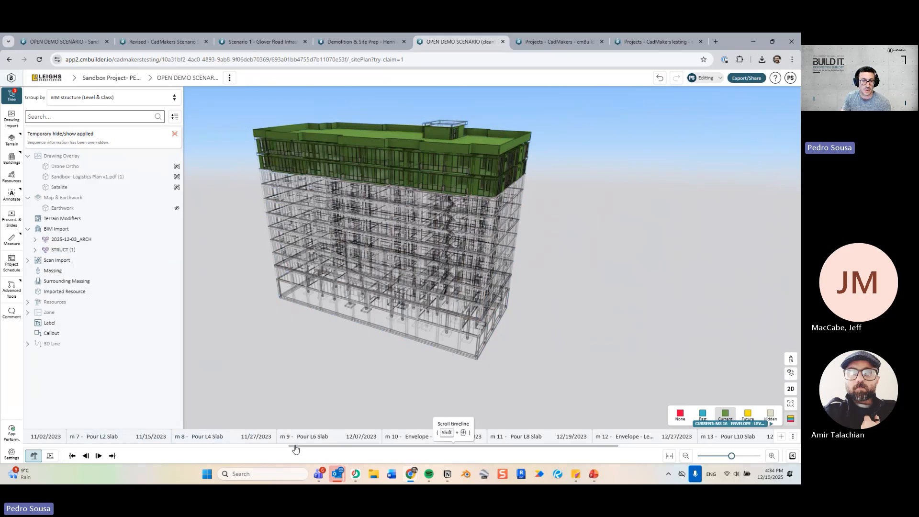
{"action": "scroll", "coordinate": [292, 443], "scroll_direction": "up", "scroll_amount": 8, "text": "shift"}
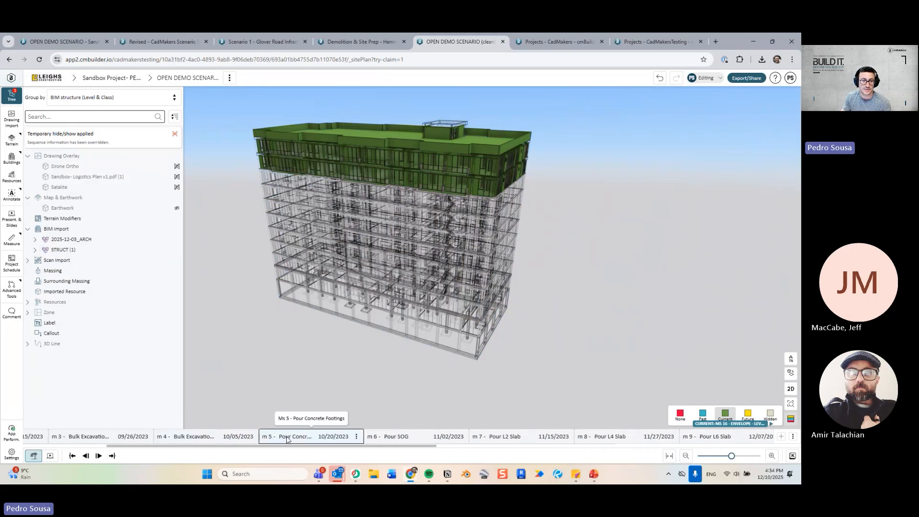
{"action": "left_click", "coordinate": [288, 440]}
Step through the slab pours to m 16 with past milestones shown in blue.
{"action": "left_click_drag", "start_coordinate": [386, 331], "coordinate": [436, 300]}
{"action": "key", "text": "Right"}
{"action": "key", "text": "Right"}
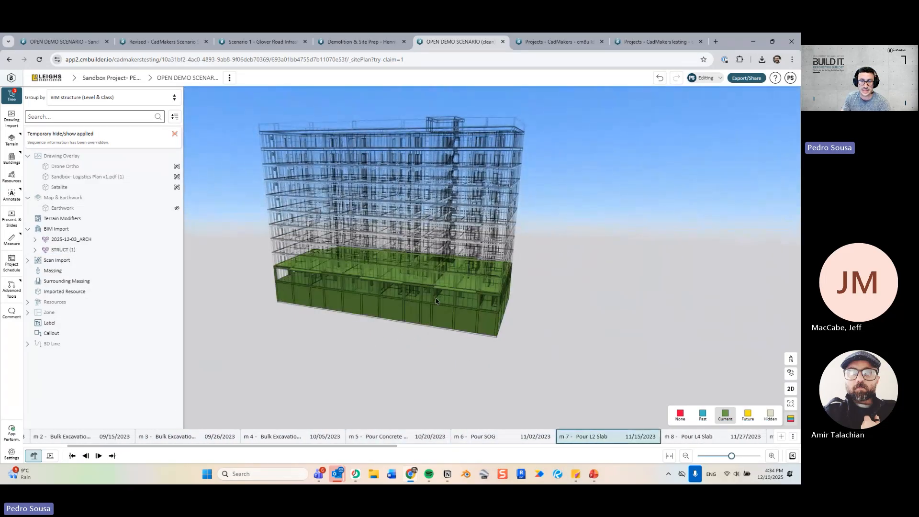
{"action": "key", "text": "Right"}
{"action": "key", "text": "Right"}
{"action": "key", "text": "Right"}
{"action": "key", "text": "Right"}
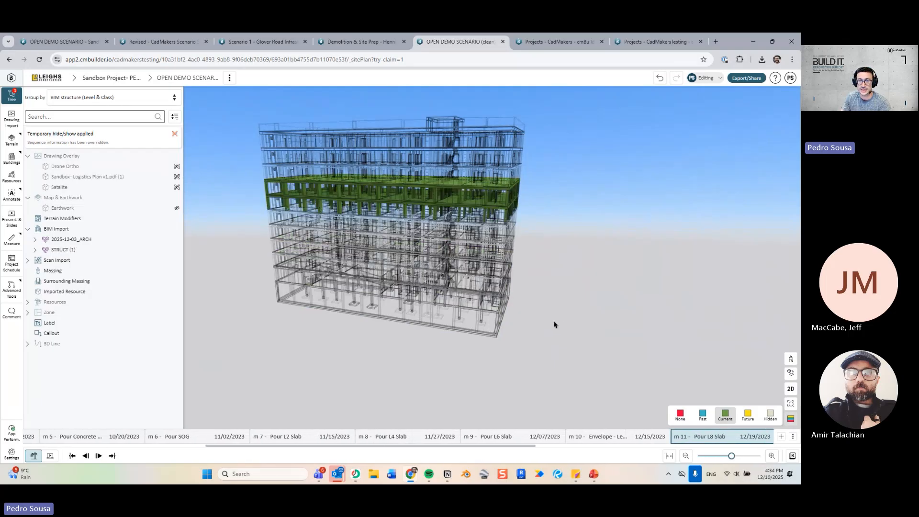
{"action": "key", "text": "Right"}
{"action": "key", "text": "Right"}
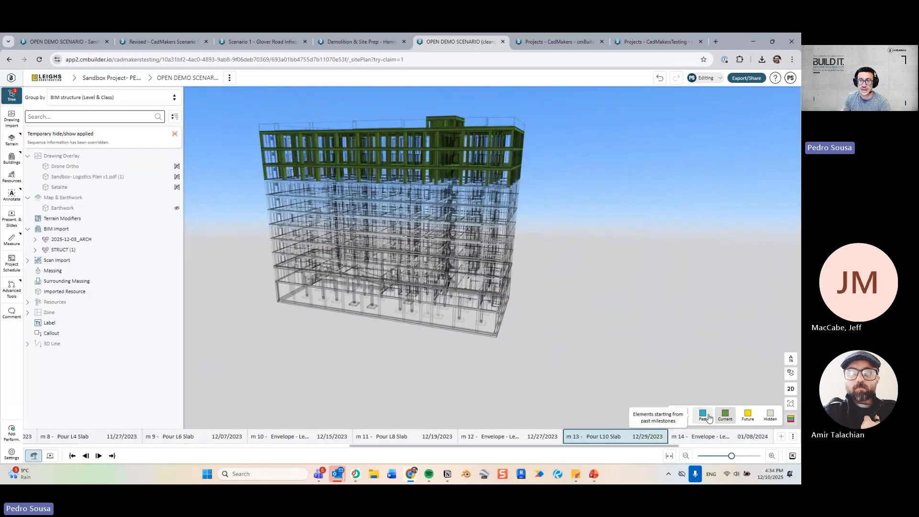
{"action": "left_click", "coordinate": [703, 415]}
{"action": "key", "text": "Left"}
{"action": "key", "text": "Left"}
{"action": "key", "text": "Left"}
{"action": "key", "text": "Left"}
{"action": "key", "text": "Left"}
{"action": "key", "text": "Left"}
{"action": "key", "text": "Left"}
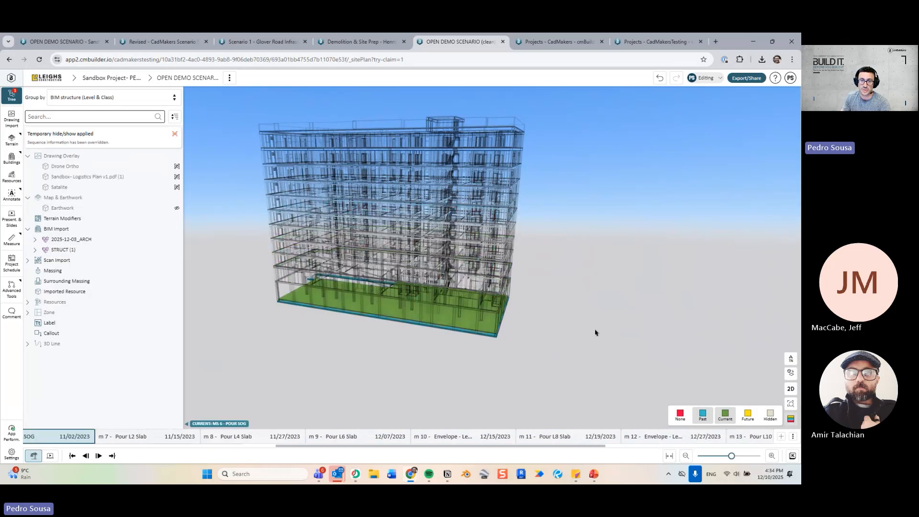
{"action": "key", "text": "Right"}
{"action": "key", "text": "Right"}
{"action": "key", "text": "Right"}
{"action": "key", "text": "Right"}
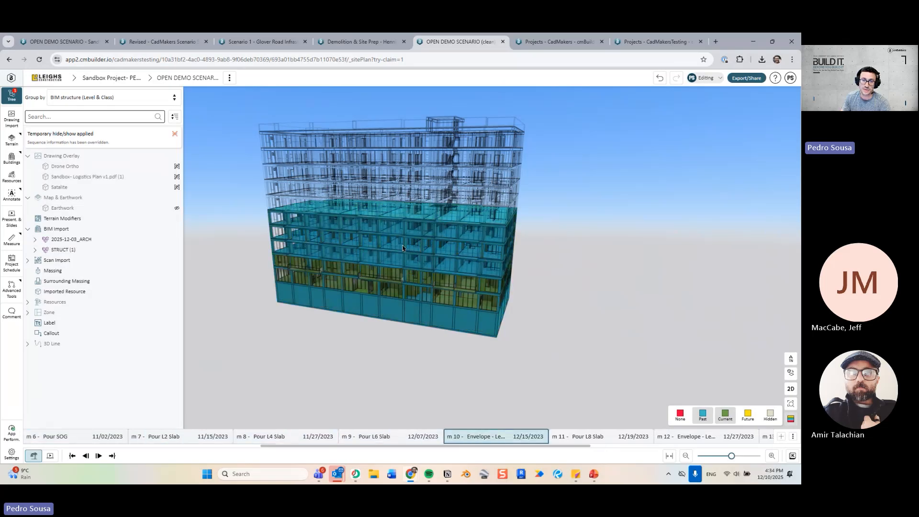
{"action": "key", "text": "Right"}
{"action": "key", "text": "Right"}
{"action": "key", "text": "Right"}
{"action": "key", "text": "Right"}
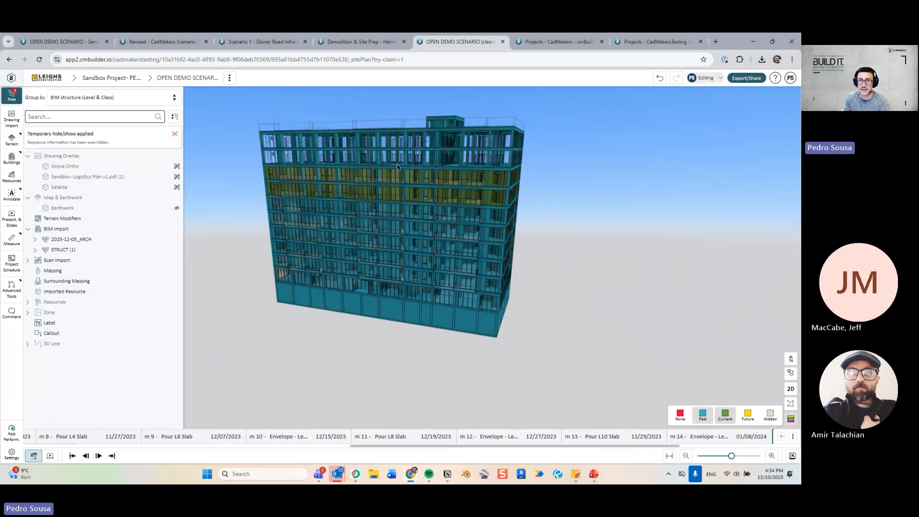
{"action": "key", "text": "Right"}
{"action": "key", "text": "Right"}
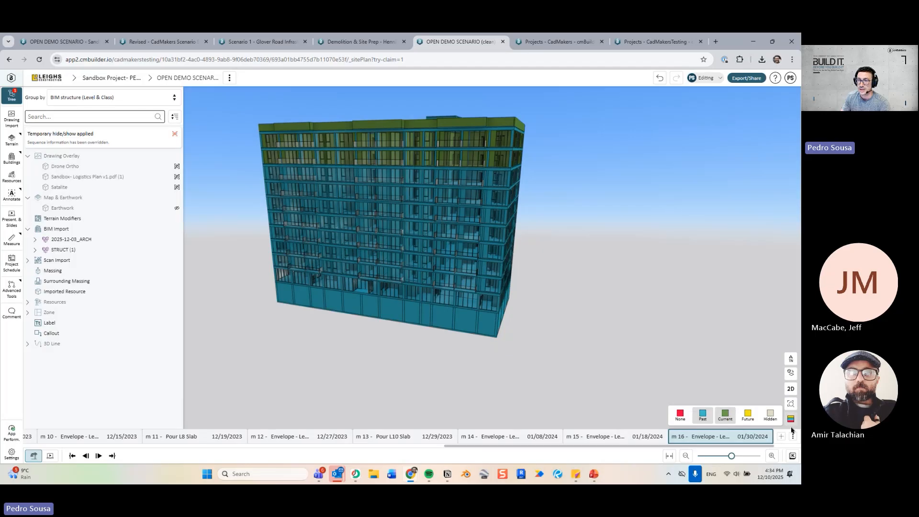
Turn off status colouring, show the Earthwork city terrain, and orbit low around the tower.
{"action": "left_click", "coordinate": [790, 420]}
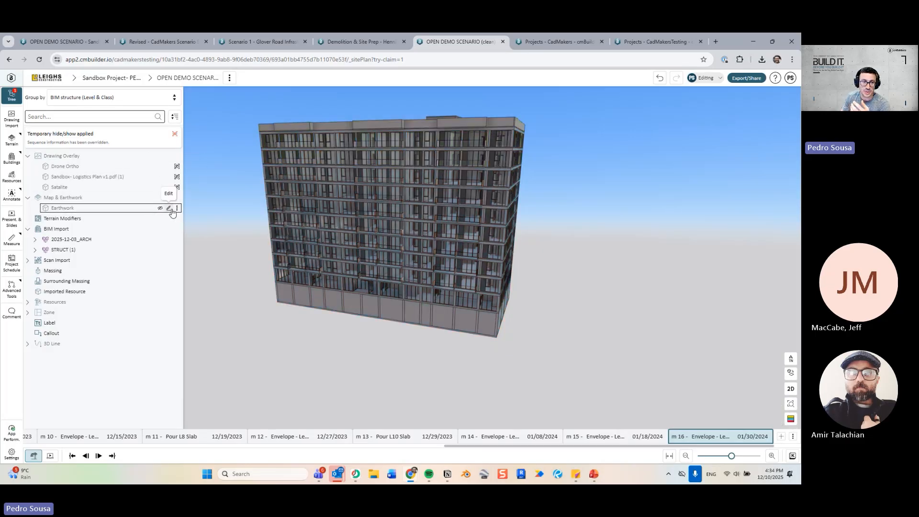
{"action": "left_click", "coordinate": [161, 208]}
{"action": "left_click", "coordinate": [175, 133]}
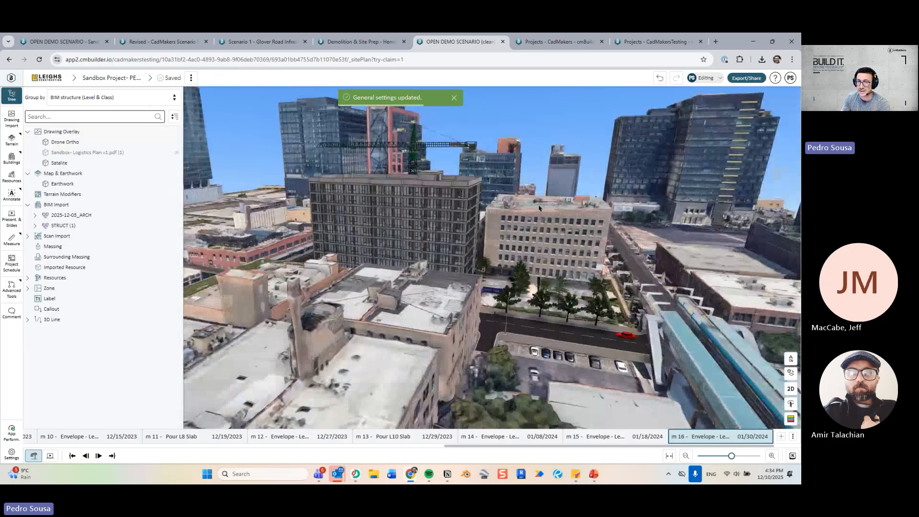
{"action": "left_click_drag", "start_coordinate": [498, 245], "coordinate": [423, 236]}
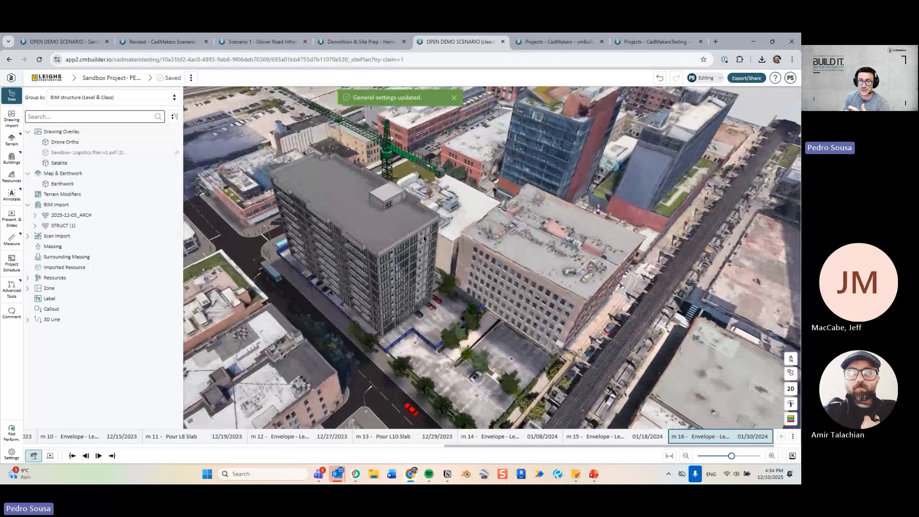
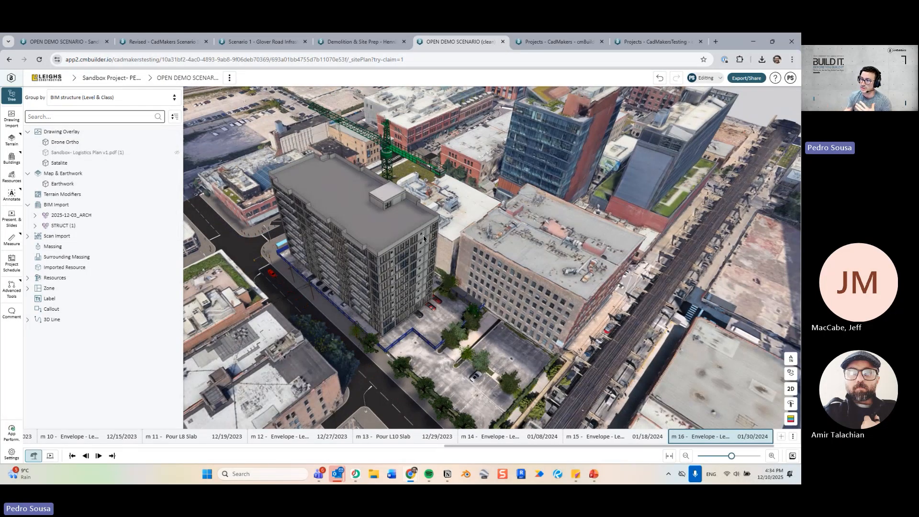
Step the schedule back from m 16 to m 14 Envelope and scroll the timeline left toward the start.
{"action": "left_click_drag", "start_coordinate": [394, 207], "coordinate": [426, 197]}
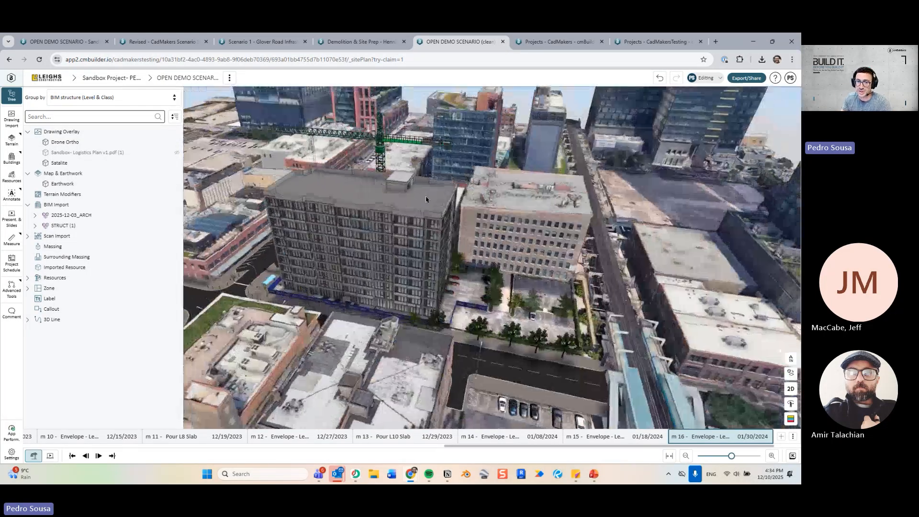
{"action": "scroll", "coordinate": [419, 211], "scroll_direction": "up", "scroll_amount": 2}
{"action": "left_click_drag", "start_coordinate": [366, 236], "coordinate": [411, 264]}
{"action": "scroll", "coordinate": [408, 239], "scroll_direction": "up", "scroll_amount": 3}
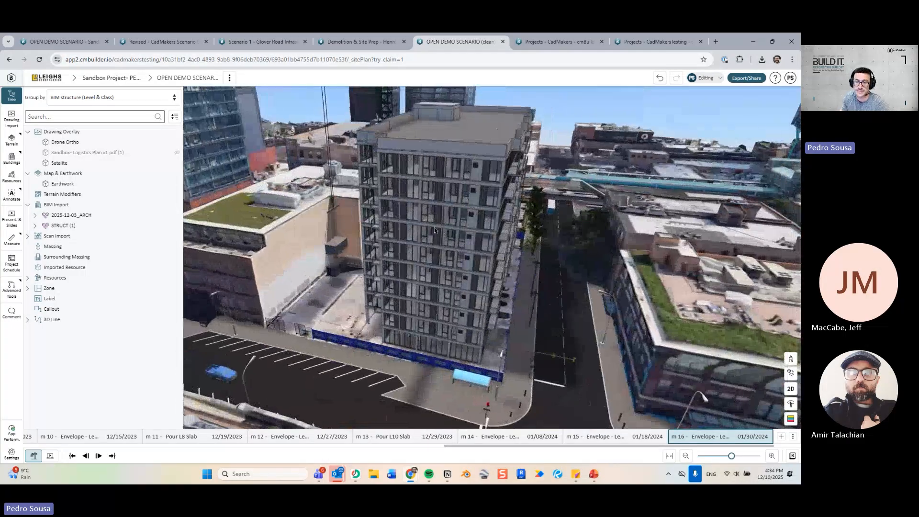
{"action": "key", "text": "Left"}
{"action": "key", "text": "Left"}
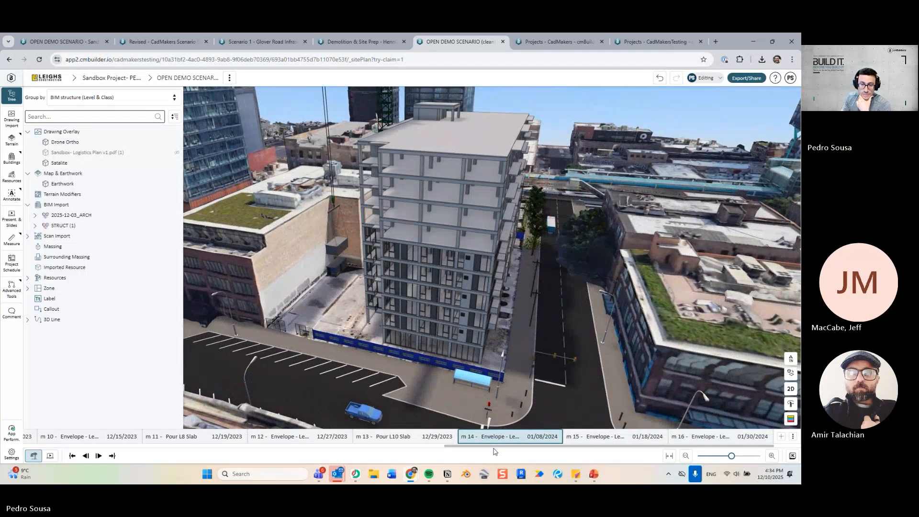
{"action": "left_click_drag", "start_coordinate": [498, 446], "coordinate": [192, 450]}
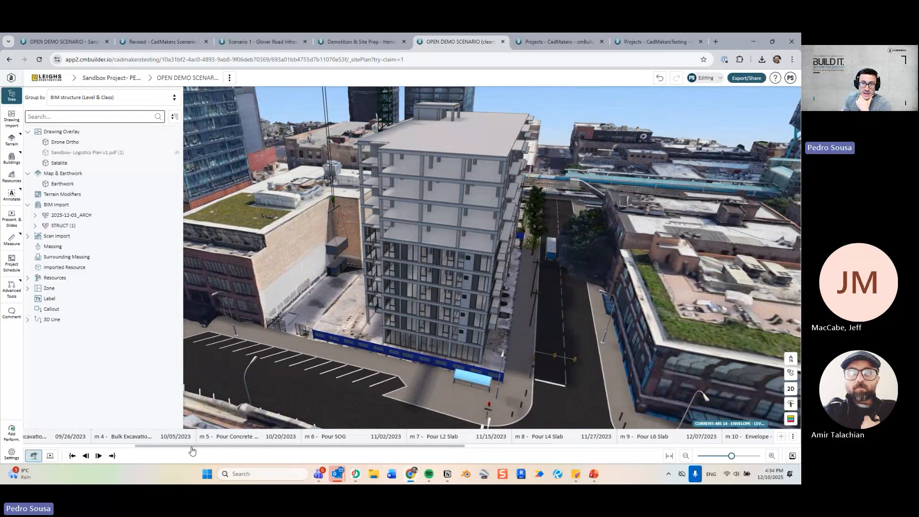
{"action": "left_click_drag", "start_coordinate": [418, 219], "coordinate": [455, 241]}
{"action": "left_click_drag", "start_coordinate": [181, 446], "coordinate": [88, 448]}
Show the empty fenced lot at m 1 Site Mobilization, then move to m 2 Bulk Excavation.
{"action": "left_click", "coordinate": [65, 437]}
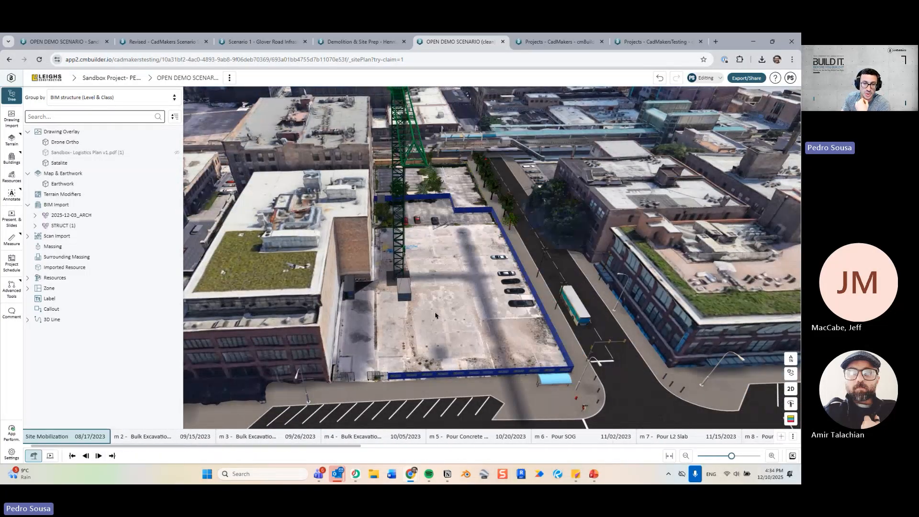
{"action": "left_click_drag", "start_coordinate": [435, 312], "coordinate": [346, 337]}
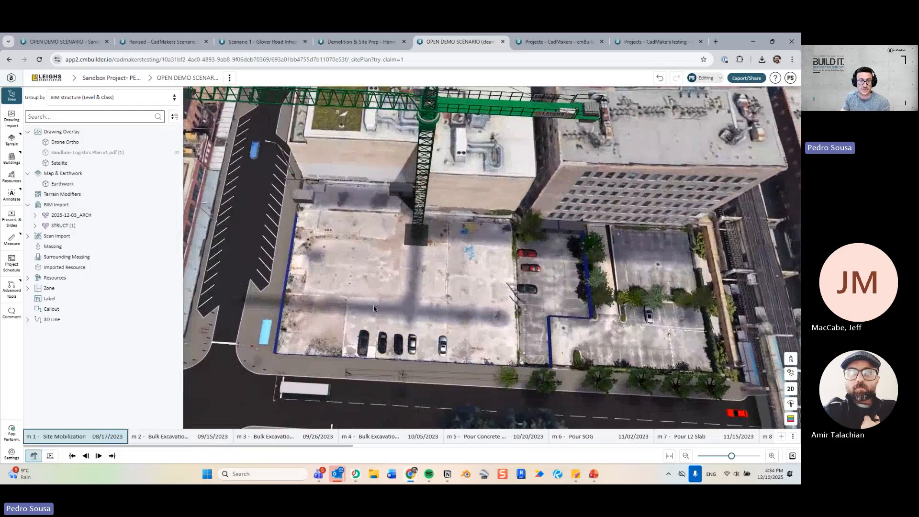
{"action": "left_click", "coordinate": [189, 441]}
{"action": "key", "text": "2"}
{"action": "key", "text": "3"}
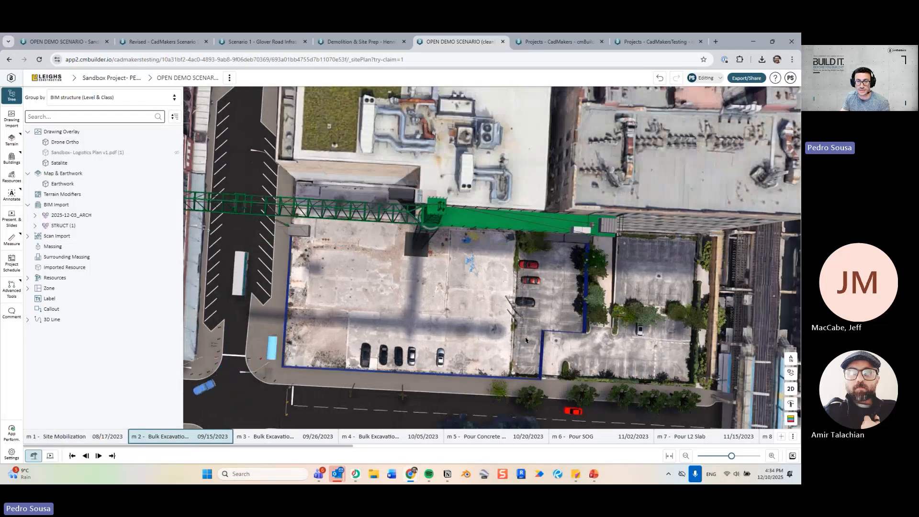
{"action": "left_click_drag", "start_coordinate": [481, 306], "coordinate": [482, 275]}
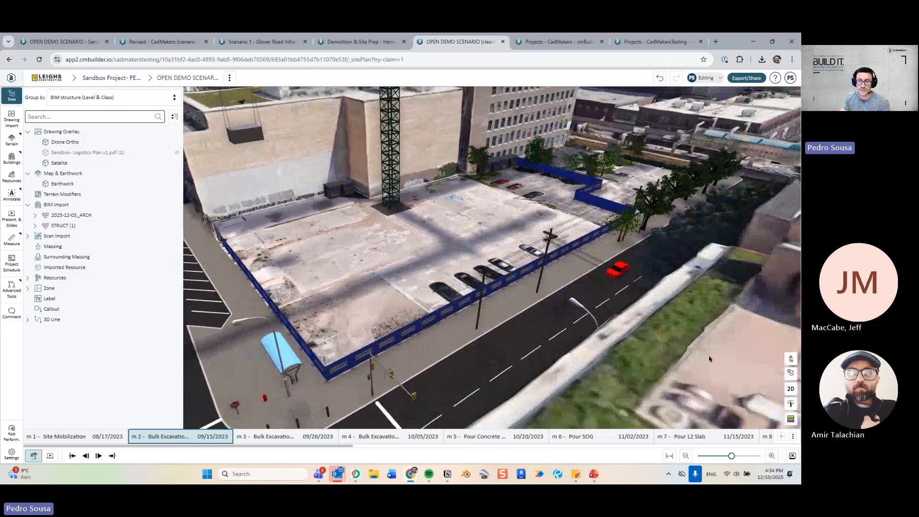
Inspect the hoarding in top-down plan across the parking lot and tree islands, ending back in 3D.
{"action": "left_click", "coordinate": [792, 390]}
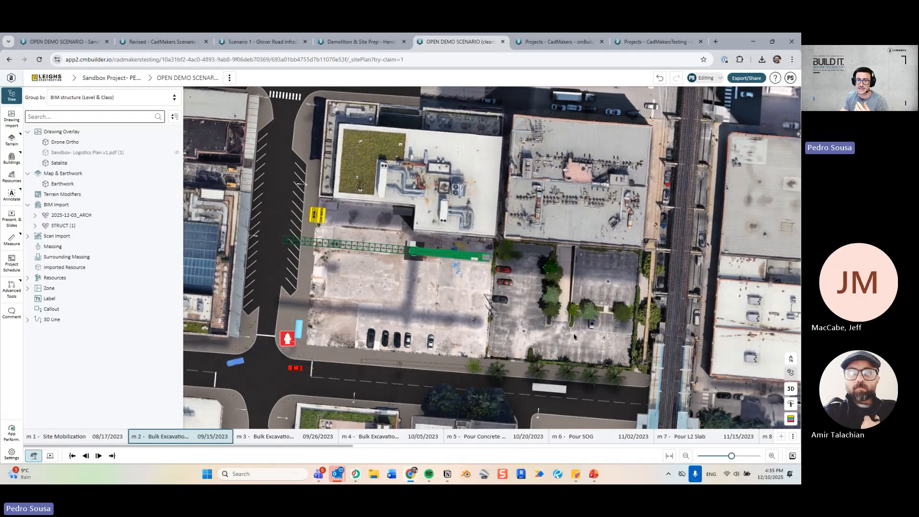
{"action": "scroll", "coordinate": [381, 243], "scroll_direction": "up", "scroll_amount": 10}
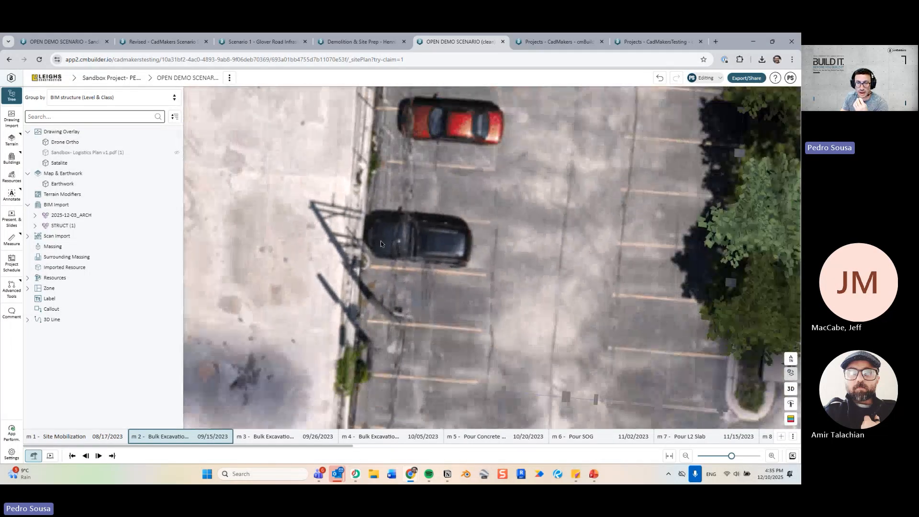
{"action": "middle_click_drag", "start_coordinate": [381, 243], "coordinate": [496, 356]}
{"action": "middle_click_drag", "start_coordinate": [598, 223], "coordinate": [482, 335]}
{"action": "middle_click_drag", "start_coordinate": [680, 354], "coordinate": [401, 139]}
{"action": "middle_click_drag", "start_coordinate": [450, 293], "coordinate": [425, 271]}
{"action": "scroll", "coordinate": [425, 272], "scroll_direction": "up", "scroll_amount": 3}
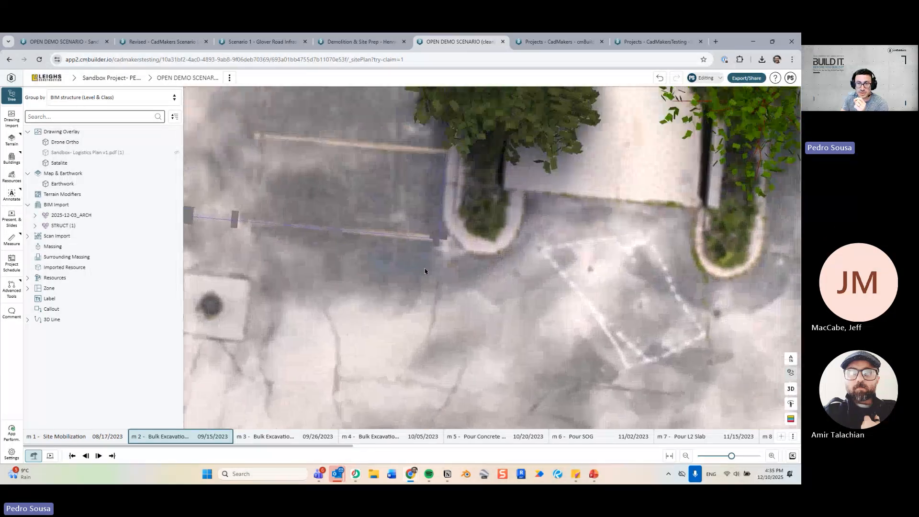
{"action": "scroll", "coordinate": [484, 218], "scroll_direction": "up", "scroll_amount": 3}
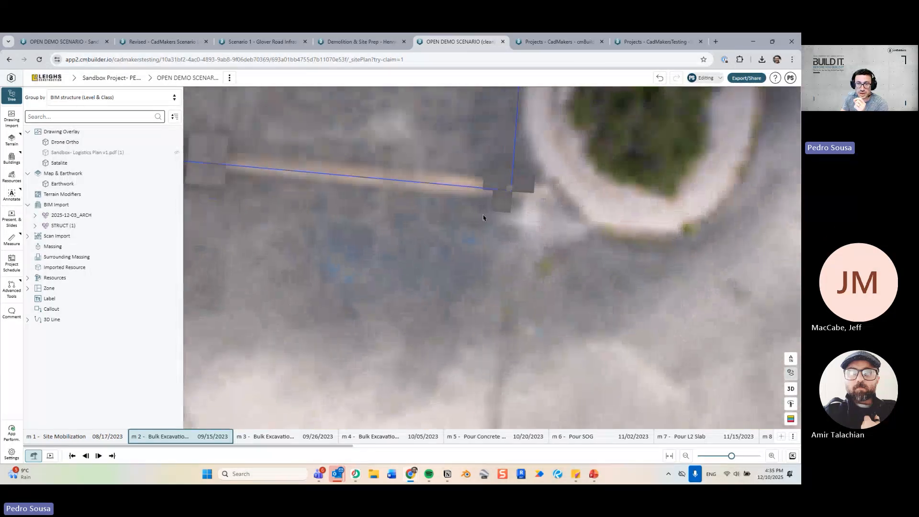
{"action": "left_click", "coordinate": [793, 391]}
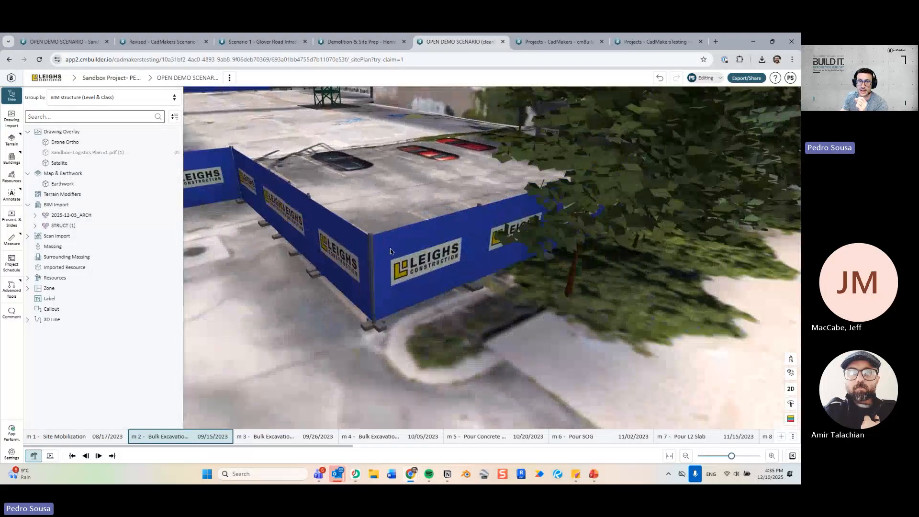
Make the hoarding fence's Icon View plan line yellow.
{"action": "left_click", "coordinate": [390, 250]}
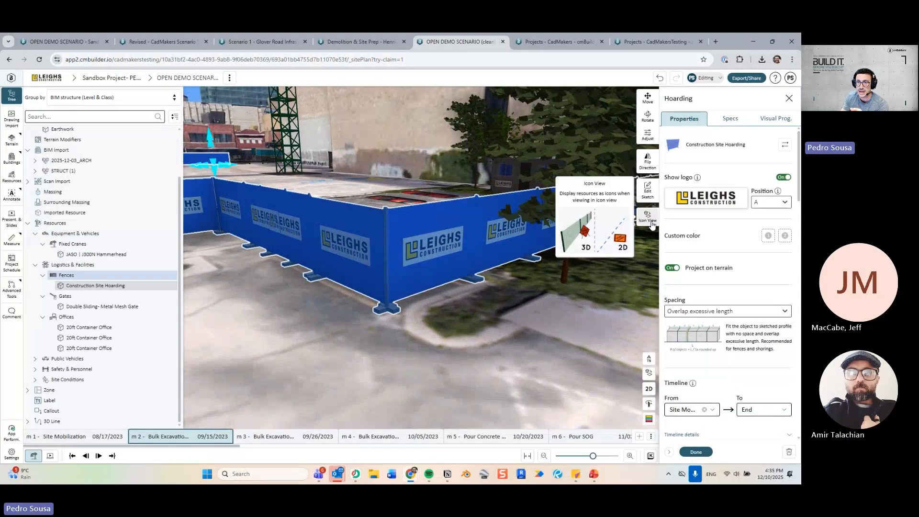
{"action": "left_click", "coordinate": [648, 217]}
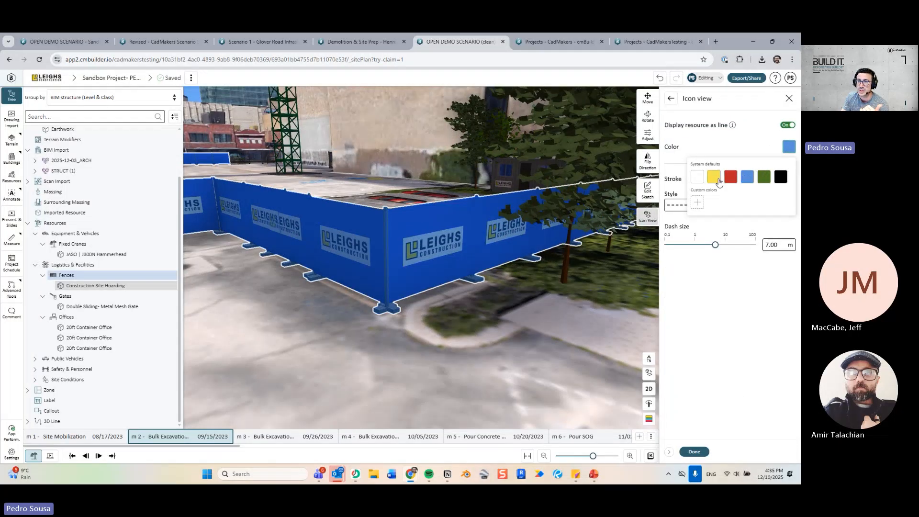
{"action": "left_click", "coordinate": [714, 177]}
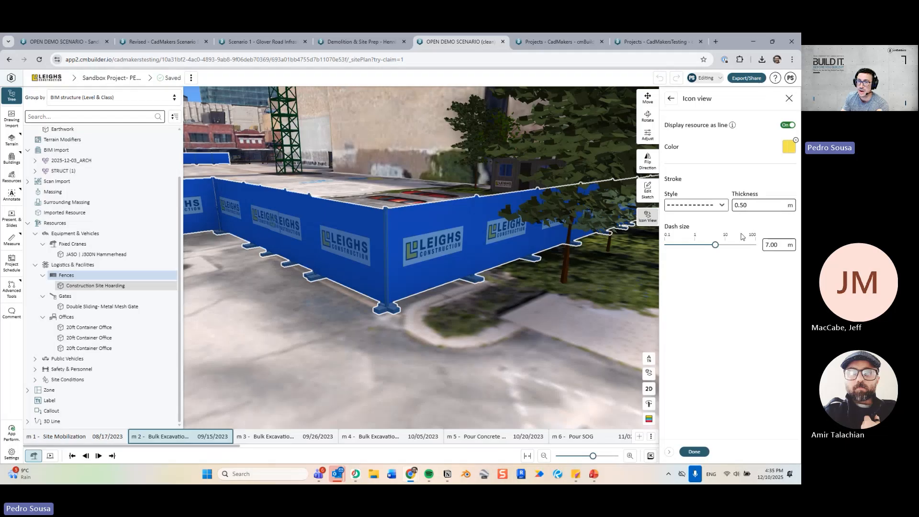
{"action": "left_click", "coordinate": [695, 452]}
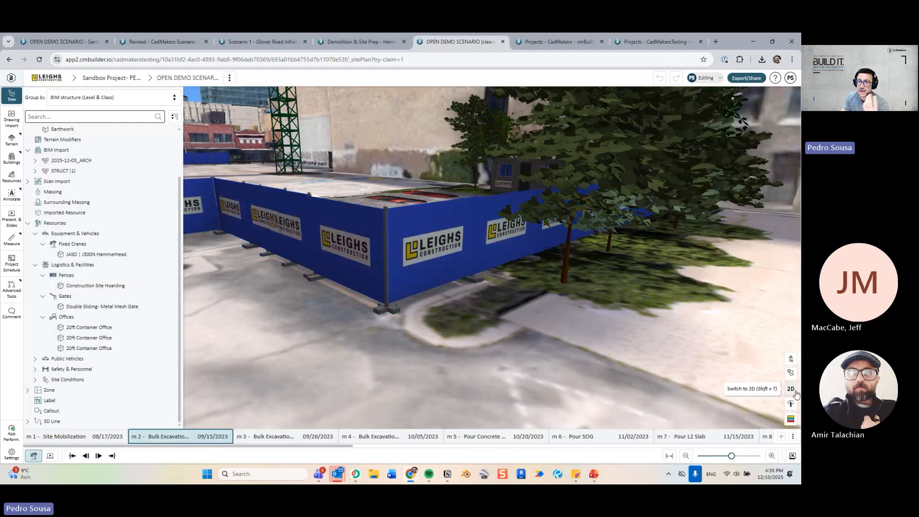
Set the hoarding line's dash size to 3.70 m and thickness to 0.80 m, checking it in plan.
{"action": "left_click", "coordinate": [796, 392]}
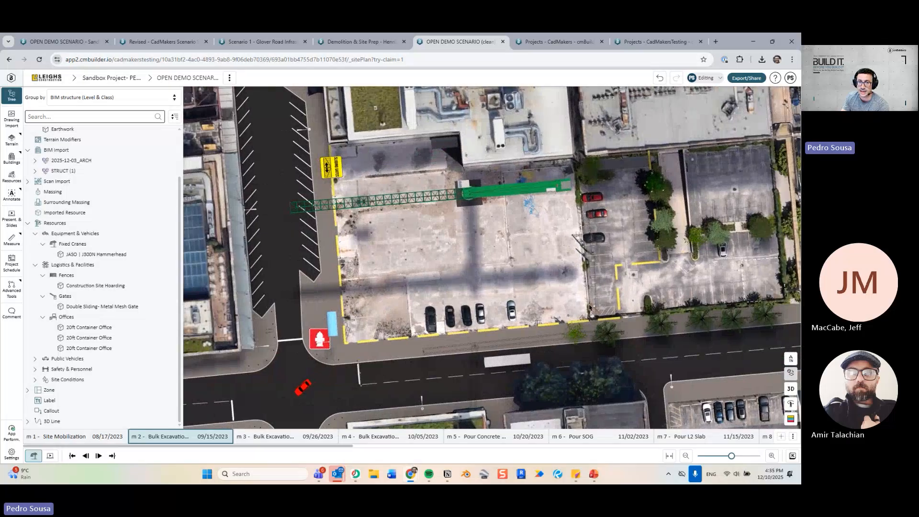
{"action": "scroll", "coordinate": [590, 308], "scroll_direction": "up", "scroll_amount": 3}
{"action": "left_click", "coordinate": [583, 250]}
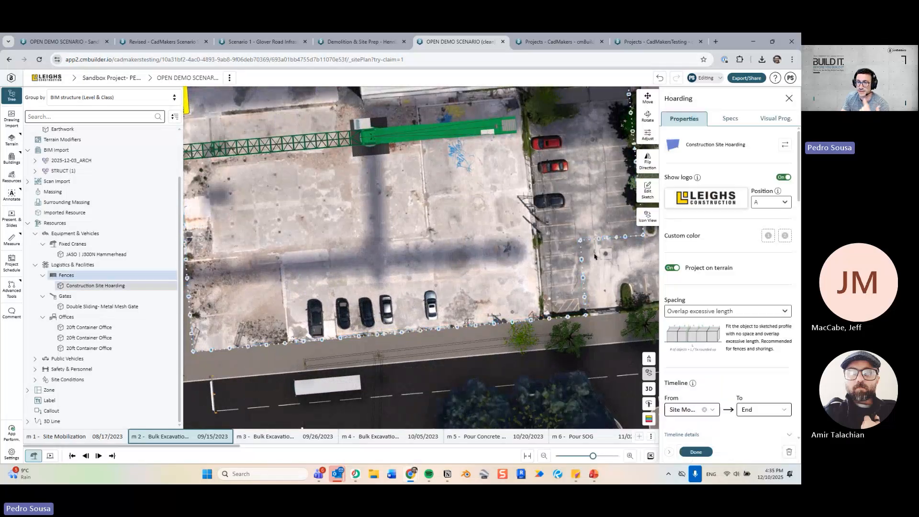
{"action": "left_click", "coordinate": [648, 218]}
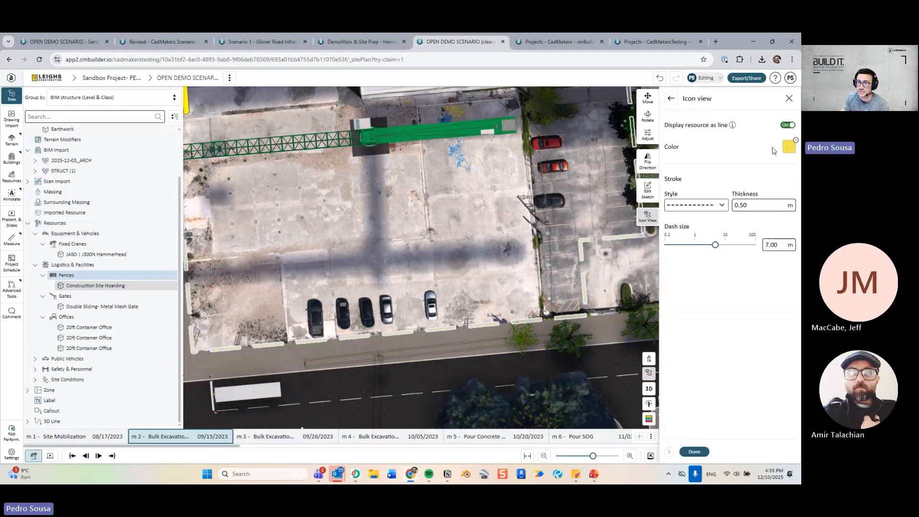
{"action": "left_click", "coordinate": [752, 207]}
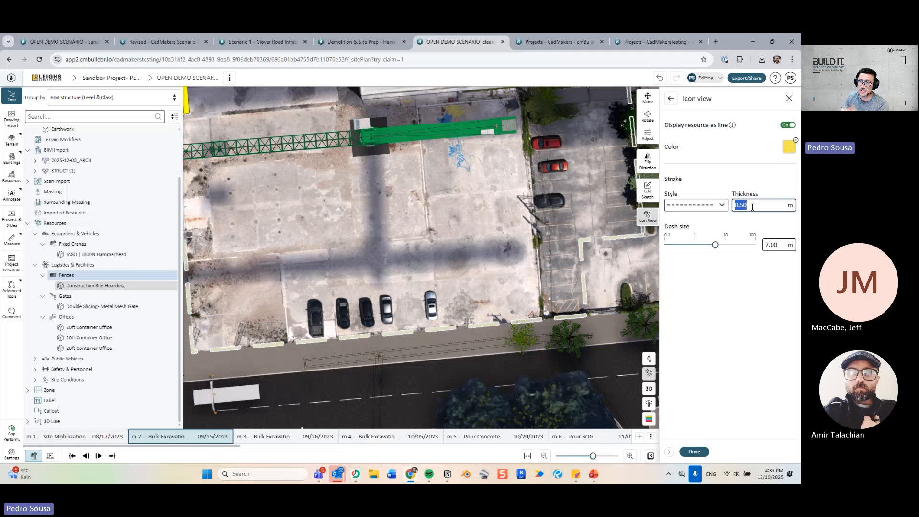
{"action": "left_click", "coordinate": [705, 245]}
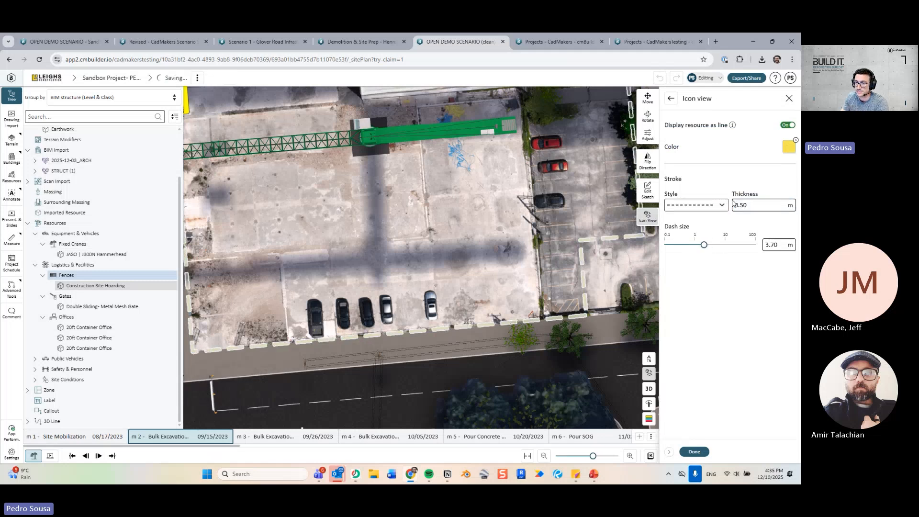
{"action": "left_click", "coordinate": [759, 209]}
{"action": "key", "text": "Return"}
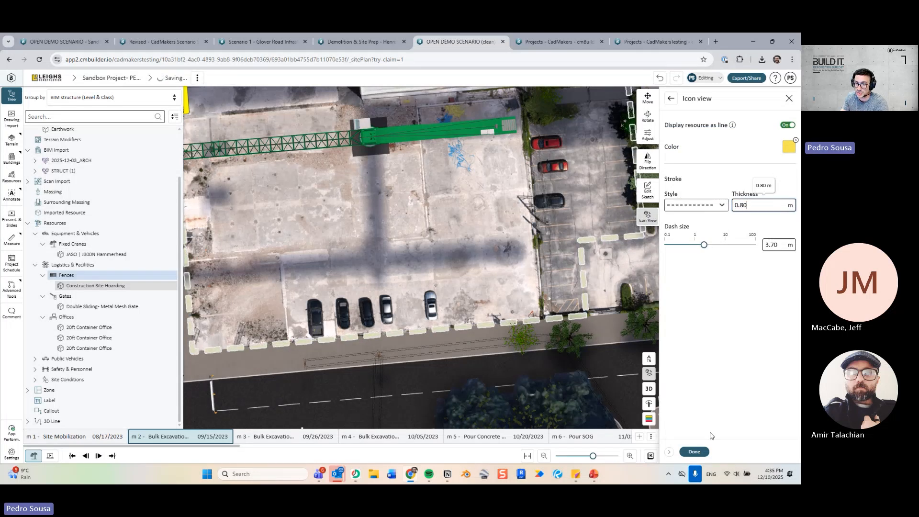
{"action": "left_click", "coordinate": [697, 456]}
{"action": "left_click", "coordinate": [698, 456]}
Survey the plan around the fence, hydrant corner and crane, then settle into a top-down view.
{"action": "scroll", "coordinate": [423, 275], "scroll_direction": "down", "scroll_amount": 2}
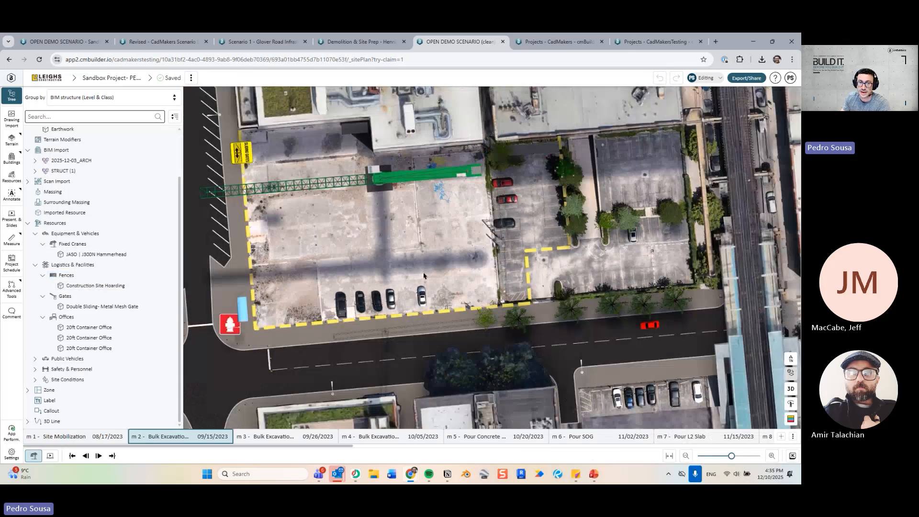
{"action": "middle_click_drag", "start_coordinate": [269, 186], "coordinate": [438, 218]}
{"action": "scroll", "coordinate": [424, 259], "scroll_direction": "up", "scroll_amount": 3}
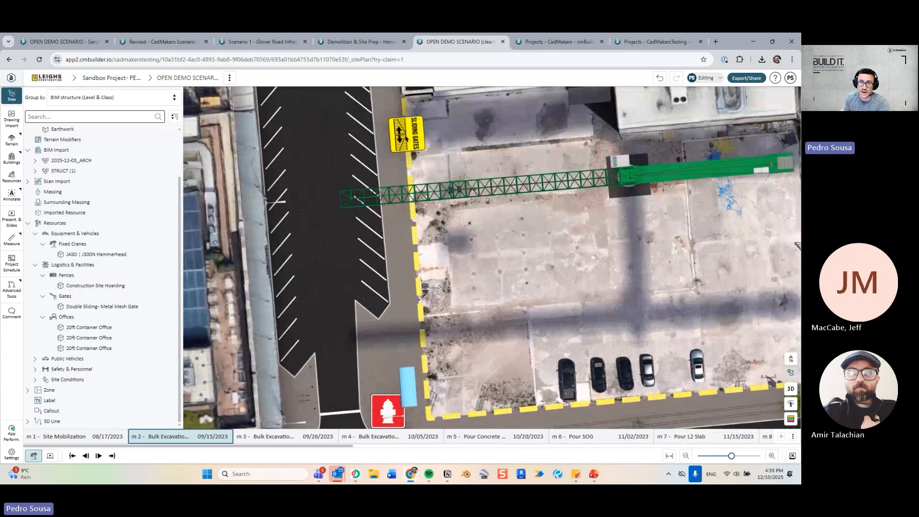
{"action": "scroll", "coordinate": [467, 282], "scroll_direction": "up", "scroll_amount": 2}
{"action": "middle_click_drag", "start_coordinate": [466, 299], "coordinate": [465, 132]}
{"action": "scroll", "coordinate": [467, 139], "scroll_direction": "up", "scroll_amount": 3}
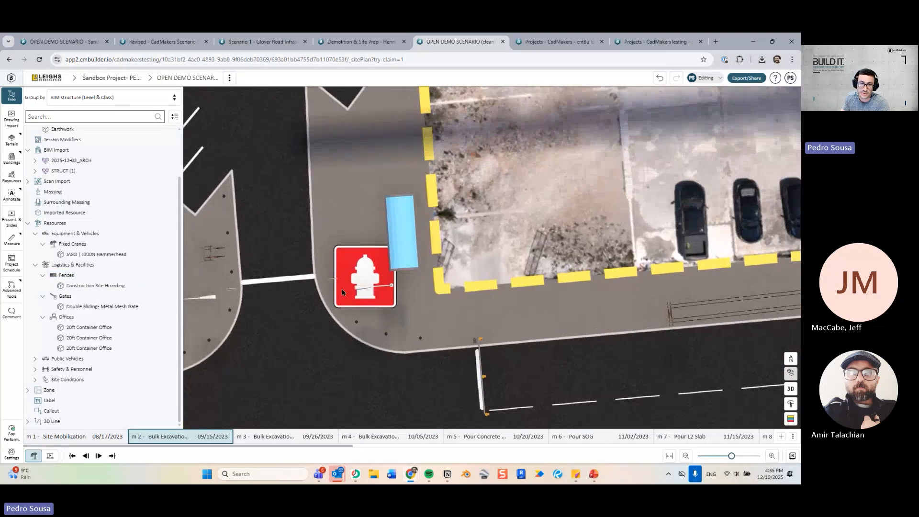
{"action": "scroll", "coordinate": [523, 211], "scroll_direction": "down", "scroll_amount": 3}
{"action": "middle_click_drag", "start_coordinate": [523, 211], "coordinate": [493, 339]}
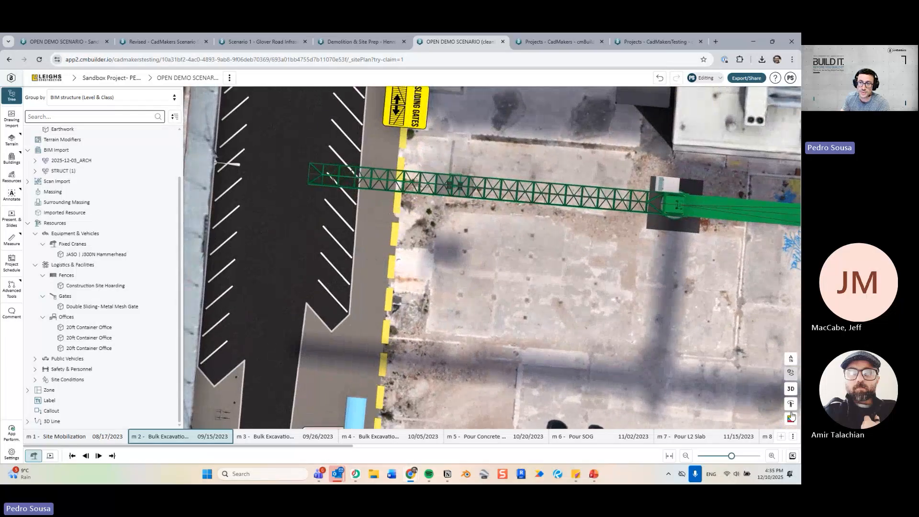
{"action": "left_click", "coordinate": [791, 388]}
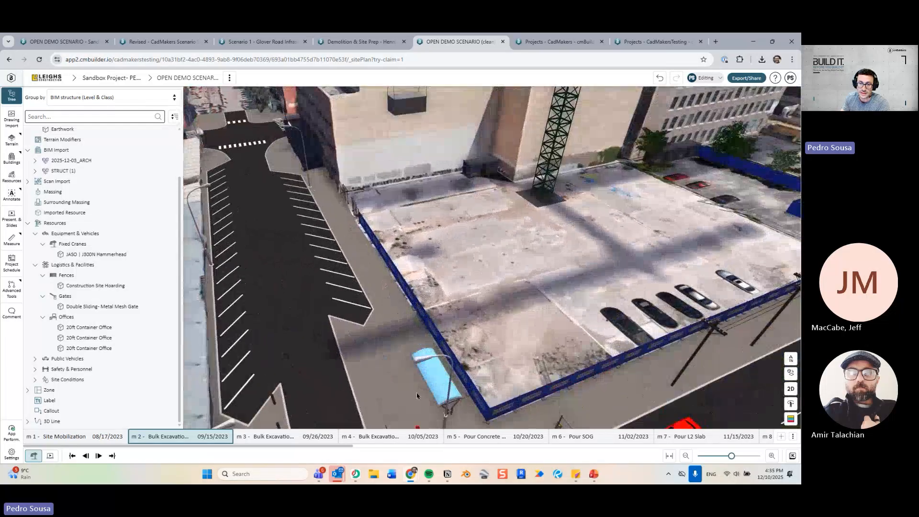
{"action": "middle_click_drag", "start_coordinate": [417, 396], "coordinate": [400, 249]}
{"action": "scroll", "coordinate": [400, 262], "scroll_direction": "up", "scroll_amount": 3}
{"action": "scroll", "coordinate": [486, 254], "scroll_direction": "down", "scroll_amount": 4}
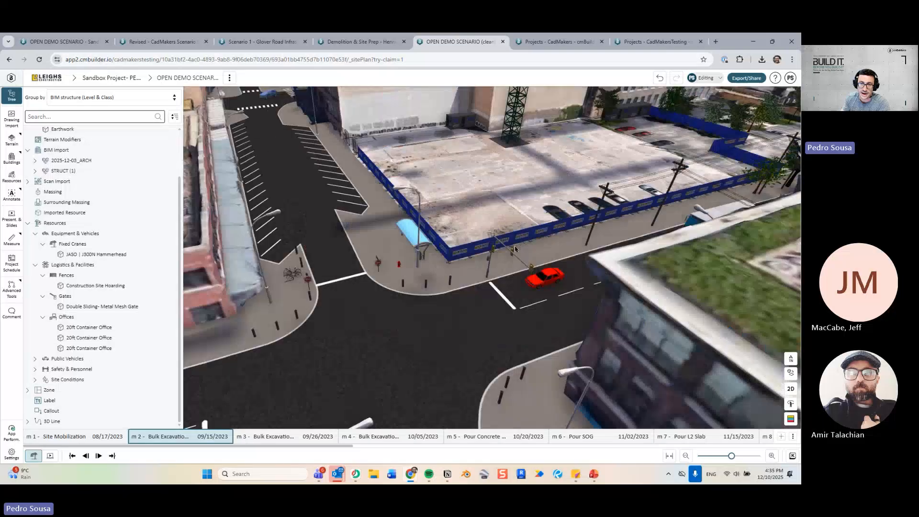
{"action": "right_click_drag", "start_coordinate": [515, 249], "coordinate": [484, 276]}
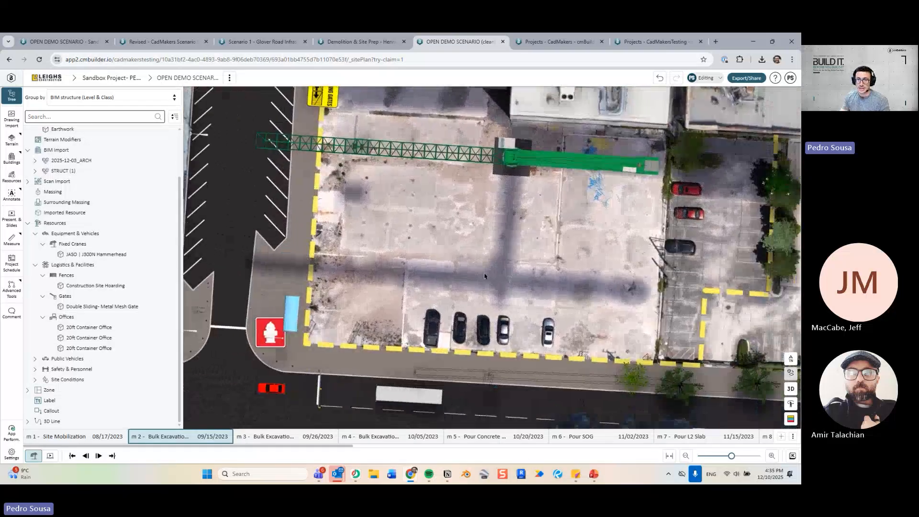
Expand STRUCT (1) and temporarily isolate the Foundation so only its footprint outline shows.
{"action": "left_click", "coordinate": [35, 172]}
{"action": "left_click", "coordinate": [42, 182]}
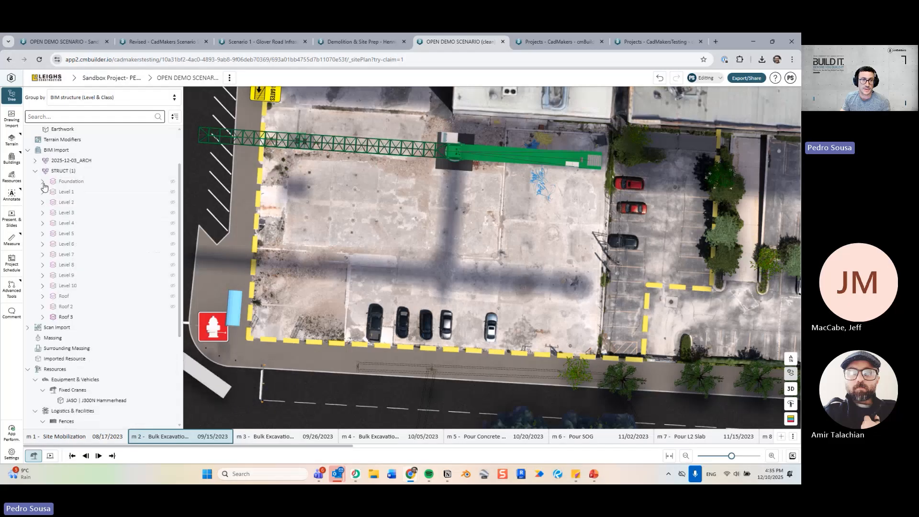
{"action": "mouse_move", "coordinate": [465, 241]}
{"action": "right_mouse_down"}
{"action": "mouse_move", "coordinate": [451, 256]}
{"action": "mouse_move", "coordinate": [466, 249]}
{"action": "right_mouse_up"}
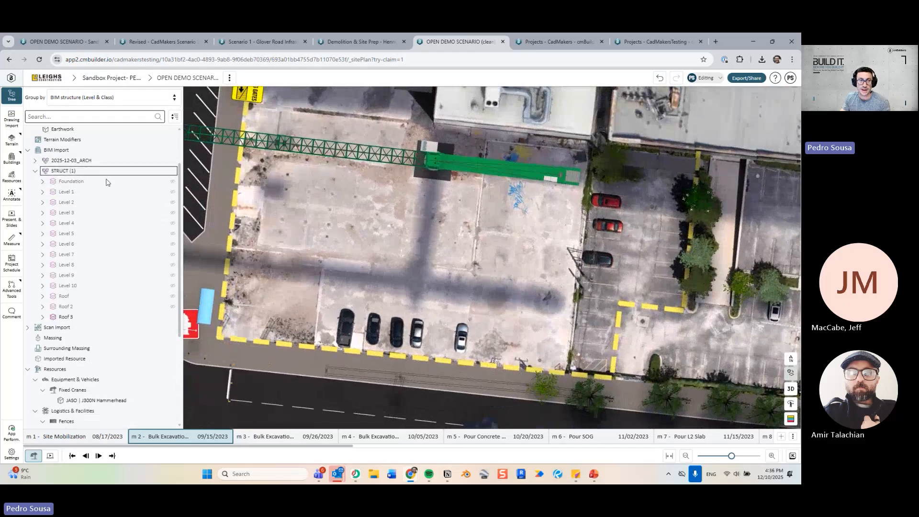
{"action": "left_click", "coordinate": [106, 181]}
{"action": "right_click_drag", "start_coordinate": [348, 250], "coordinate": [339, 259]}
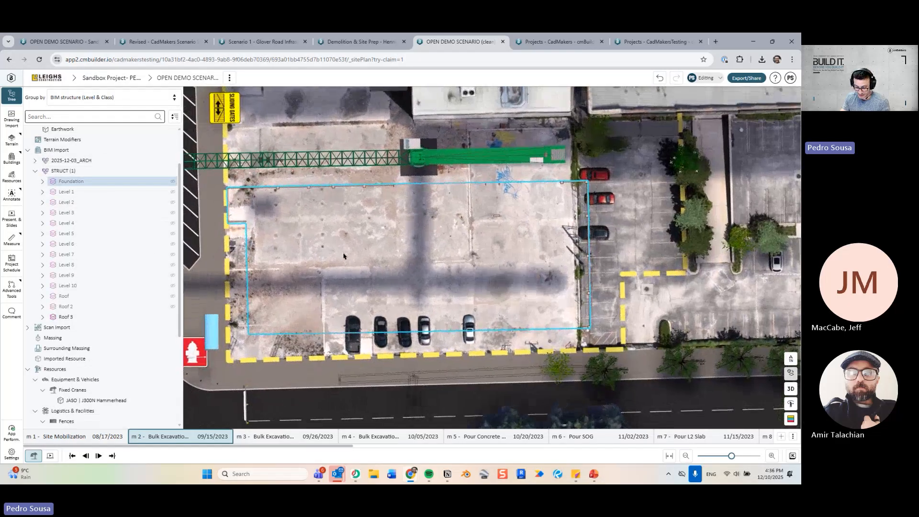
{"action": "key", "text": "h"}
{"action": "middle_click_drag", "start_coordinate": [339, 259], "coordinate": [373, 276]}
{"action": "left_click", "coordinate": [99, 207]}
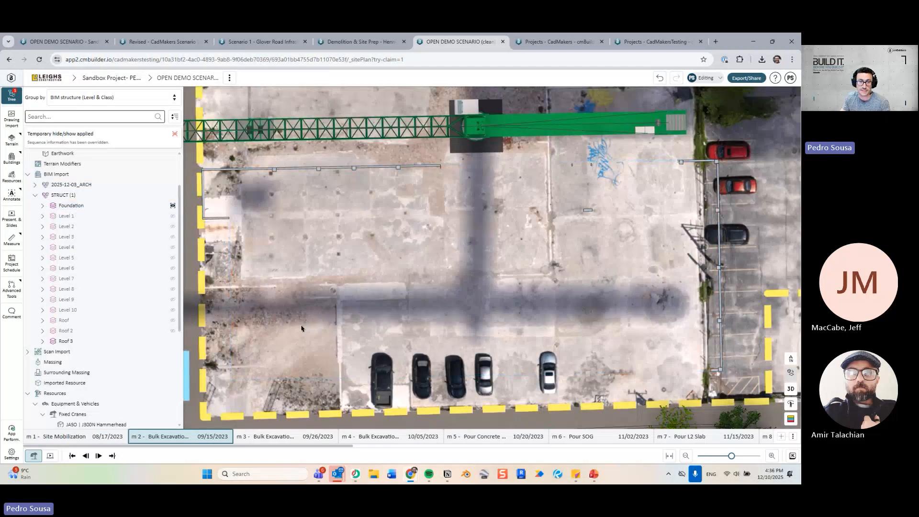
{"action": "left_click", "coordinate": [97, 207]}
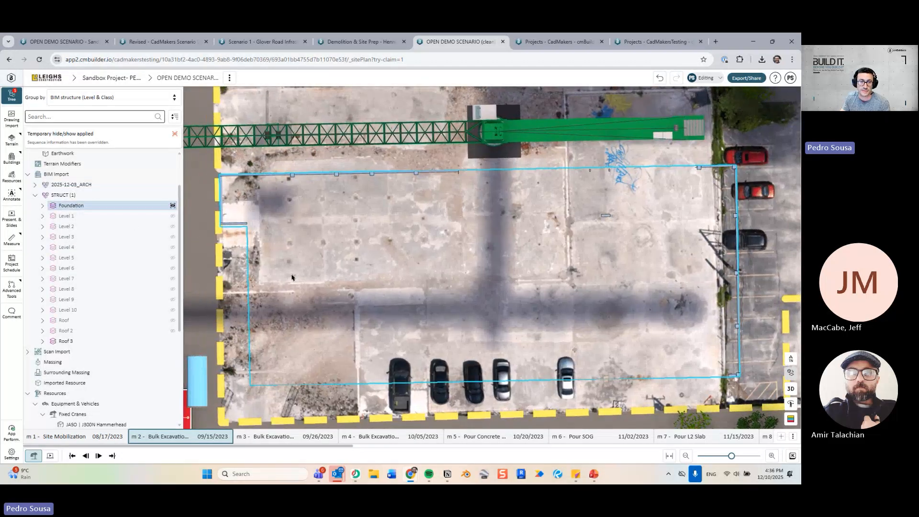
Start a Terrain Earthwork Cut and sketch a closed outline around the foundation footprint.
{"action": "left_click", "coordinate": [12, 139]}
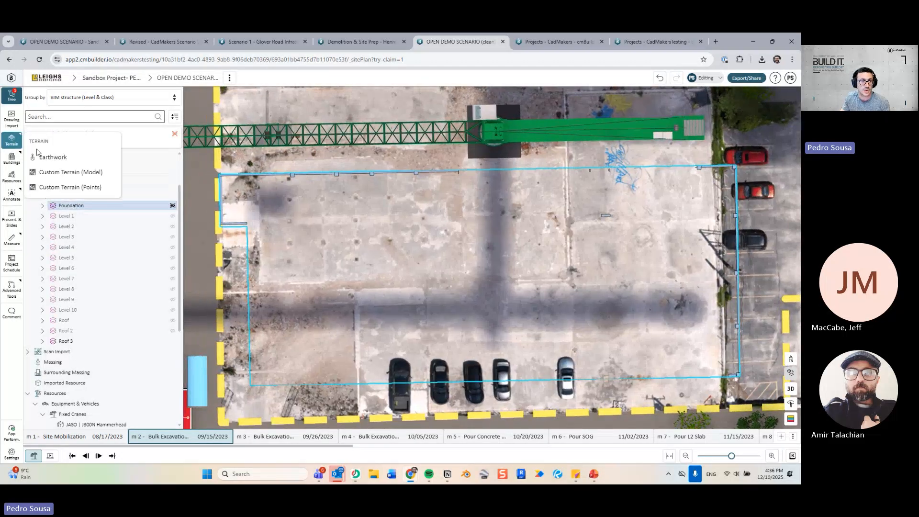
{"action": "left_click", "coordinate": [63, 155]}
{"action": "left_click", "coordinate": [687, 148]}
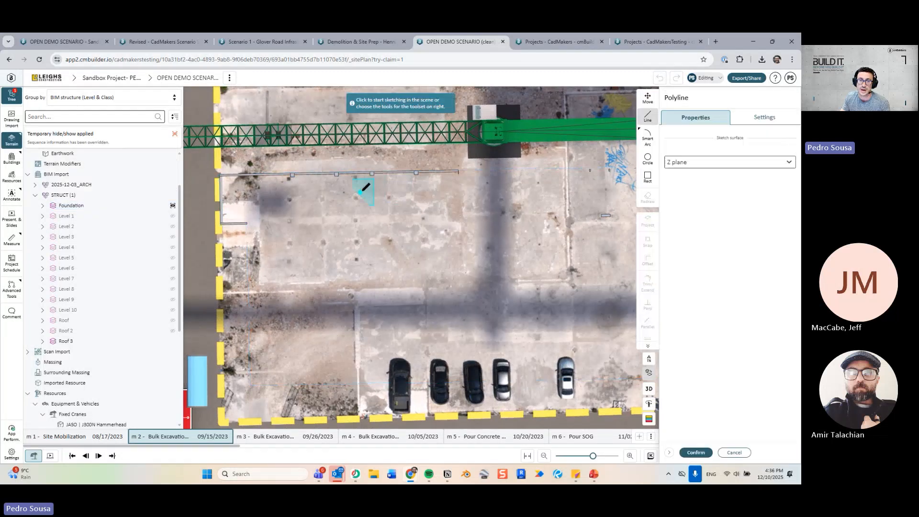
{"action": "middle_click_drag", "start_coordinate": [431, 190], "coordinate": [376, 186]}
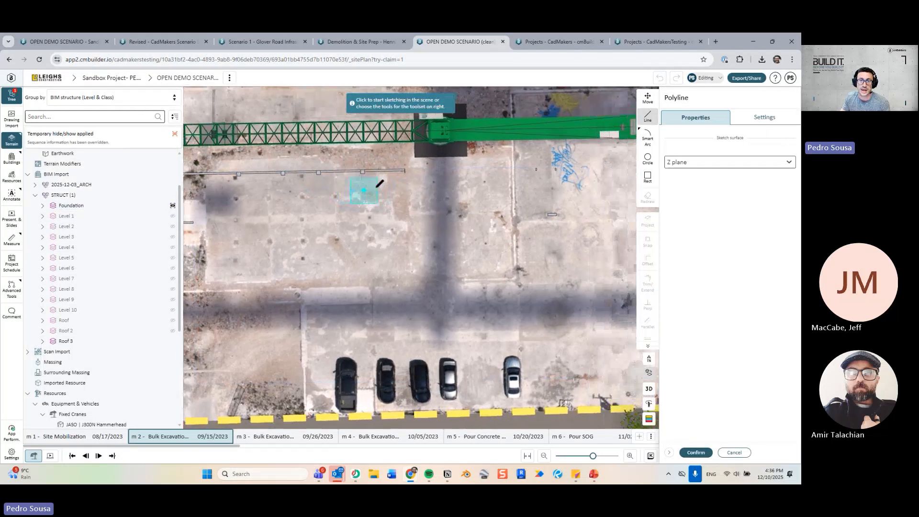
{"action": "left_click", "coordinate": [401, 168]}
{"action": "scroll", "coordinate": [398, 264], "scroll_direction": "down", "scroll_amount": 3}
{"action": "middle_click_drag", "start_coordinate": [404, 270], "coordinate": [408, 291]}
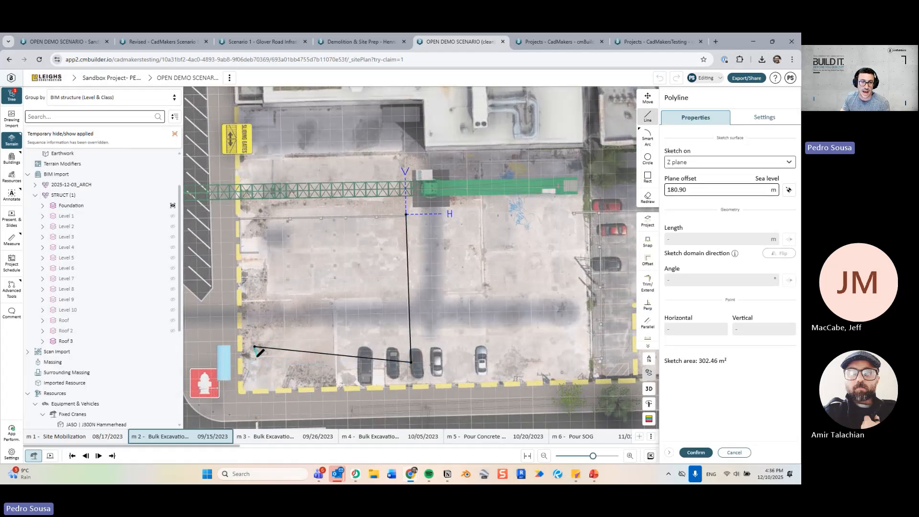
{"action": "left_click", "coordinate": [407, 214]}
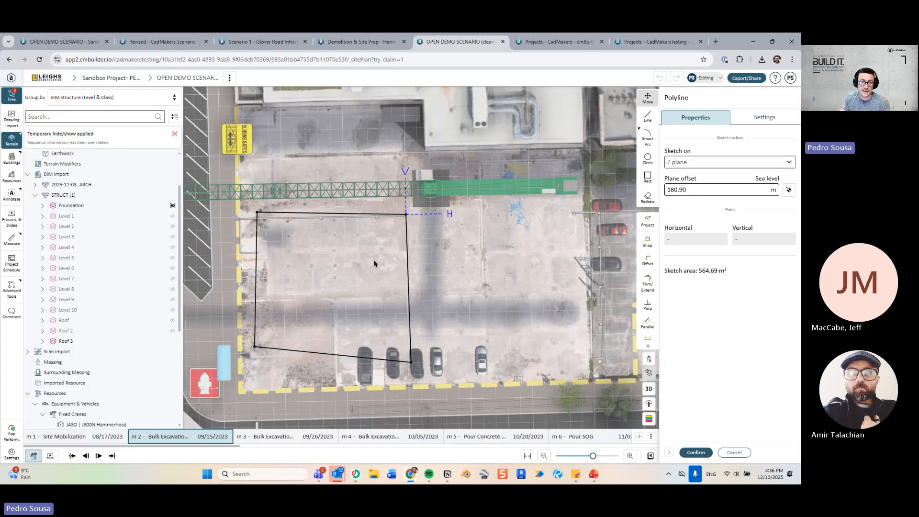
{"action": "middle_click_drag", "start_coordinate": [354, 286], "coordinate": [406, 160]}
Adjust the outline edges to a 579.53 m² area and confirm it as Cut 01.
{"action": "left_click_drag", "start_coordinate": [396, 156], "coordinate": [398, 182]}
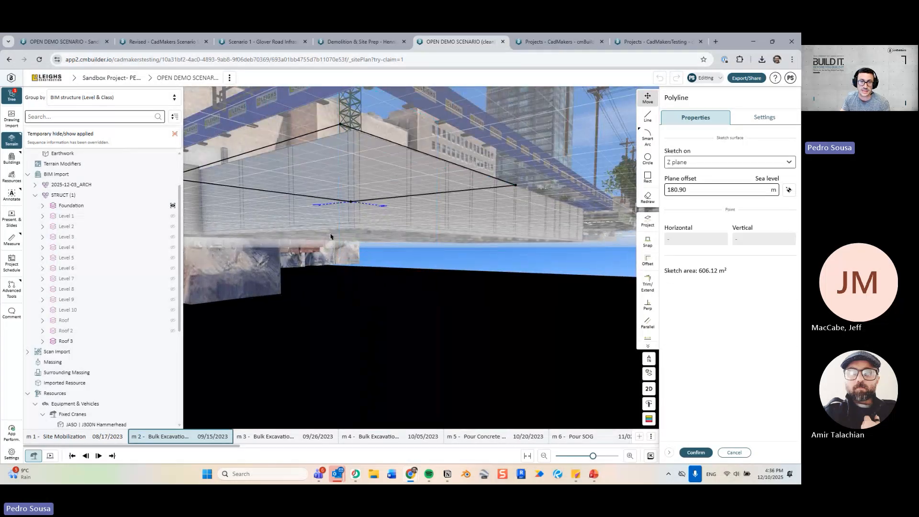
{"action": "middle_click_drag", "start_coordinate": [332, 236], "coordinate": [376, 233]}
{"action": "left_click_drag", "start_coordinate": [383, 140], "coordinate": [389, 157]}
{"action": "middle_click_drag", "start_coordinate": [322, 246], "coordinate": [425, 243]}
{"action": "left_click_drag", "start_coordinate": [465, 176], "coordinate": [462, 194]}
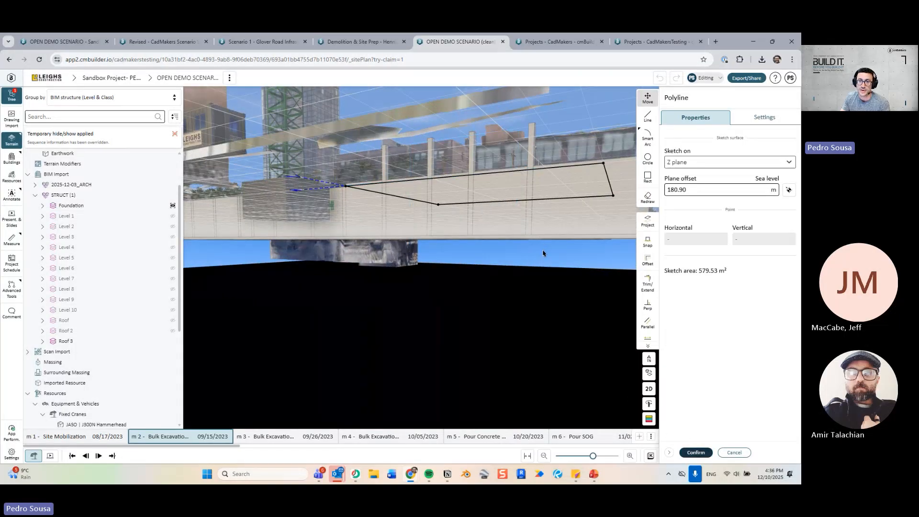
{"action": "key", "text": "Return"}
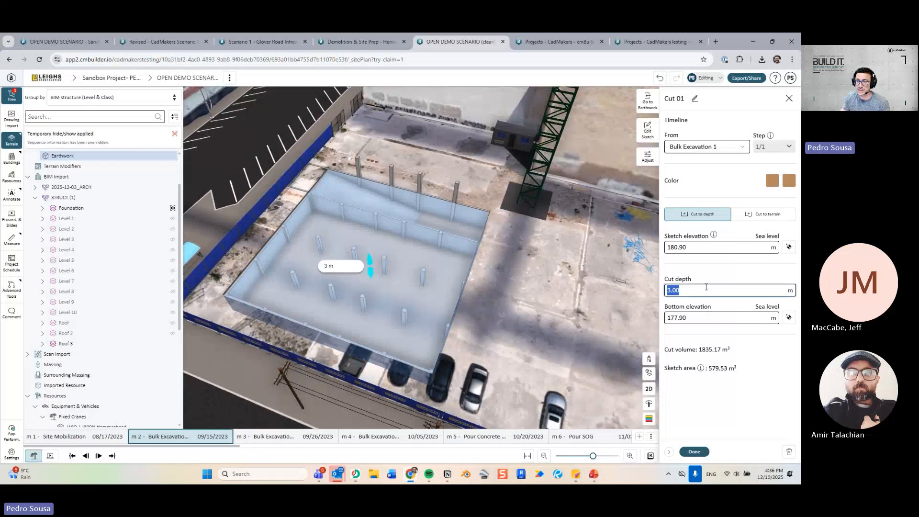
Give Cut 01 a 5.5 m depth, then base it on the footing for 5.26 m (3144.92 m³).
{"action": "key", "text": "Return"}
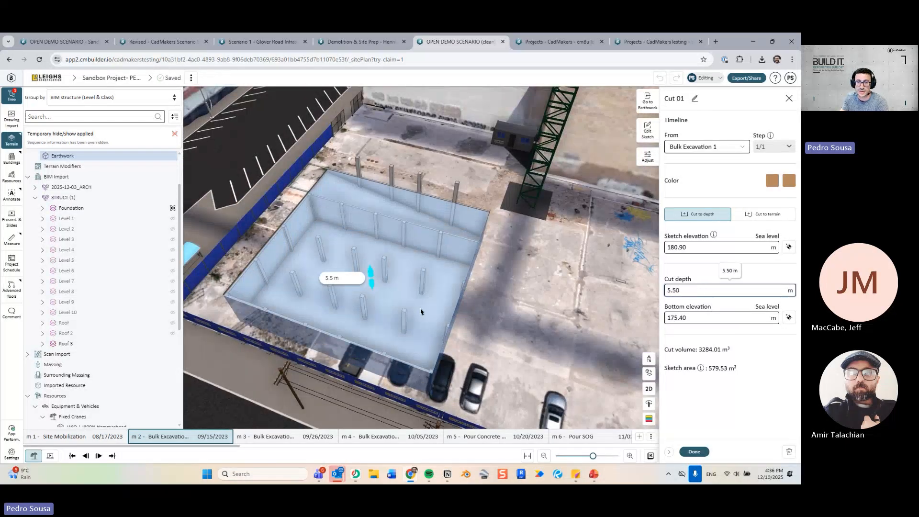
{"action": "scroll", "coordinate": [421, 311], "scroll_direction": "up", "scroll_amount": 10}
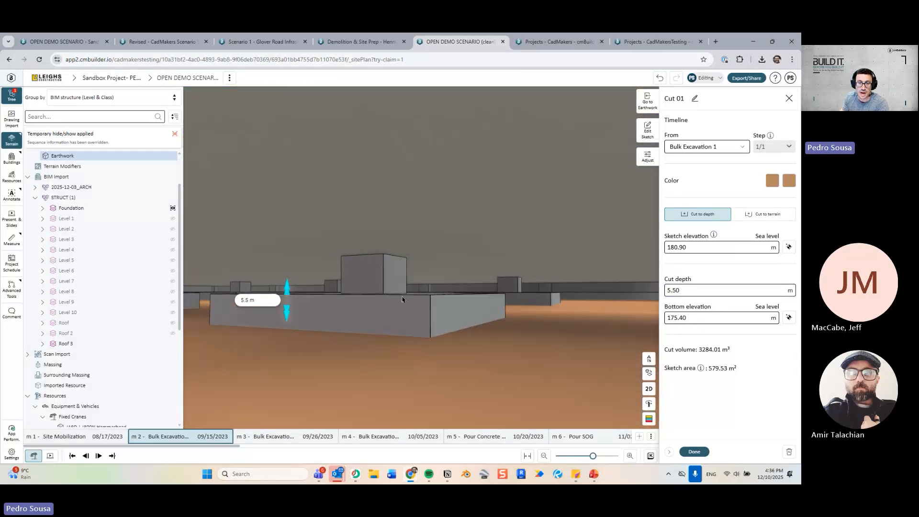
{"action": "scroll", "coordinate": [417, 304], "scroll_direction": "up", "scroll_amount": 5}
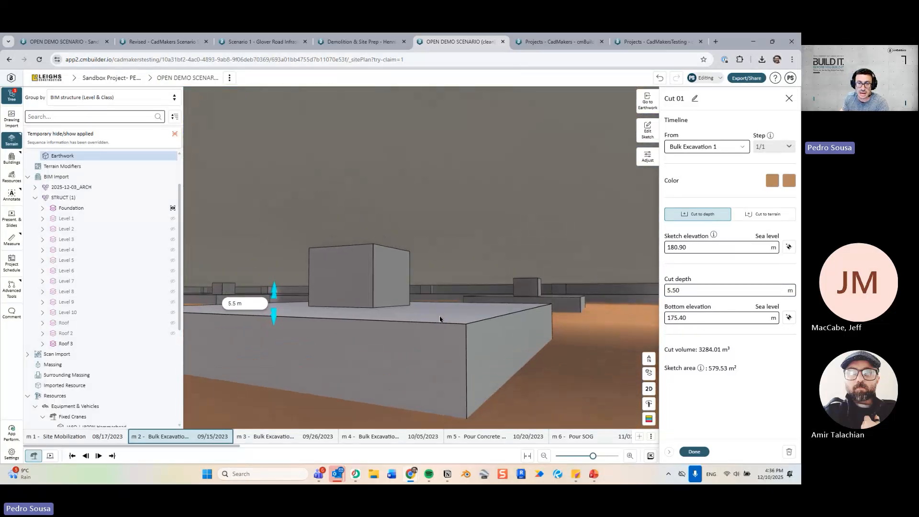
{"action": "left_click", "coordinate": [789, 318]}
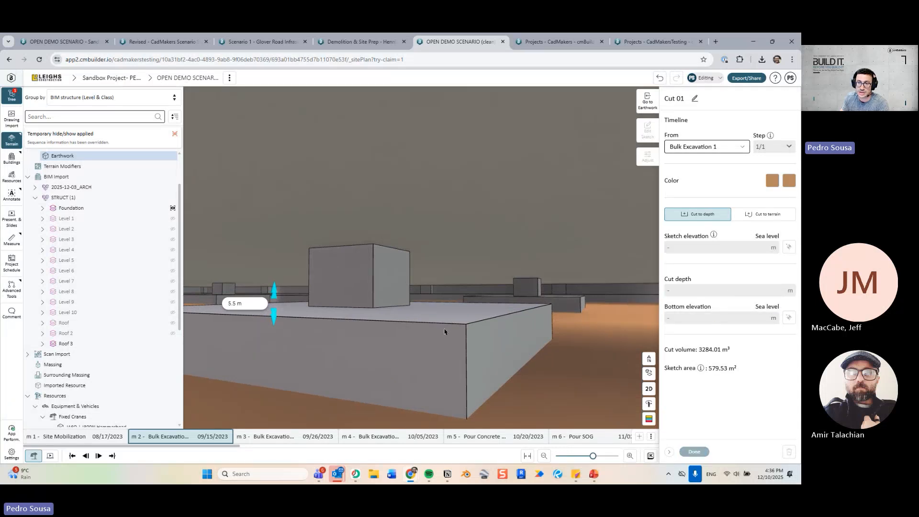
{"action": "left_click", "coordinate": [450, 322]}
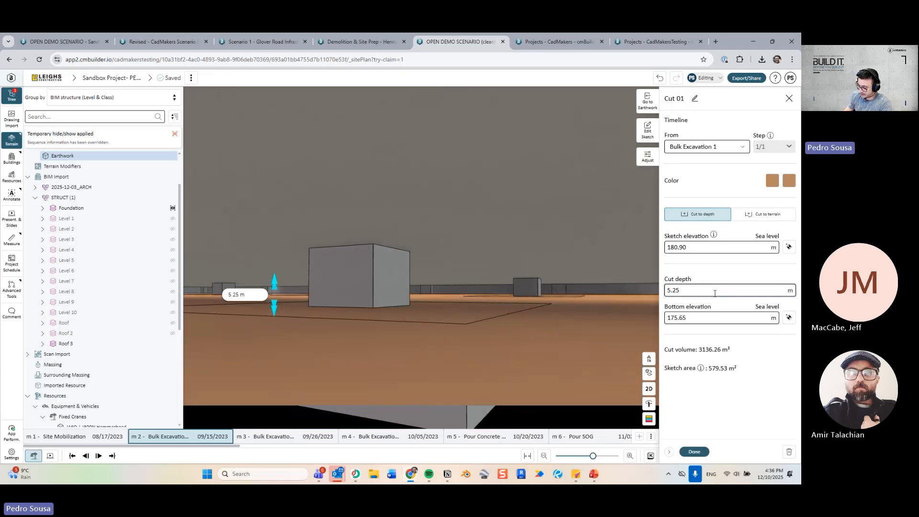
{"action": "key", "text": "Return"}
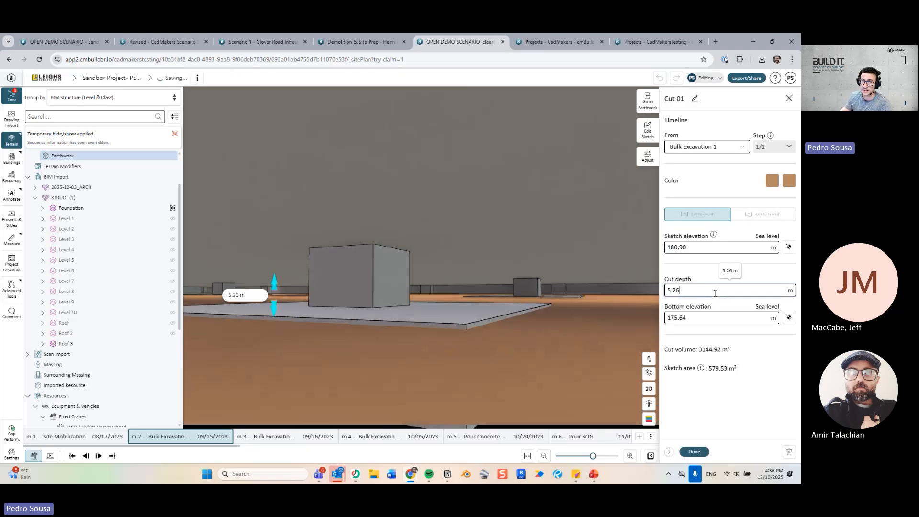
{"action": "left_click", "coordinate": [696, 453]}
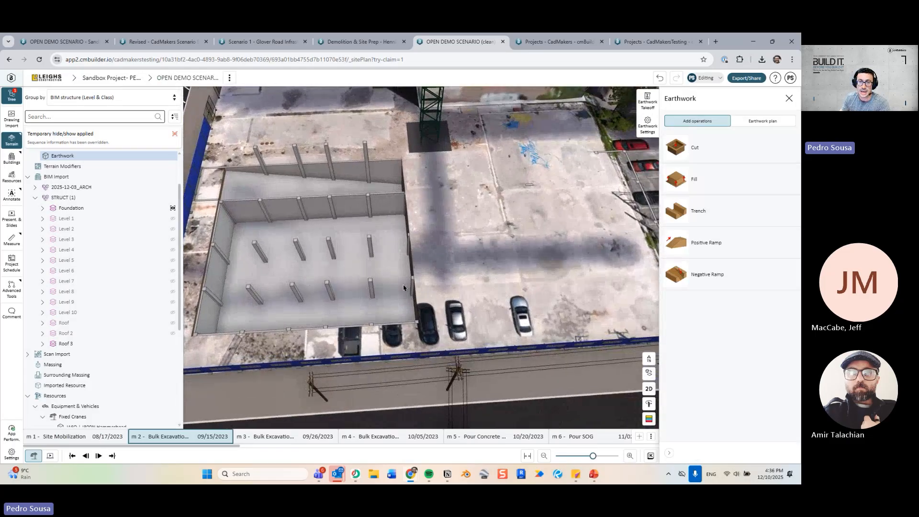
Clear the selection and undo the temporary hide/show to restore all model items.
{"action": "left_click", "coordinate": [403, 284]}
{"action": "key", "text": "Escape"}
{"action": "left_click_drag", "start_coordinate": [494, 273], "coordinate": [392, 293]}
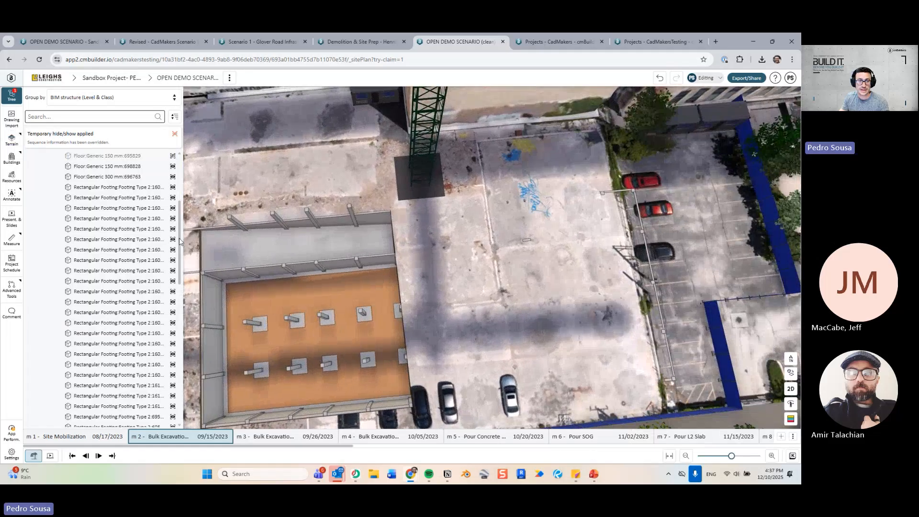
{"action": "left_click_drag", "start_coordinate": [180, 238], "coordinate": [175, 163]}
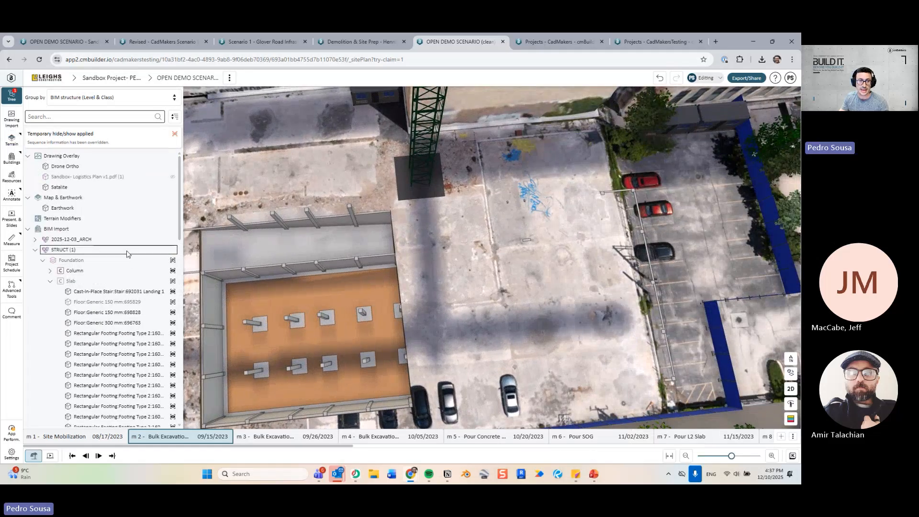
{"action": "left_click", "coordinate": [175, 136]}
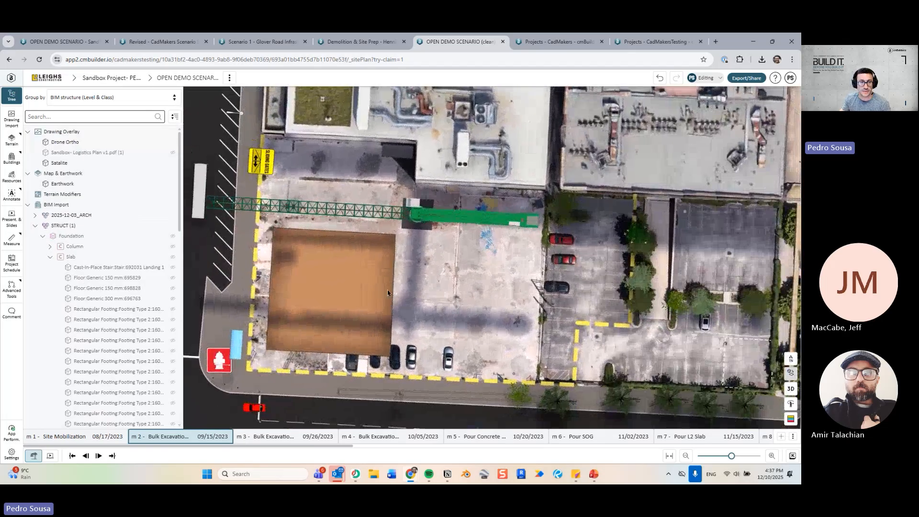
Open Cut 01 for editing from the excavation and jump to m 3 Bulk Excavation.
{"action": "right_click", "coordinate": [352, 282]}
{"action": "left_click", "coordinate": [383, 307]}
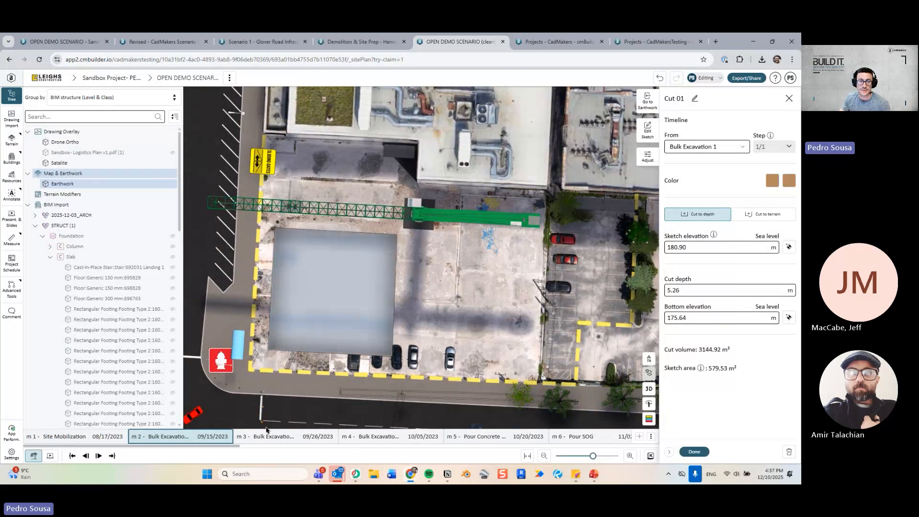
{"action": "left_click", "coordinate": [268, 436]}
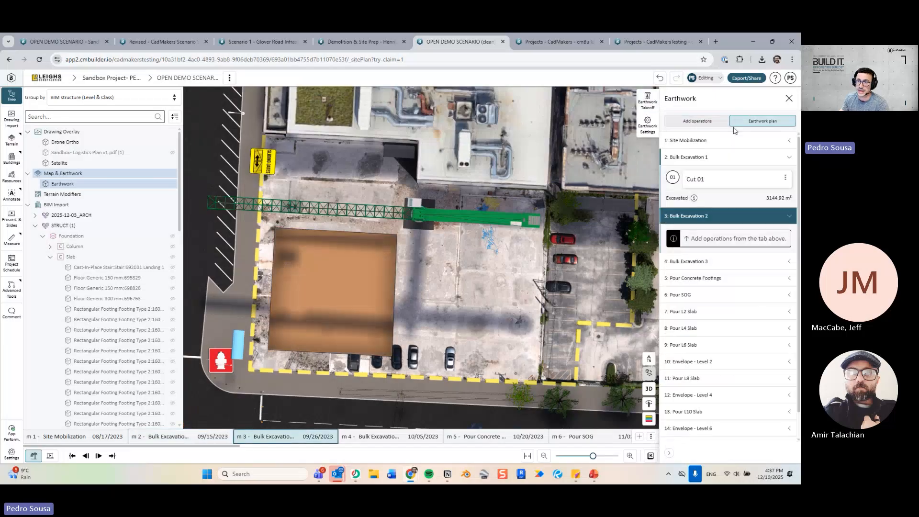
Duplicate Cut 01 into Bulk Excavation 2 and stretch the copy's outline east to about 1359 m².
{"action": "left_click", "coordinate": [786, 179]}
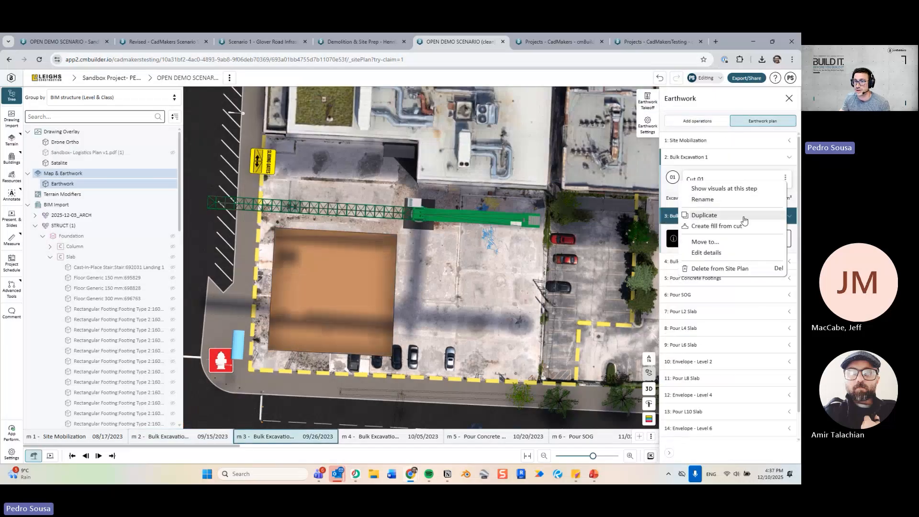
{"action": "left_click", "coordinate": [743, 220]}
{"action": "left_click_drag", "start_coordinate": [720, 205], "coordinate": [719, 262]}
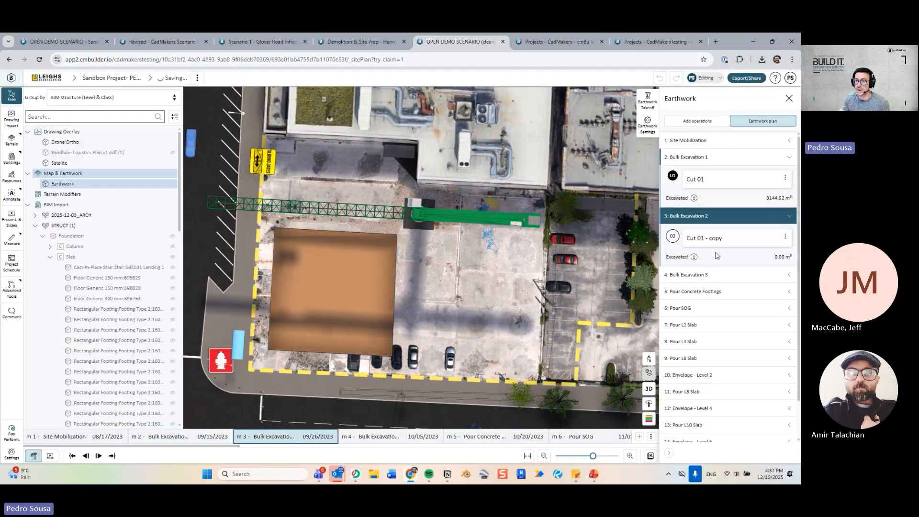
{"action": "left_click", "coordinate": [720, 243]}
{"action": "left_click_drag", "start_coordinate": [468, 324], "coordinate": [483, 320]}
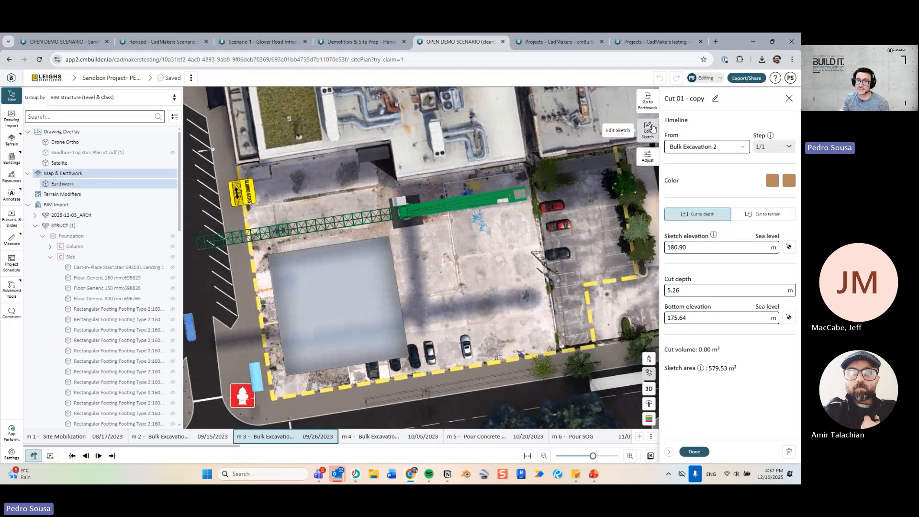
{"action": "left_click", "coordinate": [649, 127]}
{"action": "left_click_drag", "start_coordinate": [400, 297], "coordinate": [566, 285]}
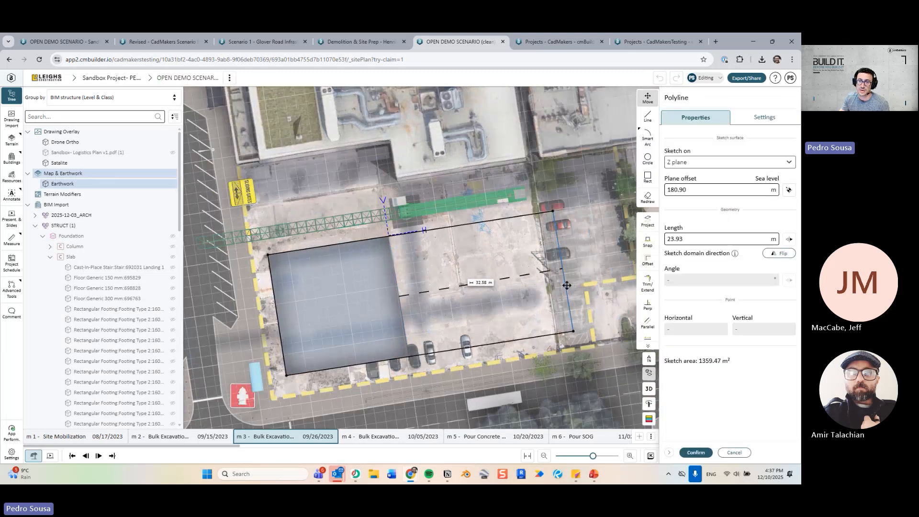
{"action": "left_click", "coordinate": [696, 452]}
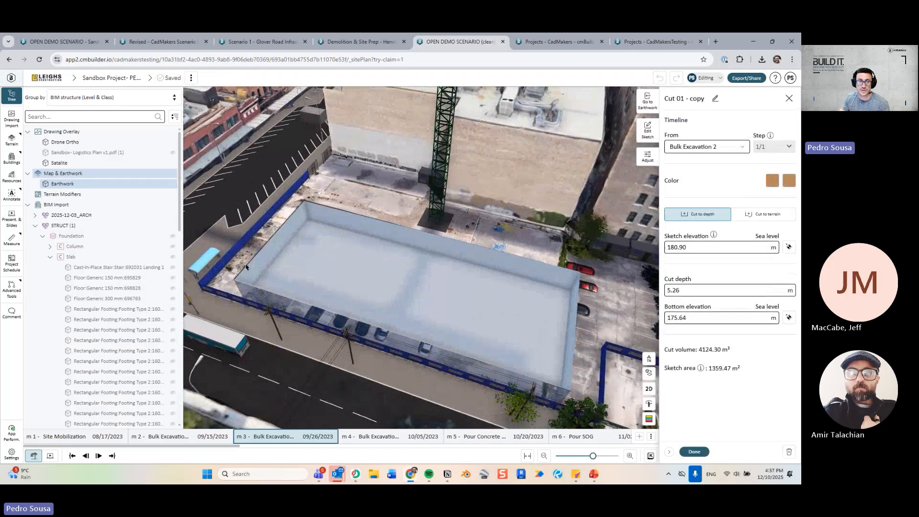
Bring up the foundation model and view the pit at milestone m 4 from nearly top-down.
{"action": "left_click", "coordinate": [104, 236]}
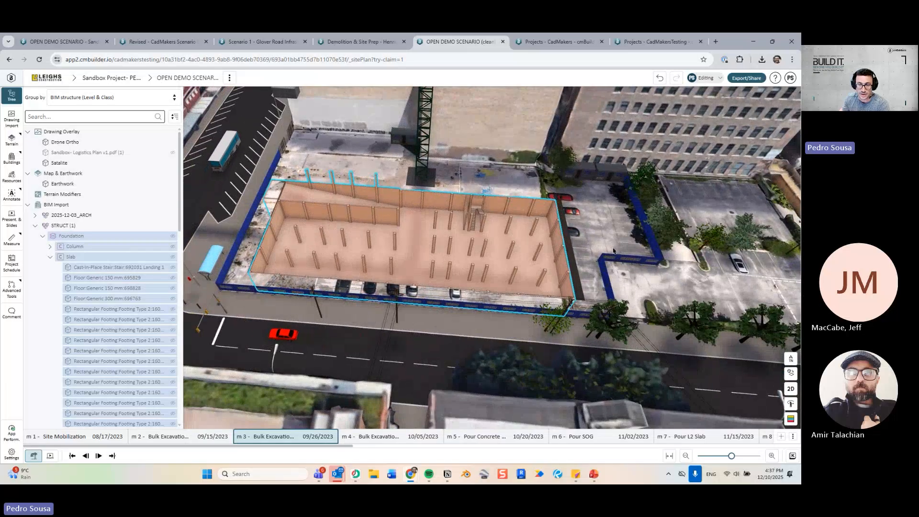
{"action": "middle_click_drag", "start_coordinate": [598, 244], "coordinate": [520, 268]}
{"action": "left_click", "coordinate": [552, 298]}
{"action": "left_click", "coordinate": [367, 437]}
{"action": "middle_click_drag", "start_coordinate": [395, 257], "coordinate": [416, 300]}
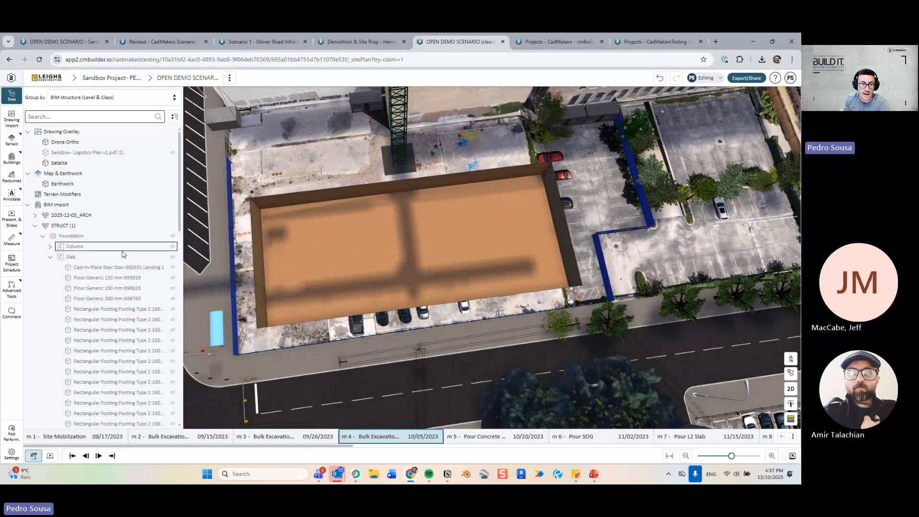
Hide the Slab group, both 150 mm floor slabs and the cast-in-place stair to expose the footings.
{"action": "left_click", "coordinate": [98, 261]}
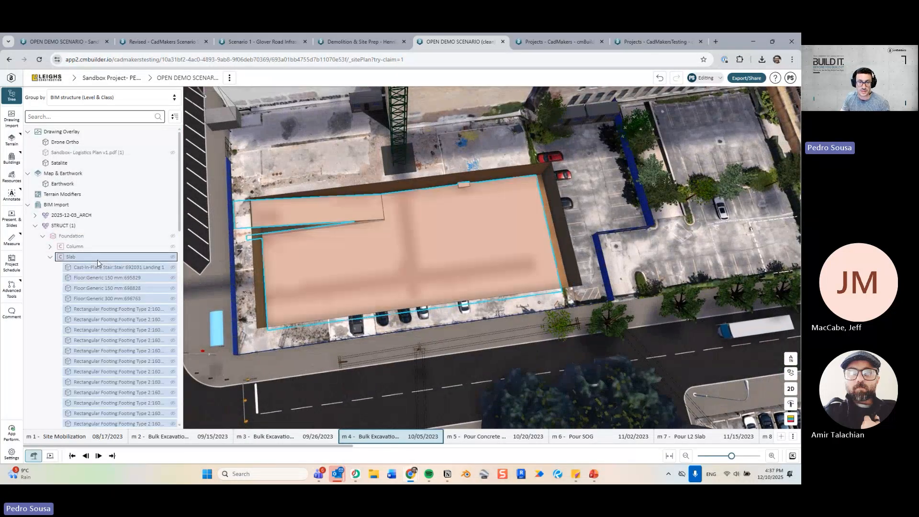
{"action": "key", "text": "h"}
{"action": "left_click", "coordinate": [394, 292]}
{"action": "key", "text": "h"}
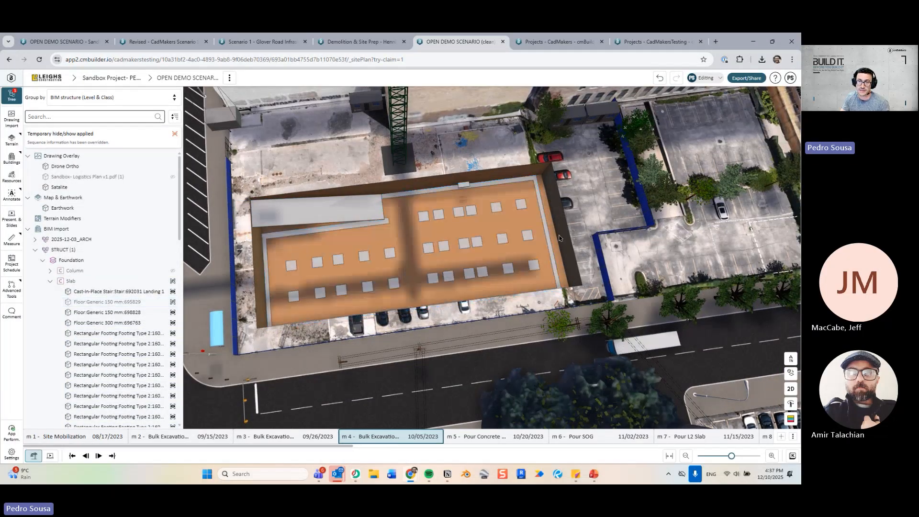
{"action": "left_click", "coordinate": [359, 211]}
{"action": "key", "text": "h"}
{"action": "left_click", "coordinate": [463, 188]}
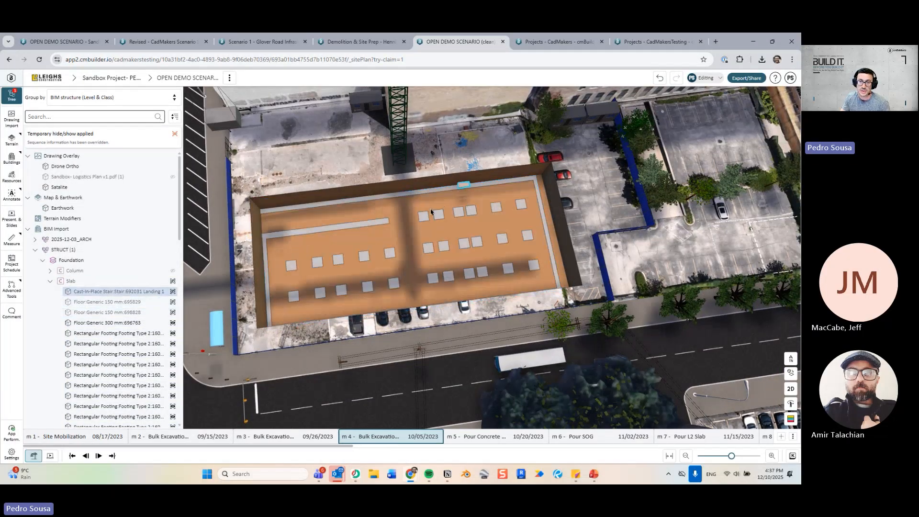
{"action": "key", "text": "h"}
{"action": "scroll", "coordinate": [413, 217], "scroll_direction": "up", "scroll_amount": 3}
{"action": "left_click_drag", "start_coordinate": [413, 218], "coordinate": [501, 261]}
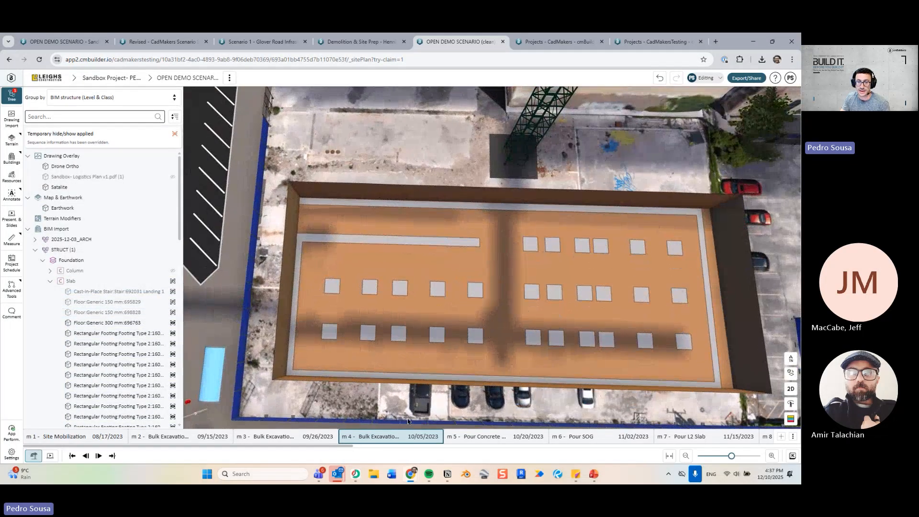
Start a new earthwork cut on the pit floor and project the left footing's outline onto it.
{"action": "left_click", "coordinate": [168, 206]}
{"action": "scroll", "coordinate": [400, 283], "scroll_direction": "up", "scroll_amount": 2}
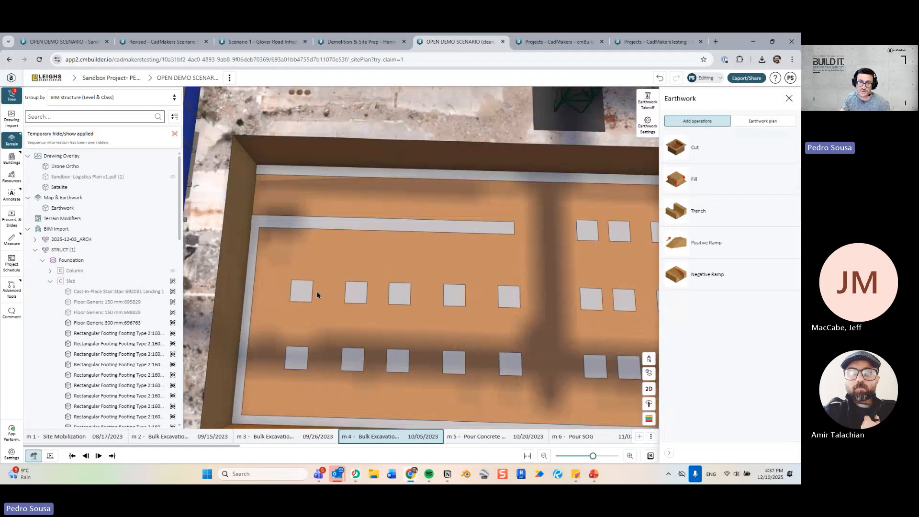
{"action": "middle_click_drag", "start_coordinate": [429, 303], "coordinate": [357, 288]}
{"action": "left_click", "coordinate": [694, 147]}
{"action": "middle_click_drag", "start_coordinate": [326, 261], "coordinate": [406, 290]}
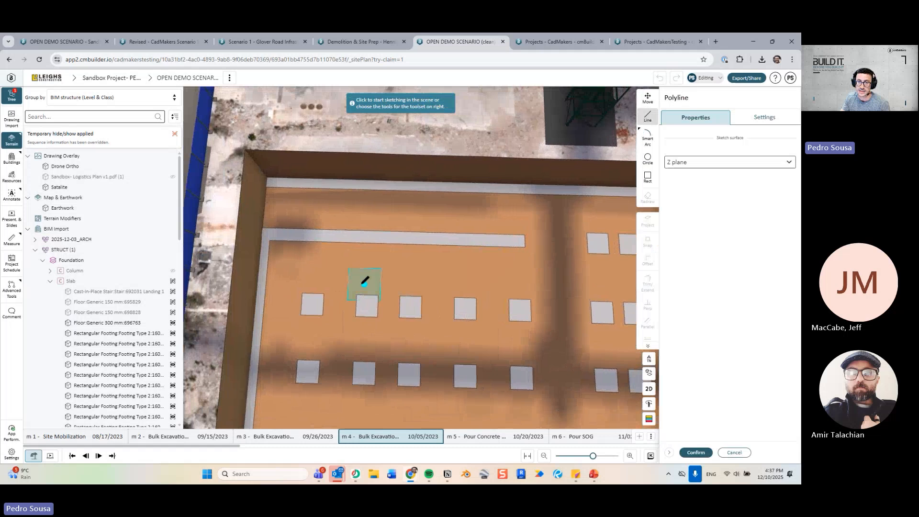
{"action": "left_click", "coordinate": [360, 284]}
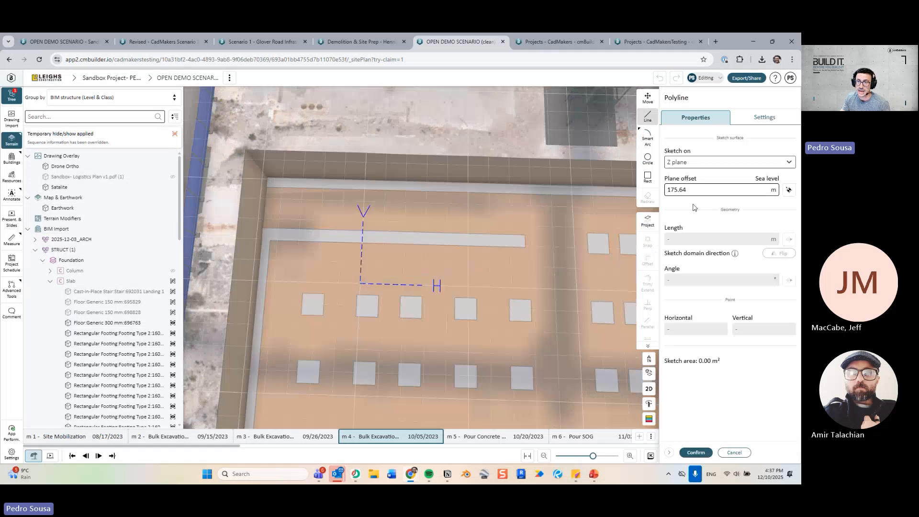
{"action": "key", "text": "ctrl"}
{"action": "key", "text": "ctrl"}
{"action": "left_click", "coordinate": [653, 223]}
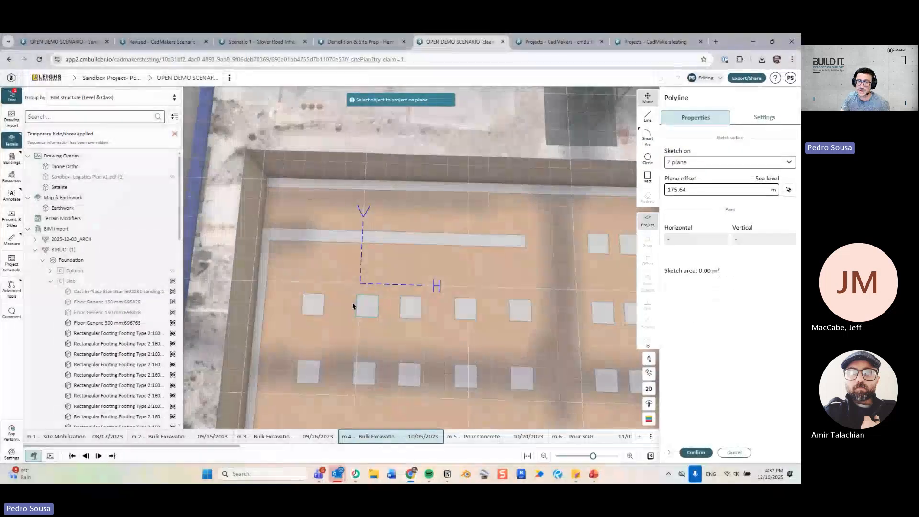
{"action": "left_click", "coordinate": [316, 310]}
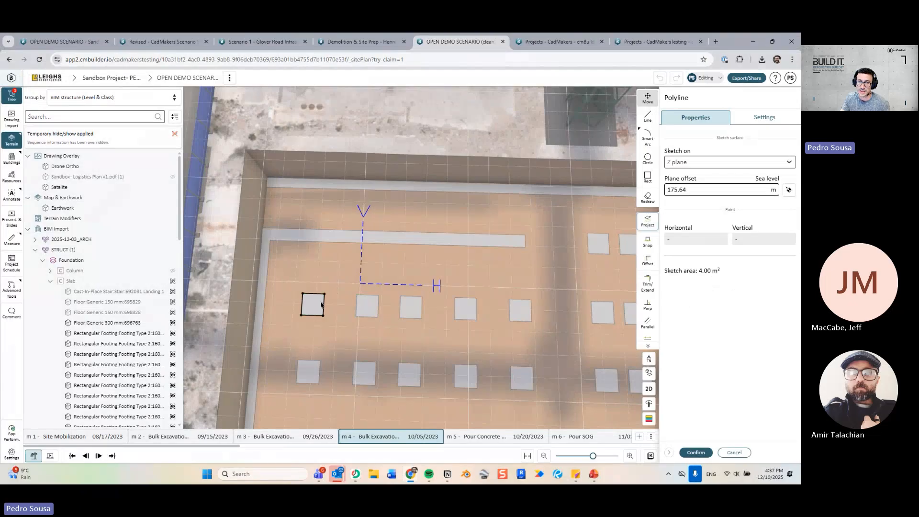
{"action": "middle_click_drag", "start_coordinate": [372, 331], "coordinate": [396, 371]}
In 2D plan, offset the footing outline outward by 0.21 m.
{"action": "left_click", "coordinate": [649, 389]}
{"action": "scroll", "coordinate": [444, 300], "scroll_direction": "up", "scroll_amount": 5}
{"action": "left_click", "coordinate": [647, 261]}
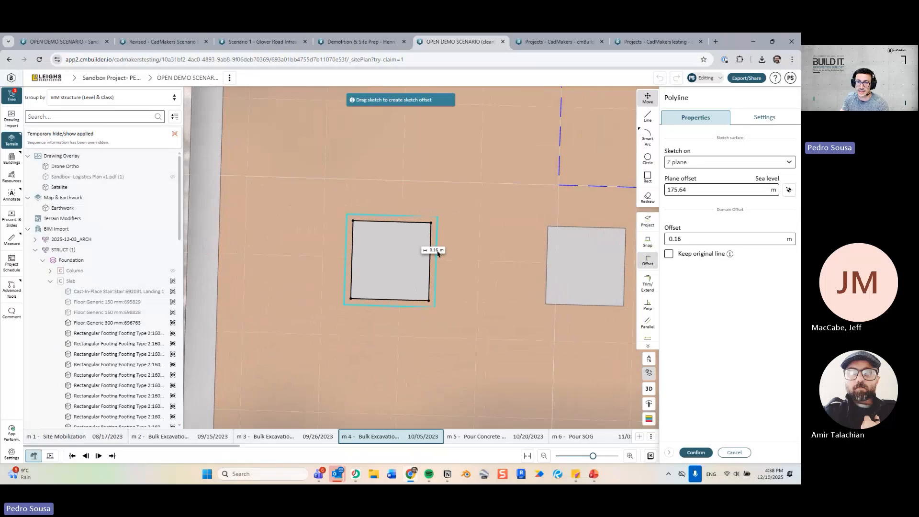
{"action": "left_click_drag", "start_coordinate": [437, 253], "coordinate": [440, 254]}
Create Cut 02 from the sketch with its bottom on the pit floor and 0.30 m depth.
{"action": "left_click", "coordinate": [697, 453]}
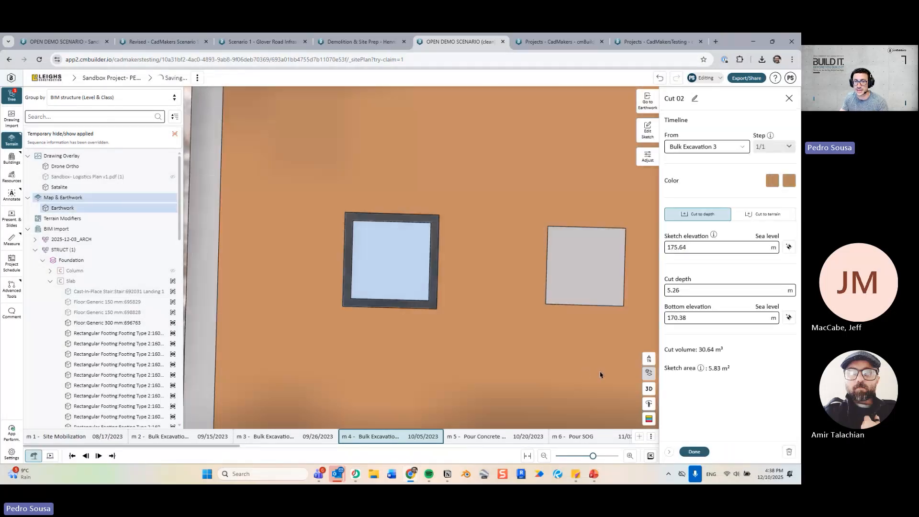
{"action": "scroll", "coordinate": [395, 263], "scroll_direction": "up", "scroll_amount": 4}
{"action": "middle_click_drag", "start_coordinate": [472, 357], "coordinate": [419, 344]}
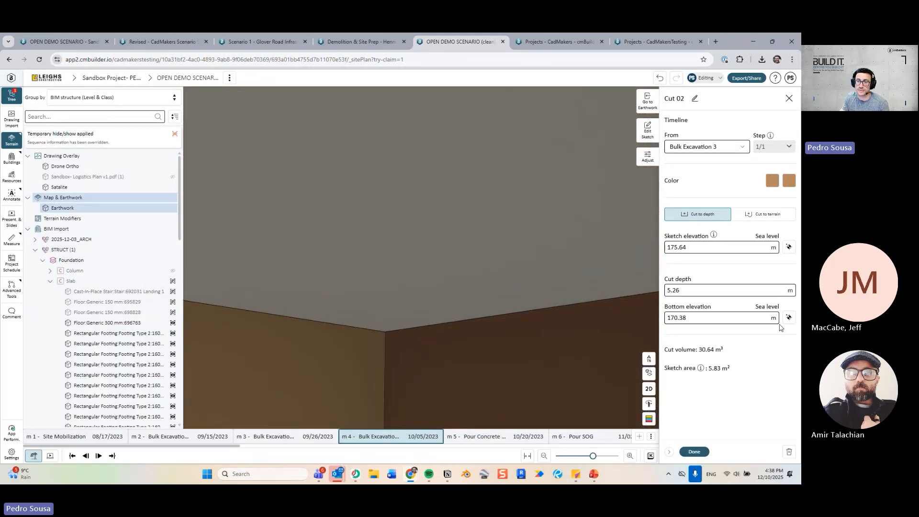
{"action": "left_click", "coordinate": [496, 305]}
{"action": "middle_click_drag", "start_coordinate": [511, 269], "coordinate": [526, 298]}
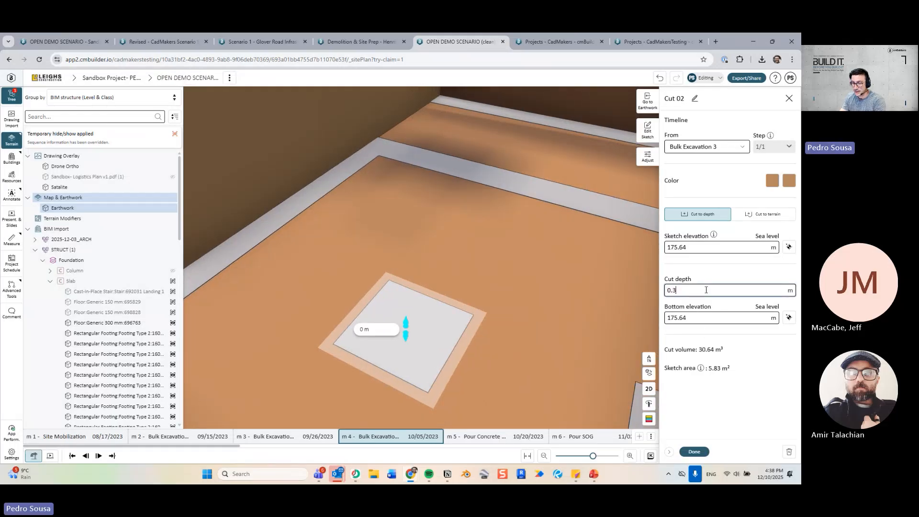
{"action": "key", "text": "Return"}
Give Cut 02 sloped-out sides, finish it, and close the Earthwork panel.
{"action": "middle_click_drag", "start_coordinate": [505, 316], "coordinate": [515, 351]}
{"action": "left_click", "coordinate": [654, 158]}
{"action": "left_click", "coordinate": [766, 123]}
{"action": "left_click", "coordinate": [695, 451]}
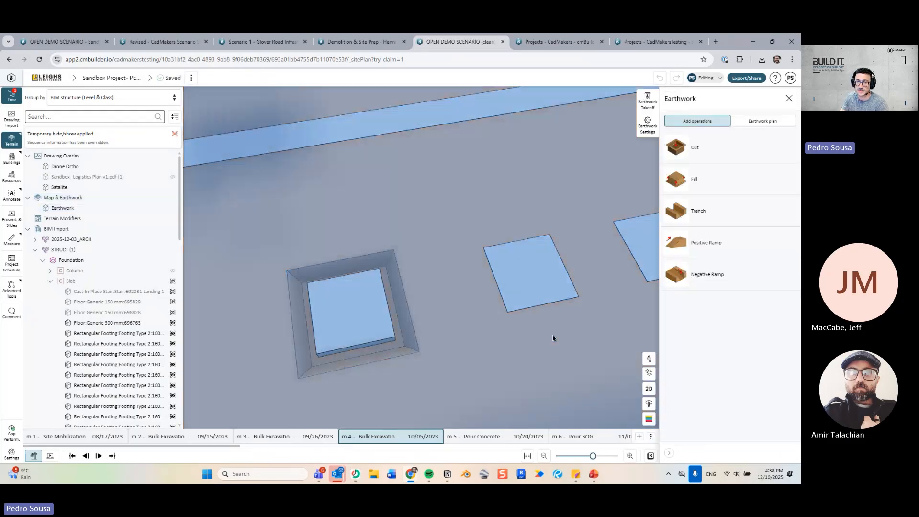
{"action": "key", "text": "Escape"}
{"action": "mouse_move", "coordinate": [473, 318]}
{"action": "middle_mouse_down"}
{"action": "mouse_move", "coordinate": [474, 291]}
{"action": "mouse_move", "coordinate": [480, 301]}
{"action": "middle_mouse_up"}
{"action": "middle_click_drag", "start_coordinate": [471, 259], "coordinate": [364, 262]}
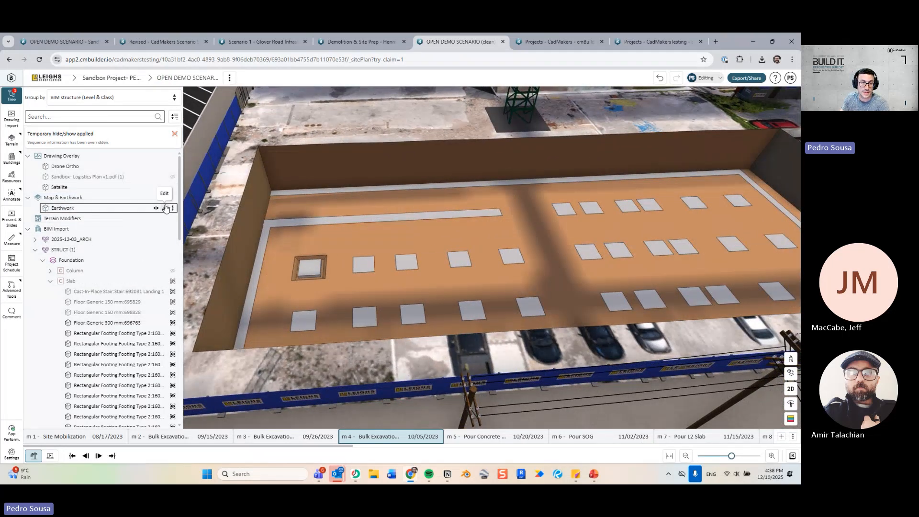
In the Earthwork plan, duplicate Cut 02 and stretch the copy's outline over the next two footings.
{"action": "left_click", "coordinate": [164, 208]}
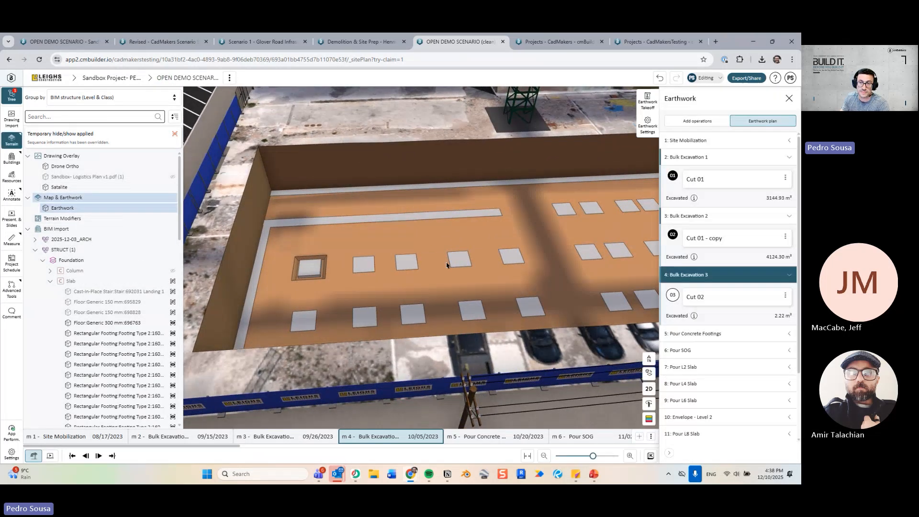
{"action": "left_click", "coordinate": [785, 297]}
{"action": "left_click", "coordinate": [744, 334]}
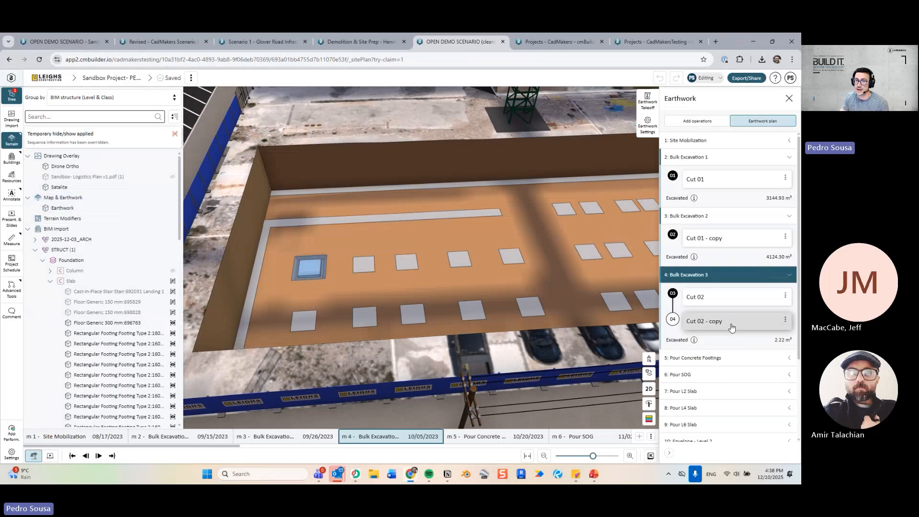
{"action": "left_click", "coordinate": [733, 324]}
{"action": "left_click", "coordinate": [647, 139]}
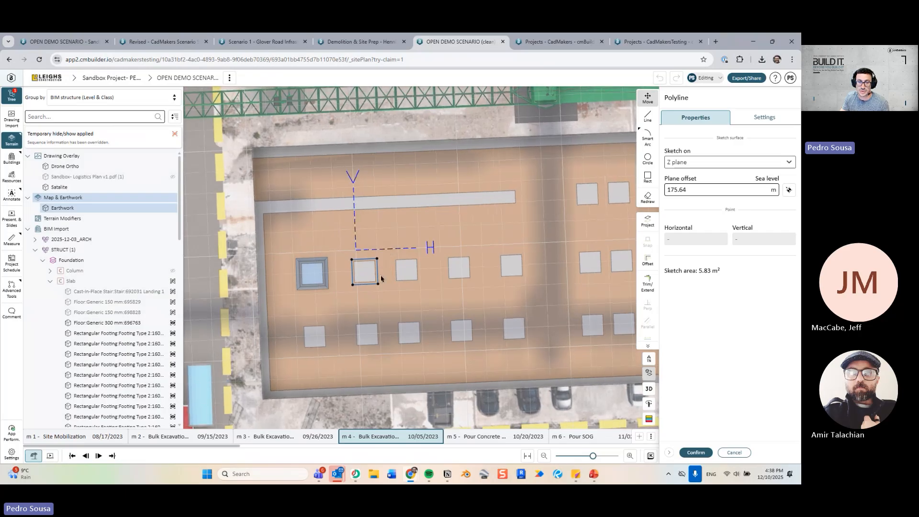
{"action": "left_click_drag", "start_coordinate": [376, 273], "coordinate": [423, 272]}
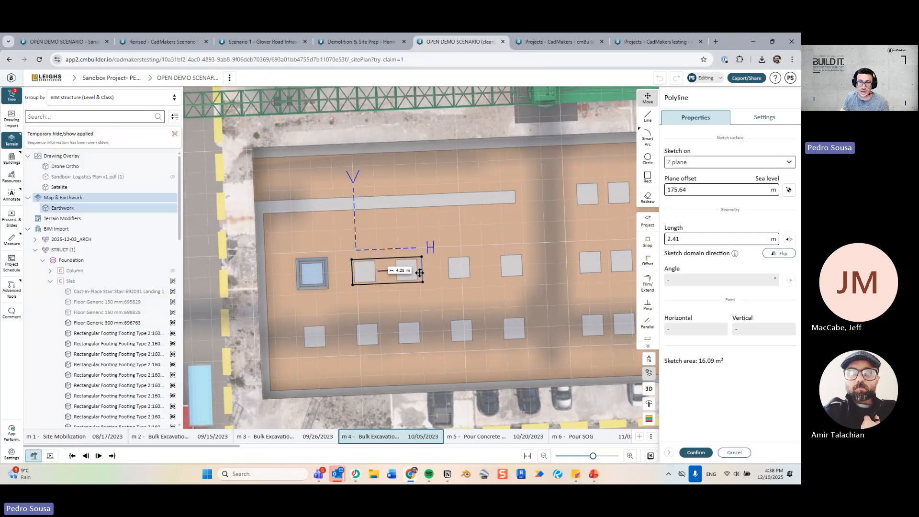
{"action": "left_click", "coordinate": [696, 453]}
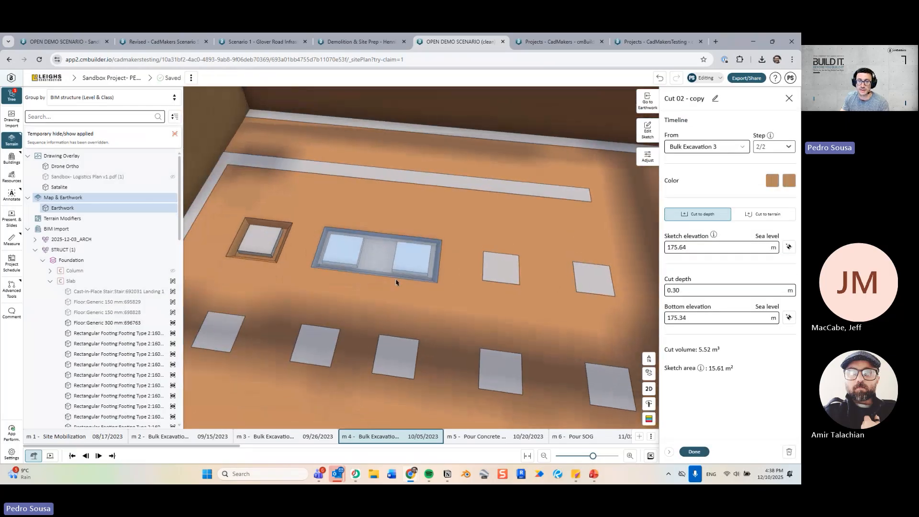
{"action": "key", "text": "Escape"}
Reset the temporary hide/show of elements and step the timeline back a milestone.
{"action": "scroll", "coordinate": [403, 260], "scroll_direction": "up", "scroll_amount": 3}
{"action": "left_click_drag", "start_coordinate": [411, 279], "coordinate": [490, 337]}
{"action": "scroll", "coordinate": [484, 333], "scroll_direction": "down", "scroll_amount": 4}
{"action": "right_click_drag", "start_coordinate": [490, 337], "coordinate": [427, 308]}
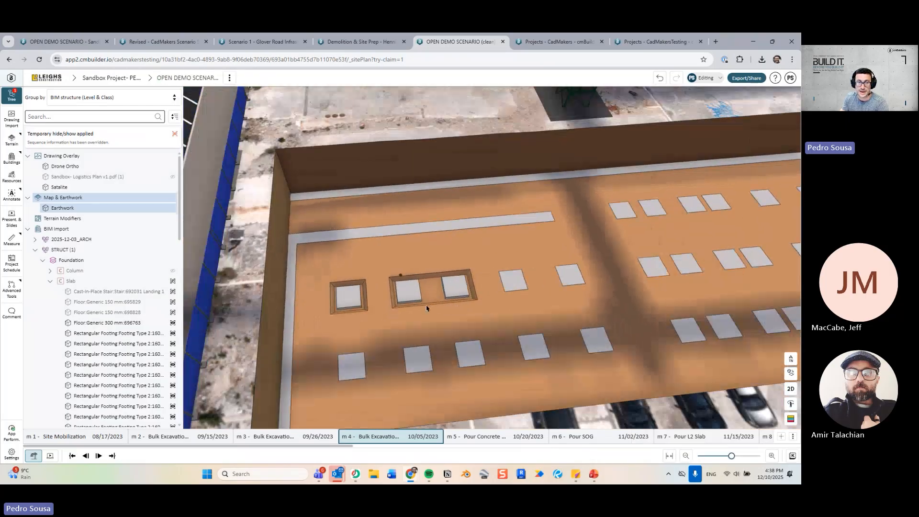
{"action": "left_click", "coordinate": [177, 135]}
{"action": "scroll", "coordinate": [445, 249], "scroll_direction": "down", "scroll_amount": 4}
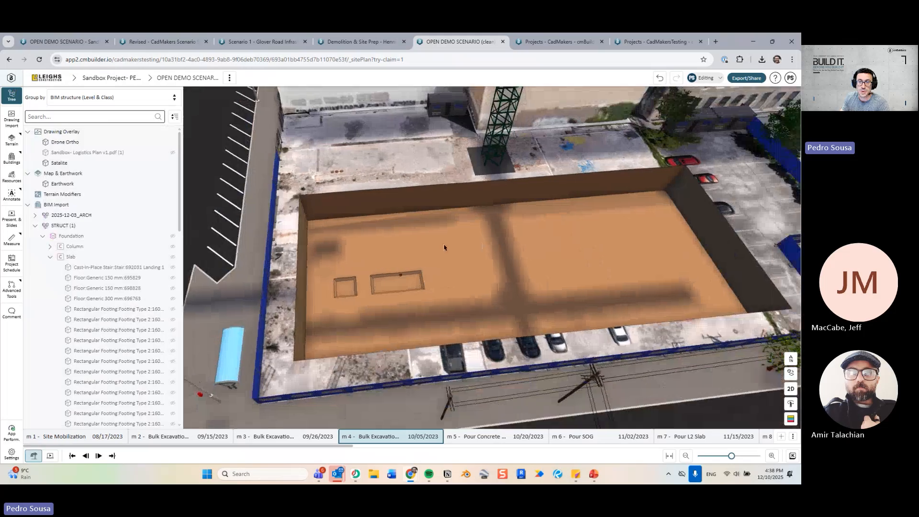
{"action": "left_click_drag", "start_coordinate": [445, 249], "coordinate": [400, 273]}
{"action": "key", "text": "Left"}
{"action": "key", "text": "Left"}
{"action": "key", "text": "Left"}
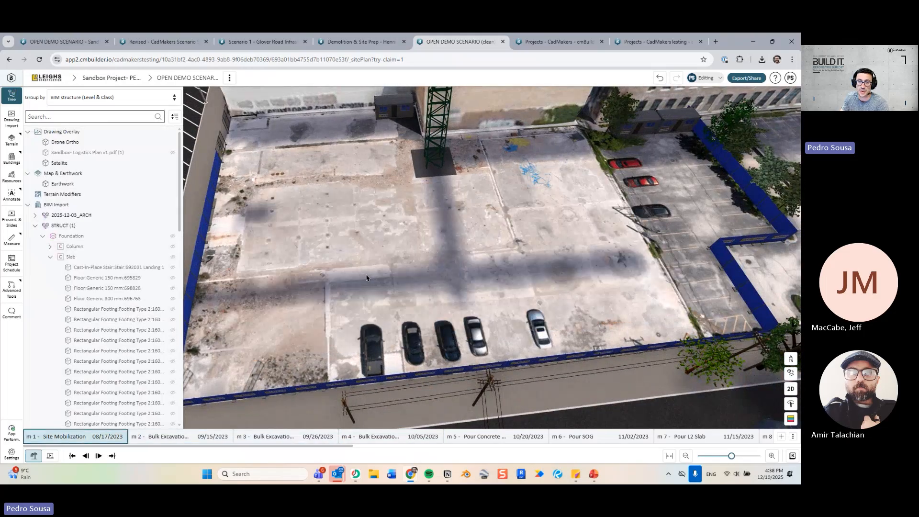
Set Cut 01's walls A and B to slope out 1:1, keeping walls C and D vertical.
{"action": "key", "text": "Right"}
{"action": "right_click", "coordinate": [367, 274]}
{"action": "left_click", "coordinate": [408, 306]}
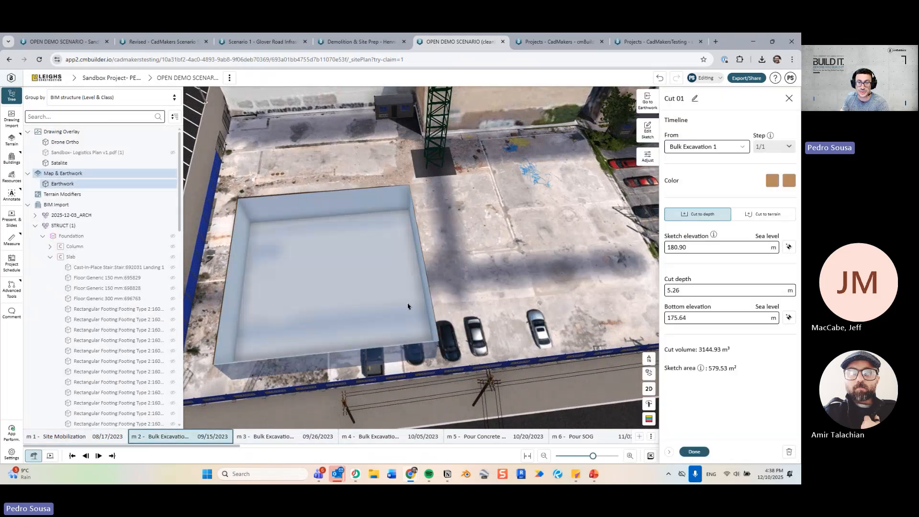
{"action": "left_click", "coordinate": [647, 157]}
{"action": "left_click", "coordinate": [775, 124]}
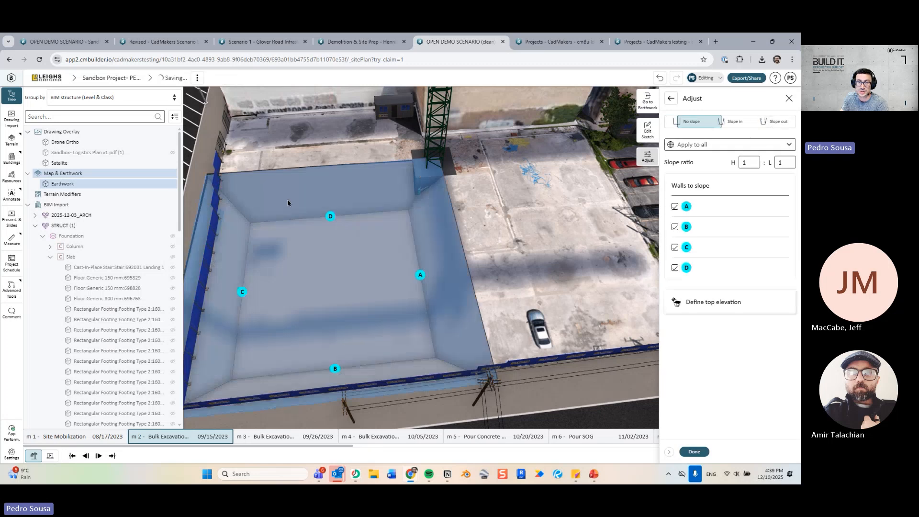
{"action": "left_click", "coordinate": [242, 292]}
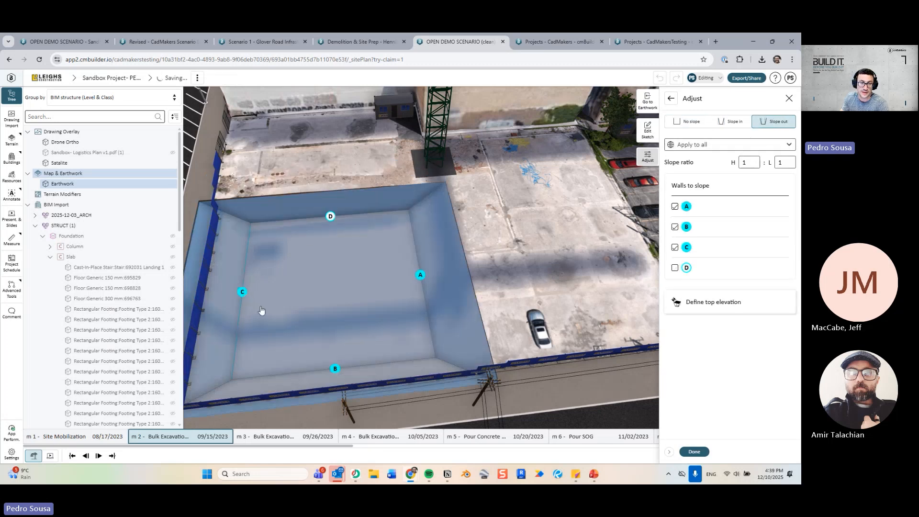
{"action": "left_click", "coordinate": [335, 369]}
{"action": "left_click", "coordinate": [698, 456]}
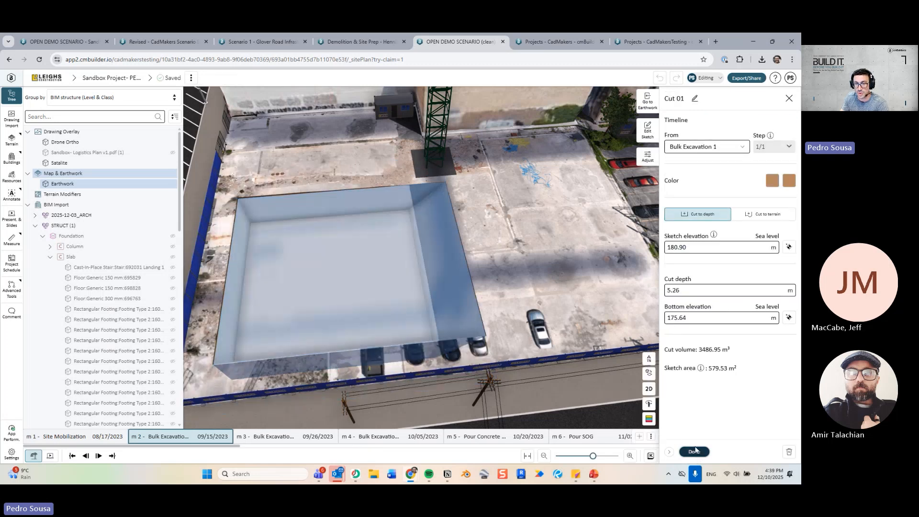
{"action": "left_click", "coordinate": [697, 453]}
{"action": "left_click_drag", "start_coordinate": [419, 248], "coordinate": [204, 254]}
Place a CAT 320 Medium Hydraulic Excavator from Heavy Machinery inside the pit.
{"action": "left_click", "coordinate": [11, 175]}
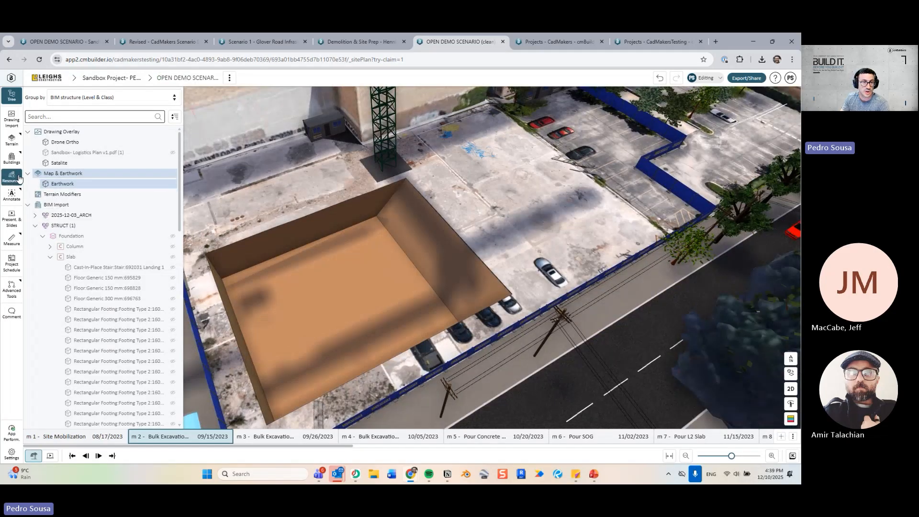
{"action": "left_click", "coordinate": [697, 148]}
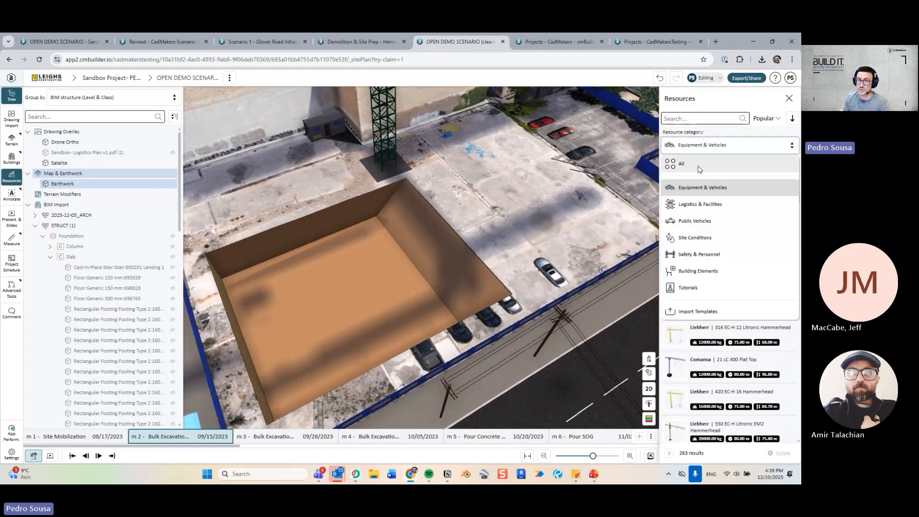
{"action": "left_click", "coordinate": [701, 189]}
{"action": "left_click", "coordinate": [680, 164]}
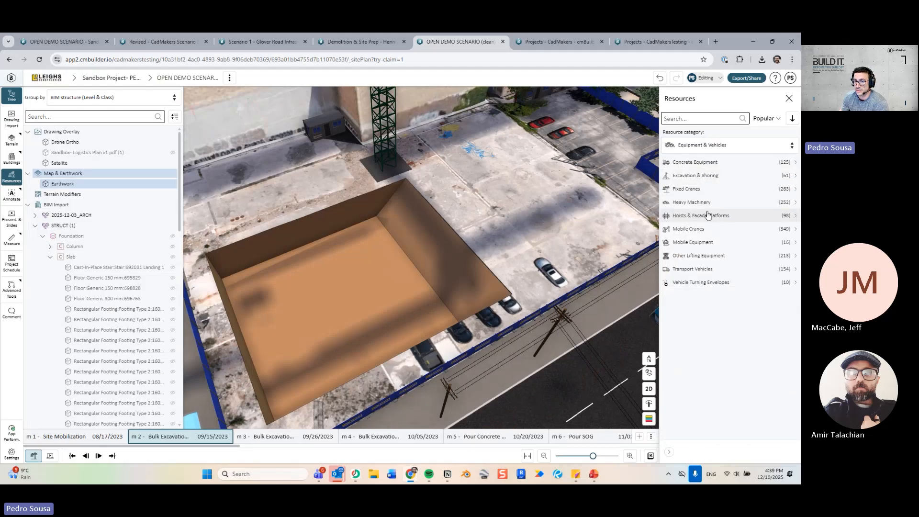
{"action": "left_click", "coordinate": [707, 202]}
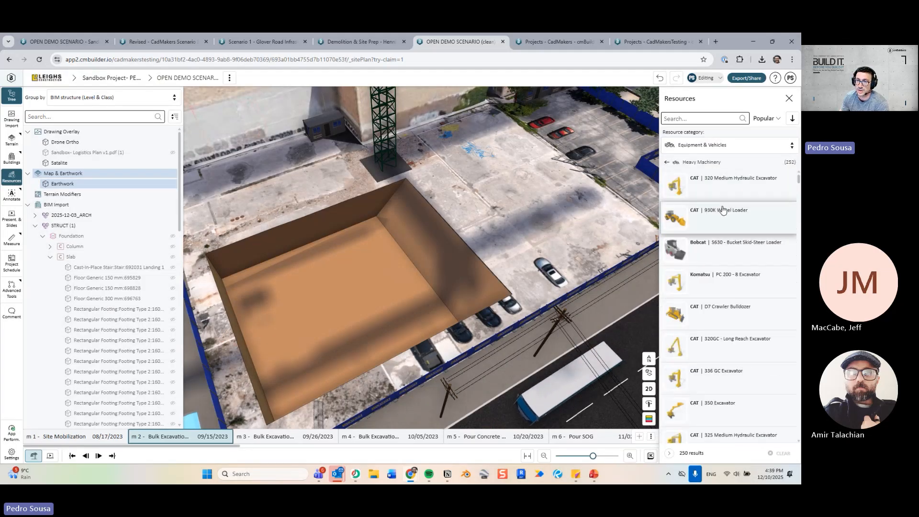
{"action": "left_click", "coordinate": [718, 197]}
{"action": "left_click", "coordinate": [337, 298]}
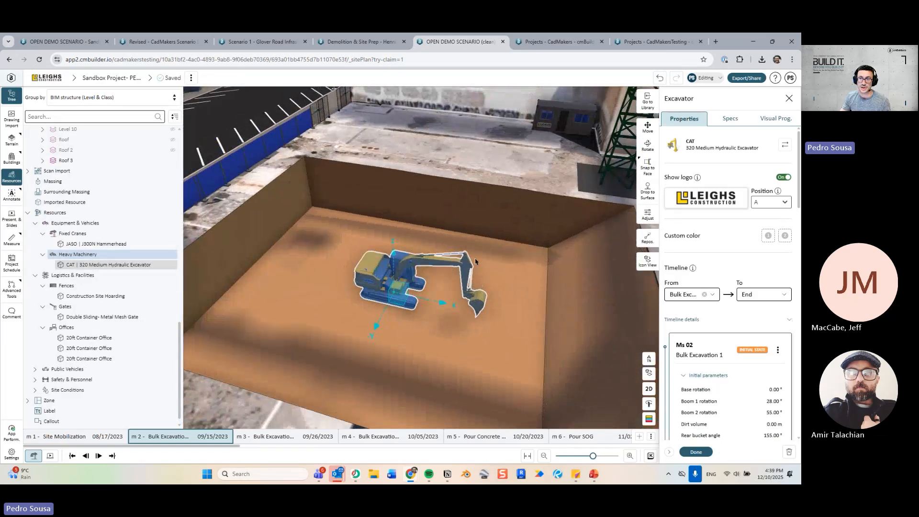
Assign the Default Animation- Excavator template to the excavator and preview it.
{"action": "left_click", "coordinate": [767, 119]}
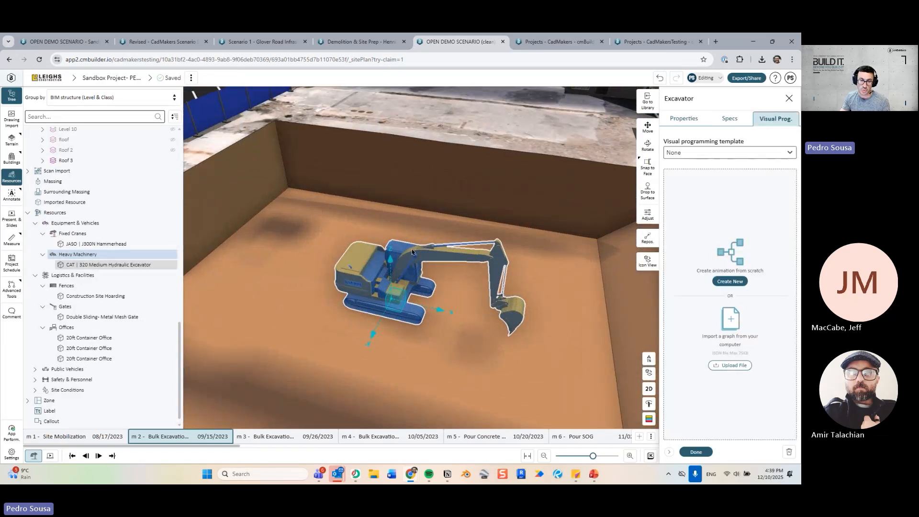
{"action": "left_click", "coordinate": [730, 152]}
{"action": "left_click", "coordinate": [709, 204]}
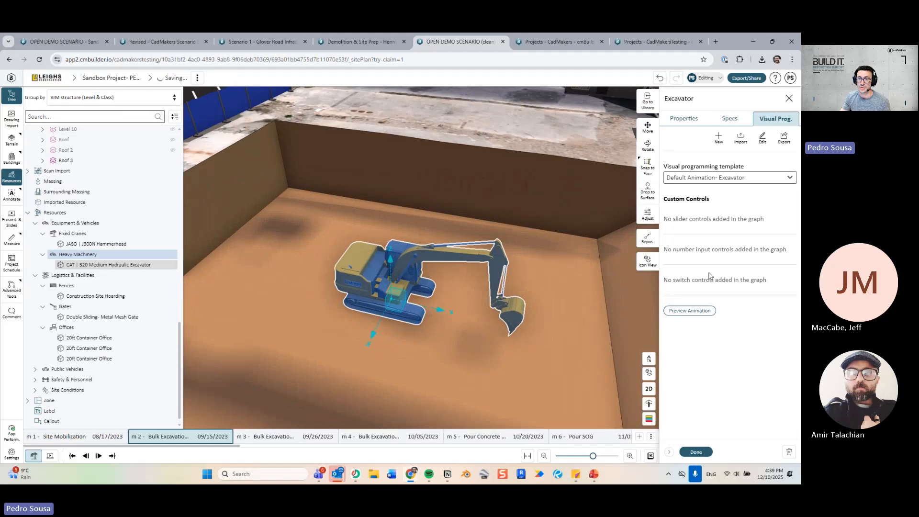
{"action": "left_click", "coordinate": [690, 311]}
{"action": "left_click", "coordinate": [696, 452]}
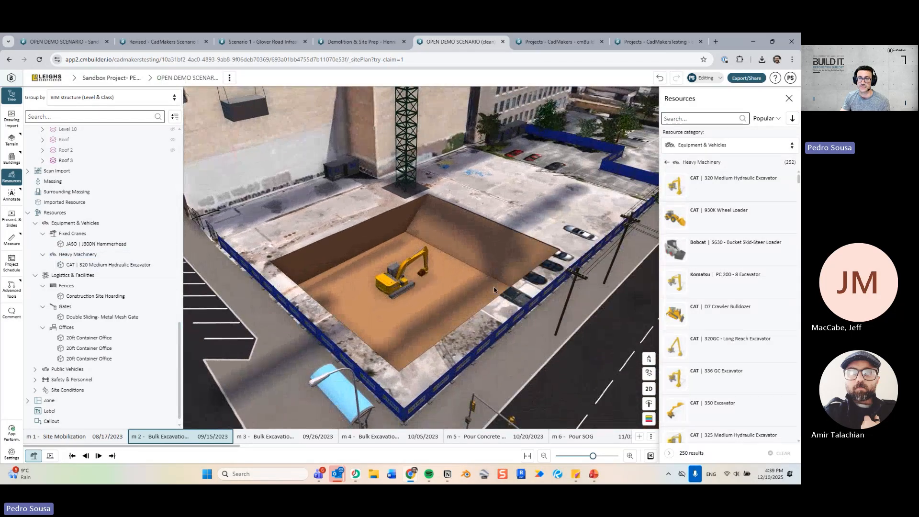
At milestone 3, move the excavator east along the pit.
{"action": "left_click", "coordinate": [683, 162]}
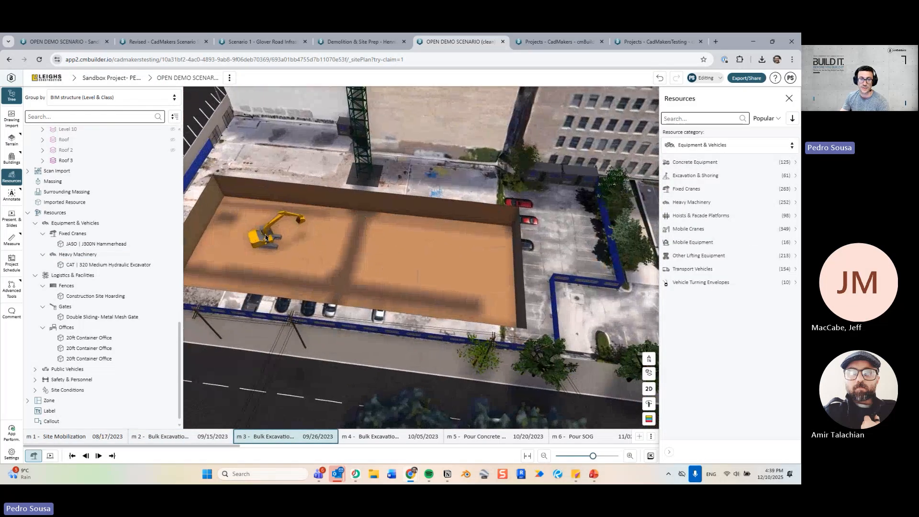
{"action": "left_click", "coordinate": [267, 238]}
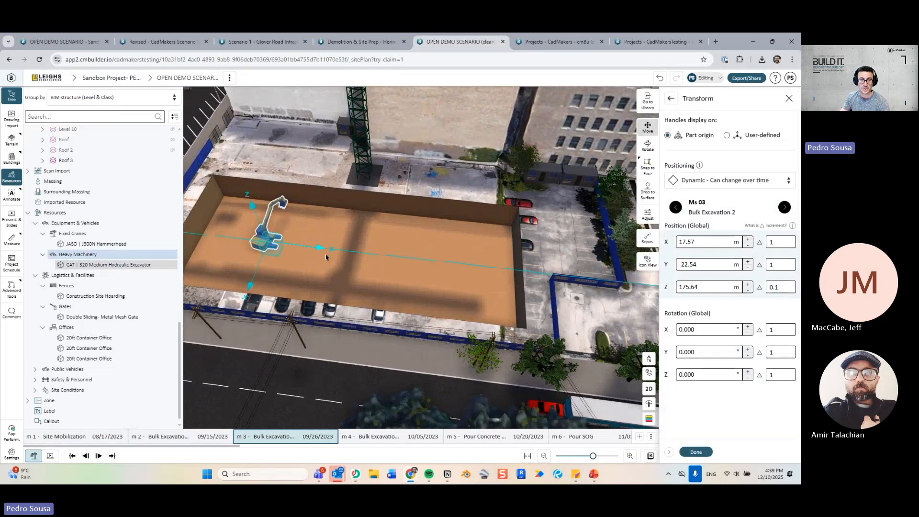
{"action": "left_click_drag", "start_coordinate": [324, 253], "coordinate": [478, 269]}
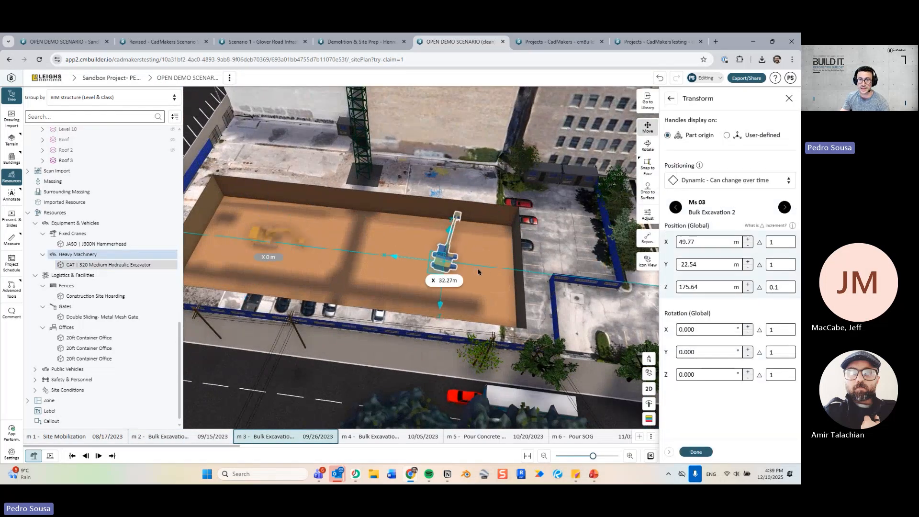
{"action": "left_click", "coordinate": [696, 452]}
{"action": "left_click", "coordinate": [697, 451]}
At milestone 4, move the excavator to the pit's west side and rotate it about 53°.
{"action": "key", "text": "Left"}
{"action": "key", "text": "Right"}
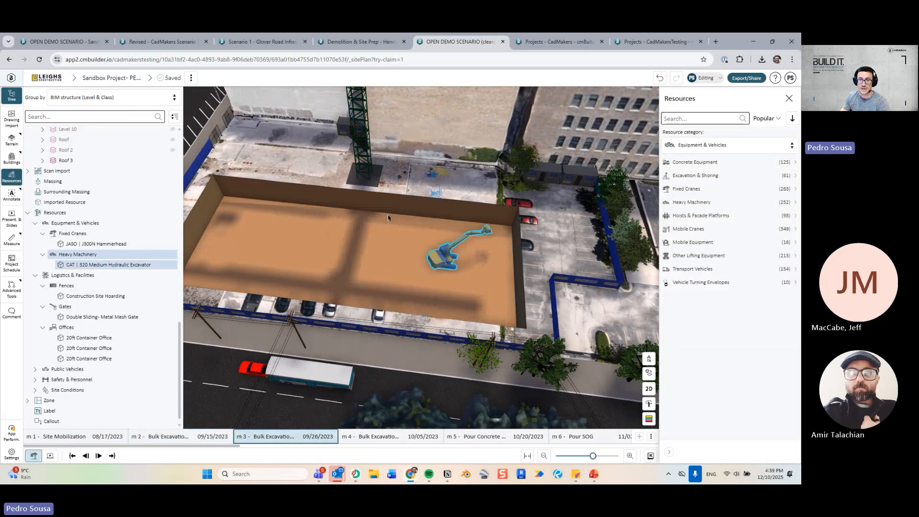
{"action": "key", "text": "Left"}
{"action": "key", "text": "Right"}
{"action": "key", "text": "Right"}
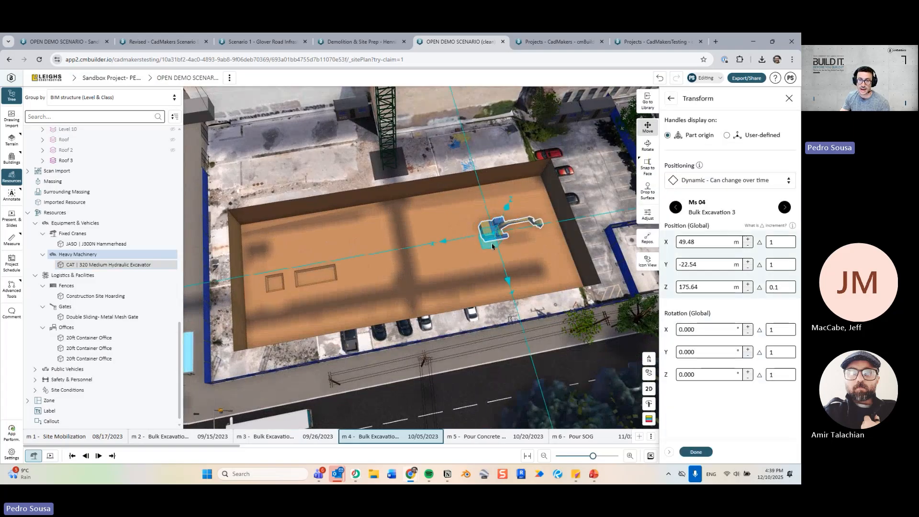
{"action": "left_click_drag", "start_coordinate": [507, 231], "coordinate": [293, 294]}
{"action": "key", "text": "r"}
{"action": "left_click", "coordinate": [697, 452]}
{"action": "left_click", "coordinate": [697, 451]}
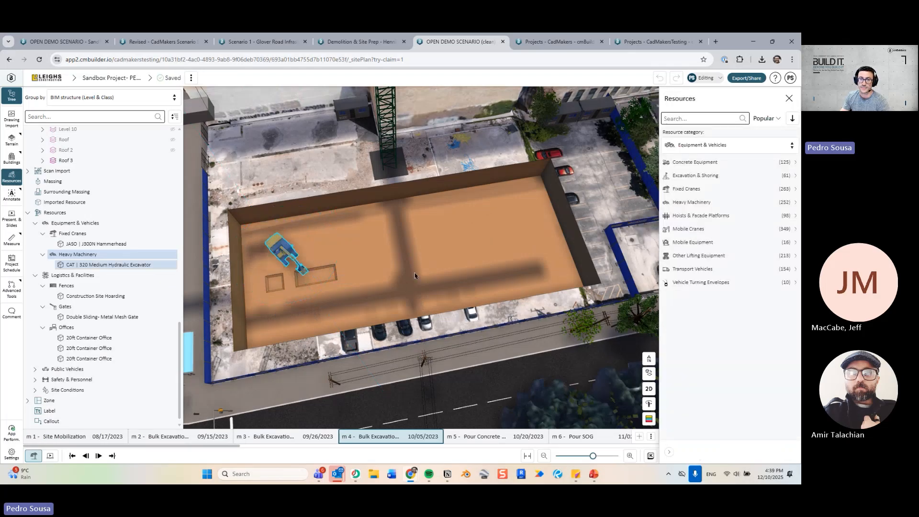
Close the resources library and advance to milestone 5 Pour Concrete.
{"action": "left_click_drag", "start_coordinate": [415, 276], "coordinate": [490, 210]}
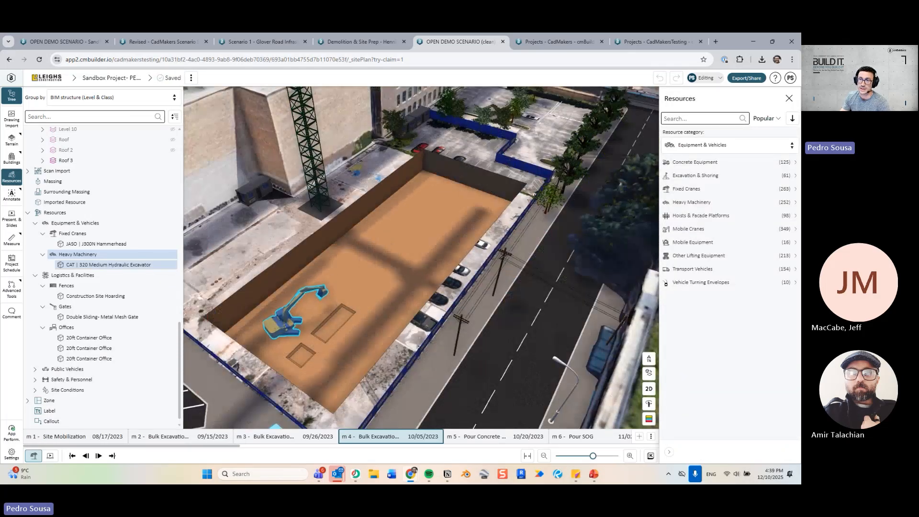
{"action": "left_click", "coordinate": [789, 99]}
{"action": "scroll", "coordinate": [431, 230], "scroll_direction": "down", "scroll_amount": 4}
{"action": "key", "text": "Right"}
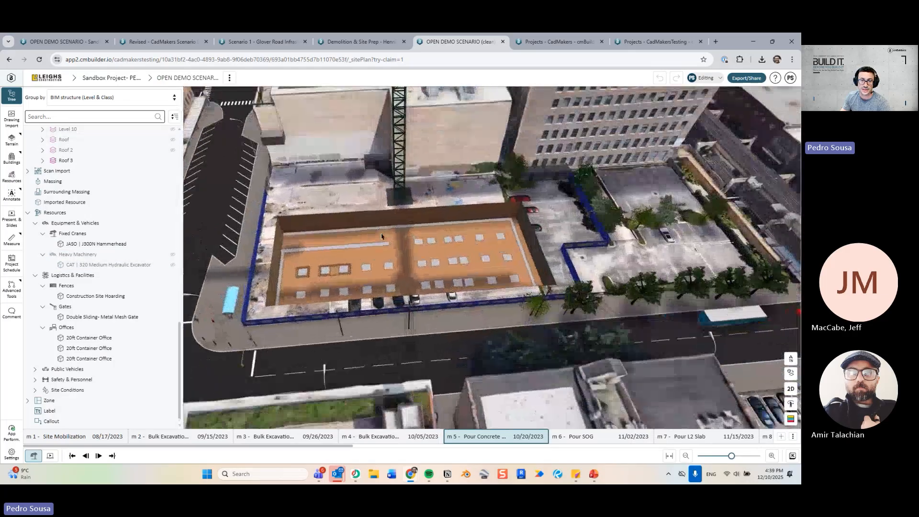
Place an Alliance JXRZ 61 Concrete Pump Truck from Concrete Equipment beside the pit.
{"action": "scroll", "coordinate": [86, 211], "scroll_direction": "up", "scroll_amount": 10}
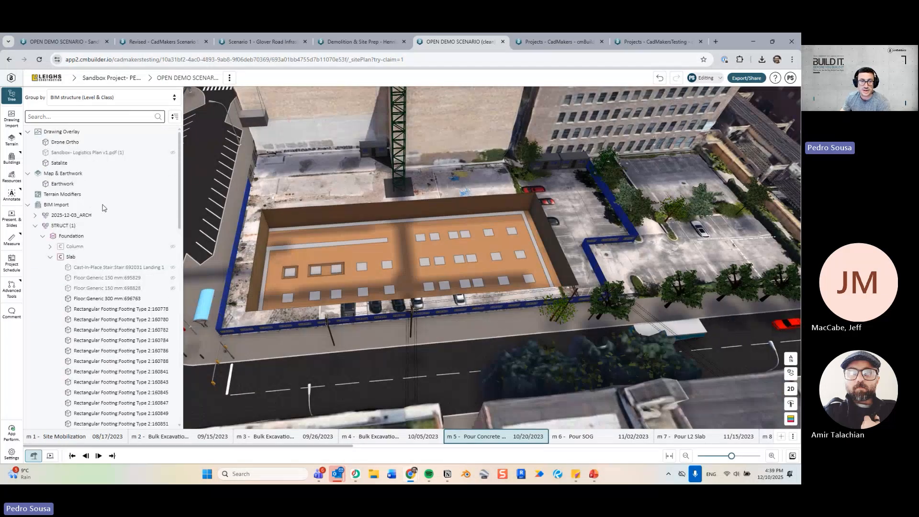
{"action": "left_click", "coordinate": [36, 228]}
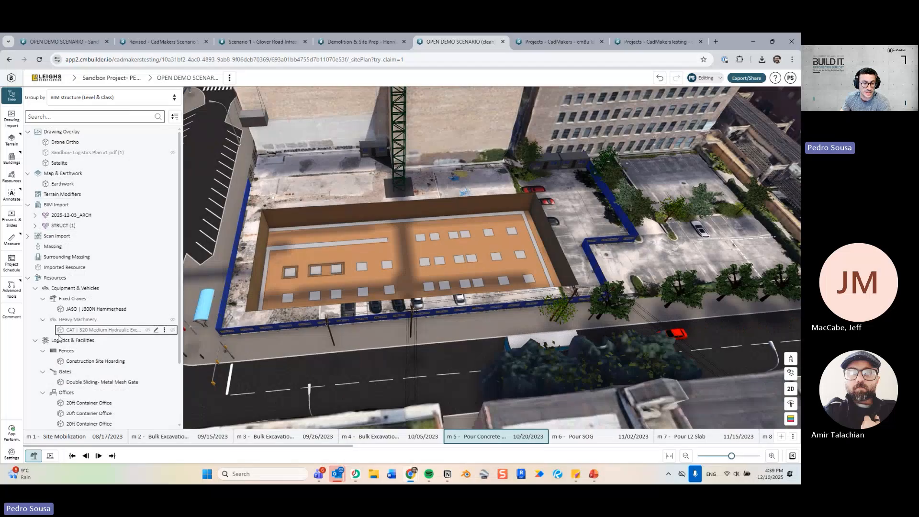
{"action": "left_click", "coordinate": [172, 290]}
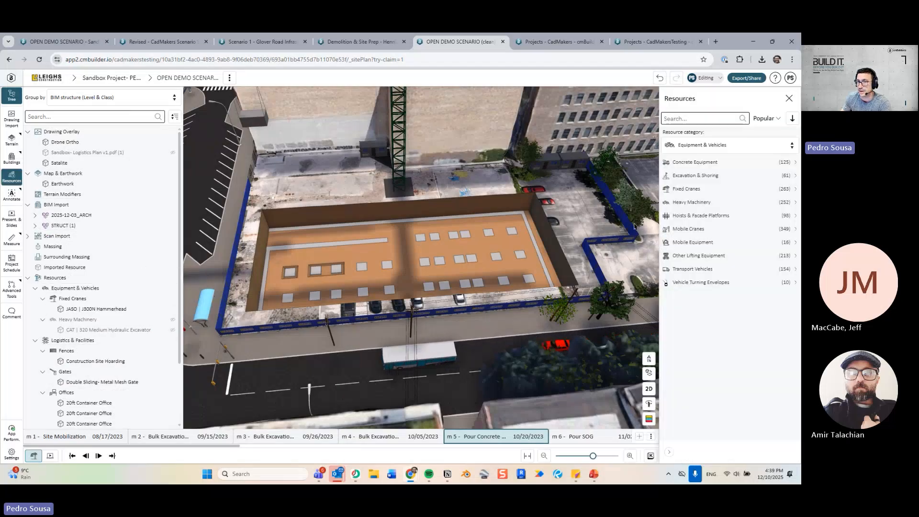
{"action": "left_click", "coordinate": [699, 162]}
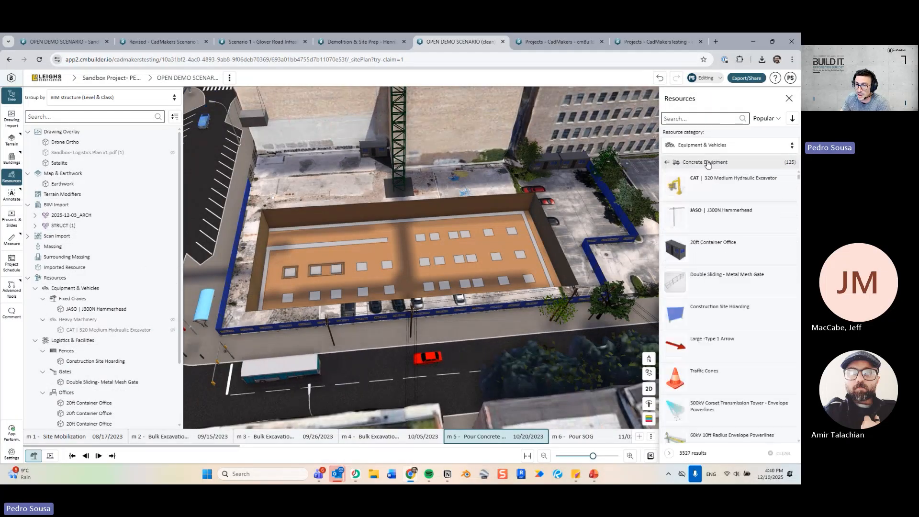
{"action": "left_click", "coordinate": [714, 215]}
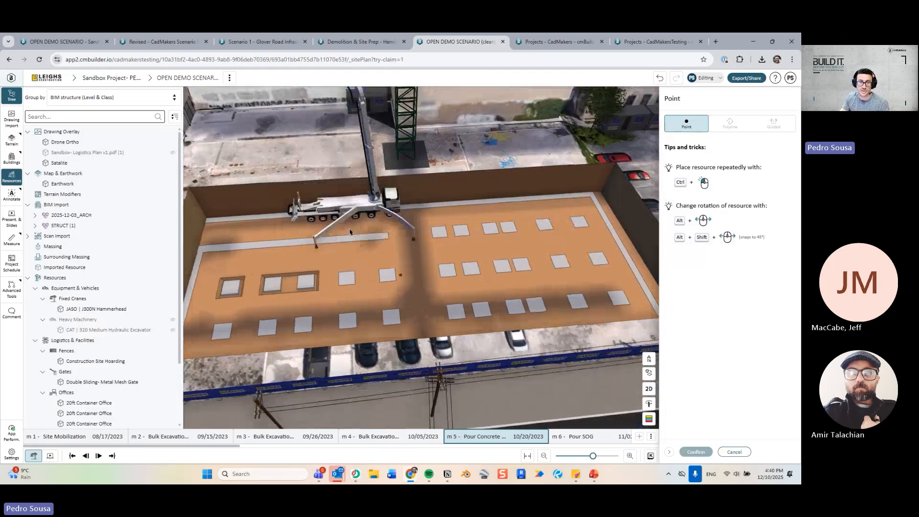
{"action": "scroll", "coordinate": [307, 191], "scroll_direction": "up", "scroll_amount": 3}
{"action": "left_click", "coordinate": [302, 196]}
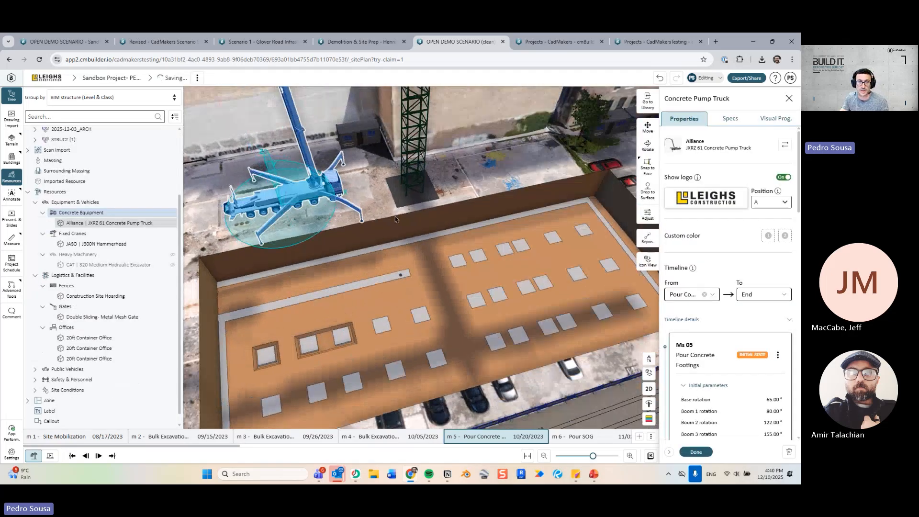
Shift the pump truck slightly to the left.
{"action": "middle_click_drag", "start_coordinate": [483, 175], "coordinate": [458, 157]}
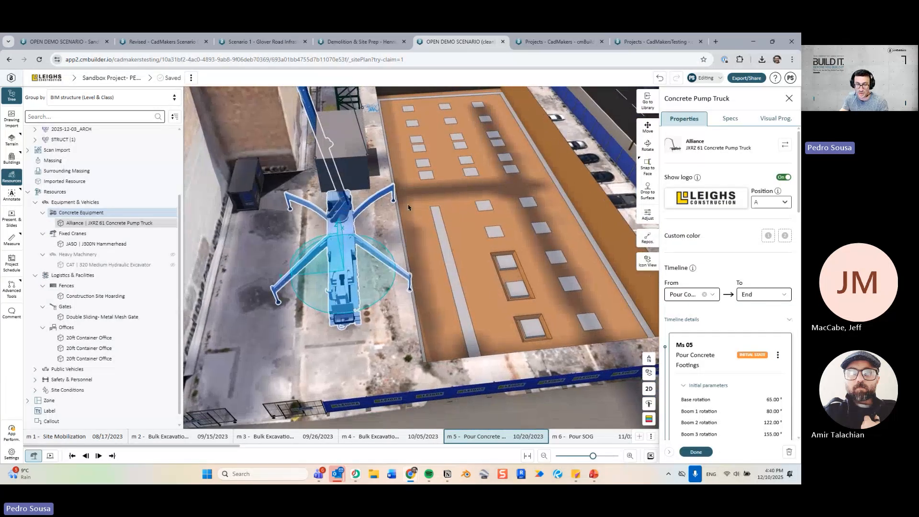
{"action": "key", "text": "m"}
{"action": "left_click_drag", "start_coordinate": [353, 269], "coordinate": [313, 269]}
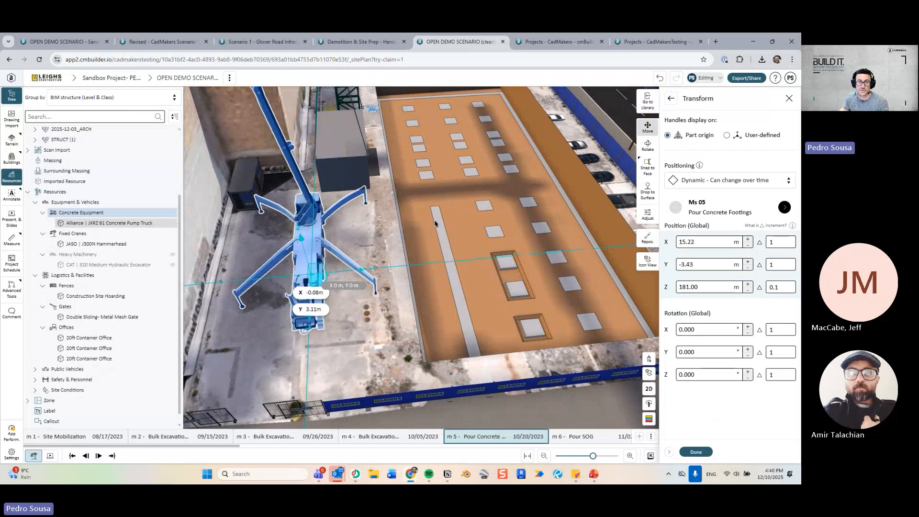
{"action": "scroll", "coordinate": [318, 268], "scroll_direction": "down", "scroll_amount": 3}
{"action": "middle_click_drag", "start_coordinate": [450, 227], "coordinate": [397, 214]}
Rotate the pump truck base to 221.318° and set its boom rotations to reach over the pit.
{"action": "key", "text": "a"}
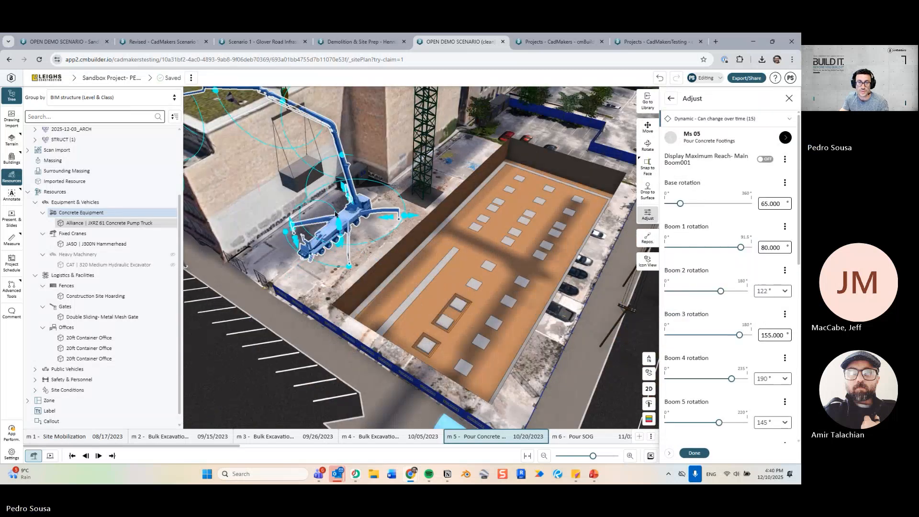
{"action": "scroll", "coordinate": [330, 225], "scroll_direction": "up", "scroll_amount": 3}
{"action": "middle_click_drag", "start_coordinate": [365, 189], "coordinate": [389, 191]}
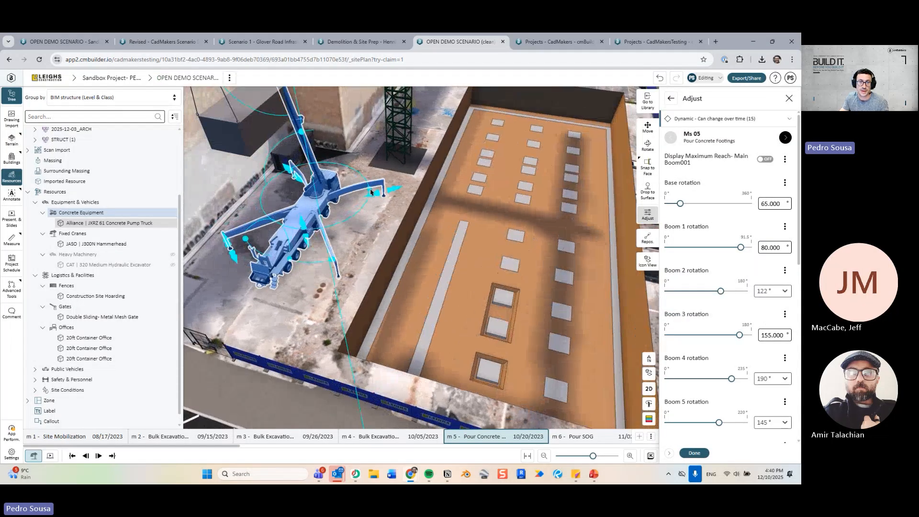
{"action": "left_click_drag", "start_coordinate": [369, 192], "coordinate": [263, 211]}
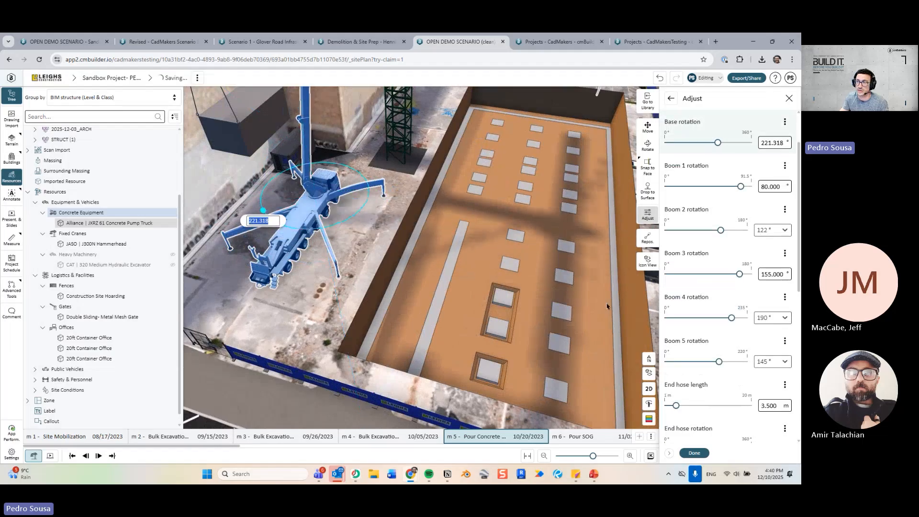
{"action": "left_click", "coordinate": [695, 453]}
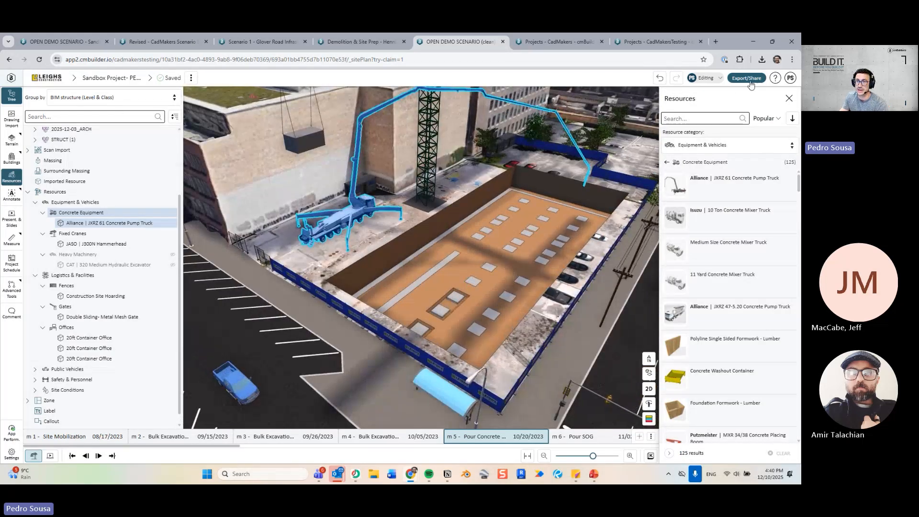
Make the JASO J300N Hammerhead crane begin from the Pour L4 Slab milestone.
{"action": "left_click", "coordinate": [789, 98]}
{"action": "scroll", "coordinate": [497, 236], "scroll_direction": "down", "scroll_amount": 3}
{"action": "middle_click_drag", "start_coordinate": [497, 236], "coordinate": [541, 285]}
{"action": "key", "text": "Right"}
{"action": "key", "text": "Right"}
{"action": "key", "text": "Right"}
{"action": "left_click", "coordinate": [559, 210]}
{"action": "left_click", "coordinate": [398, 200]}
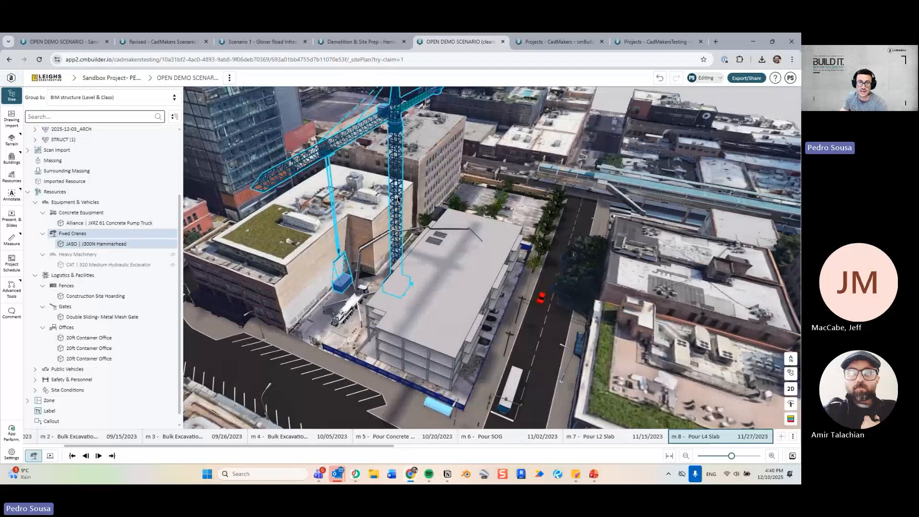
{"action": "right_click", "coordinate": [398, 199]}
{"action": "left_click", "coordinate": [430, 232]}
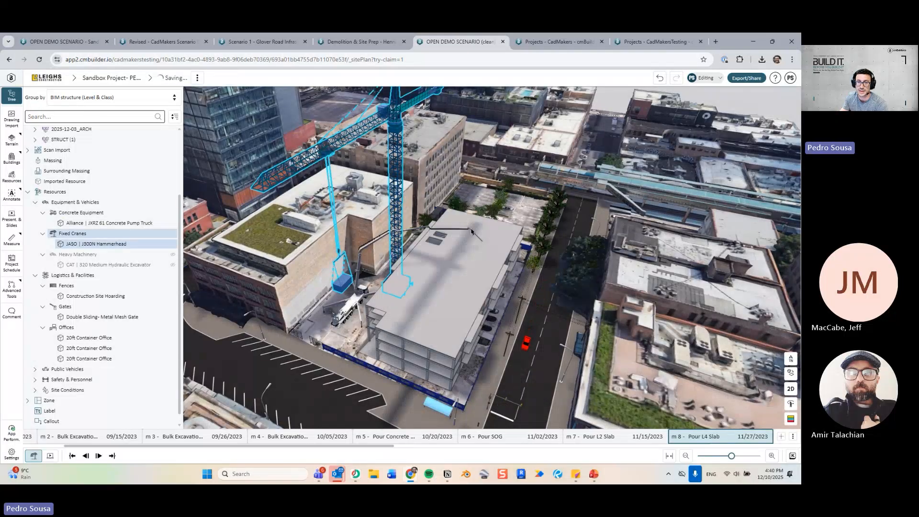
At Pour L4 Slab, set the crane tower height to 27 m.
{"action": "left_click", "coordinate": [524, 211]}
{"action": "middle_click_drag", "start_coordinate": [524, 213], "coordinate": [450, 277]}
{"action": "key", "text": "Home"}
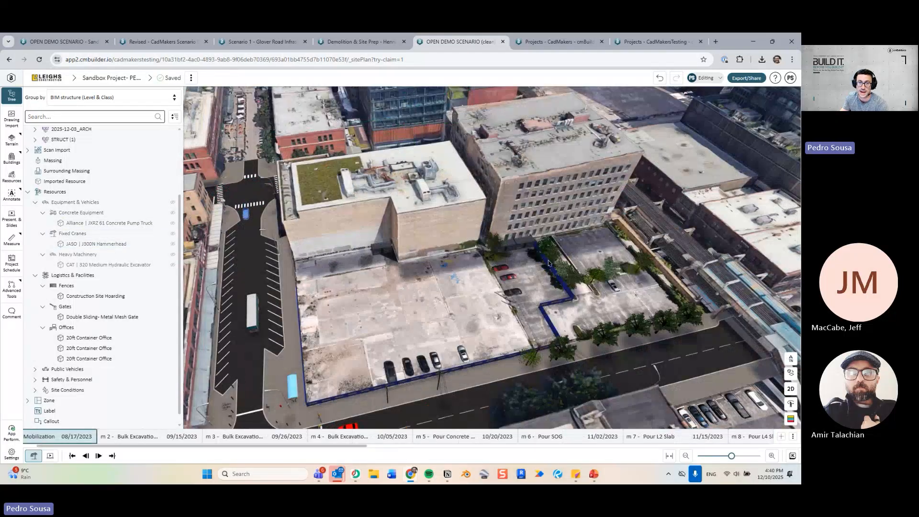
{"action": "middle_click_drag", "start_coordinate": [508, 302], "coordinate": [403, 312]}
{"action": "key", "text": "Right"}
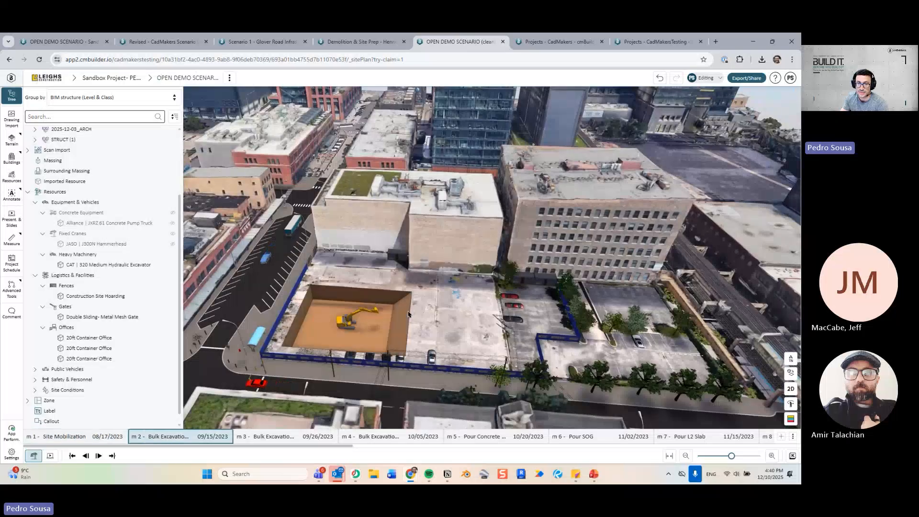
{"action": "key", "text": "Right"}
{"action": "key", "text": "Right"}
{"action": "key", "text": "Right"}
{"action": "key", "text": "Right"}
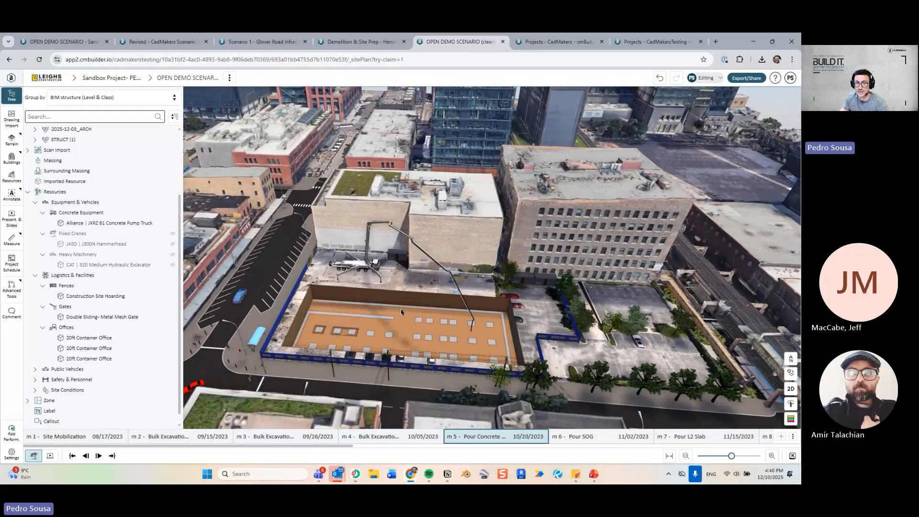
{"action": "key", "text": "Right"}
{"action": "key", "text": "Right"}
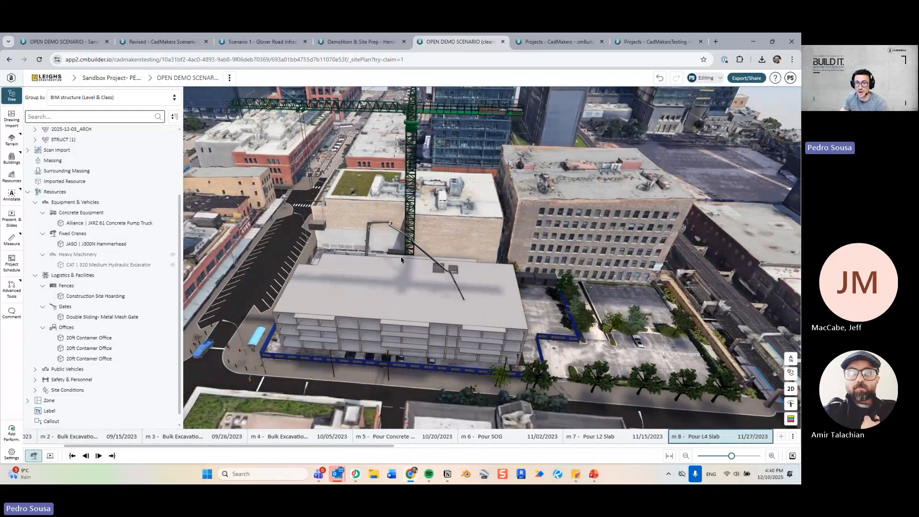
{"action": "middle_click_drag", "start_coordinate": [413, 256], "coordinate": [412, 216]}
{"action": "double_click", "coordinate": [412, 193]}
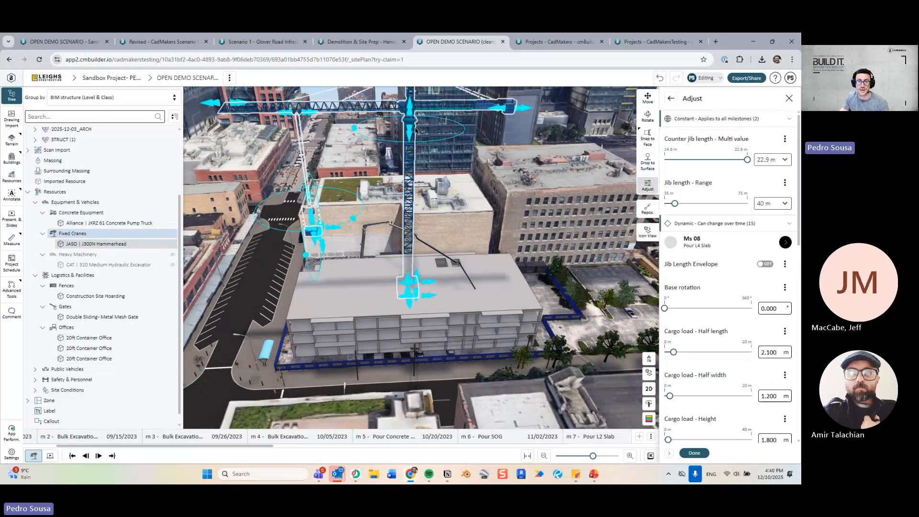
{"action": "left_click_drag", "start_coordinate": [408, 160], "coordinate": [406, 204]}
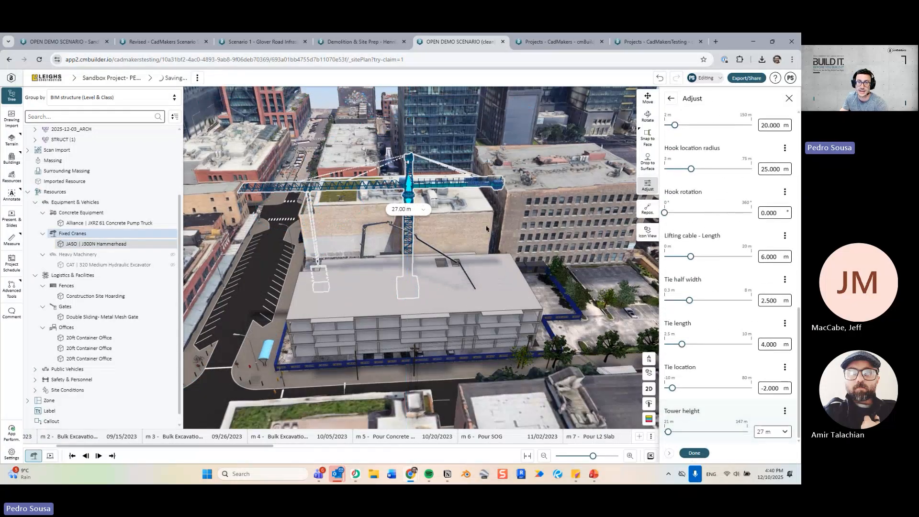
Raise the crane tower to 51 m at m11 and compare it against the shorter crane.
{"action": "middle_click_drag", "start_coordinate": [487, 230], "coordinate": [480, 190]}
{"action": "key", "text": "Right"}
{"action": "key", "text": "Right"}
{"action": "key", "text": "Right"}
{"action": "key", "text": "Right"}
{"action": "key", "text": "Left"}
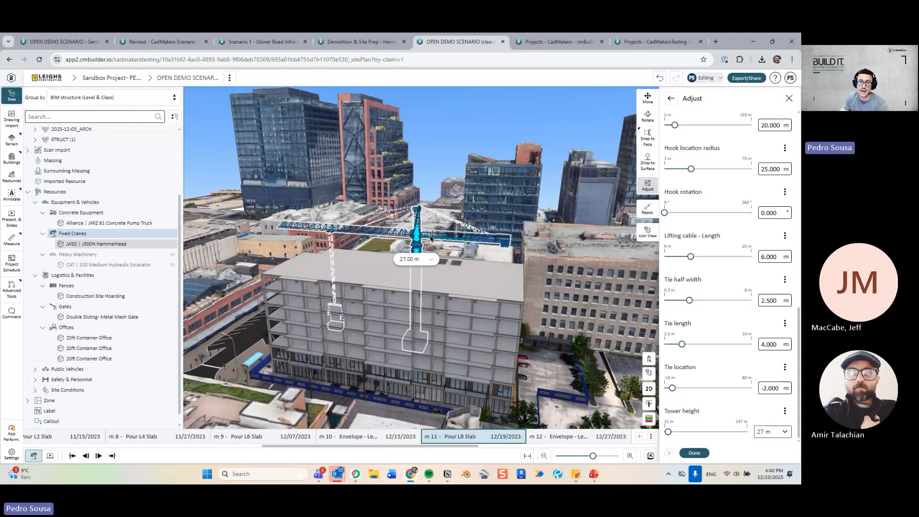
{"action": "key", "text": "Left"}
{"action": "key", "text": "Right"}
{"action": "middle_click_drag", "start_coordinate": [456, 239], "coordinate": [425, 134]}
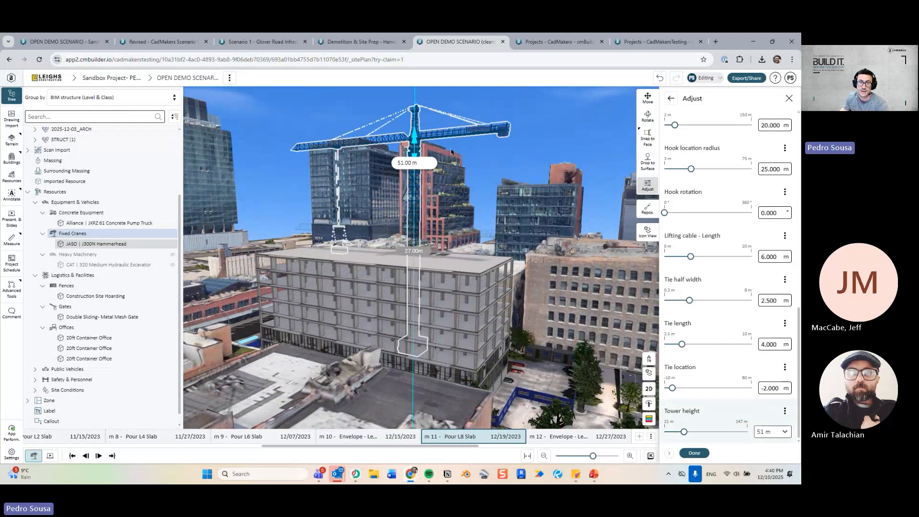
{"action": "key", "text": "Right"}
{"action": "left_click", "coordinate": [694, 453]}
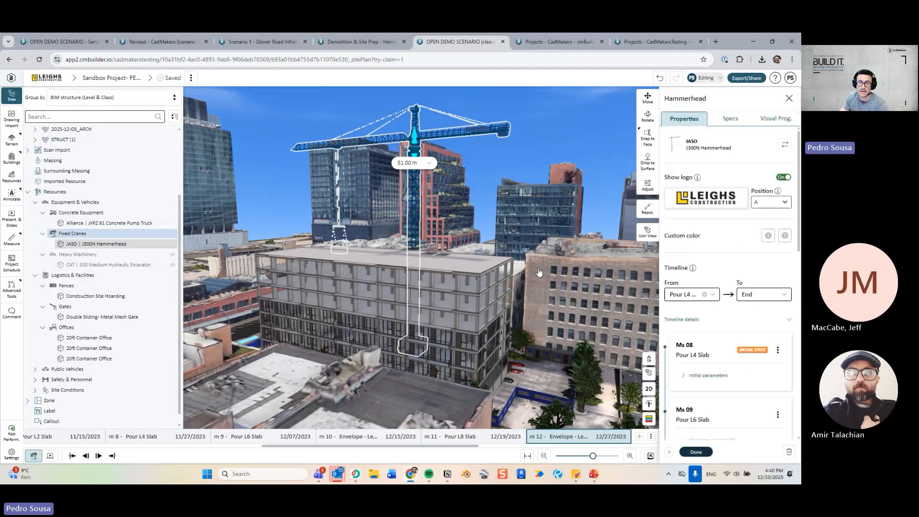
{"action": "left_click", "coordinate": [524, 125]}
{"action": "key", "text": "Left"}
{"action": "key", "text": "Left"}
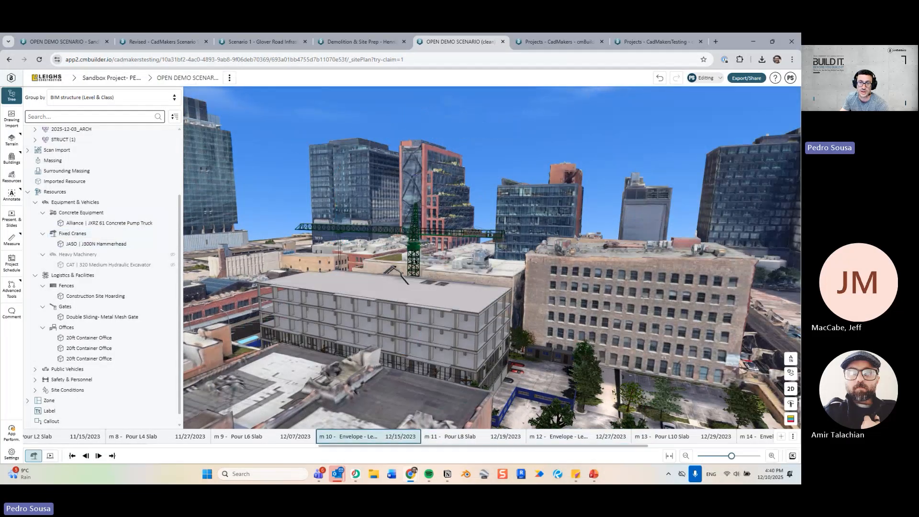
{"action": "key", "text": "Right"}
{"action": "key", "text": "Left"}
{"action": "key", "text": "Left"}
{"action": "key", "text": "Left"}
{"action": "key", "text": "Left"}
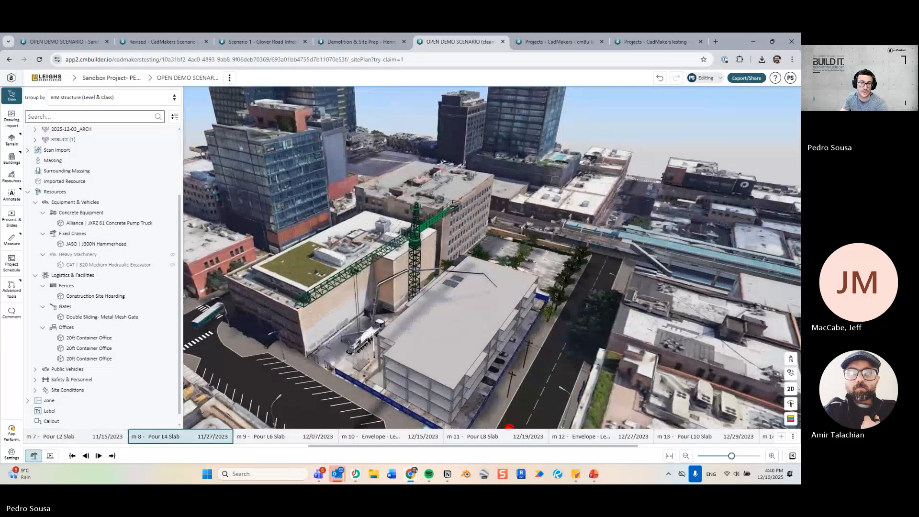
End the concrete pump truck at Pour L2 Slab and return to Site Mobilization.
{"action": "right_click", "coordinate": [369, 338]}
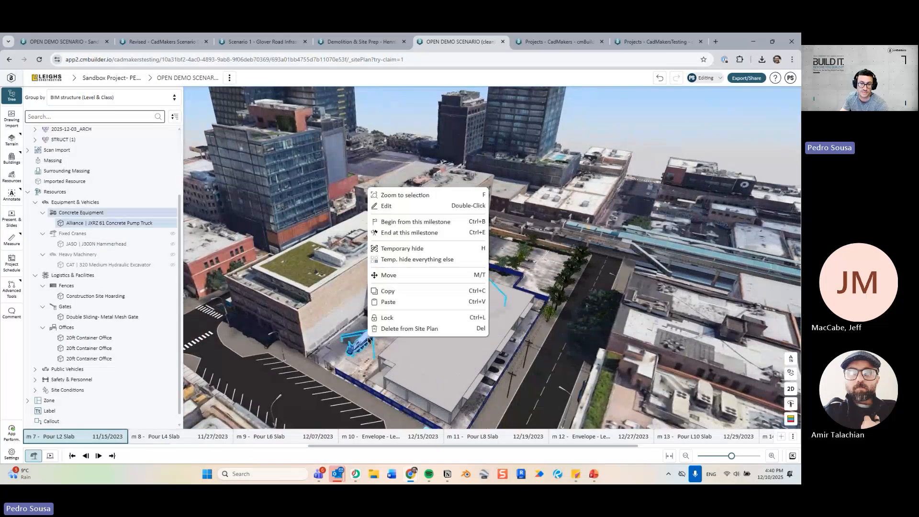
{"action": "left_click", "coordinate": [409, 233]}
{"action": "key", "text": "Left"}
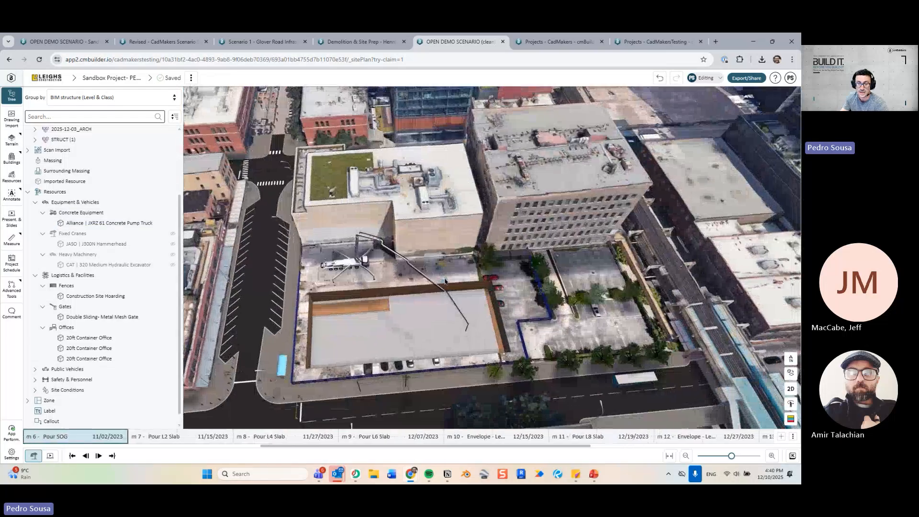
{"action": "key", "text": "Left"}
{"action": "key", "text": "Left"}
{"action": "key", "text": "Left"}
{"action": "key", "text": "Left"}
{"action": "key", "text": "Left"}
{"action": "middle_click_drag", "start_coordinate": [402, 346], "coordinate": [354, 331]}
{"action": "scroll", "coordinate": [401, 330], "scroll_direction": "up", "scroll_amount": 2}
Sketch a new zone by projecting the site fence outline as its boundary.
{"action": "left_click", "coordinate": [19, 201]}
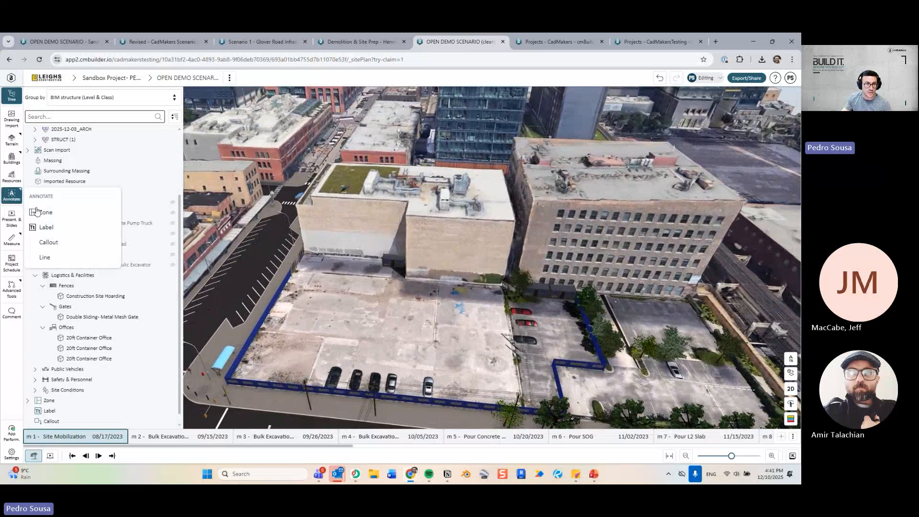
{"action": "left_click", "coordinate": [58, 212]}
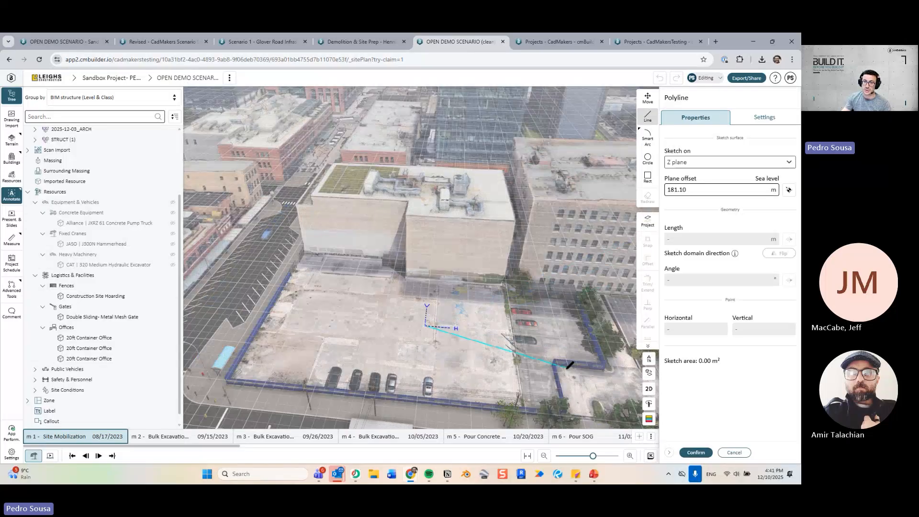
{"action": "left_click", "coordinate": [653, 223]}
{"action": "left_click", "coordinate": [583, 367]}
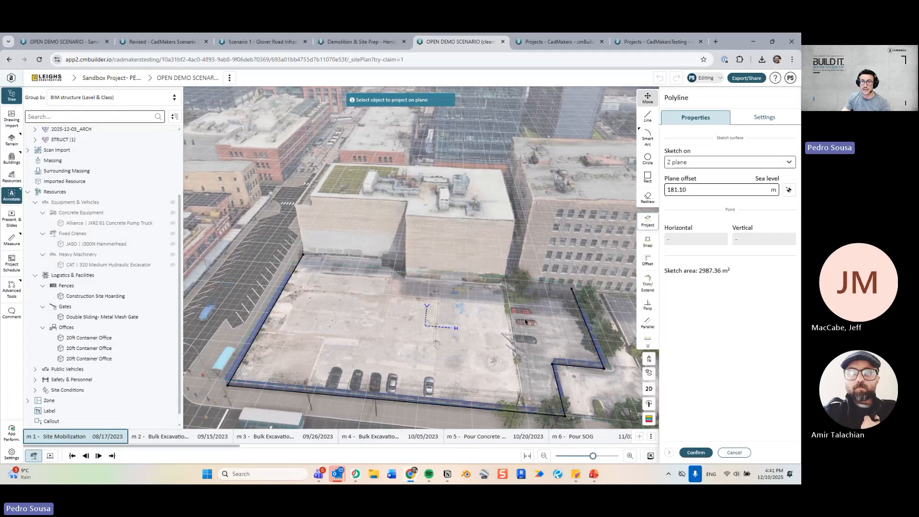
{"action": "key", "text": "l"}
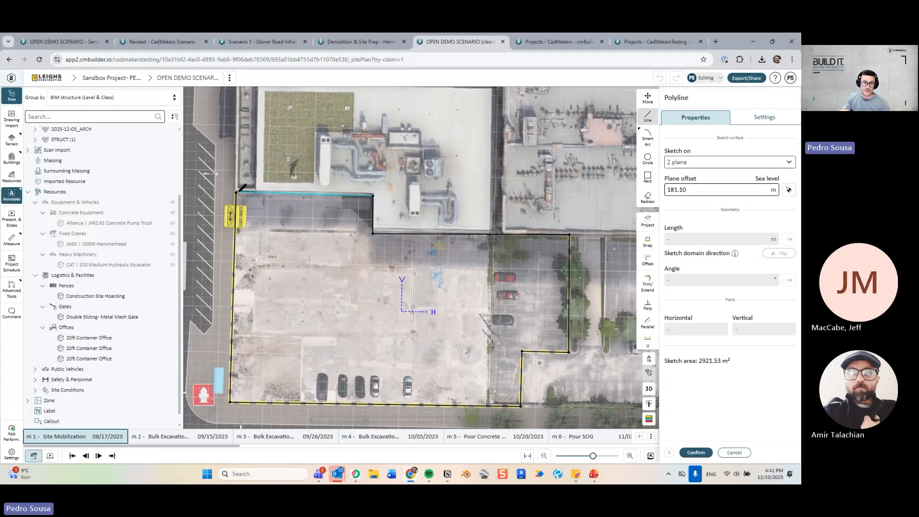
{"action": "key", "text": "Escape"}
{"action": "left_click", "coordinate": [697, 452]}
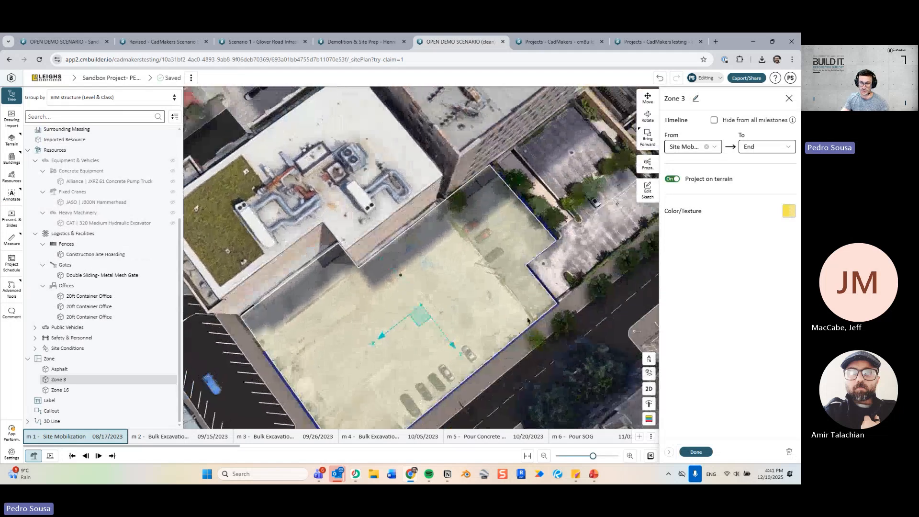
Apply the Dirt - Site texture to Zone 3.
{"action": "left_click", "coordinate": [789, 210]}
{"action": "scroll", "coordinate": [714, 299], "scroll_direction": "down", "scroll_amount": 1}
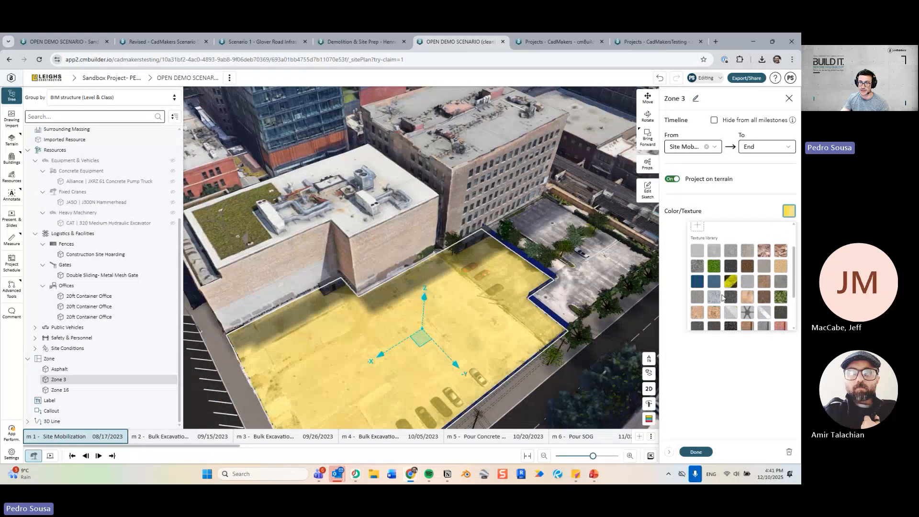
{"action": "left_click", "coordinate": [715, 314]}
{"action": "left_click", "coordinate": [696, 453]}
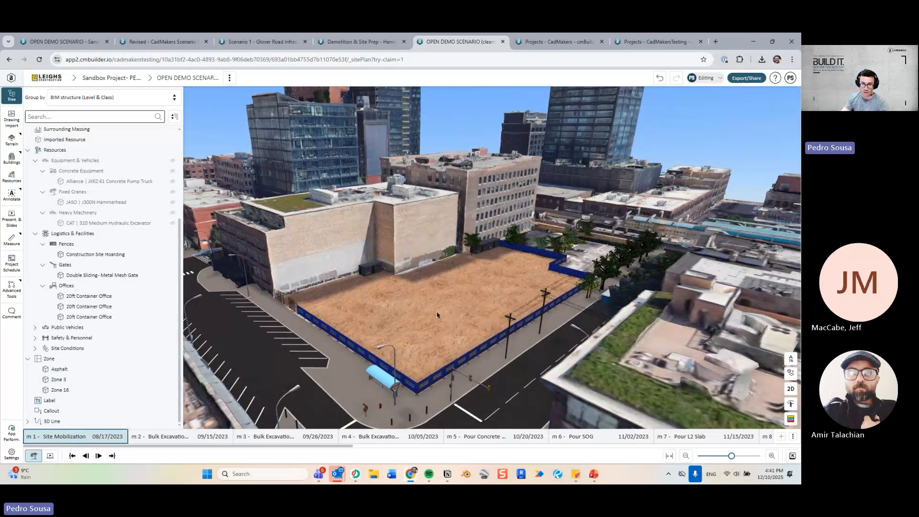
Step the timeline through excavation, Pour SOG, L4 and L8 slabs to the Envelope milestone.
{"action": "middle_click_drag", "start_coordinate": [437, 315], "coordinate": [463, 281]}
{"action": "key", "text": "Right"}
{"action": "key", "text": "Right"}
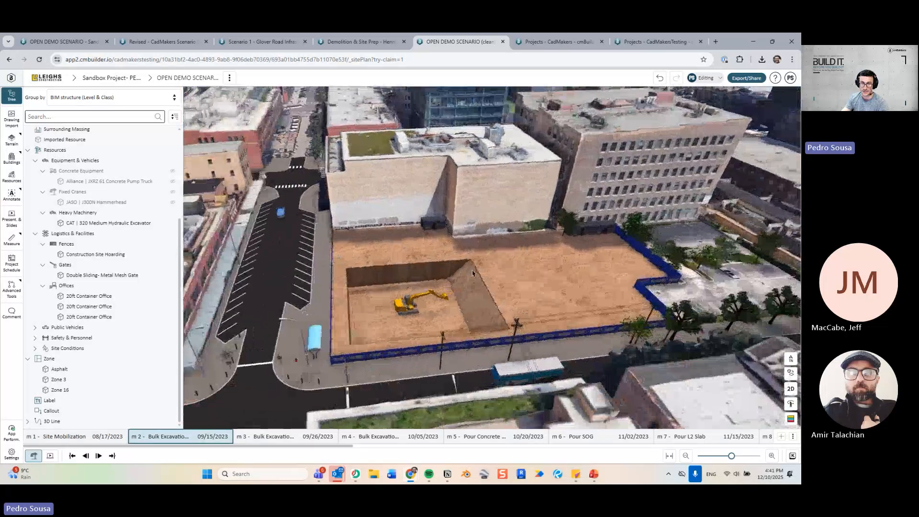
{"action": "key", "text": "Right"}
{"action": "key", "text": "Right"}
{"action": "key", "text": "Right"}
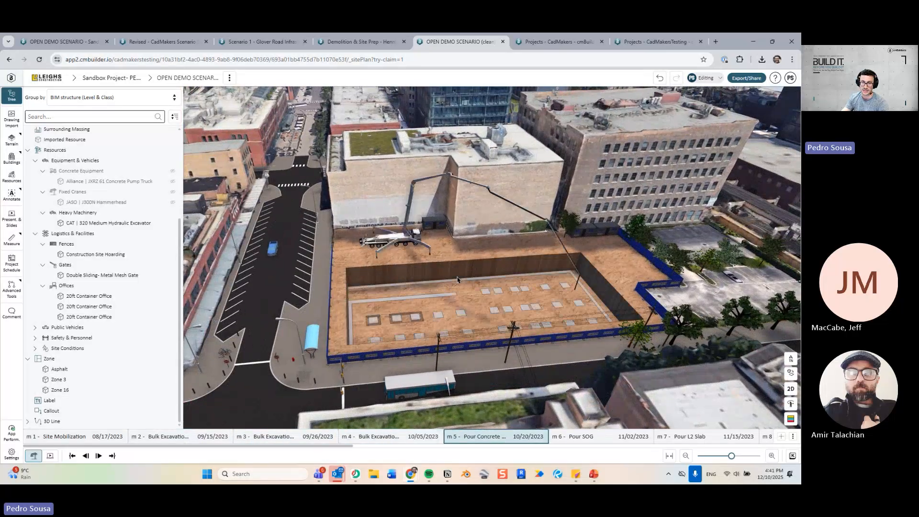
{"action": "key", "text": "Right"}
{"action": "key", "text": "Right"}
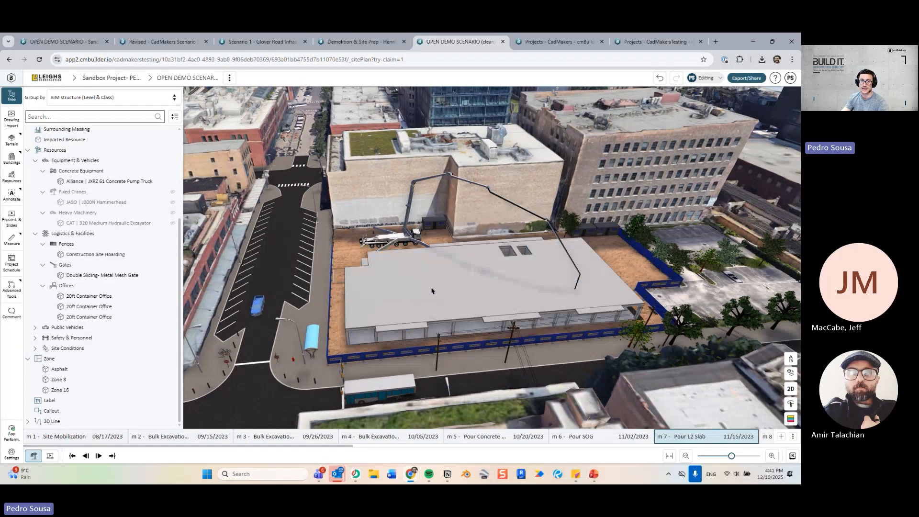
{"action": "key", "text": "Right"}
{"action": "key", "text": "Right"}
{"action": "key", "text": "Right"}
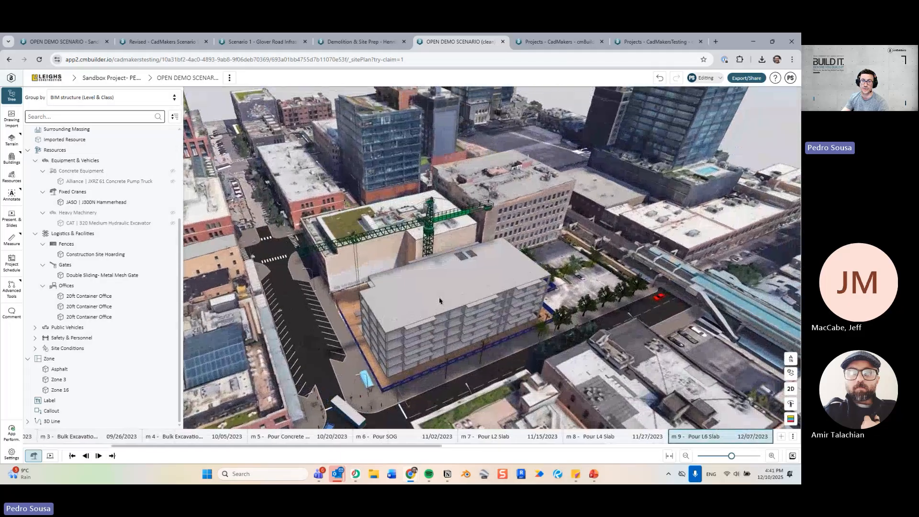
{"action": "key", "text": "Right"}
{"action": "key", "text": "Right"}
{"action": "key", "text": "Right"}
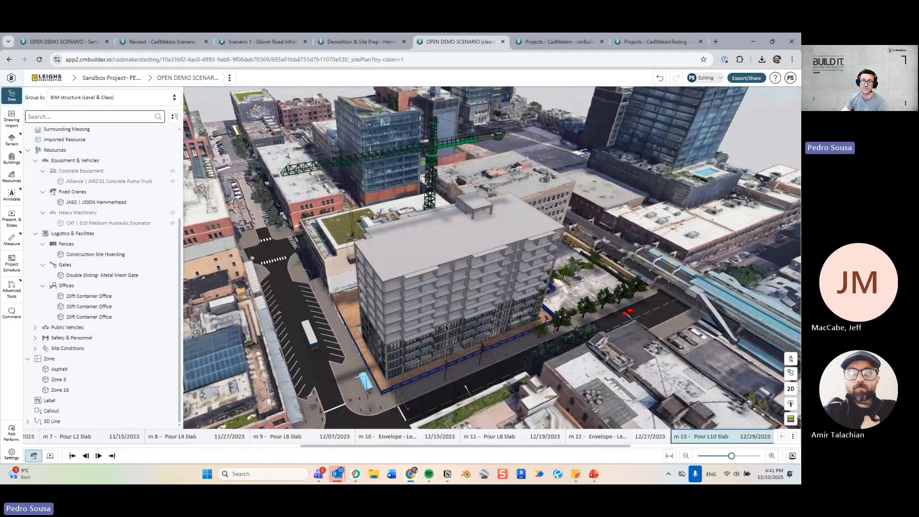
{"action": "key", "text": "Right"}
{"action": "key", "text": "Right"}
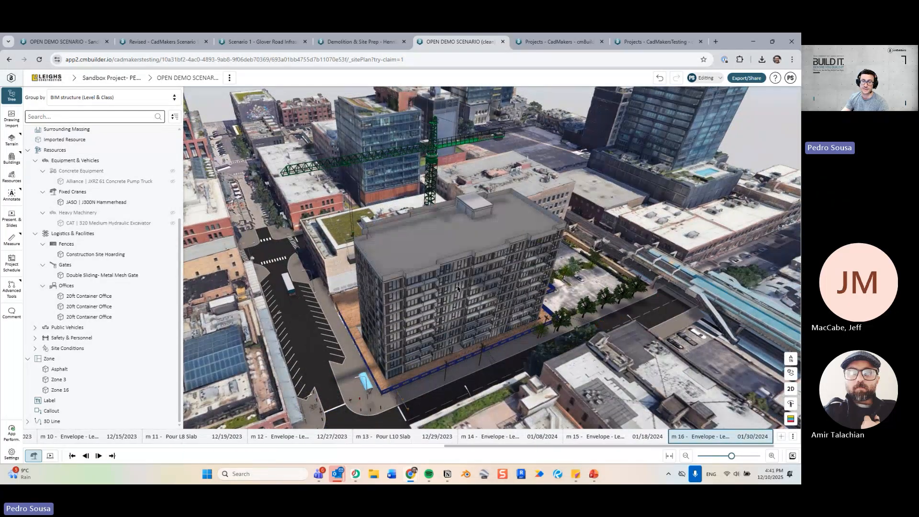
Orbit around the finished building and collapse the project tree panel.
{"action": "left_click_drag", "start_coordinate": [549, 307], "coordinate": [500, 299]}
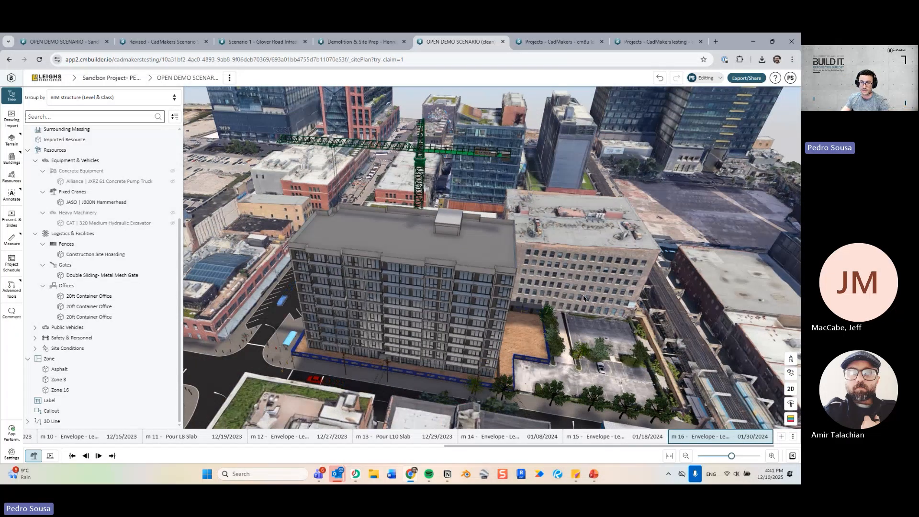
{"action": "left_click_drag", "start_coordinate": [381, 270], "coordinate": [423, 277]}
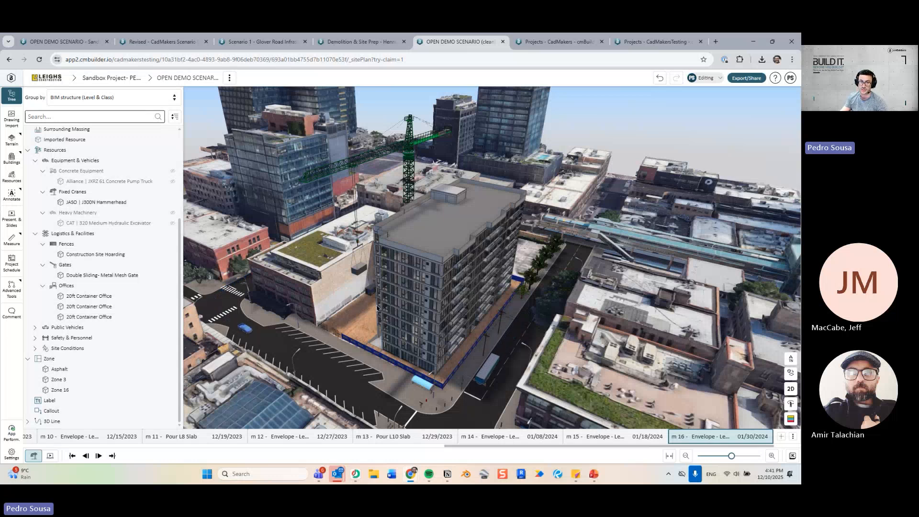
{"action": "left_click_drag", "start_coordinate": [377, 308], "coordinate": [262, 300]}
{"action": "left_click", "coordinate": [12, 96]}
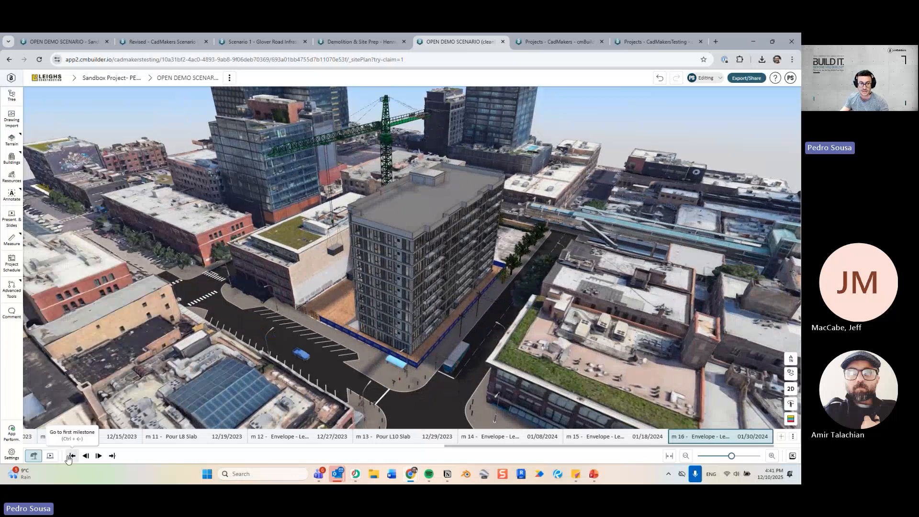
Enter presentation editing, return to the first milestone, and scrub through to milestone m2's first slide.
{"action": "left_click", "coordinate": [50, 456]}
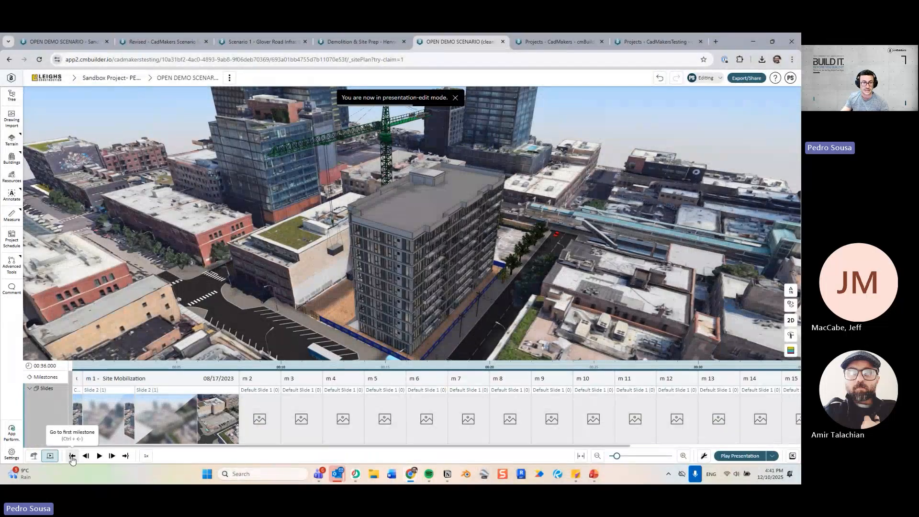
{"action": "left_click", "coordinate": [72, 456]}
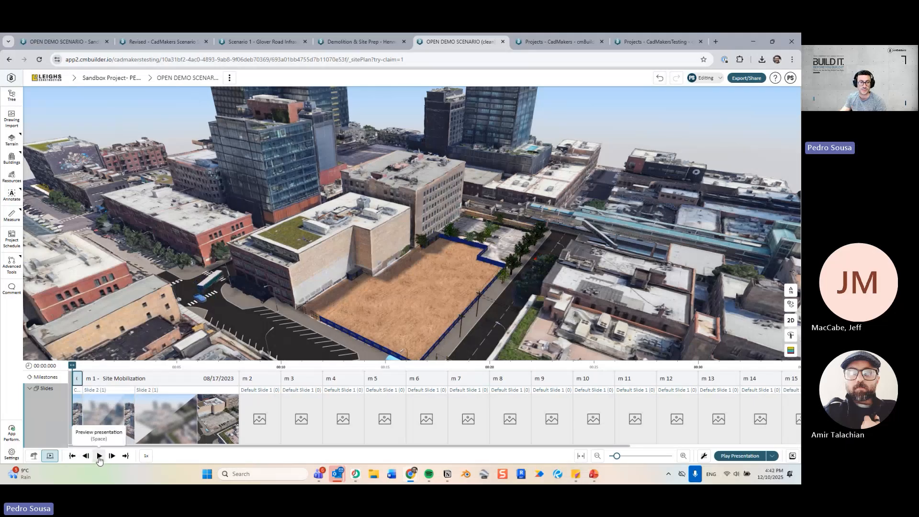
{"action": "left_click_drag", "start_coordinate": [74, 367], "coordinate": [241, 390]}
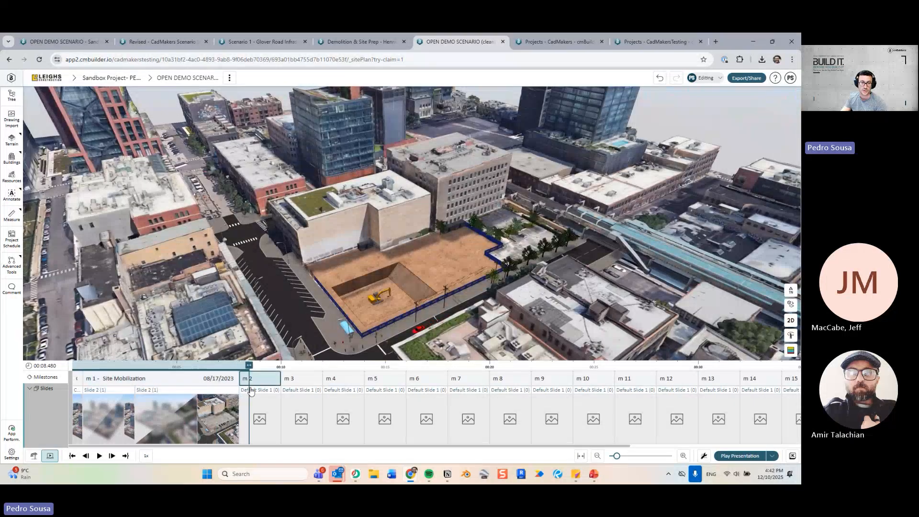
{"action": "left_click", "coordinate": [260, 417]}
{"action": "scroll", "coordinate": [494, 251], "scroll_direction": "up", "scroll_amount": 3}
{"action": "left_click_drag", "start_coordinate": [494, 251], "coordinate": [452, 294]}
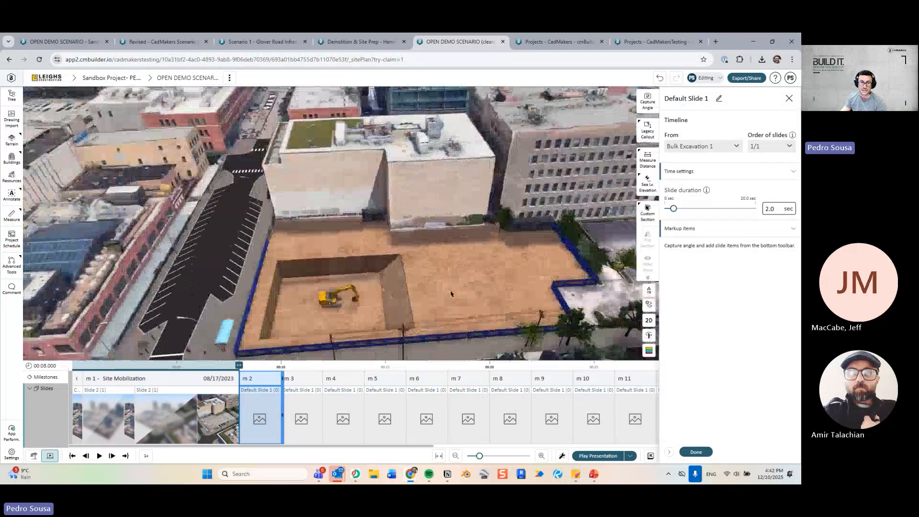
{"action": "right_click_drag", "start_coordinate": [452, 294], "coordinate": [398, 268]}
{"action": "left_click_drag", "start_coordinate": [398, 269], "coordinate": [319, 317]}
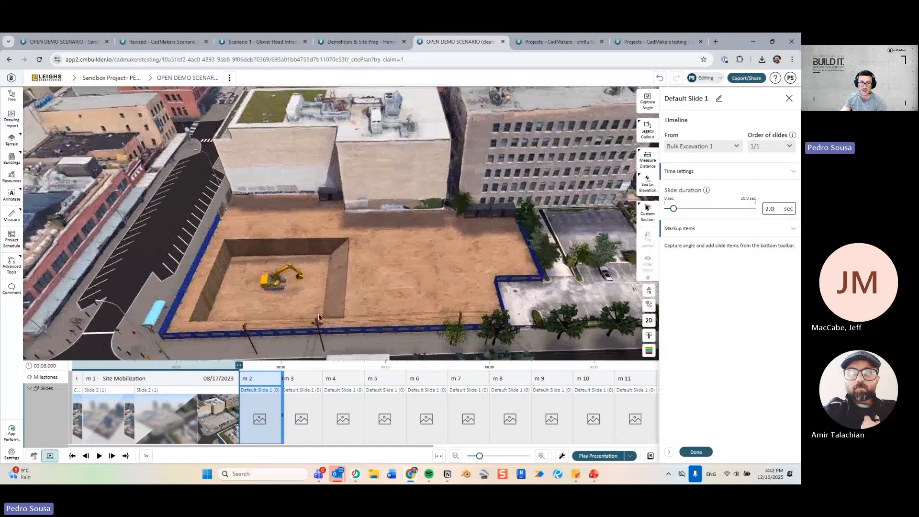
Select Site Mobilization's Slide 2 and frame a close-up angle of the empty fenced site.
{"action": "left_click", "coordinate": [225, 407]}
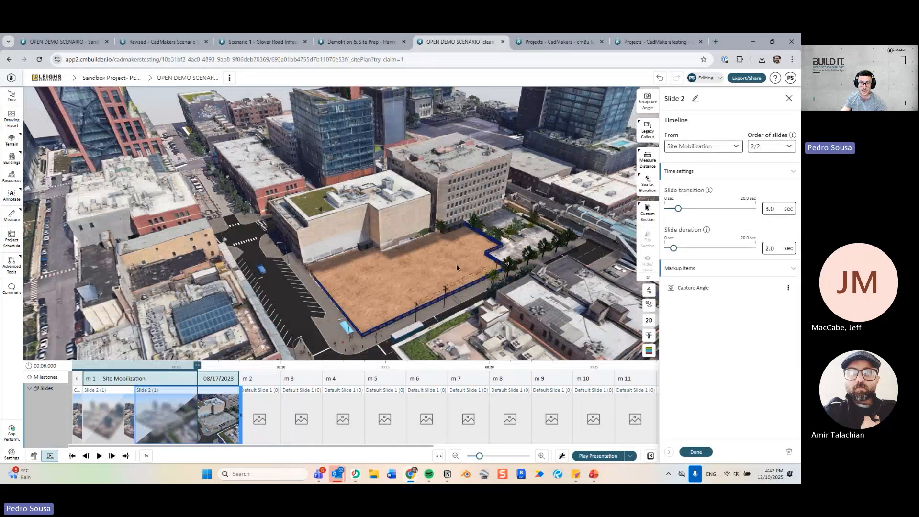
{"action": "scroll", "coordinate": [457, 268], "scroll_direction": "up", "scroll_amount": 5}
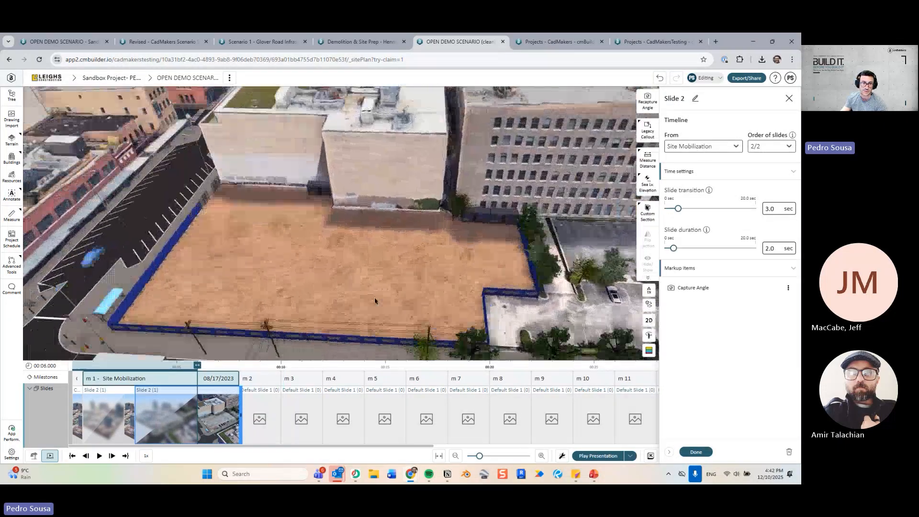
{"action": "left_click_drag", "start_coordinate": [375, 297], "coordinate": [387, 299]}
{"action": "right_click_drag", "start_coordinate": [387, 299], "coordinate": [396, 259]}
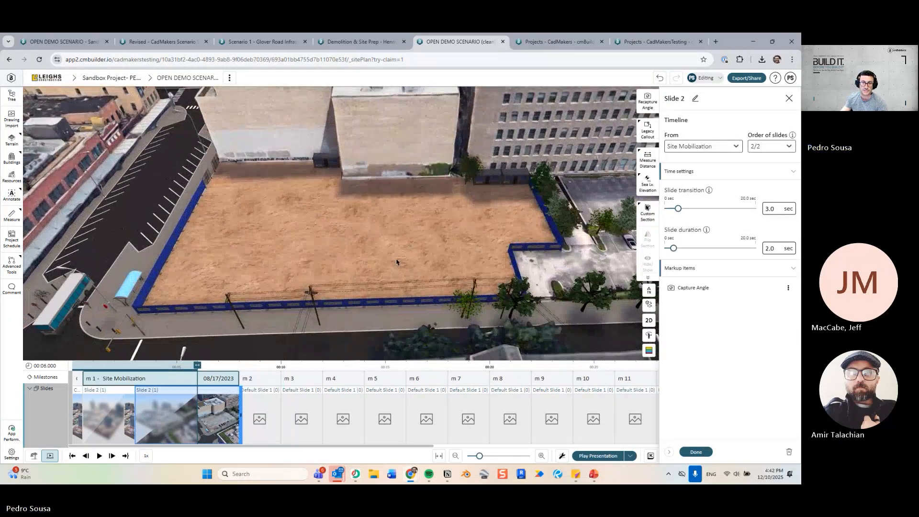
{"action": "left_click_drag", "start_coordinate": [396, 262], "coordinate": [400, 265]}
{"action": "right_click_drag", "start_coordinate": [400, 265], "coordinate": [372, 256]}
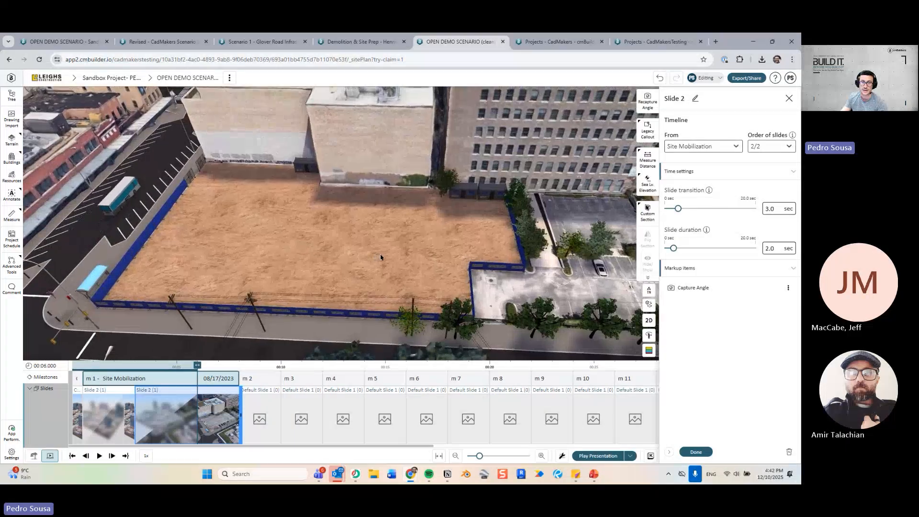
{"action": "left_click_drag", "start_coordinate": [380, 257], "coordinate": [411, 253]}
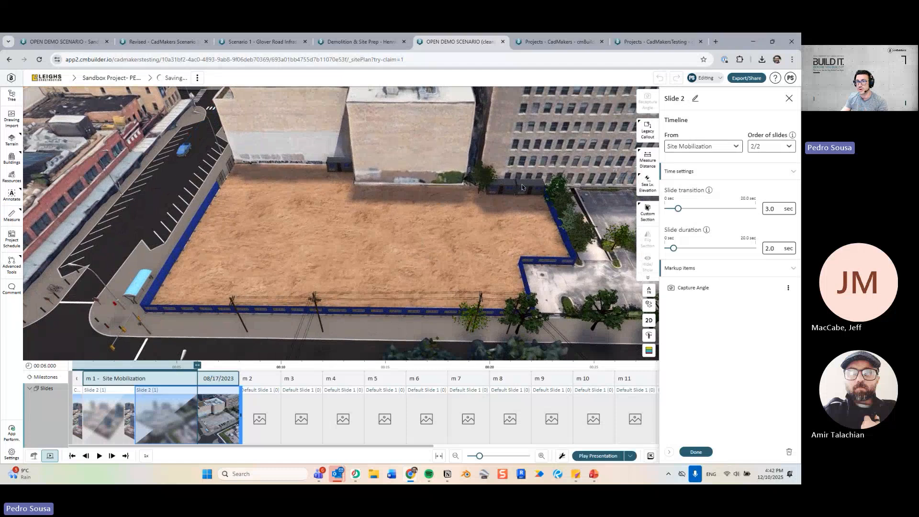
{"action": "left_click", "coordinate": [596, 139]}
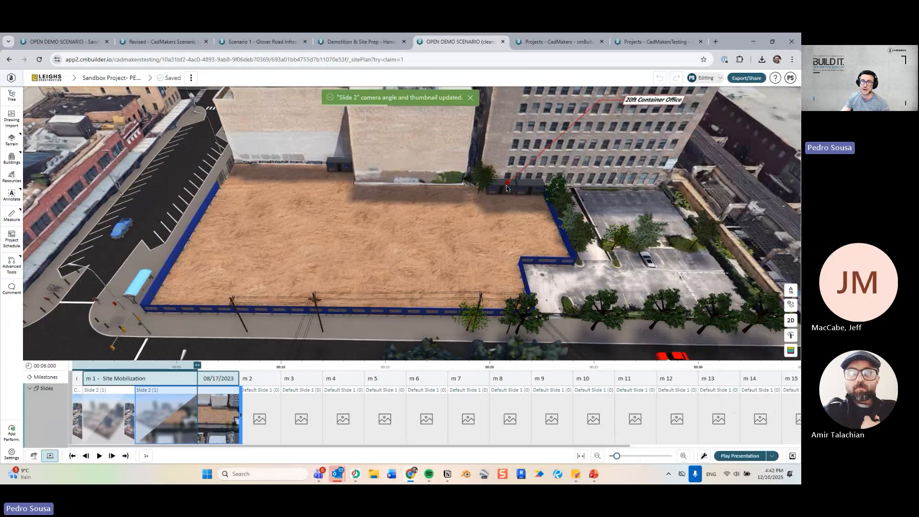
Add a 'Construction Offices' callout on the container office, label moved closer, text size 2.20.
{"action": "left_click", "coordinate": [502, 188]}
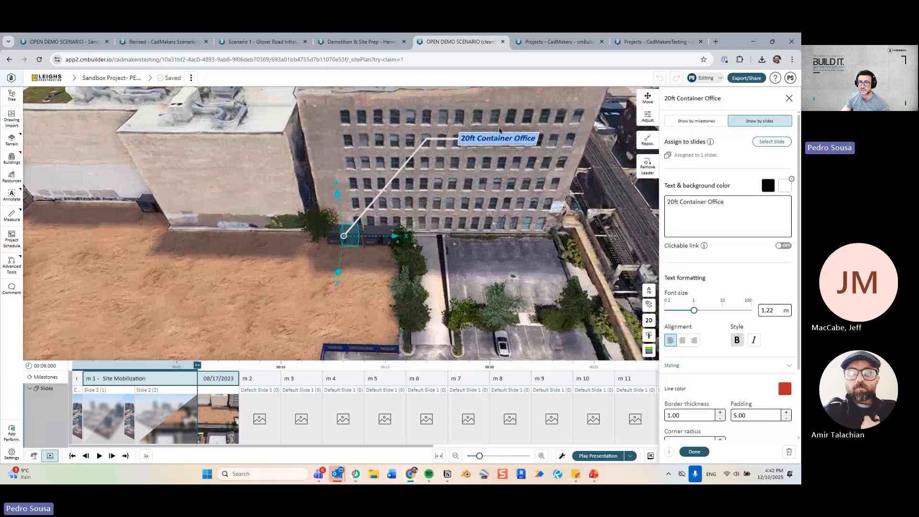
{"action": "left_click", "coordinate": [648, 118]}
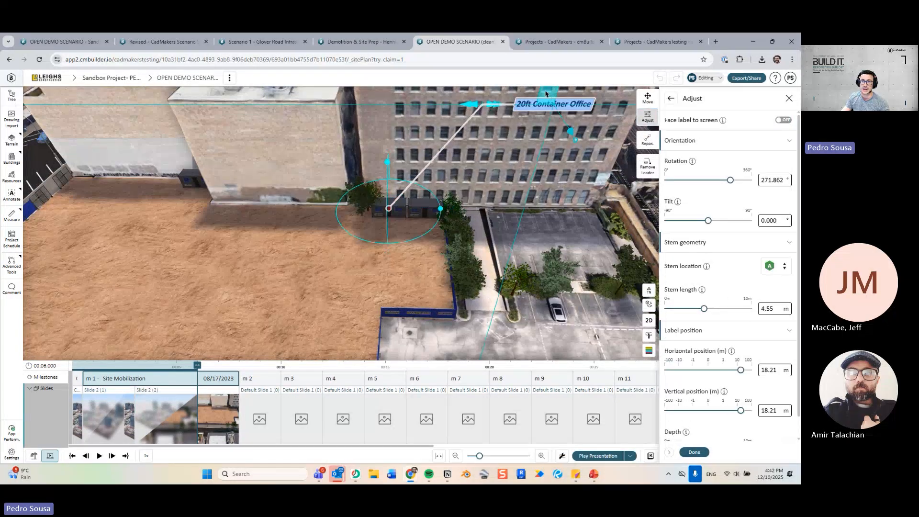
{"action": "left_click_drag", "start_coordinate": [546, 93], "coordinate": [449, 149]}
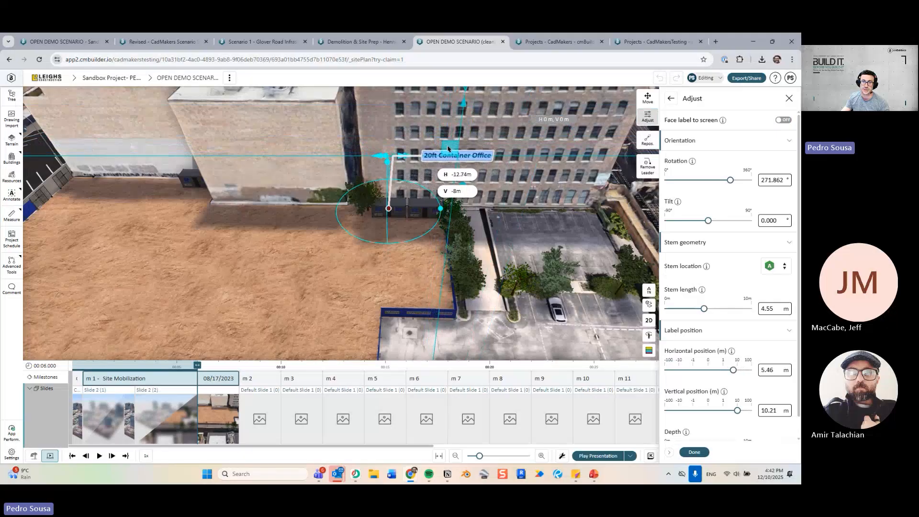
{"action": "left_click", "coordinate": [673, 99]}
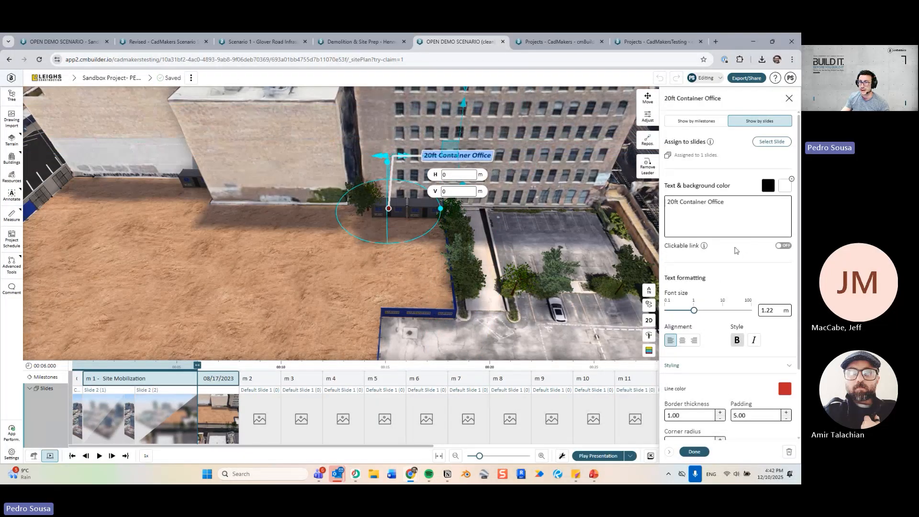
{"action": "left_click", "coordinate": [701, 314]}
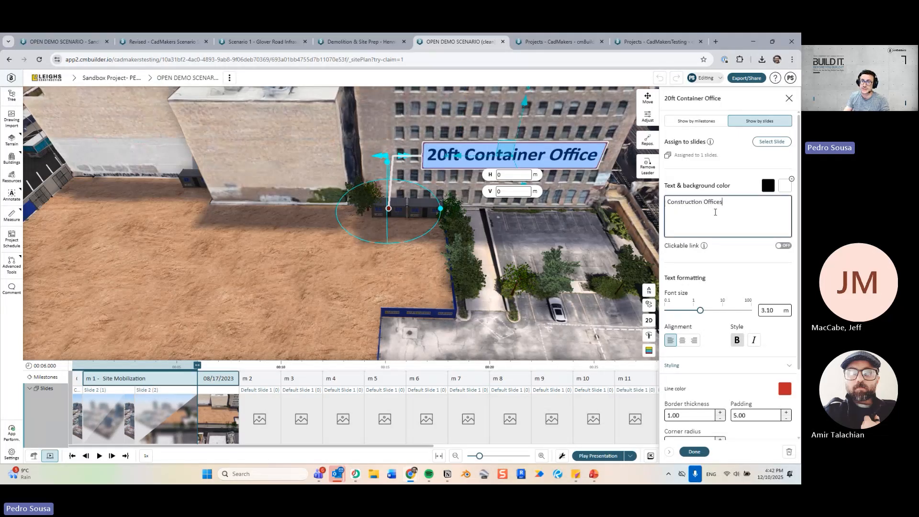
{"action": "left_click_drag", "start_coordinate": [700, 312], "coordinate": [698, 313]}
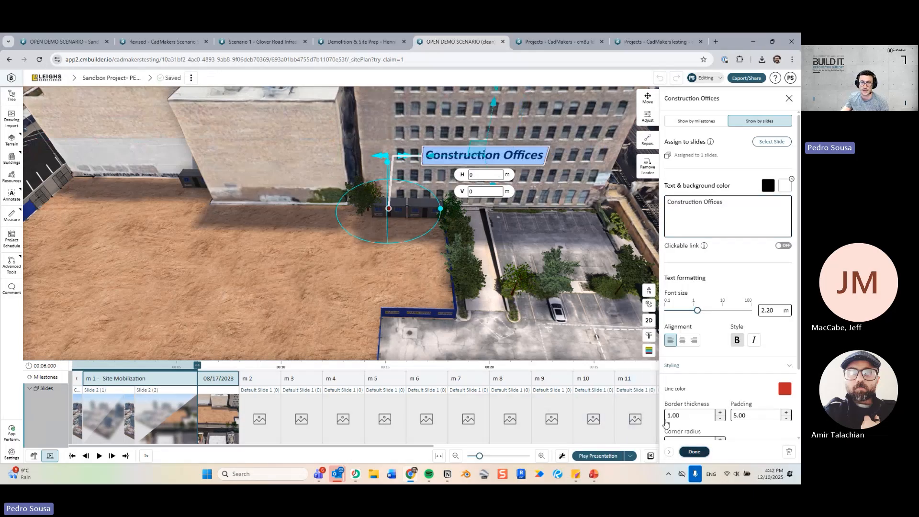
{"action": "left_click", "coordinate": [694, 452]}
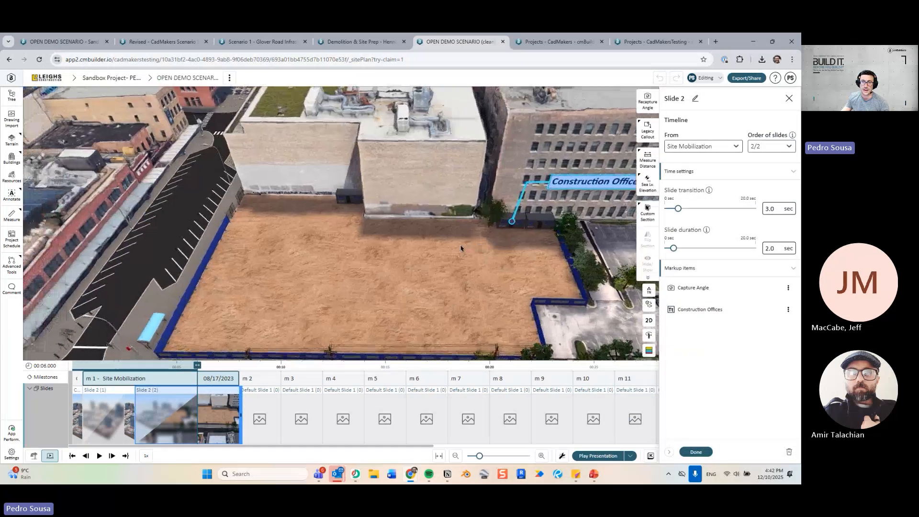
Add a 'Toilets' callout on the toilet container, label moved left with its stem at point C.
{"action": "left_click", "coordinate": [646, 129]}
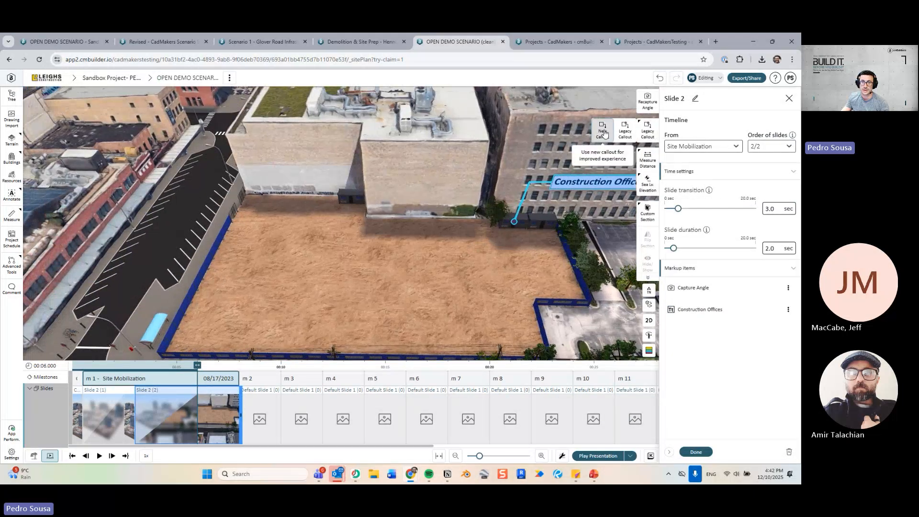
{"action": "left_click", "coordinate": [351, 194]}
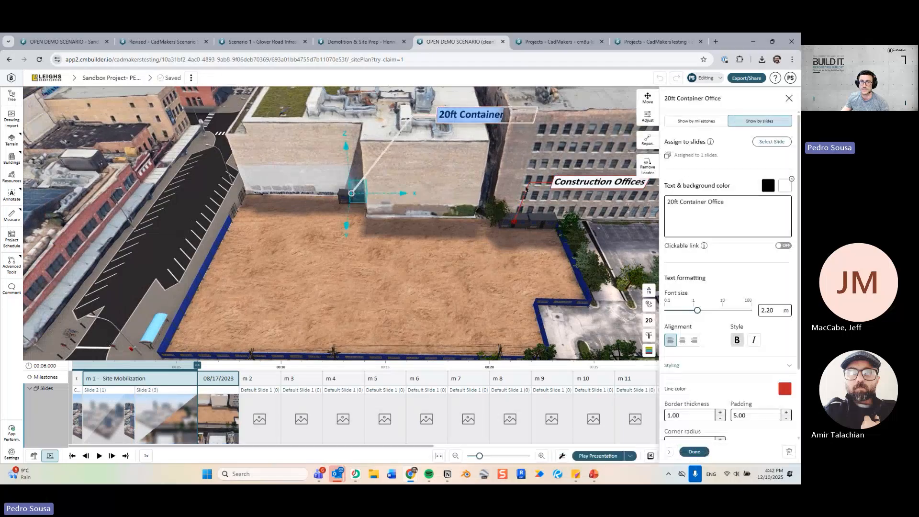
{"action": "left_click", "coordinate": [648, 117]}
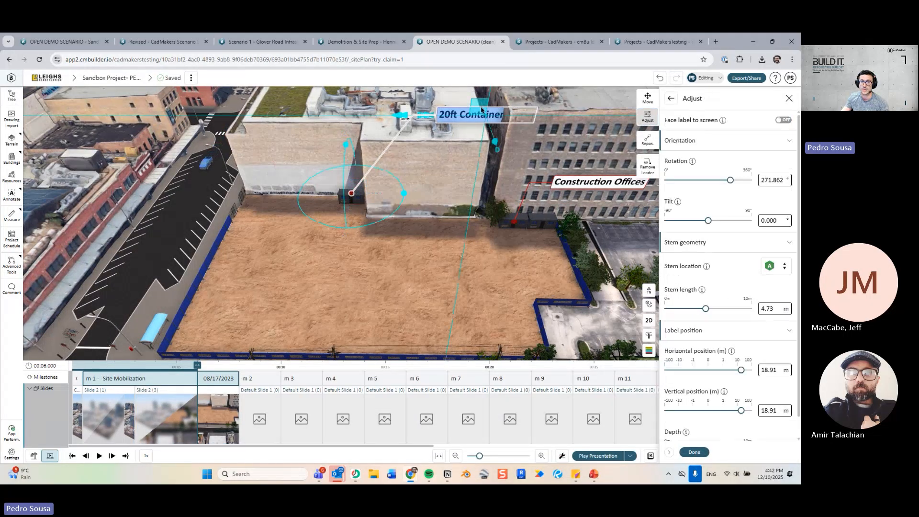
{"action": "left_click_drag", "start_coordinate": [431, 114], "coordinate": [288, 155]}
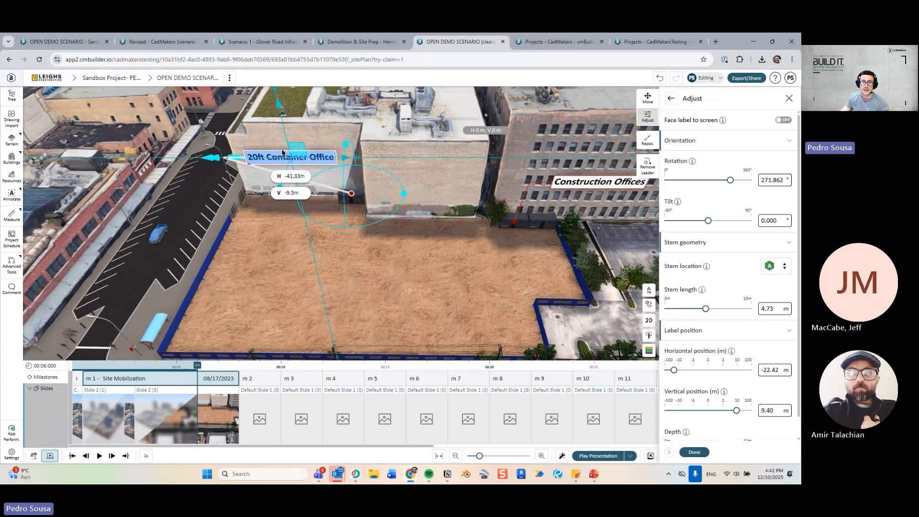
{"action": "left_click", "coordinate": [776, 266]}
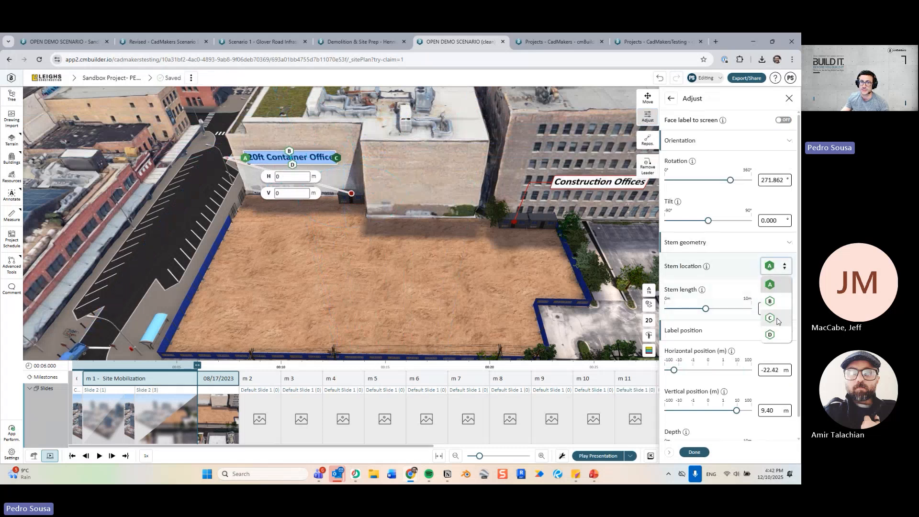
{"action": "left_click", "coordinate": [771, 318]}
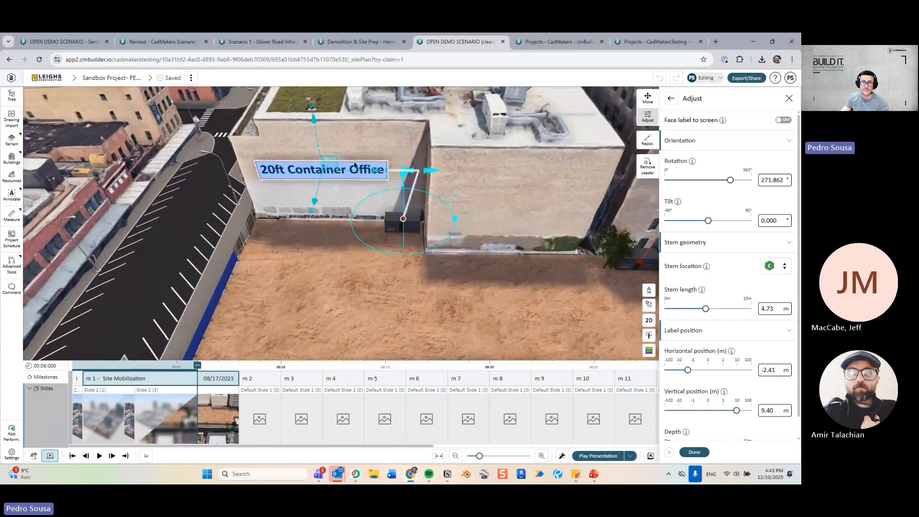
{"action": "mouse_move", "coordinate": [328, 164]}
{"action": "left_mouse_down"}
{"action": "mouse_move", "coordinate": [305, 168]}
{"action": "mouse_move", "coordinate": [312, 163]}
{"action": "left_mouse_up"}
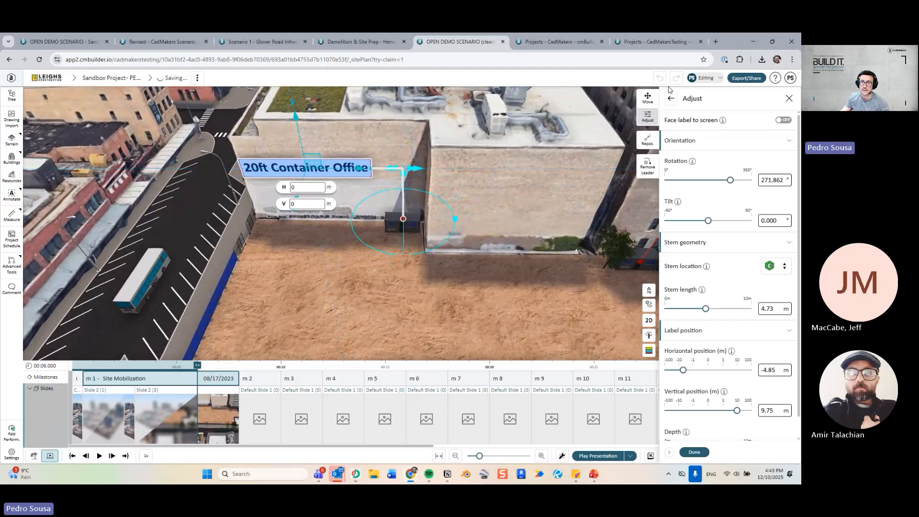
{"action": "left_click", "coordinate": [671, 98]}
{"action": "double_click", "coordinate": [723, 203]}
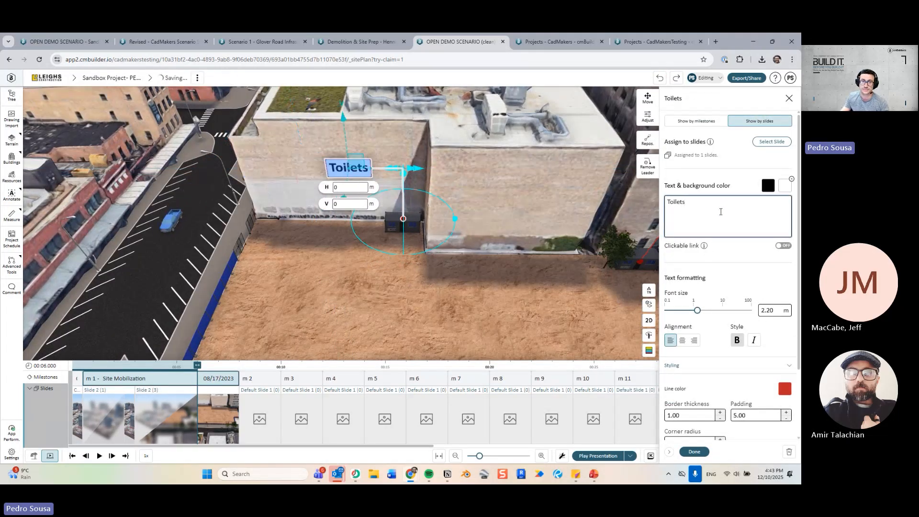
{"action": "left_click", "coordinate": [555, 350]}
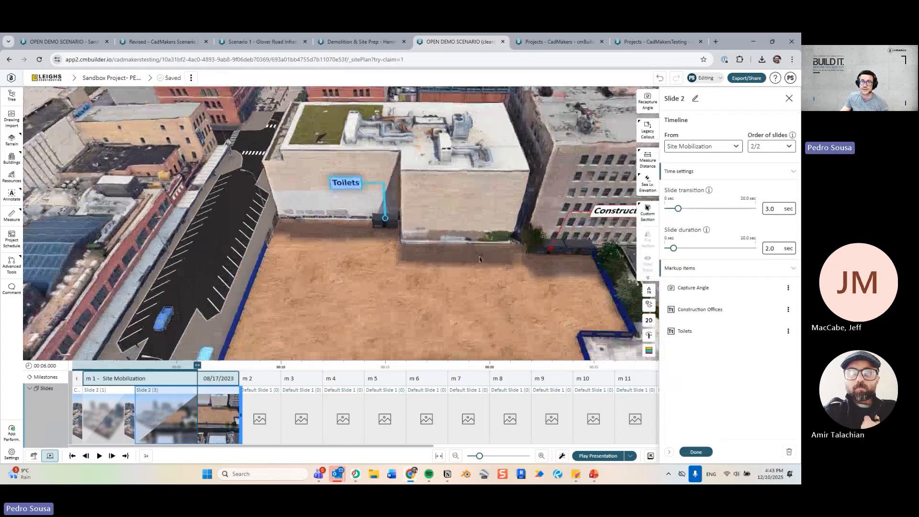
{"action": "left_click", "coordinate": [648, 128]}
Add a 'Main Gate' callout at the street entrance, stem at C, label over the street.
{"action": "left_click", "coordinate": [603, 134]}
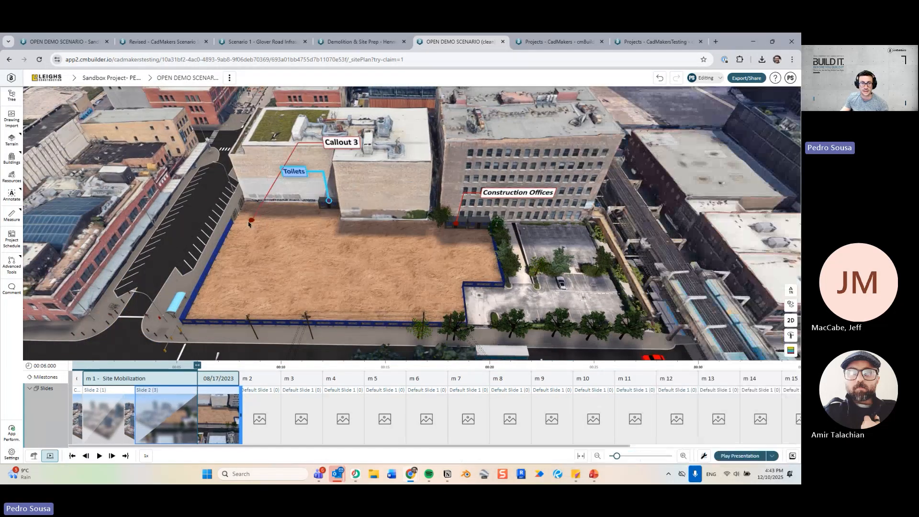
{"action": "left_click", "coordinate": [240, 211]}
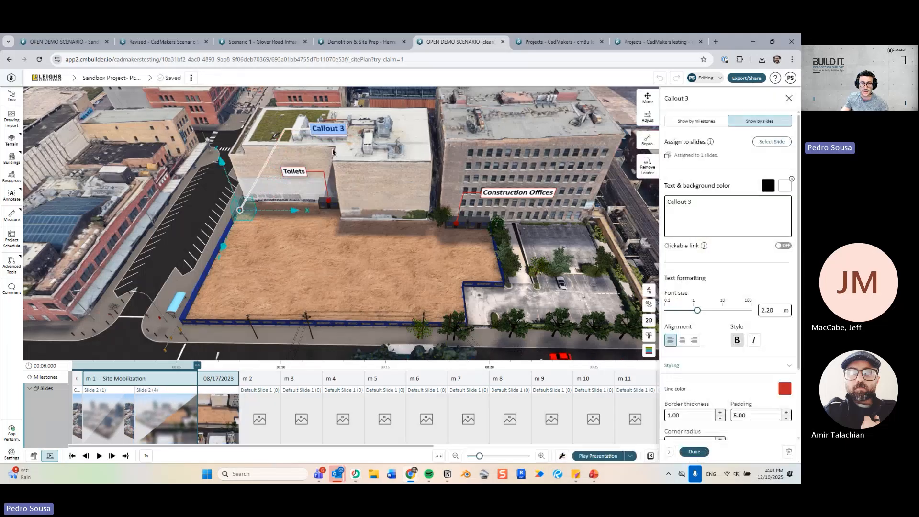
{"action": "left_click_drag", "start_coordinate": [358, 202], "coordinate": [376, 222]}
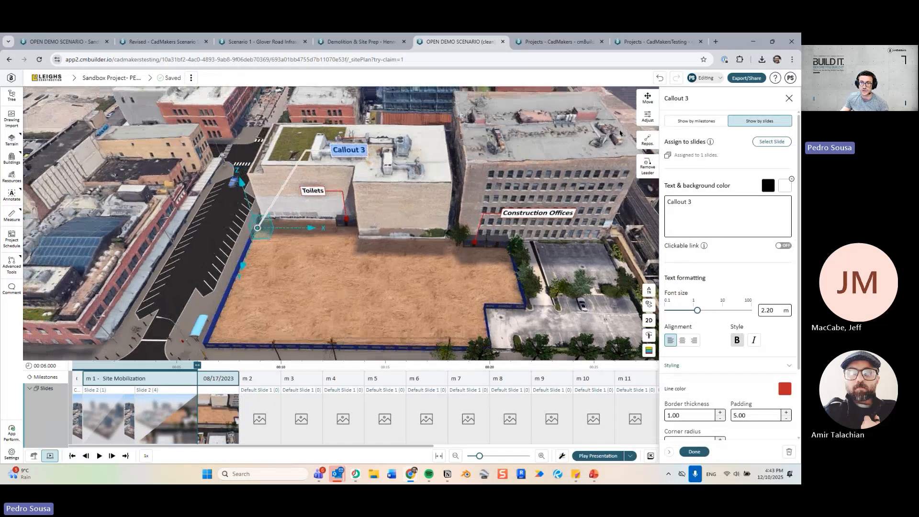
{"action": "left_click", "coordinate": [649, 117]}
{"action": "left_click", "coordinate": [775, 266]}
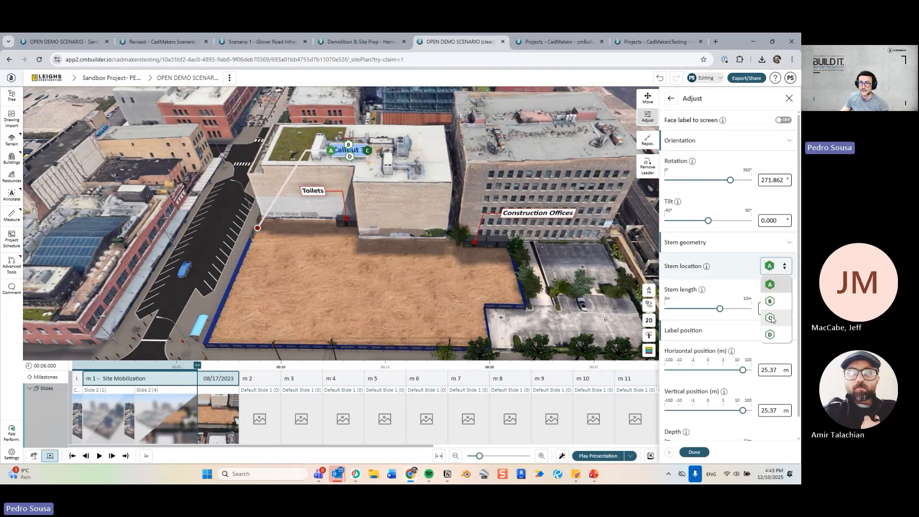
{"action": "left_click", "coordinate": [771, 318]}
{"action": "left_click_drag", "start_coordinate": [364, 145], "coordinate": [215, 193]}
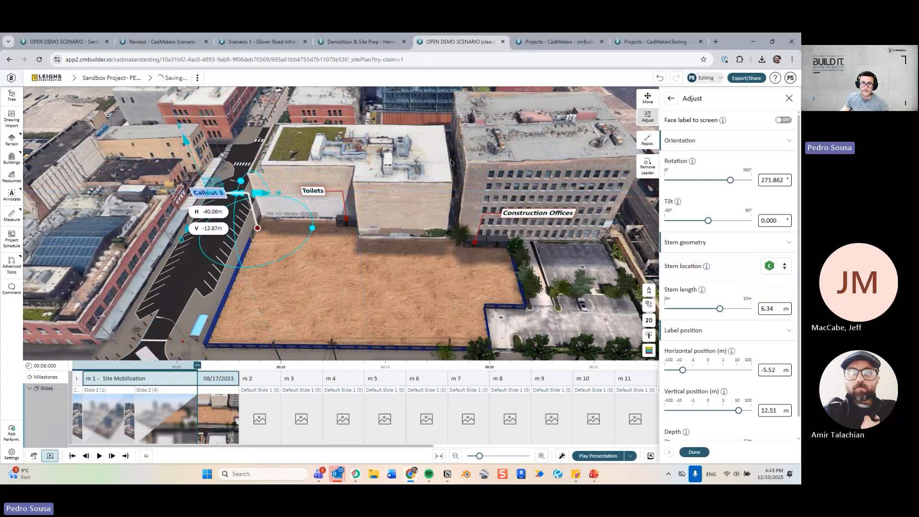
{"action": "left_click", "coordinate": [671, 99]}
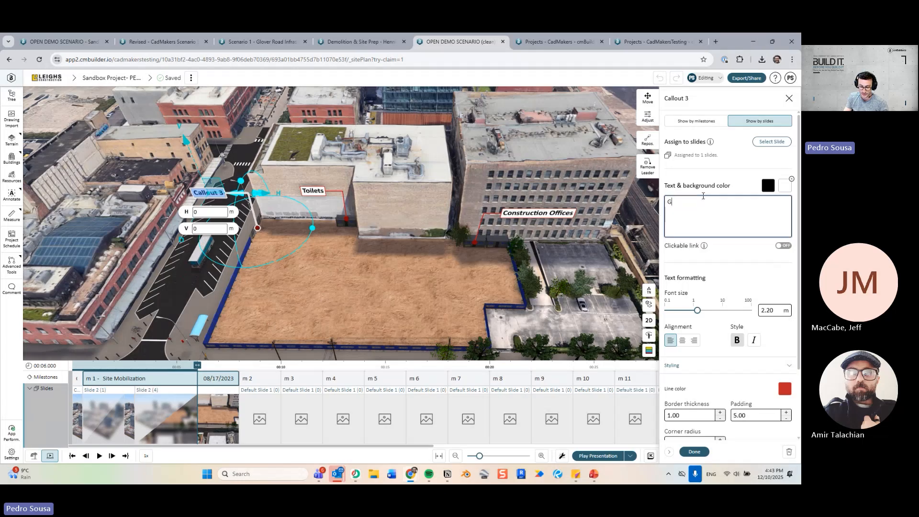
{"action": "key", "text": "BackSpace"}
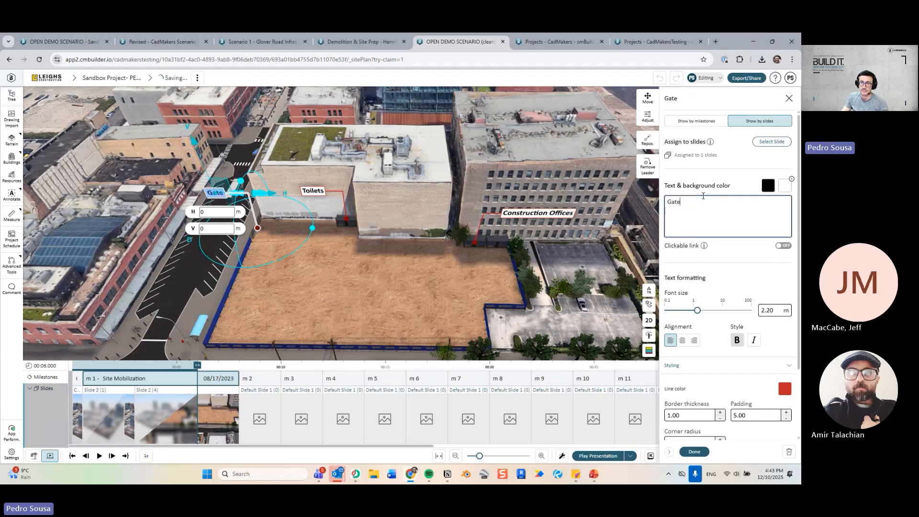
{"action": "left_click", "coordinate": [694, 452]}
{"action": "left_click", "coordinate": [694, 451]}
Scrub the timeline to 6.36 seconds, tilt the view to show rooftops, and reopen Slide 2.
{"action": "left_click", "coordinate": [441, 207]}
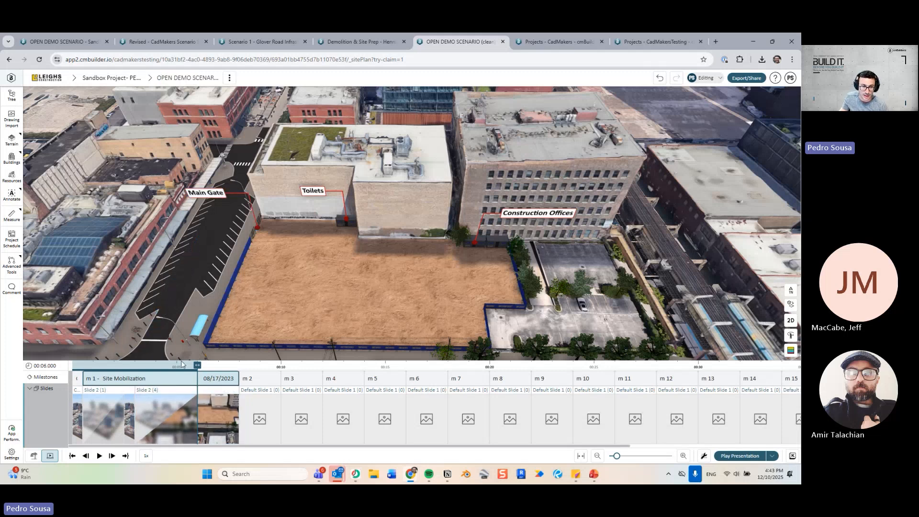
{"action": "left_click_drag", "start_coordinate": [191, 370], "coordinate": [205, 390]}
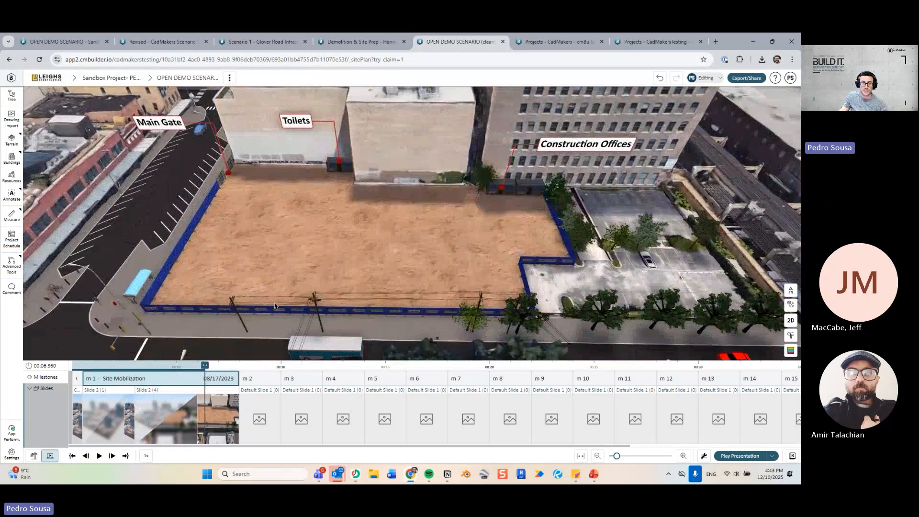
{"action": "left_click_drag", "start_coordinate": [338, 235], "coordinate": [345, 274]}
{"action": "right_click_drag", "start_coordinate": [345, 274], "coordinate": [347, 261]}
{"action": "left_click_drag", "start_coordinate": [346, 261], "coordinate": [348, 283]}
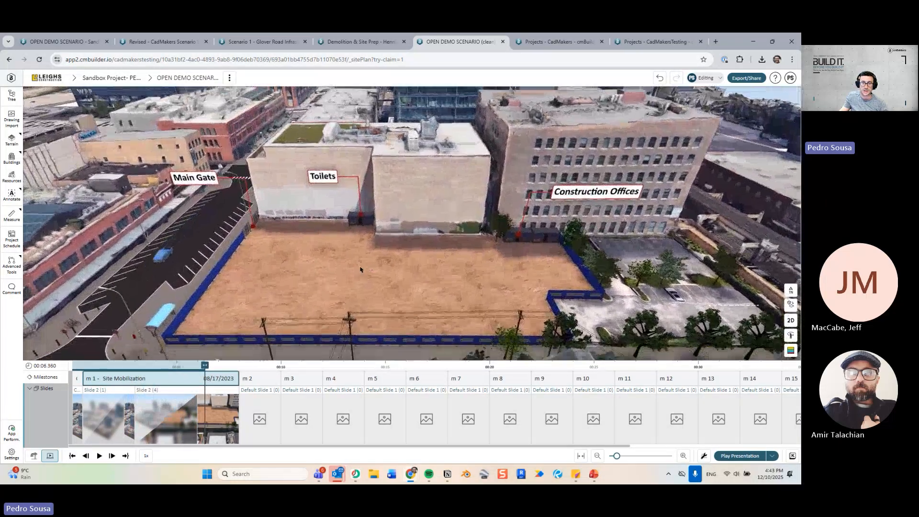
{"action": "left_click", "coordinate": [223, 404]}
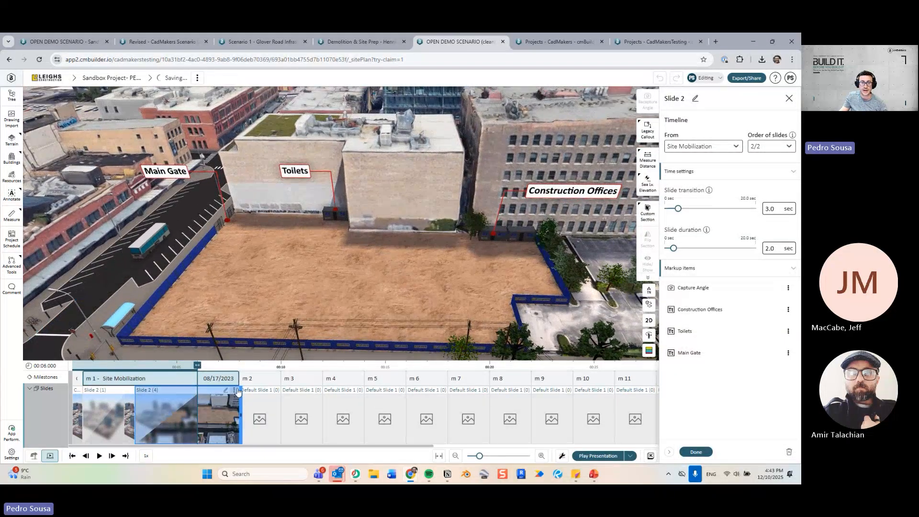
Advance the timeline and capture the camera angle for milestone m 5's default slide.
{"action": "left_click_drag", "start_coordinate": [245, 367], "coordinate": [269, 367]}
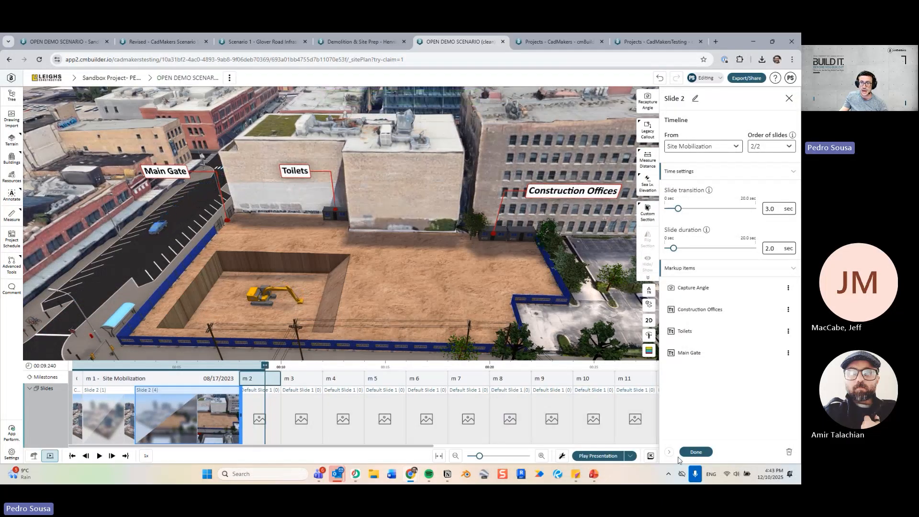
{"action": "left_click", "coordinate": [695, 452]}
{"action": "mouse_move", "coordinate": [267, 368]}
{"action": "left_mouse_down"}
{"action": "mouse_move", "coordinate": [243, 367]}
{"action": "mouse_move", "coordinate": [258, 368]}
{"action": "left_mouse_up"}
{"action": "right_click_drag", "start_coordinate": [369, 288], "coordinate": [407, 238]}
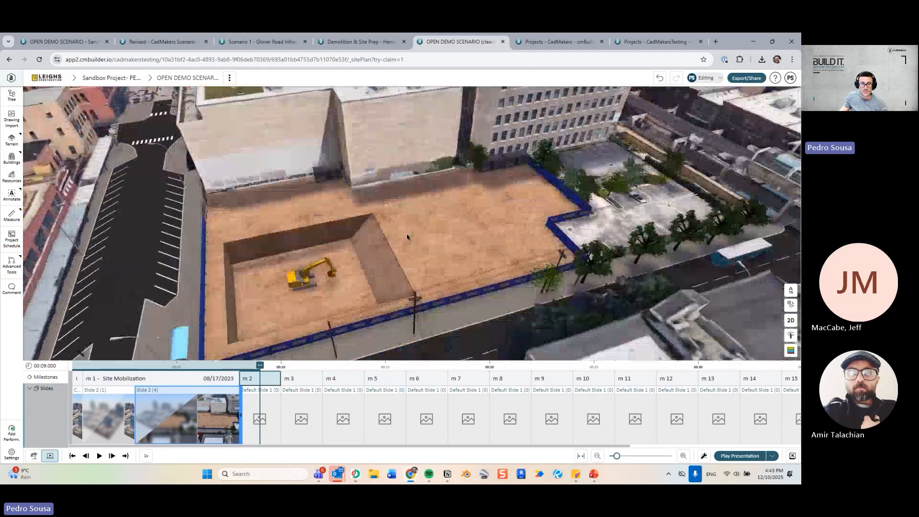
{"action": "left_click_drag", "start_coordinate": [264, 369], "coordinate": [377, 377]}
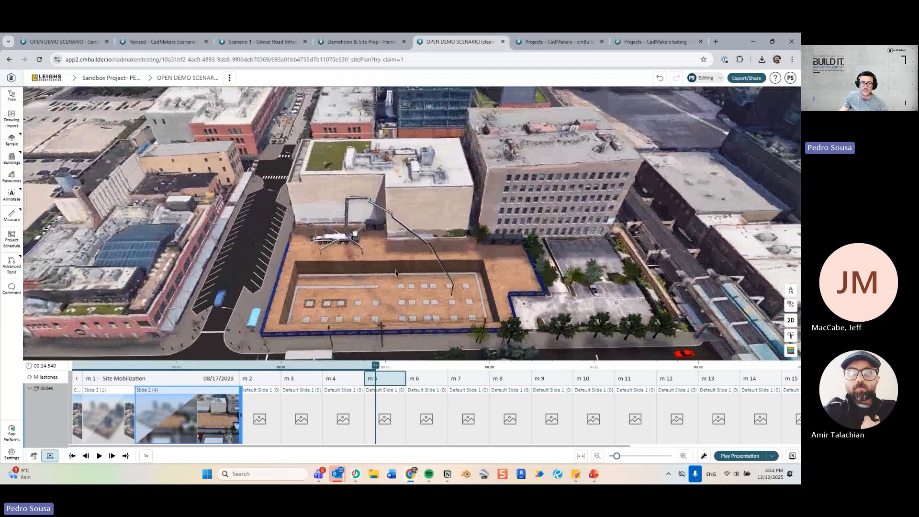
{"action": "left_click", "coordinate": [384, 418]}
{"action": "left_click", "coordinate": [648, 101]}
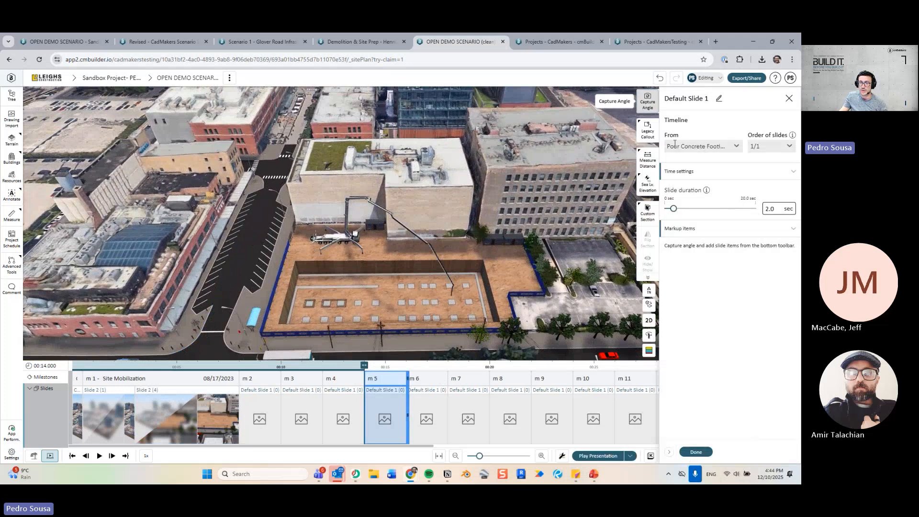
{"action": "left_click", "coordinate": [697, 452]}
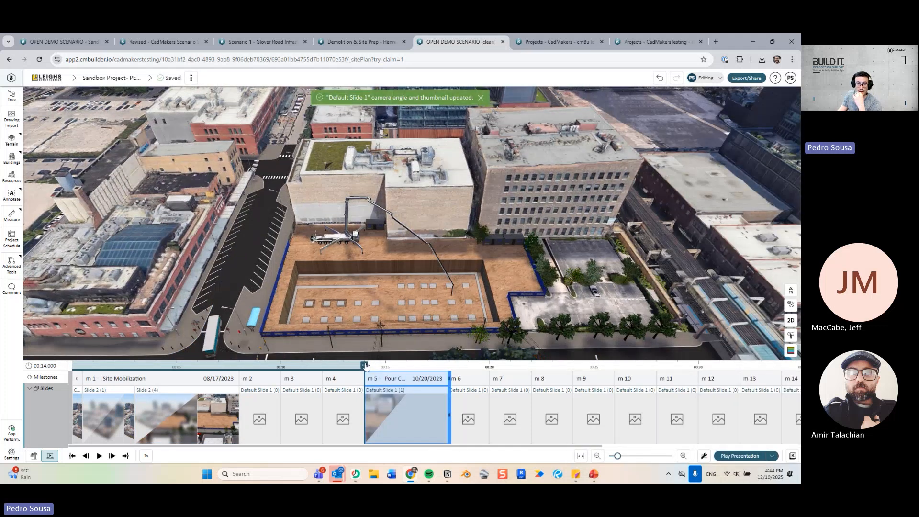
Advance to the slab construction and frame the building in a zoomed top-down plan view.
{"action": "left_click_drag", "start_coordinate": [365, 367], "coordinate": [552, 369]}
{"action": "middle_click_drag", "start_coordinate": [423, 316], "coordinate": [287, 272]}
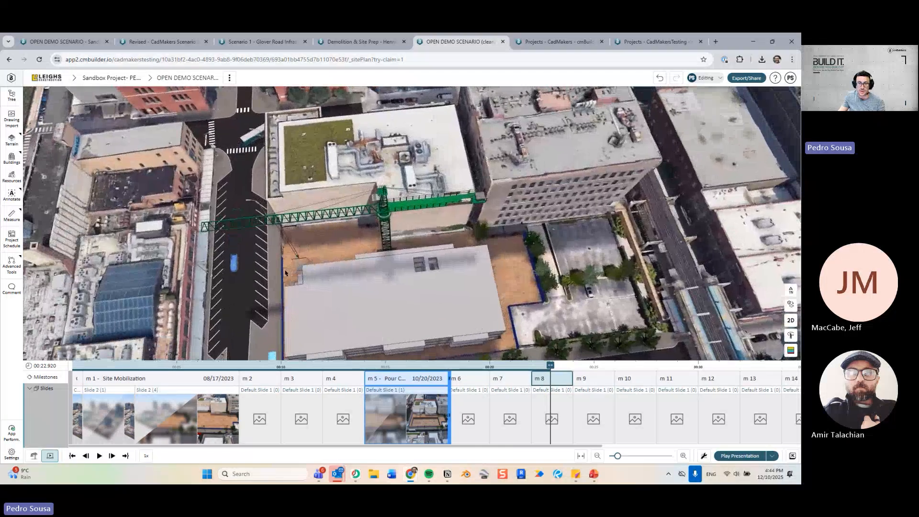
{"action": "middle_click_drag", "start_coordinate": [363, 158], "coordinate": [359, 218]}
{"action": "scroll", "coordinate": [359, 219], "scroll_direction": "up", "scroll_amount": 3}
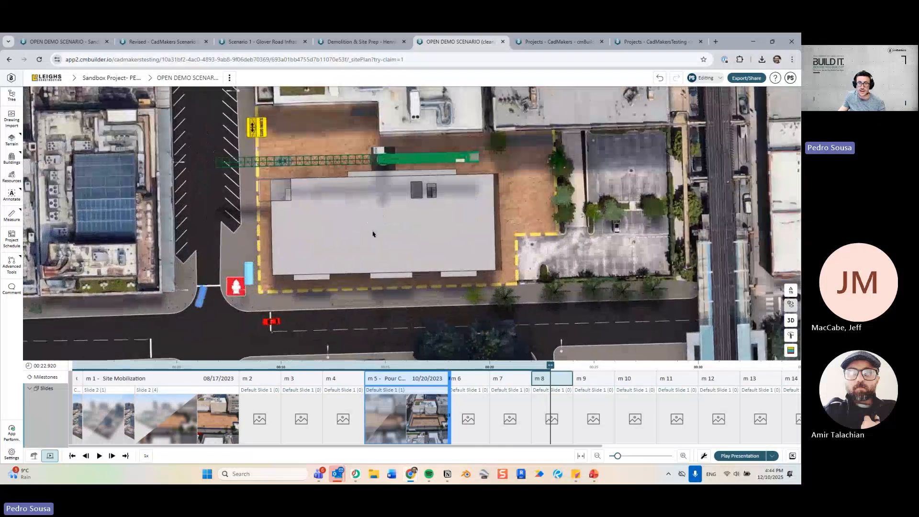
{"action": "middle_click_drag", "start_coordinate": [368, 255], "coordinate": [403, 267]}
Capture the m 8 slide's top-down angle and add a 'JASO | J300N - 40m' callout on the crane.
{"action": "left_click", "coordinate": [548, 406]}
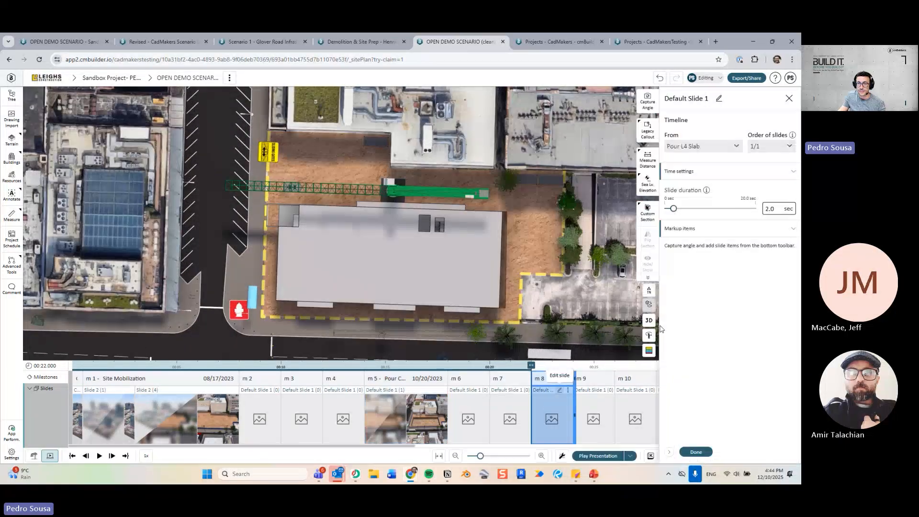
{"action": "left_click", "coordinate": [656, 104]}
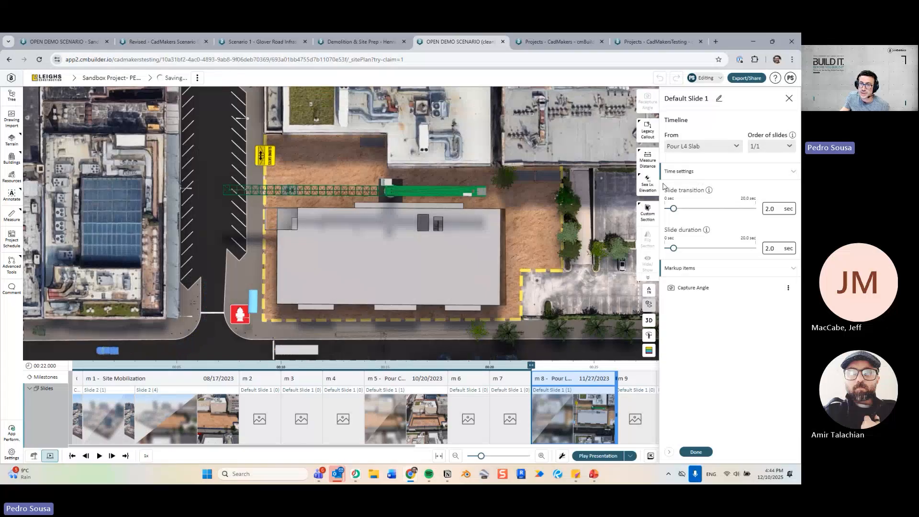
{"action": "left_click", "coordinate": [648, 131]}
{"action": "left_click", "coordinate": [602, 131]}
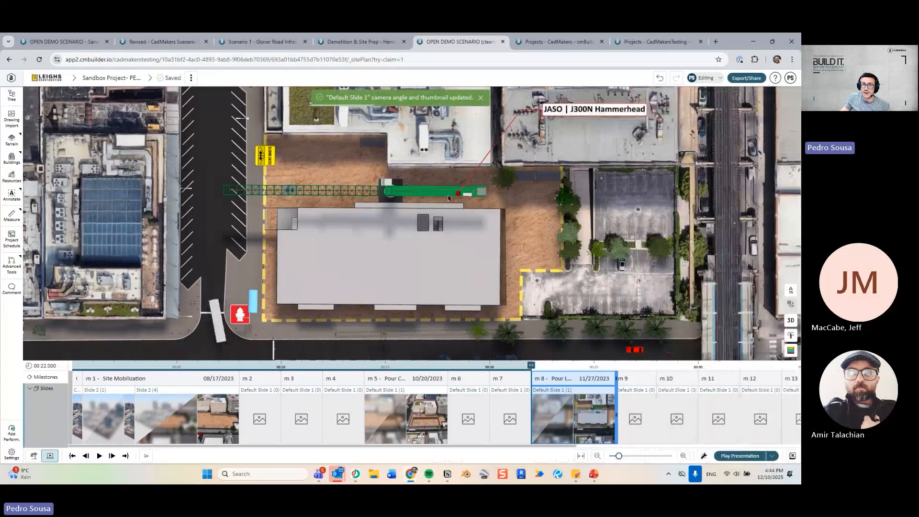
{"action": "left_click", "coordinate": [393, 192]}
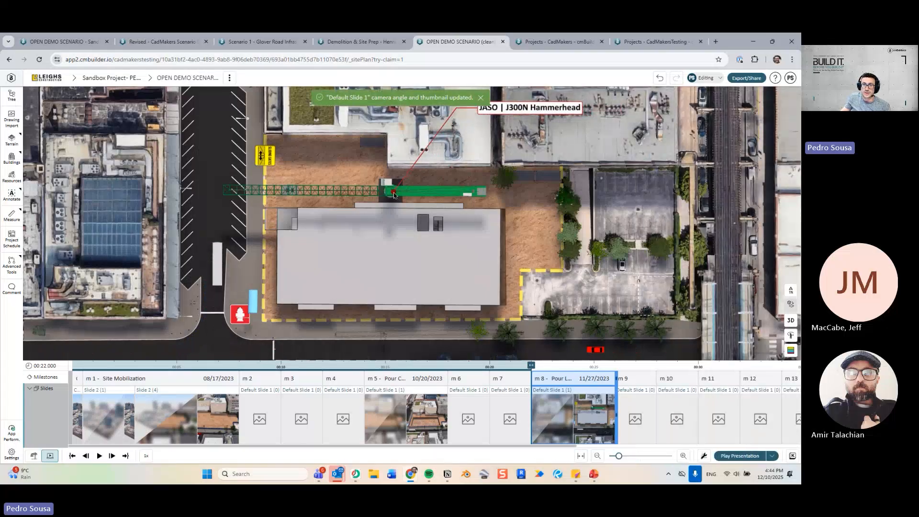
{"action": "left_click", "coordinate": [488, 114]}
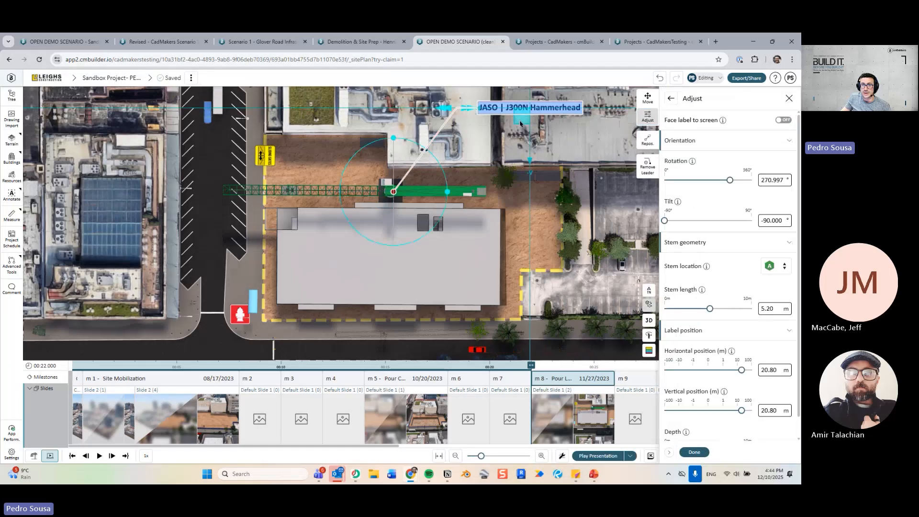
{"action": "left_click_drag", "start_coordinate": [520, 123], "coordinate": [474, 181]}
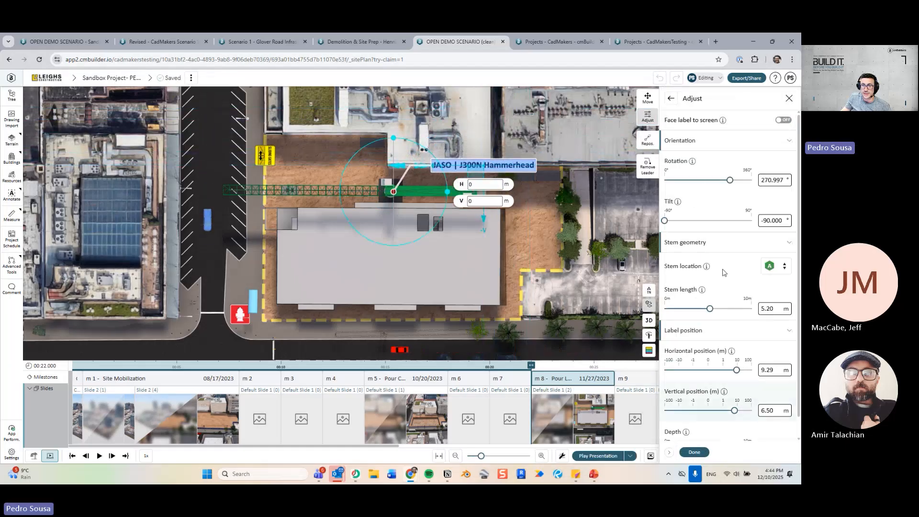
{"action": "left_click", "coordinate": [672, 100]}
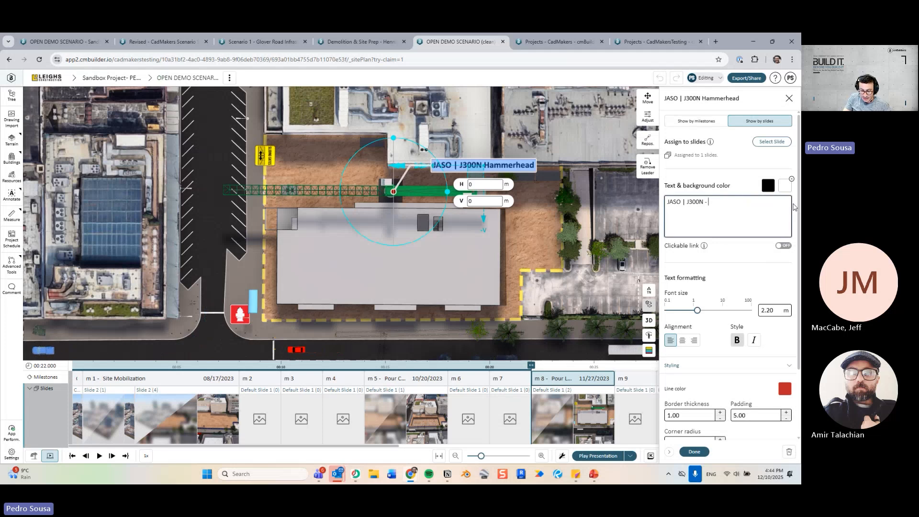
{"action": "type", "text": "40m"}
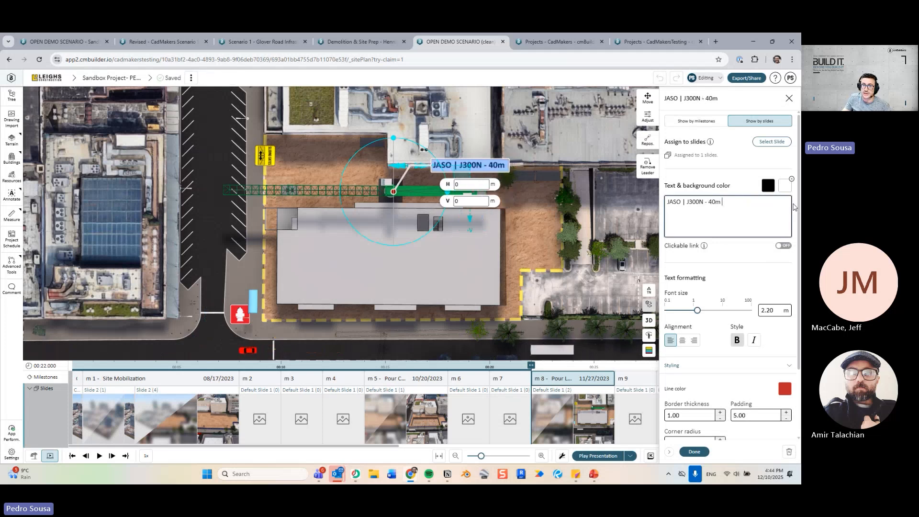
{"action": "left_click", "coordinate": [694, 451]}
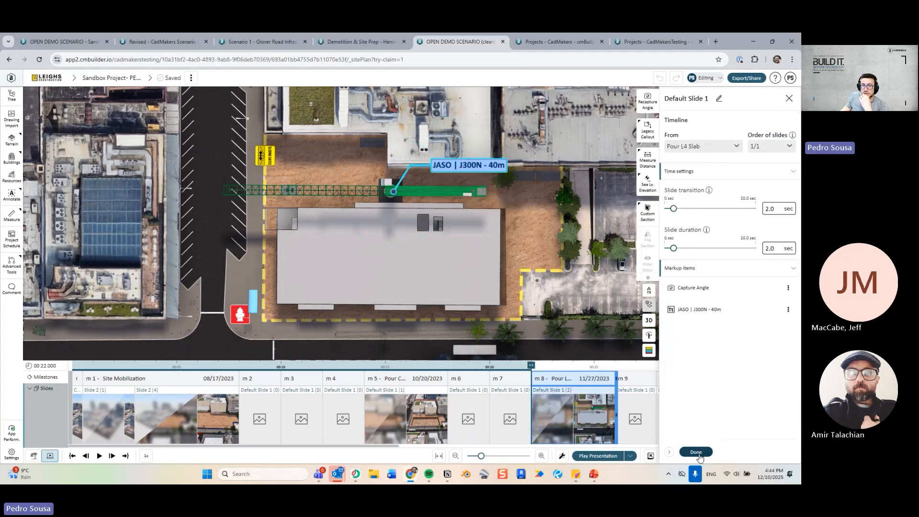
{"action": "left_click", "coordinate": [694, 450]}
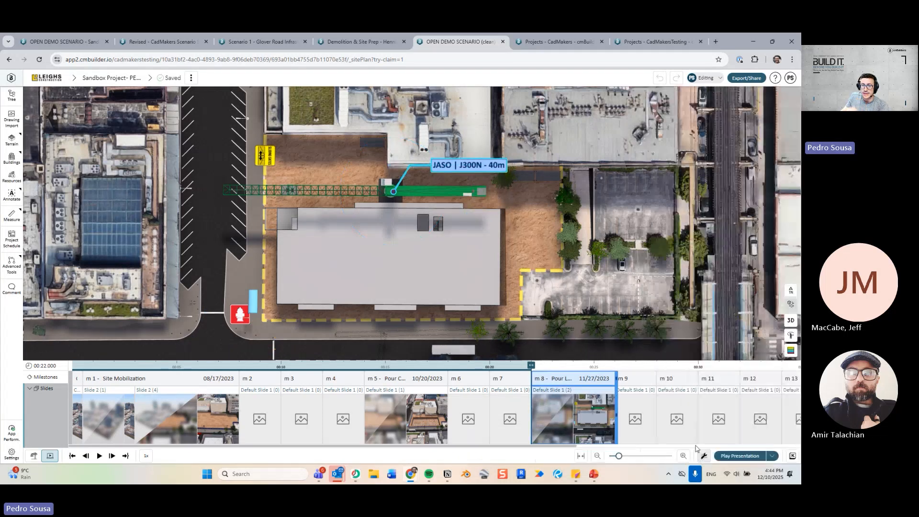
Capture the current camera view as slide m 9's angle.
{"action": "double_click", "coordinate": [625, 408]}
{"action": "left_click", "coordinate": [420, 412]}
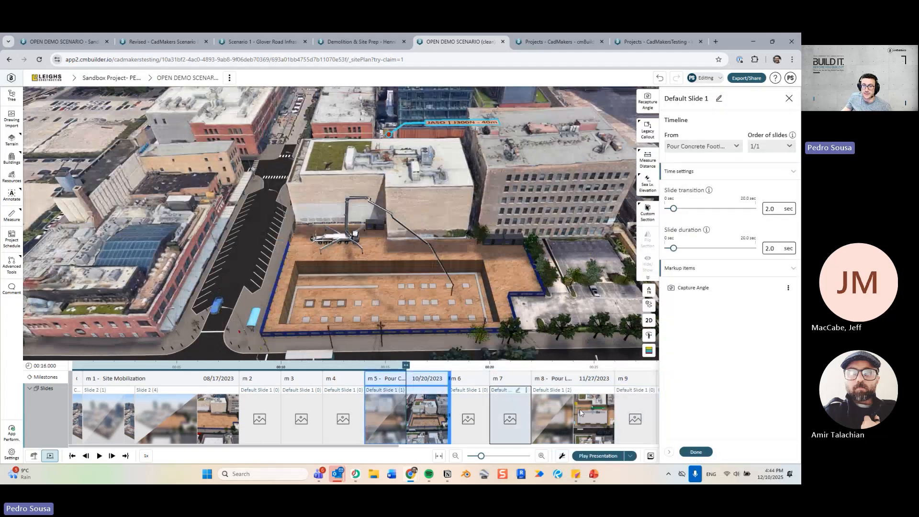
{"action": "left_click", "coordinate": [647, 412]}
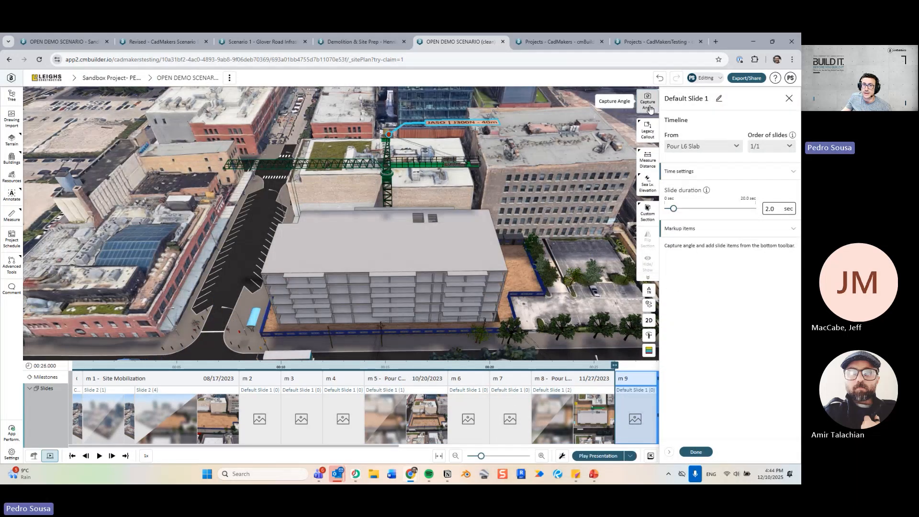
{"action": "left_click", "coordinate": [648, 101]}
{"action": "left_click", "coordinate": [704, 454]}
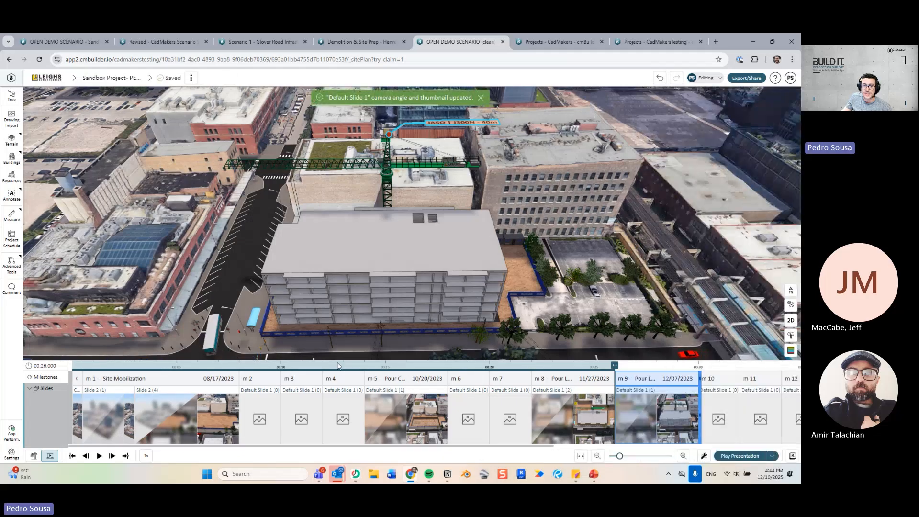
Advance until the building reaches full height, reframe it, and capture slide m 11's angle.
{"action": "left_click_drag", "start_coordinate": [506, 447], "coordinate": [747, 447]}
{"action": "left_click_drag", "start_coordinate": [249, 370], "coordinate": [398, 350]}
{"action": "left_click", "coordinate": [578, 277]}
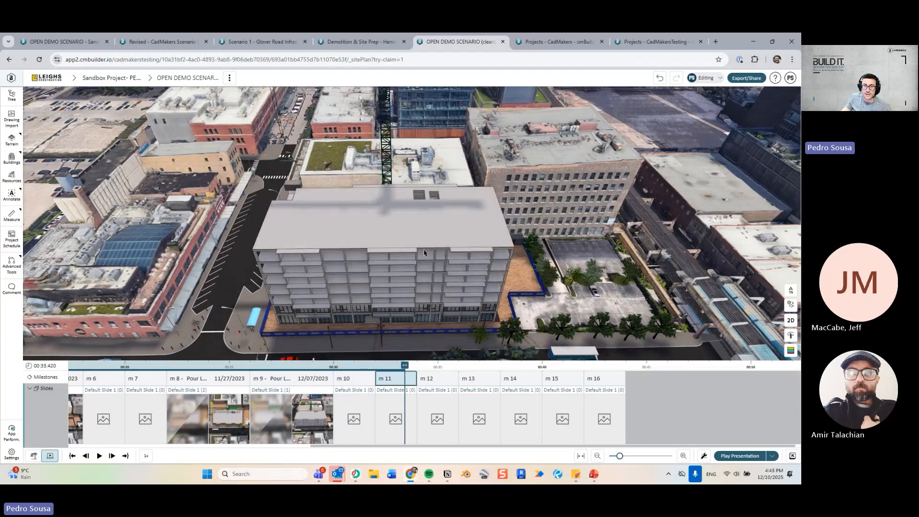
{"action": "scroll", "coordinate": [424, 253], "scroll_direction": "down", "scroll_amount": 5}
{"action": "left_click_drag", "start_coordinate": [424, 253], "coordinate": [421, 271]}
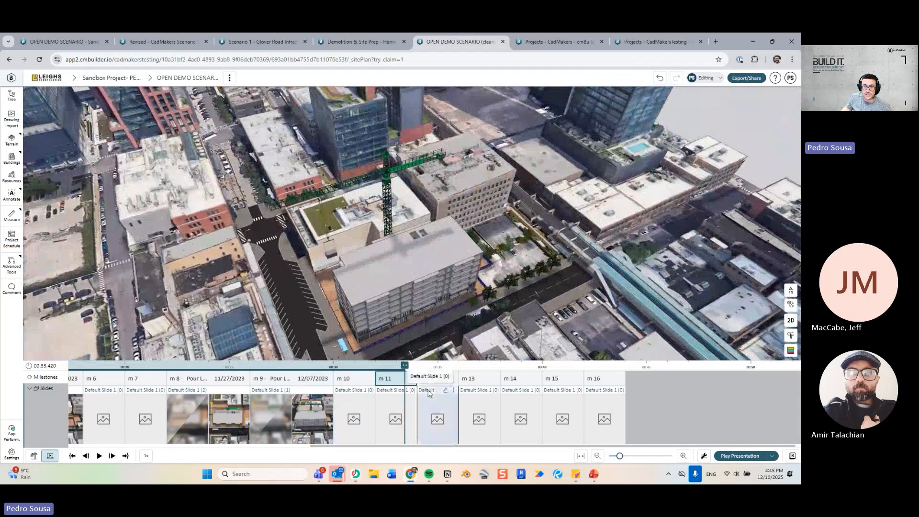
{"action": "left_click", "coordinate": [396, 416]}
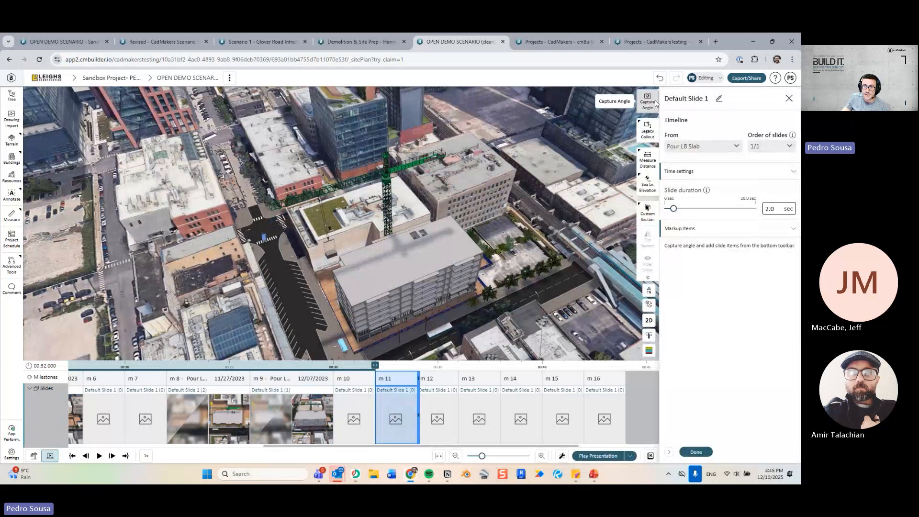
{"action": "left_click", "coordinate": [654, 102]}
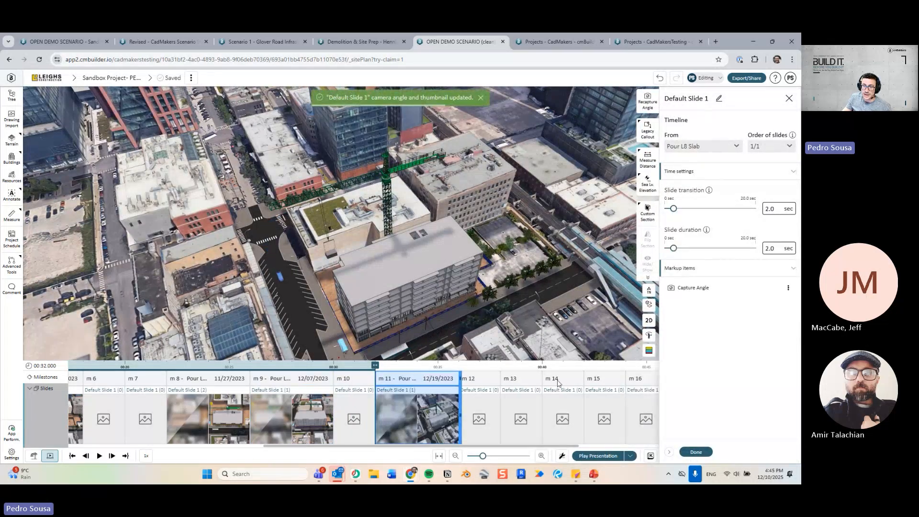
{"action": "left_click", "coordinate": [696, 452]}
Play the presentation full screen through to Envelope - Level 10, then exit full screen.
{"action": "left_click", "coordinate": [793, 456]}
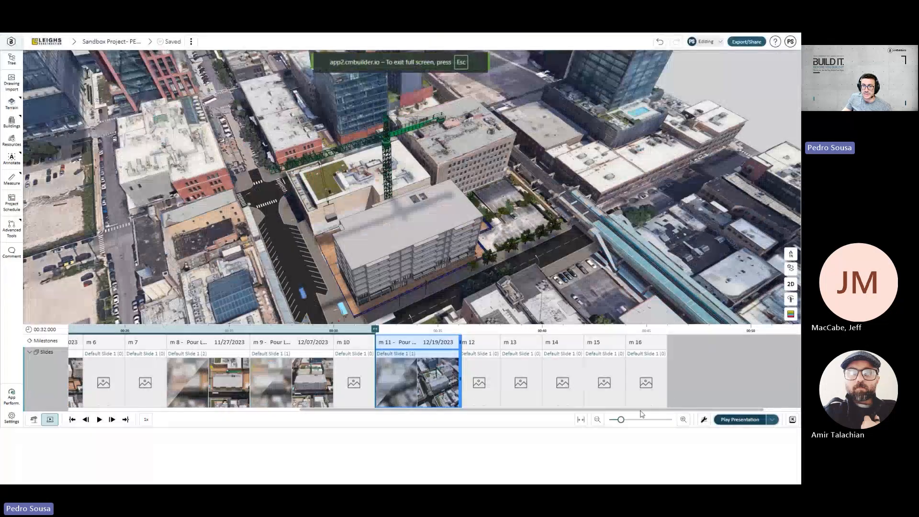
{"action": "left_click", "coordinate": [392, 260]}
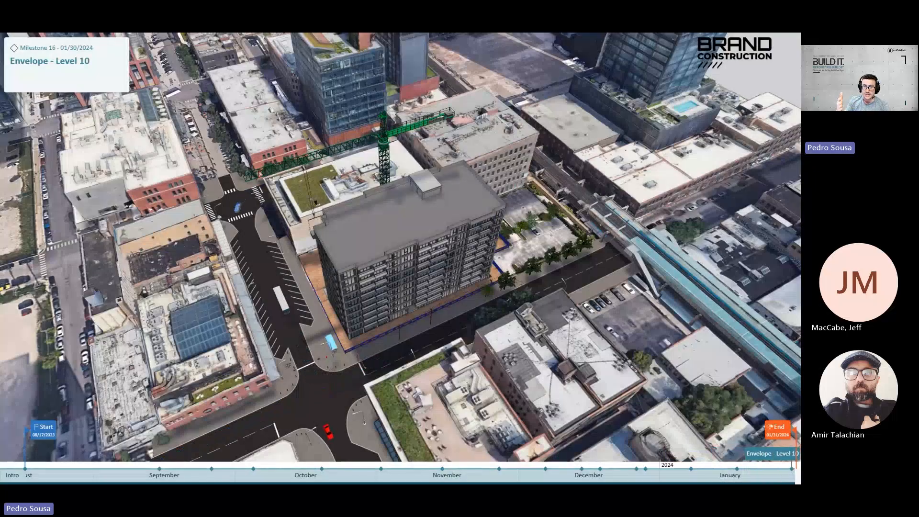
{"action": "key", "text": "Escape"}
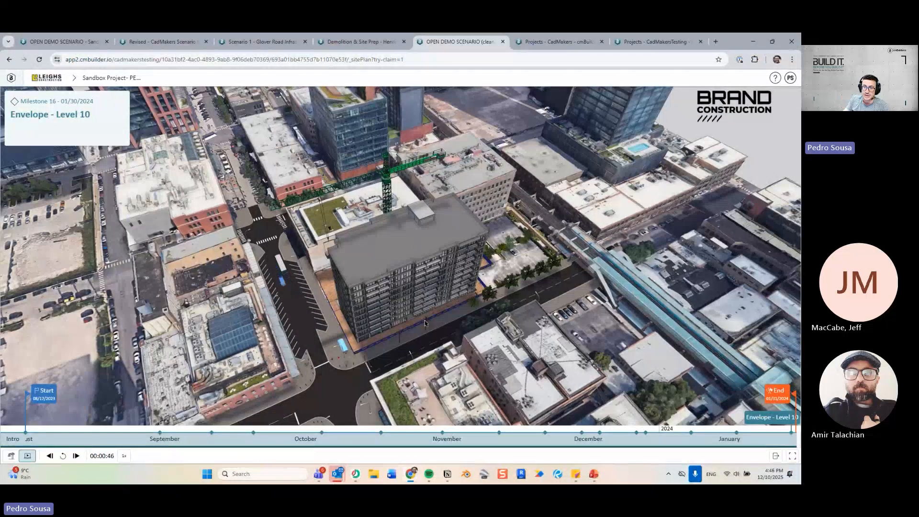
Close the presentation and switch back to site plan editing.
{"action": "key", "text": "Escape"}
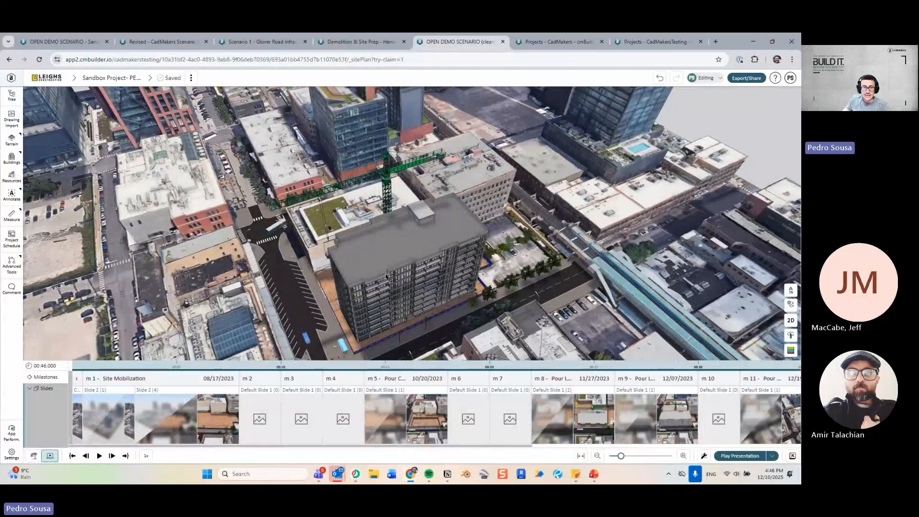
{"action": "scroll", "coordinate": [386, 277], "scroll_direction": "down", "scroll_amount": 3}
{"action": "left_click_drag", "start_coordinate": [386, 277], "coordinate": [406, 296]}
{"action": "scroll", "coordinate": [359, 252], "scroll_direction": "up", "scroll_amount": 2}
{"action": "left_click", "coordinate": [33, 456]}
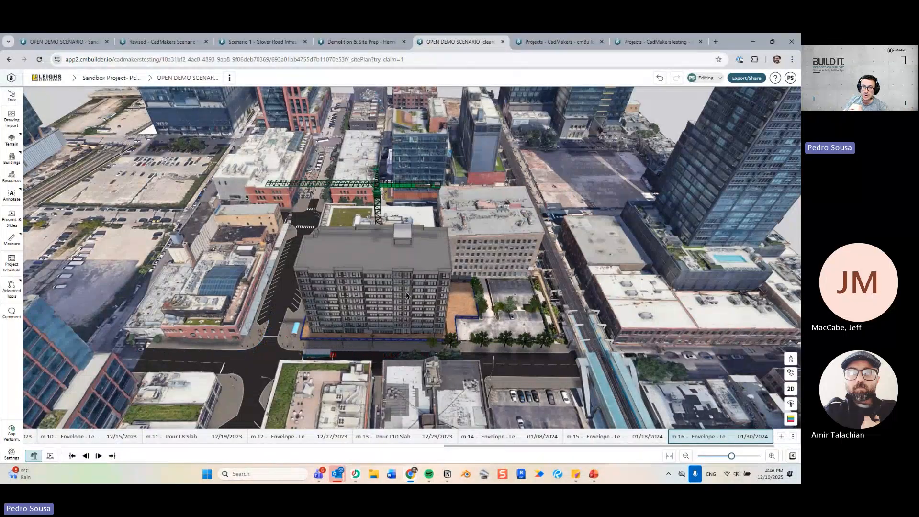
Step to milestone m 3 Bulk Excavation and tilt to a top-down view of the pit.
{"action": "key", "text": "Right"}
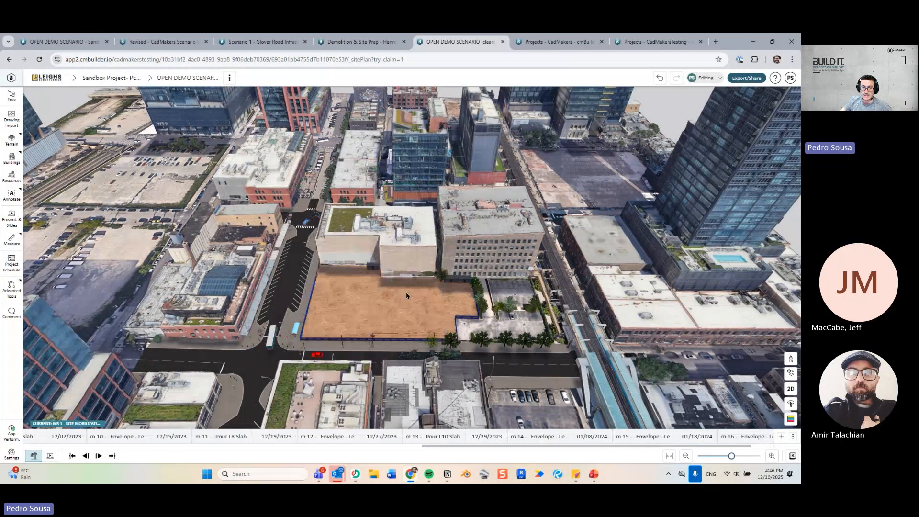
{"action": "key", "text": "Right"}
{"action": "scroll", "coordinate": [427, 264], "scroll_direction": "up", "scroll_amount": 3}
{"action": "mouse_move", "coordinate": [427, 265]}
{"action": "middle_mouse_down"}
{"action": "mouse_move", "coordinate": [450, 252]}
{"action": "mouse_move", "coordinate": [432, 255]}
{"action": "middle_mouse_up"}
{"action": "key", "text": "Right"}
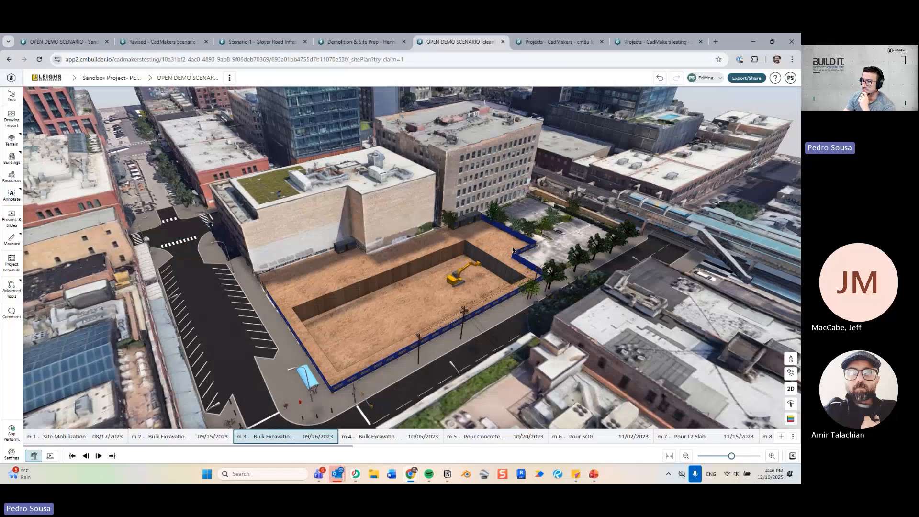
{"action": "middle_click_drag", "start_coordinate": [512, 250], "coordinate": [479, 250]}
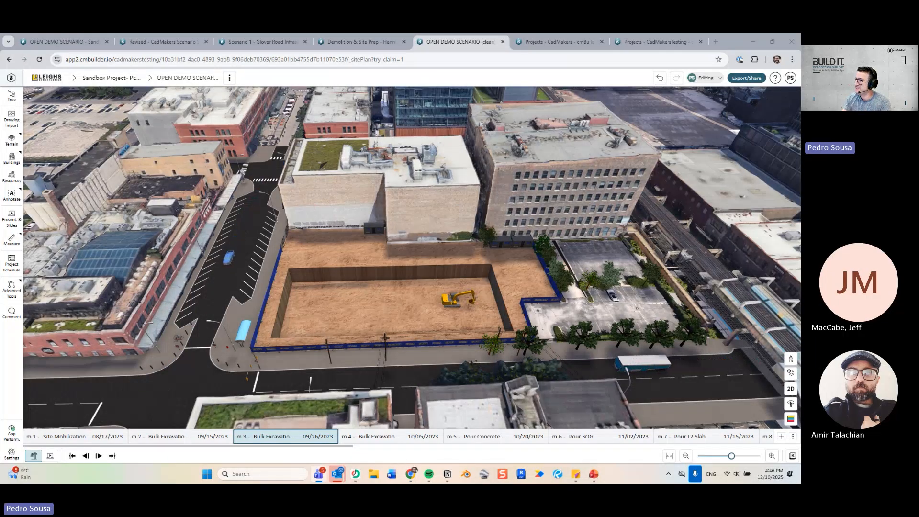
{"action": "mouse_move", "coordinate": [518, 306]}
{"action": "middle_mouse_down"}
{"action": "mouse_move", "coordinate": [516, 274]}
{"action": "mouse_move", "coordinate": [514, 301]}
{"action": "middle_mouse_up"}
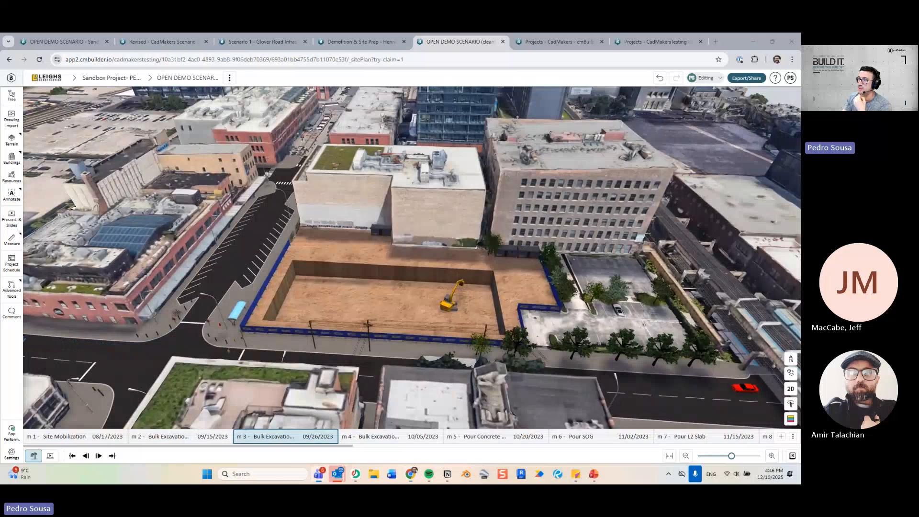
{"action": "middle_click_drag", "start_coordinate": [651, 299], "coordinate": [593, 327]}
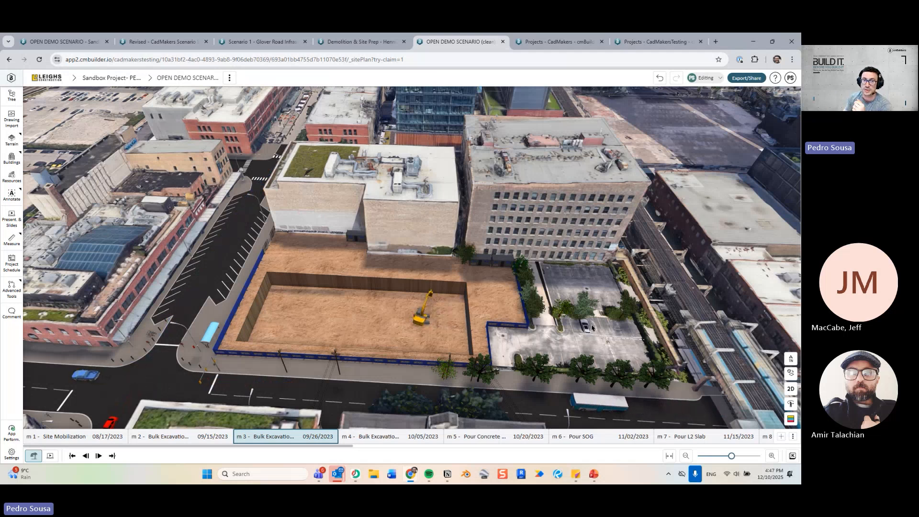
Load cmbuilder.io in a new tab, then return to the OPEN DEMO SCENARIO project tab.
{"action": "left_click", "coordinate": [716, 42]}
{"action": "type", "text": "cmb"}
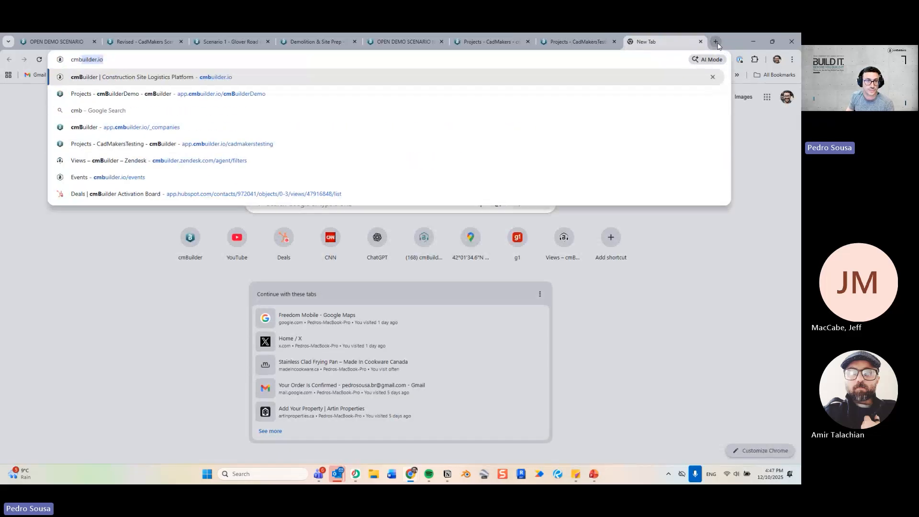
{"action": "key", "text": "Return"}
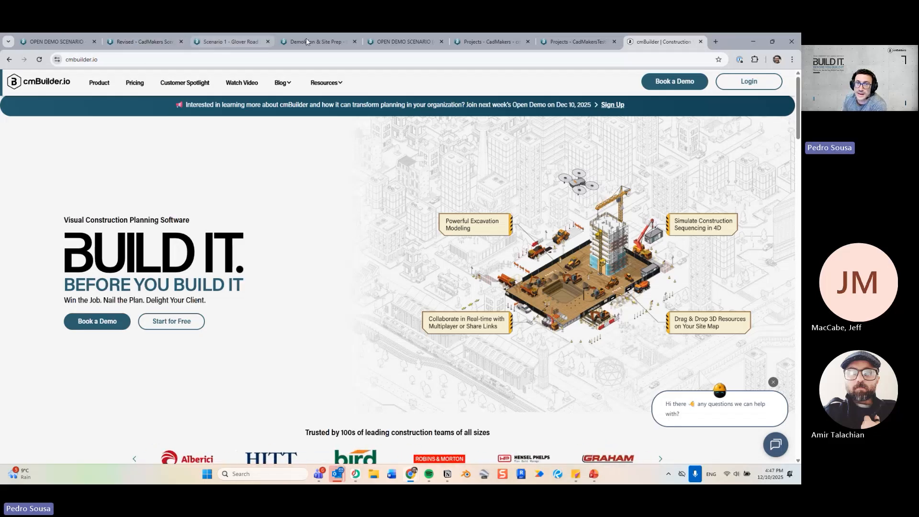
{"action": "left_click", "coordinate": [332, 34]}
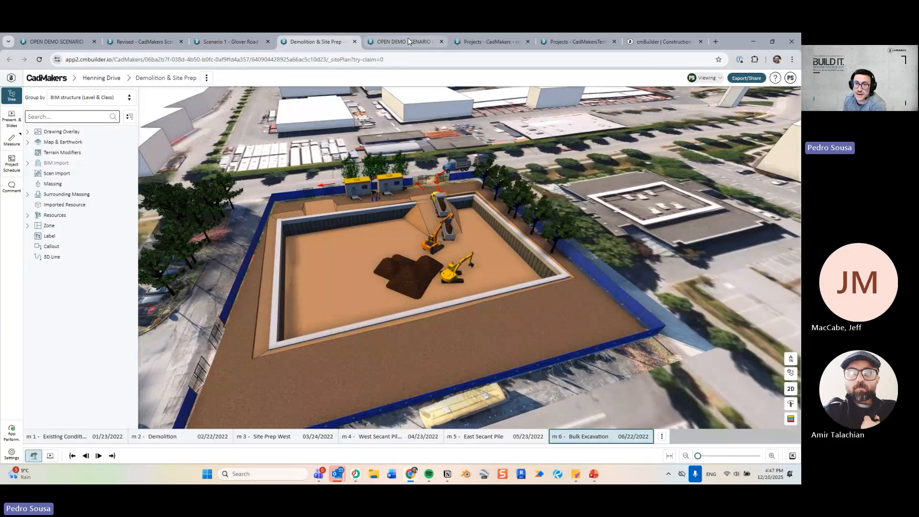
{"action": "left_click", "coordinate": [408, 42]}
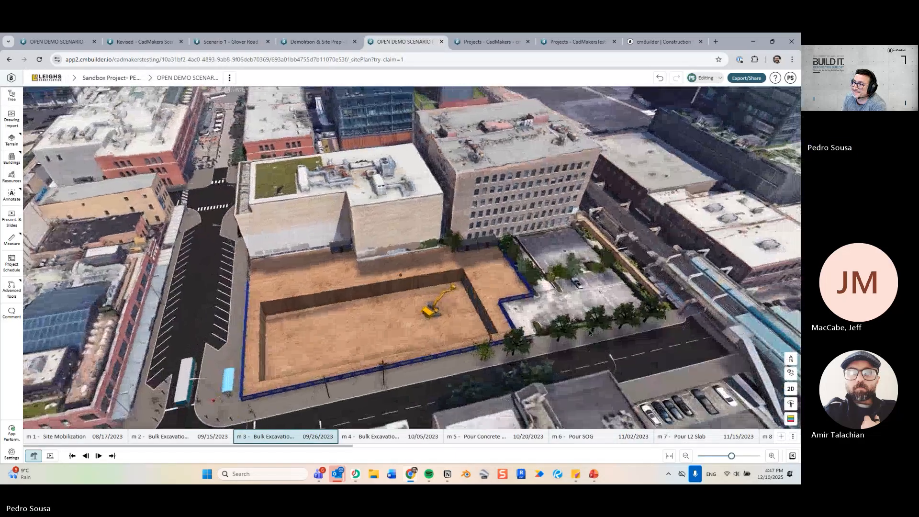